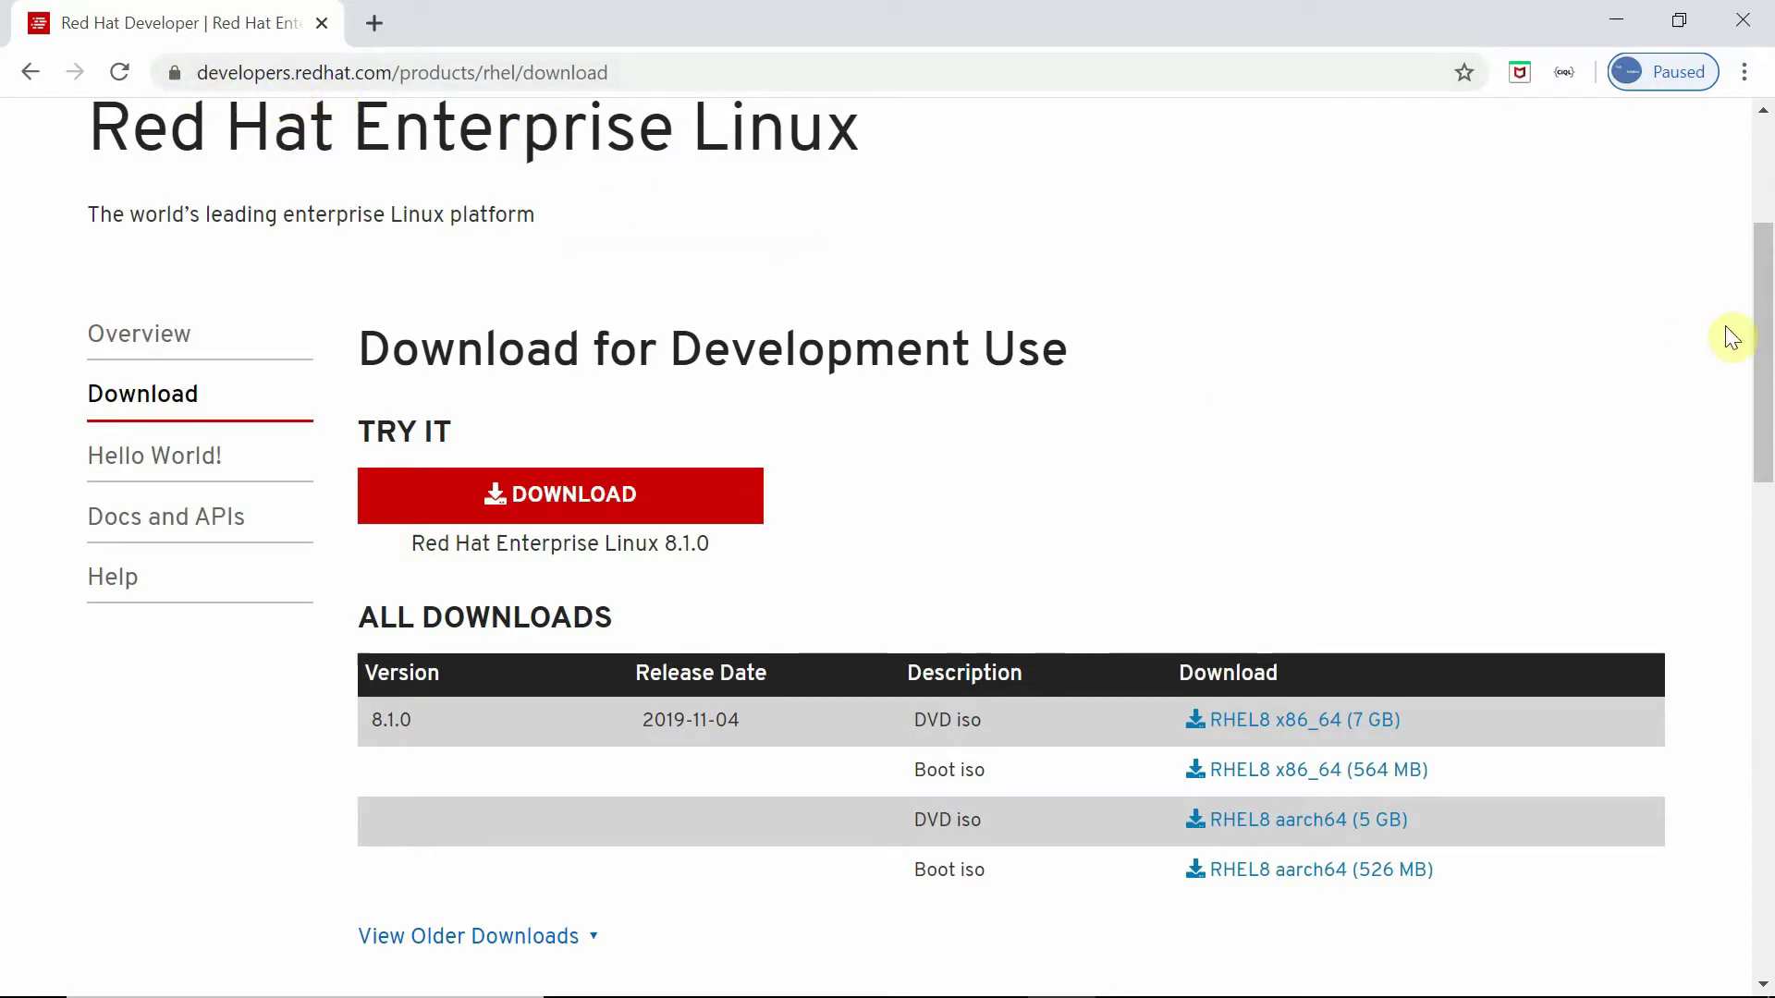
pyautogui.moveTo(1768, 253); pyautogui.dragTo(1768, 416)
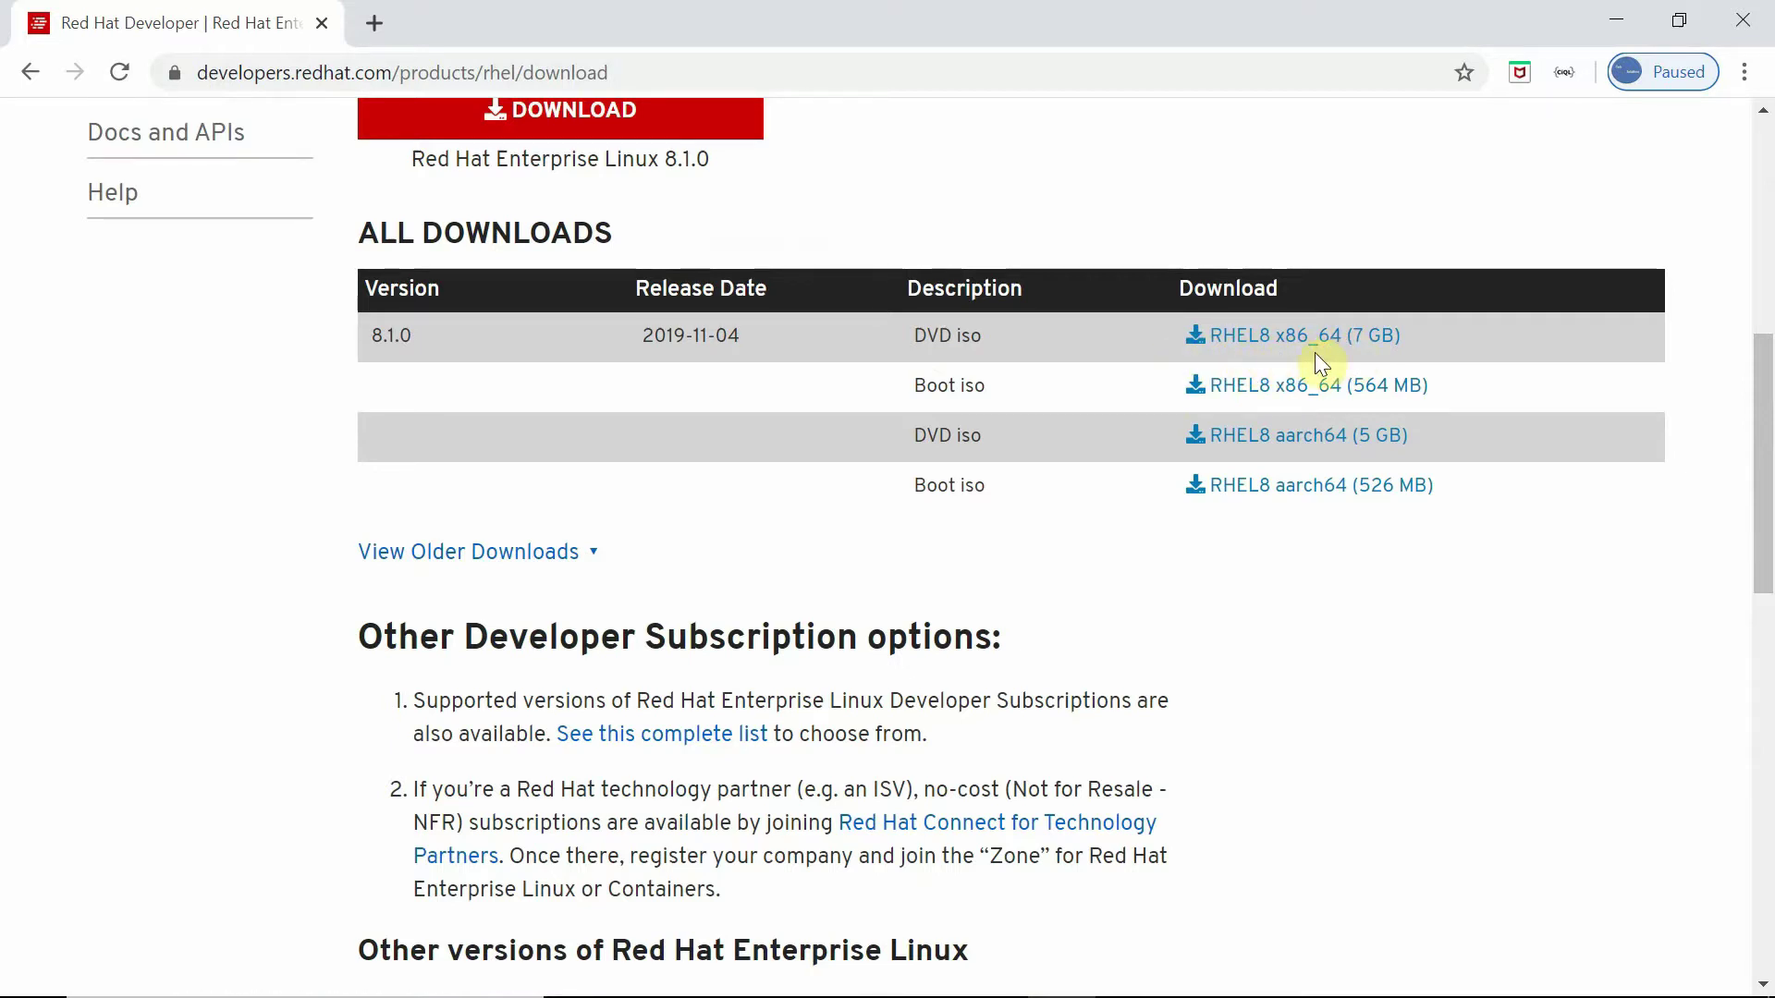
# Switch from the RHEL 8.1.0 downloads page to File Explorer
pyautogui.hotkey('alt', 'Tab')
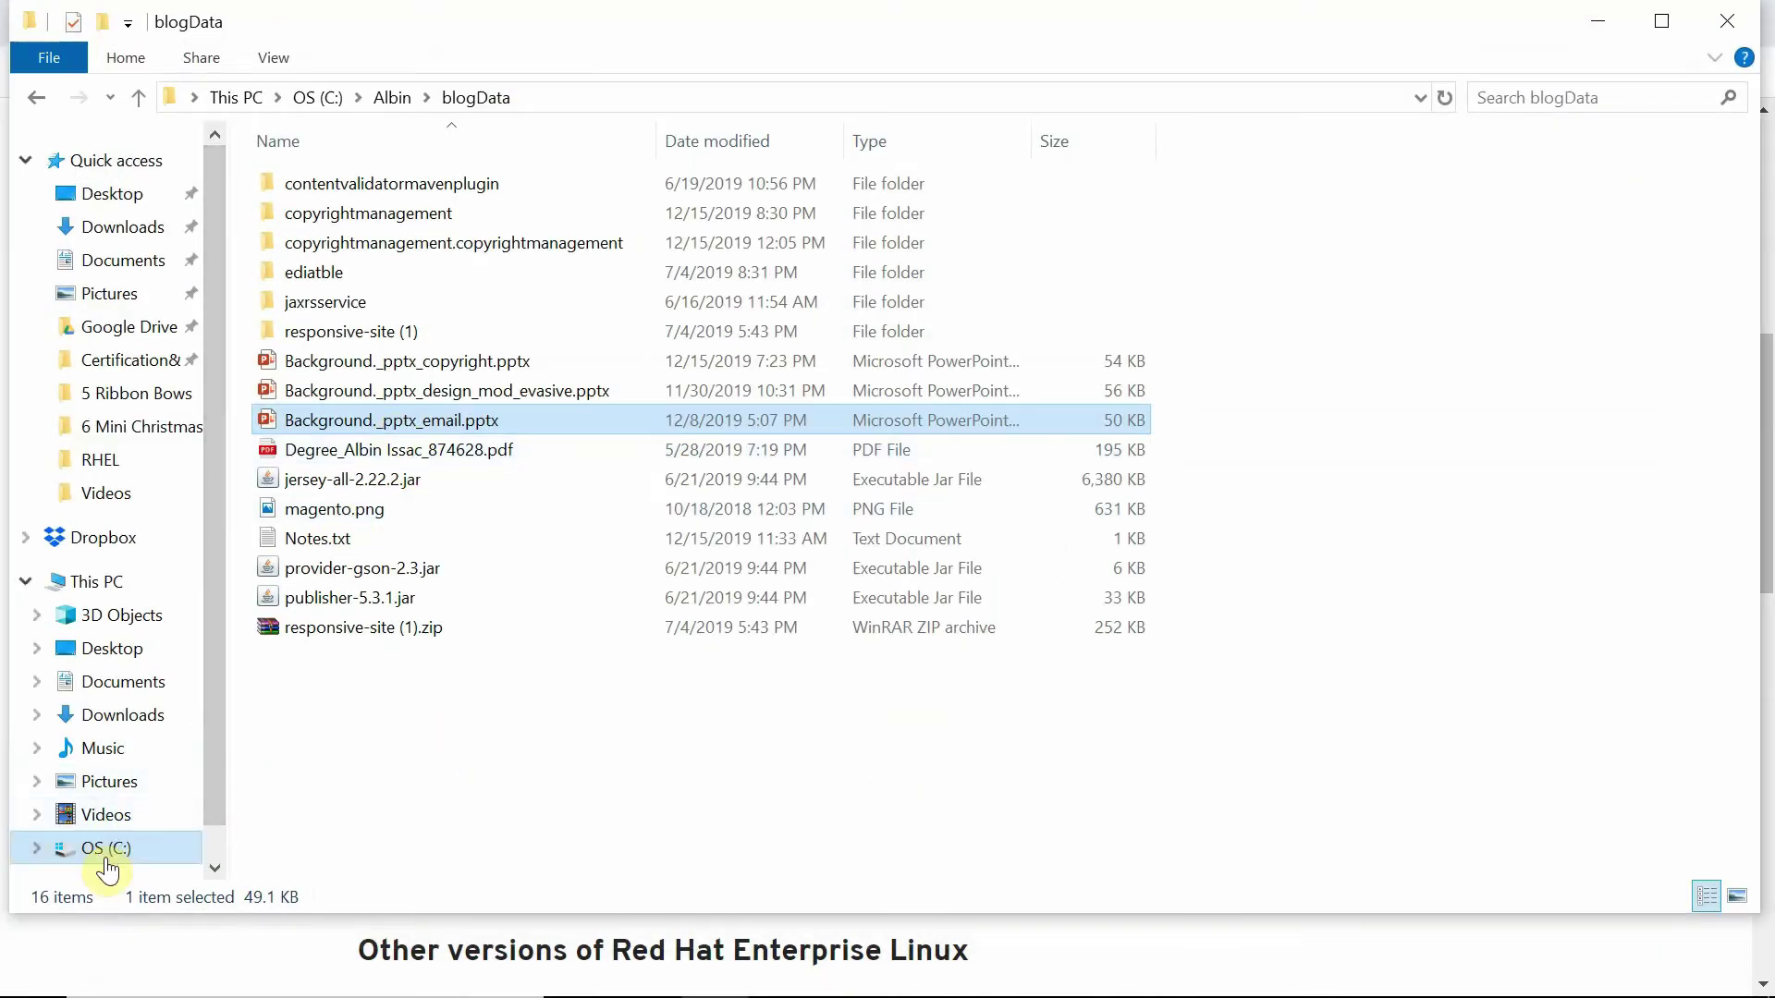
# Browse to the C: drive's SW\RHEL folder holding rhel-8.1-x86_64-dvd.iso
pyautogui.click(107, 849)
pyautogui.click(304, 184)
pyautogui.doubleClick(287, 189)
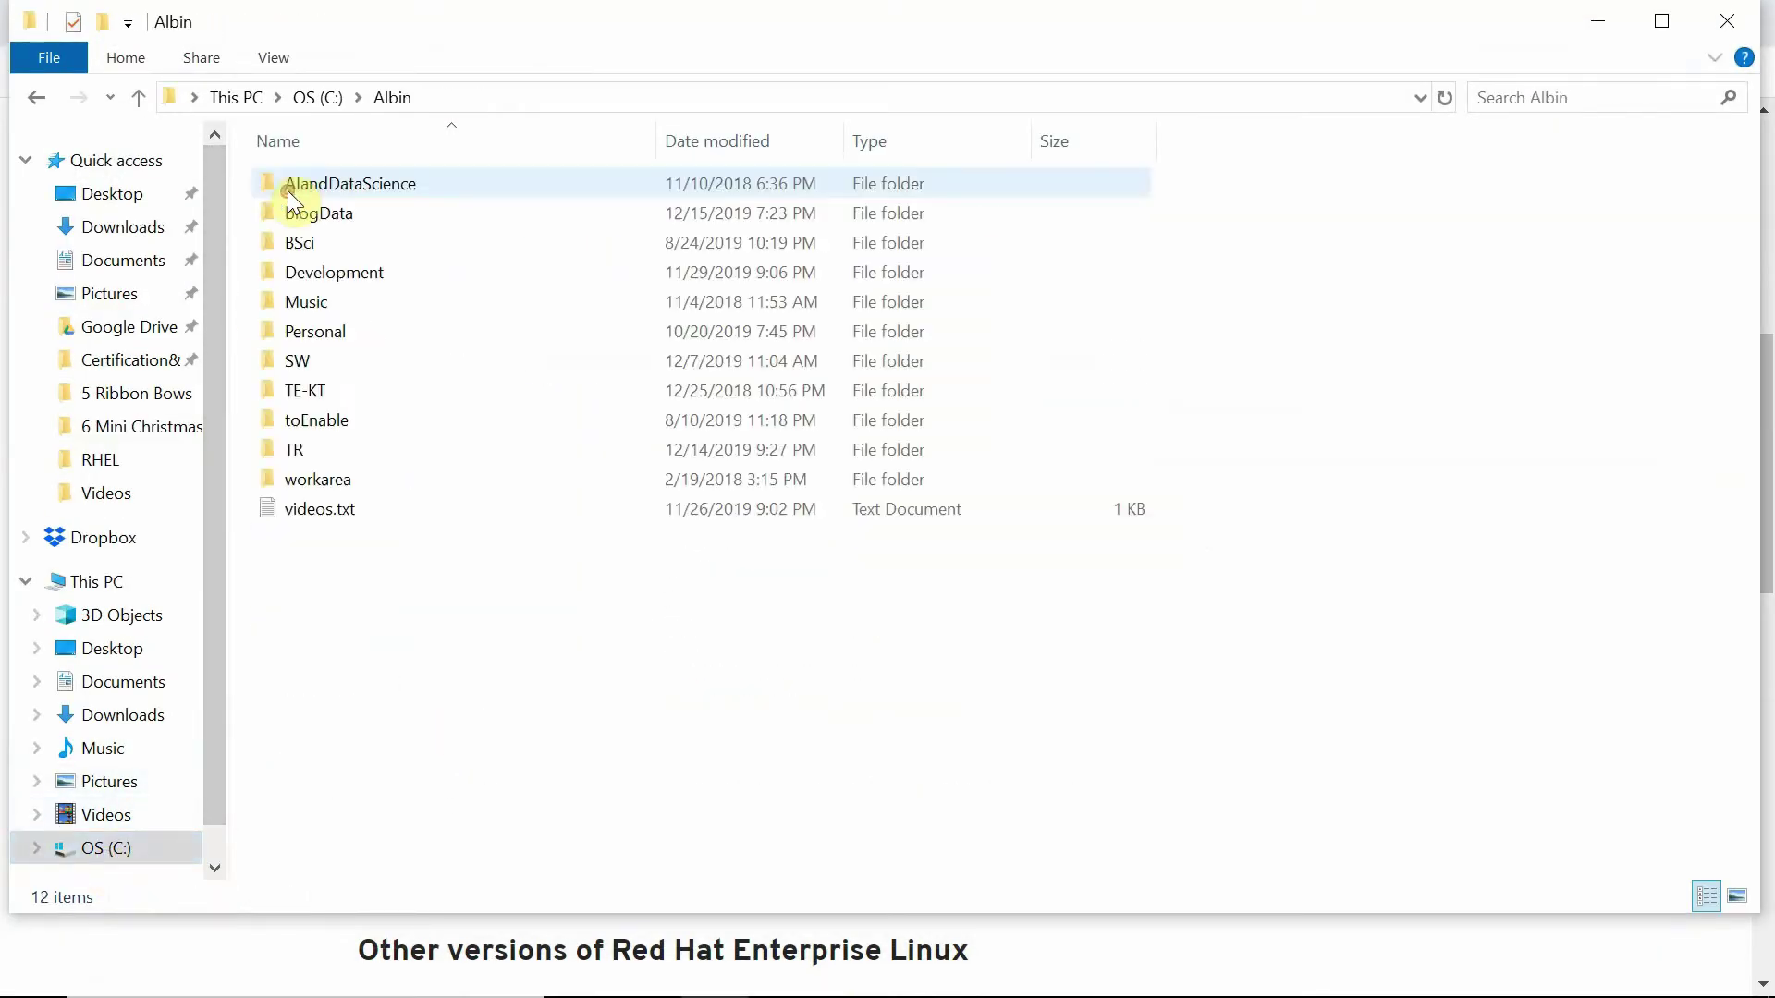
pyautogui.doubleClick(301, 364)
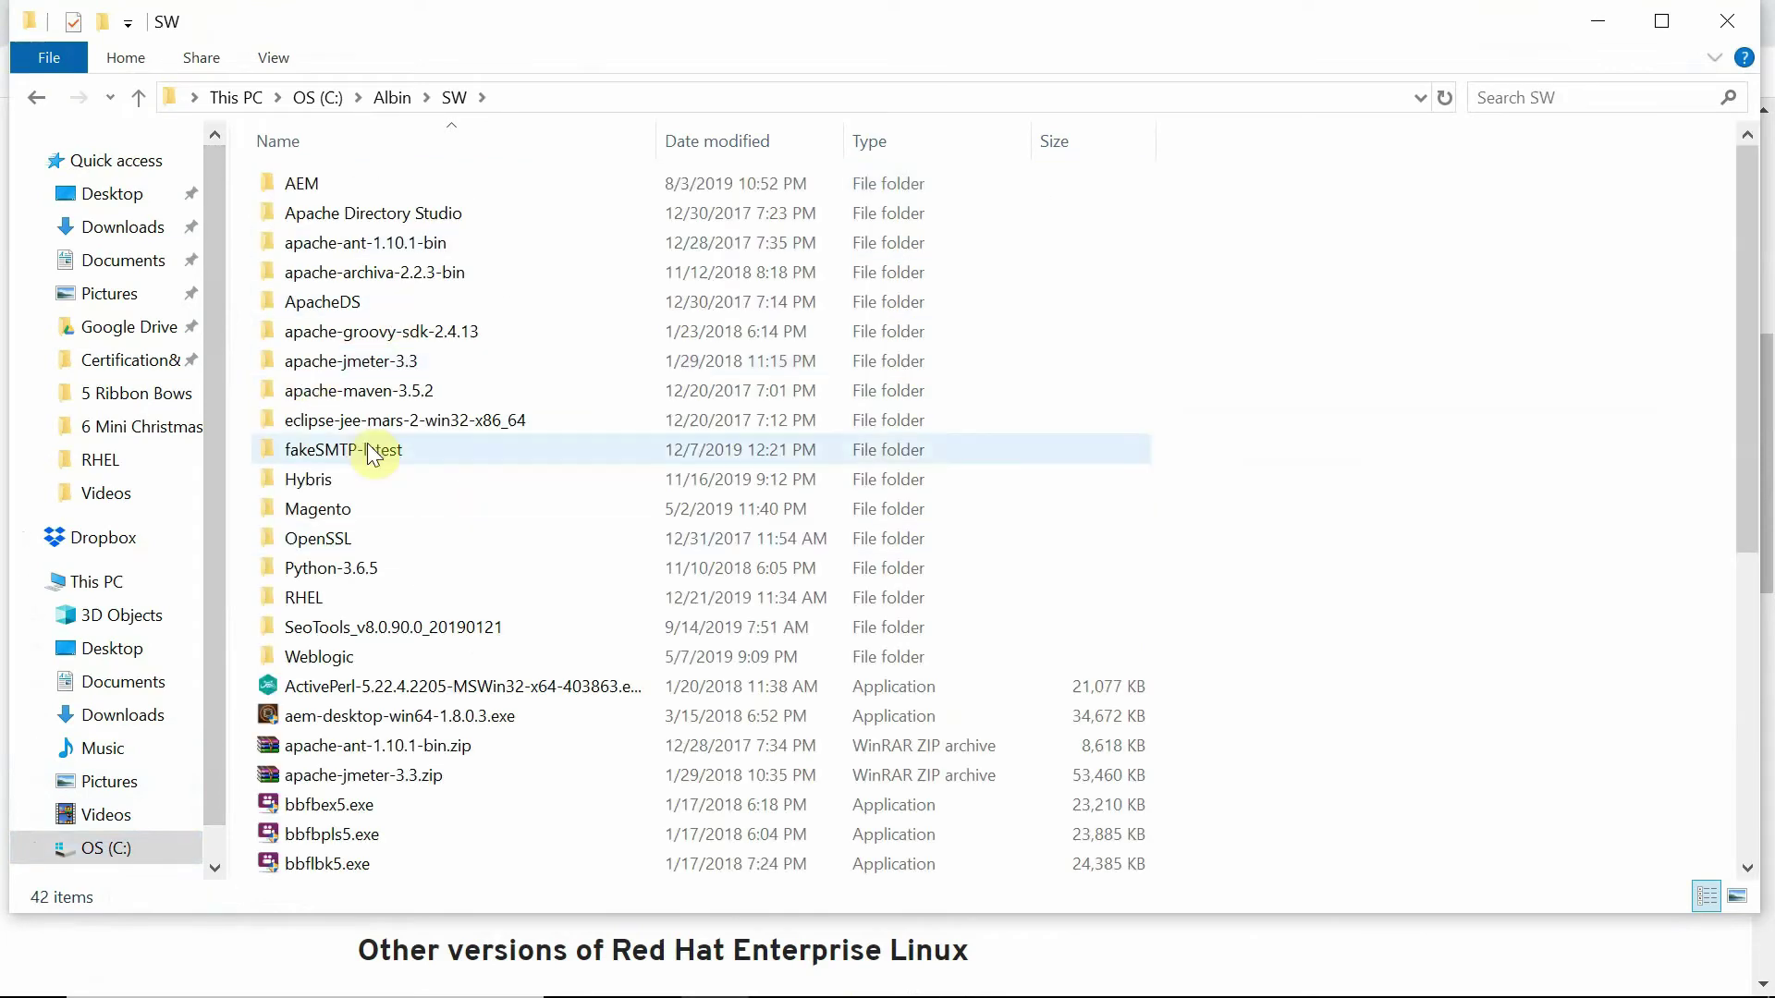
pyautogui.click(308, 597)
pyautogui.doubleClick(315, 596)
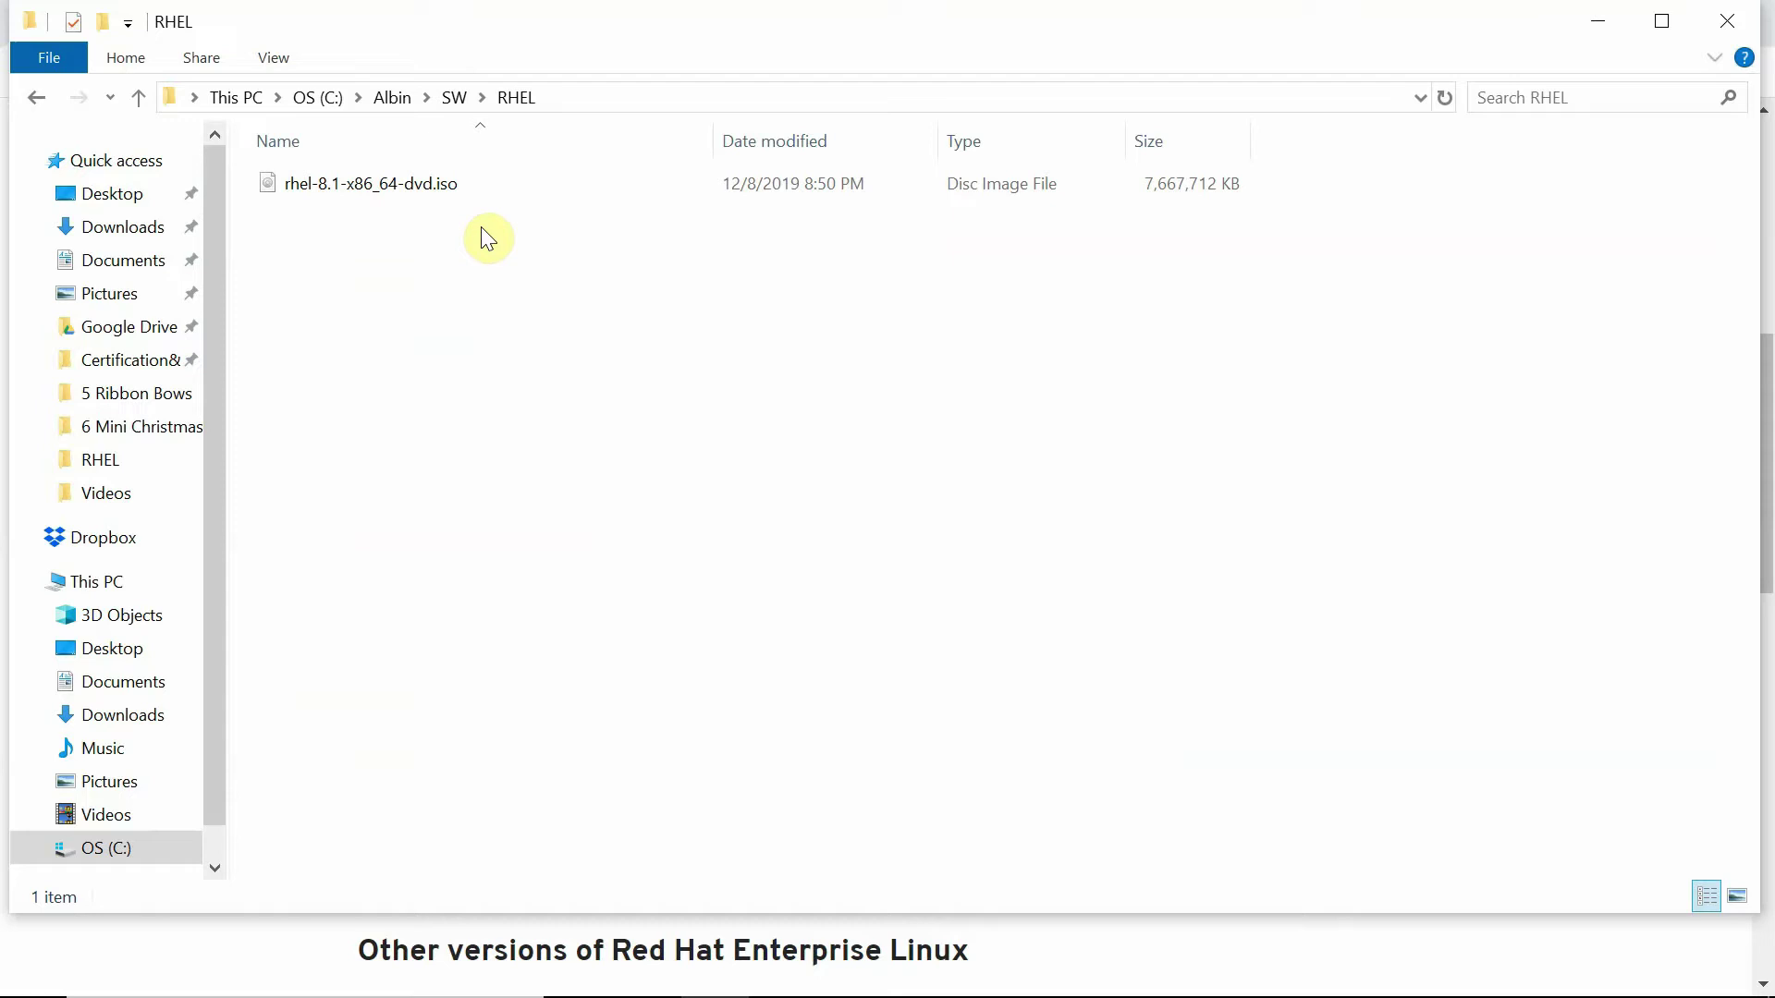
pyautogui.moveTo(256, 975)
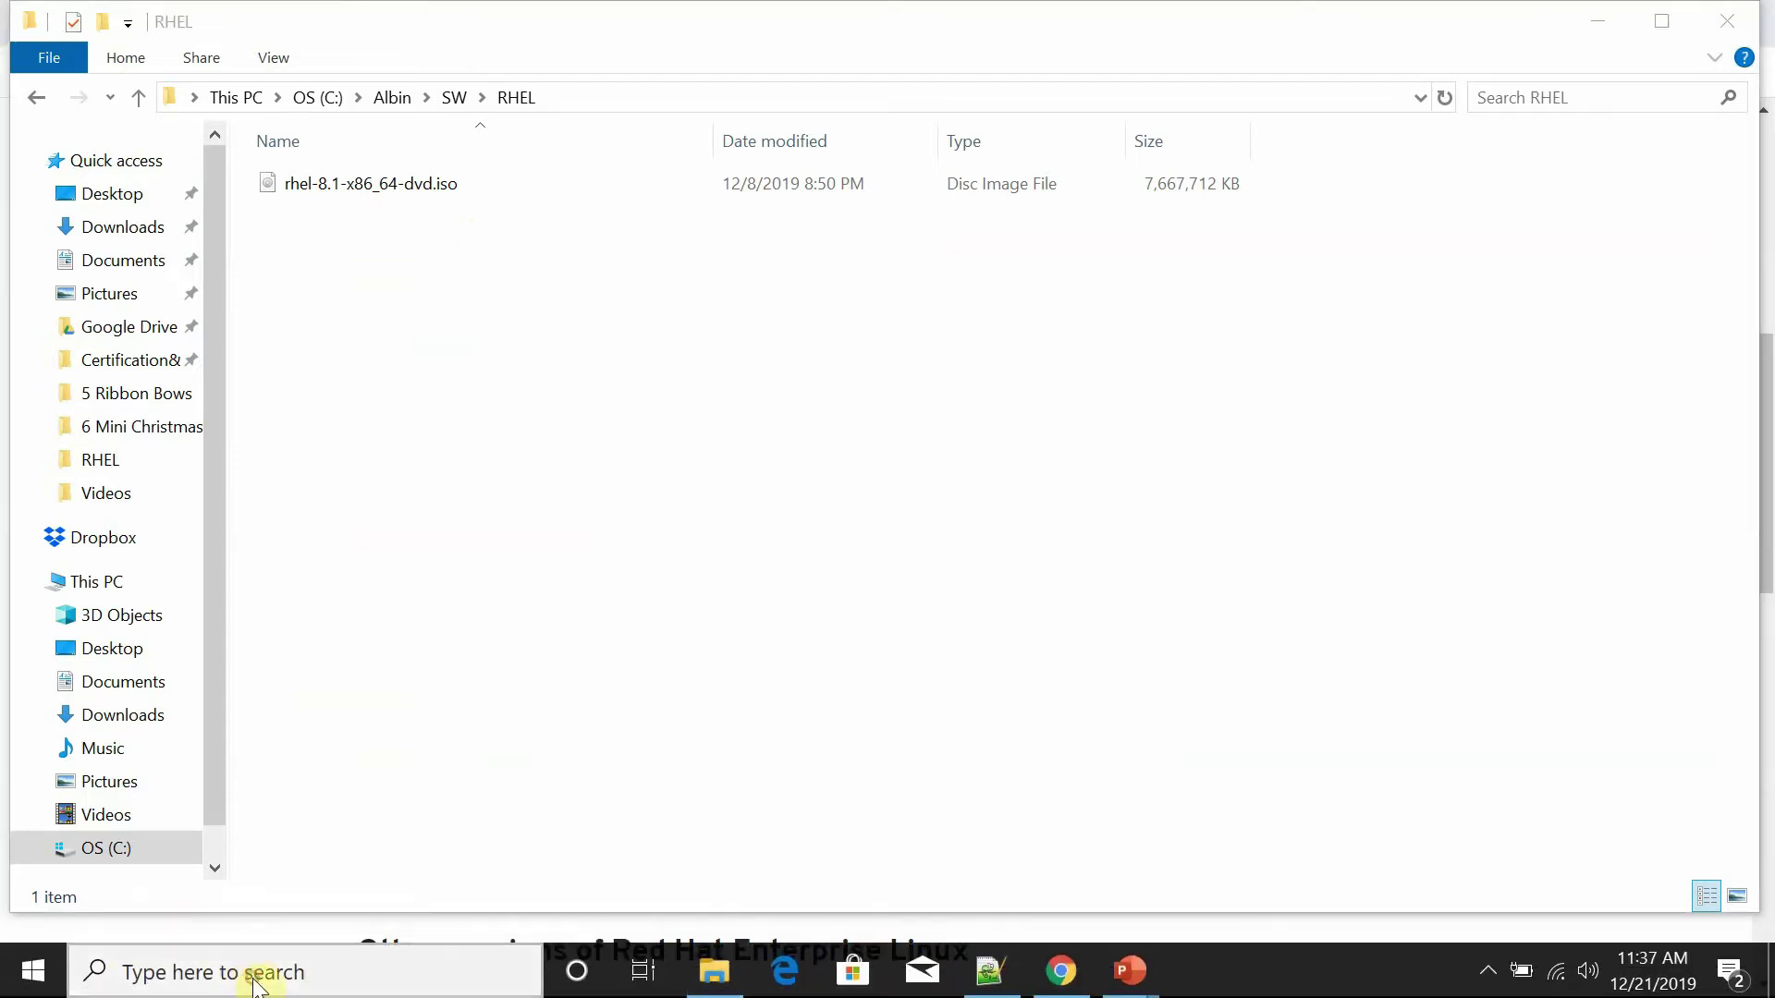
pyautogui.click(256, 975)
pyautogui.write('turn')
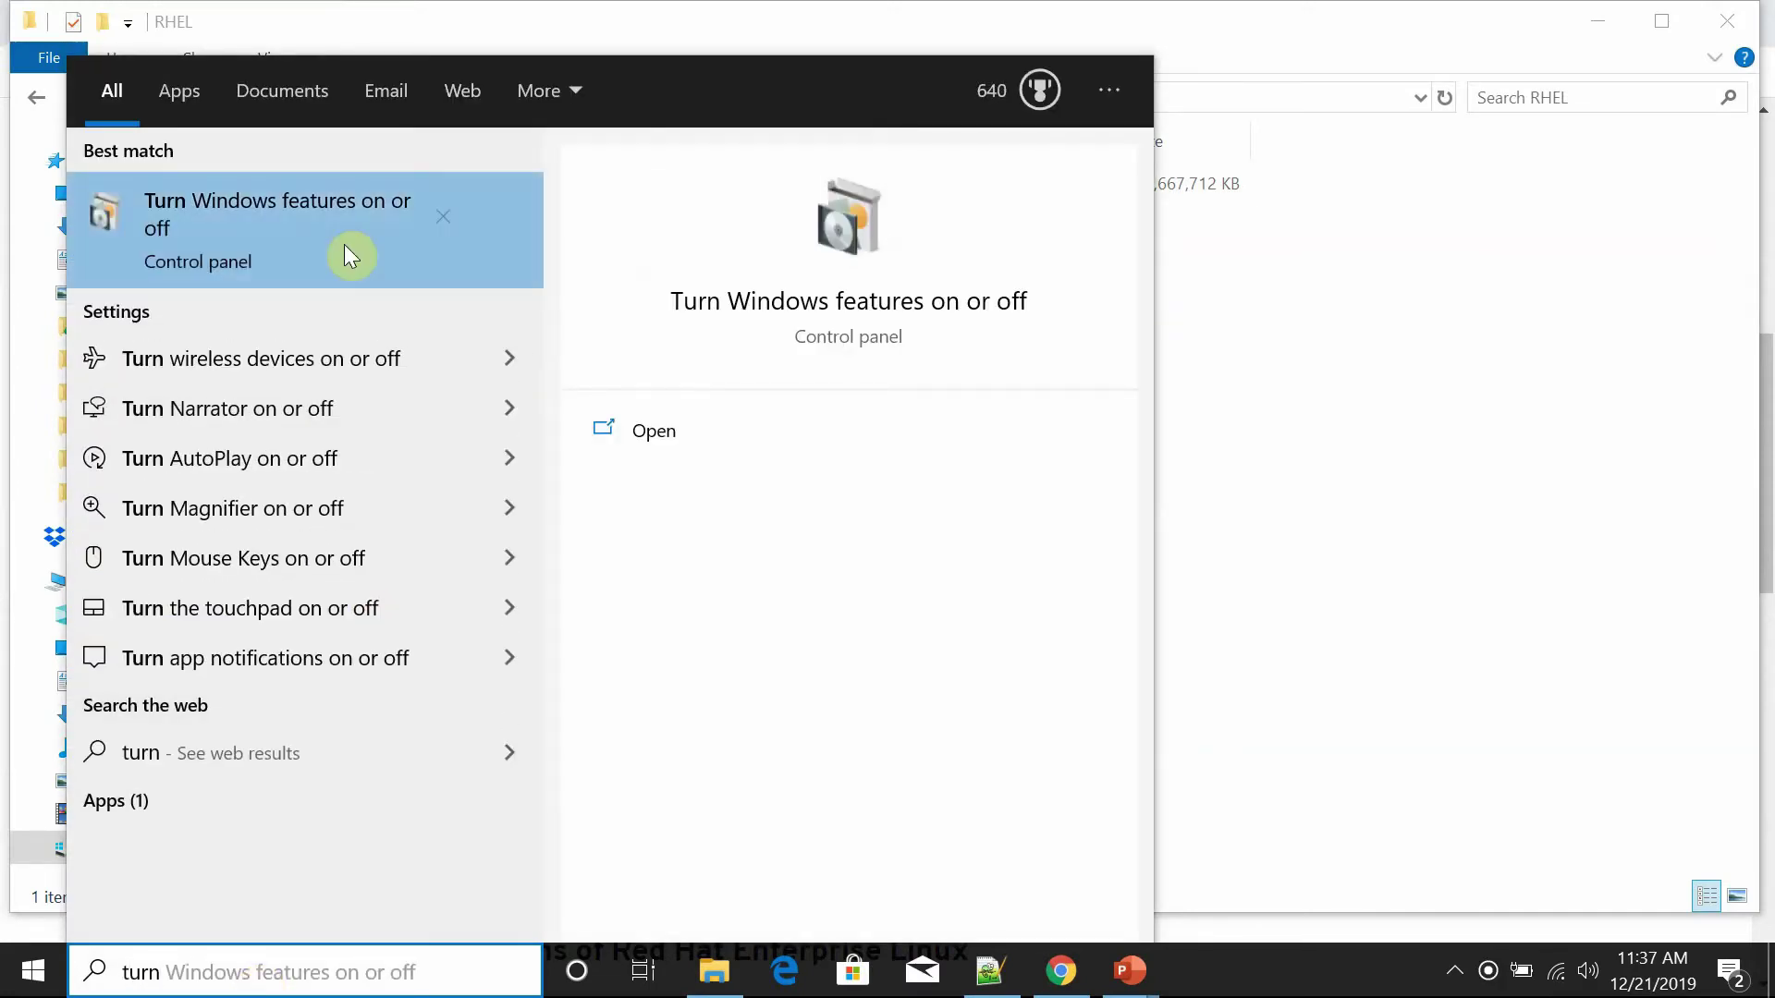
pyautogui.click(237, 219)
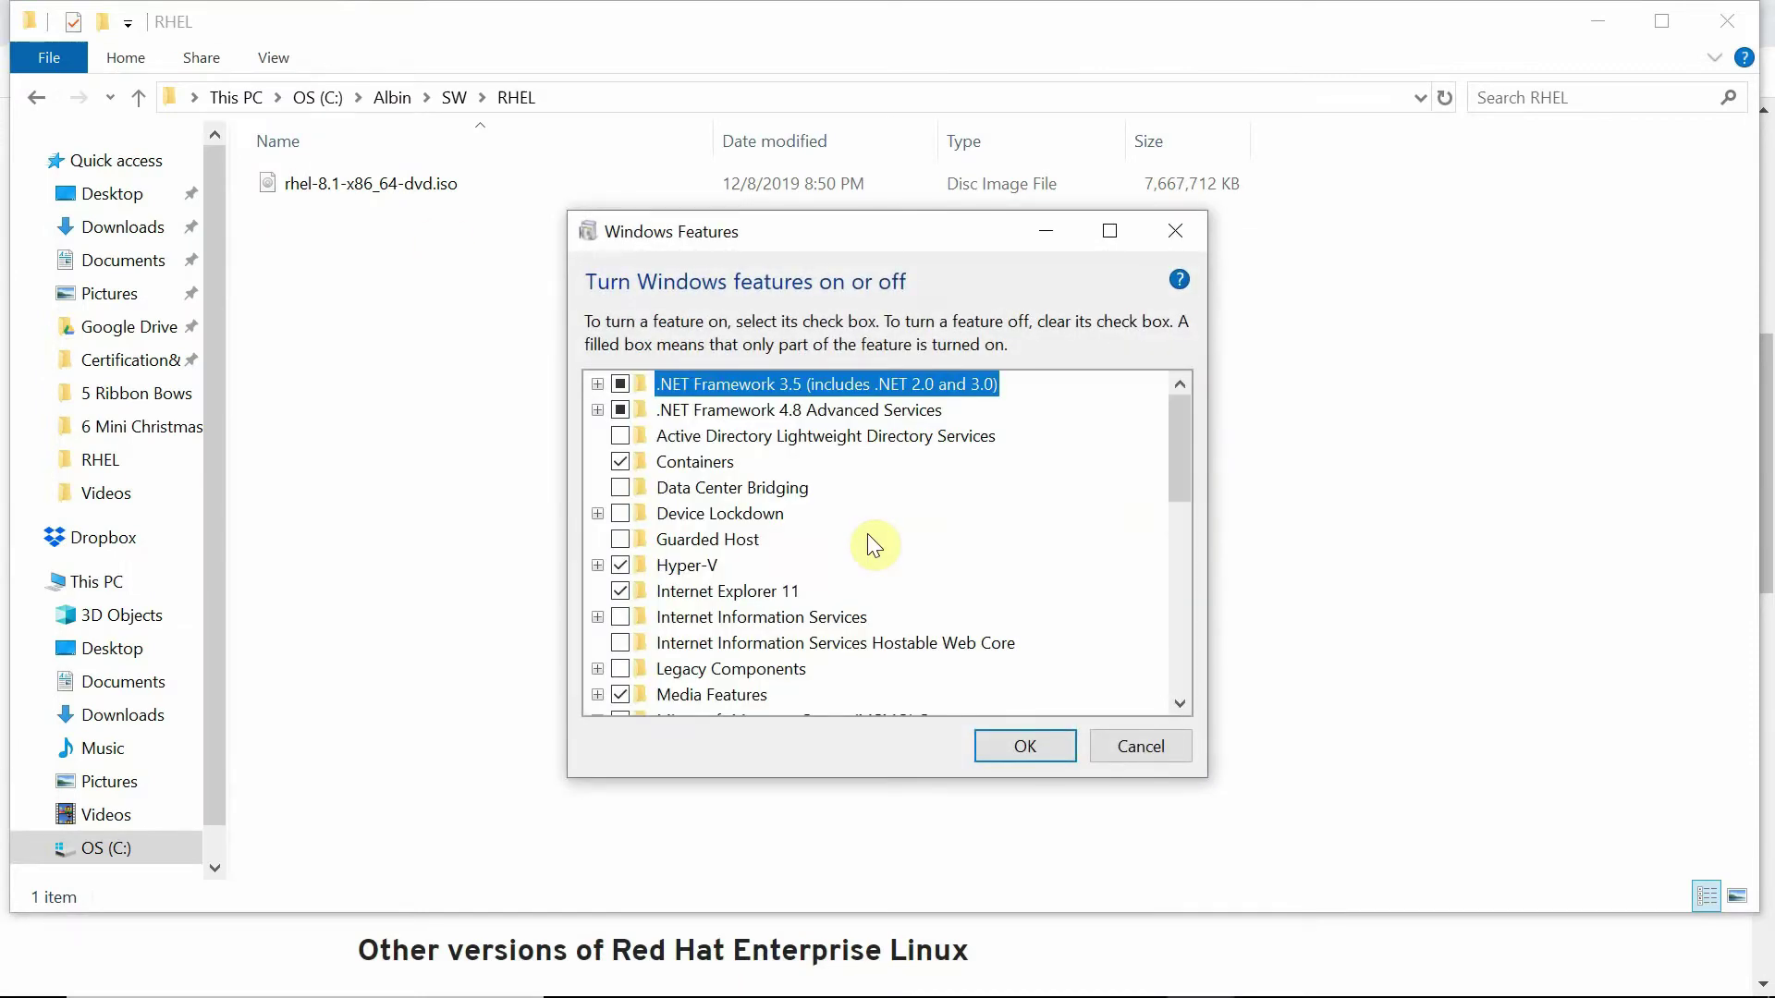
pyautogui.click(599, 567)
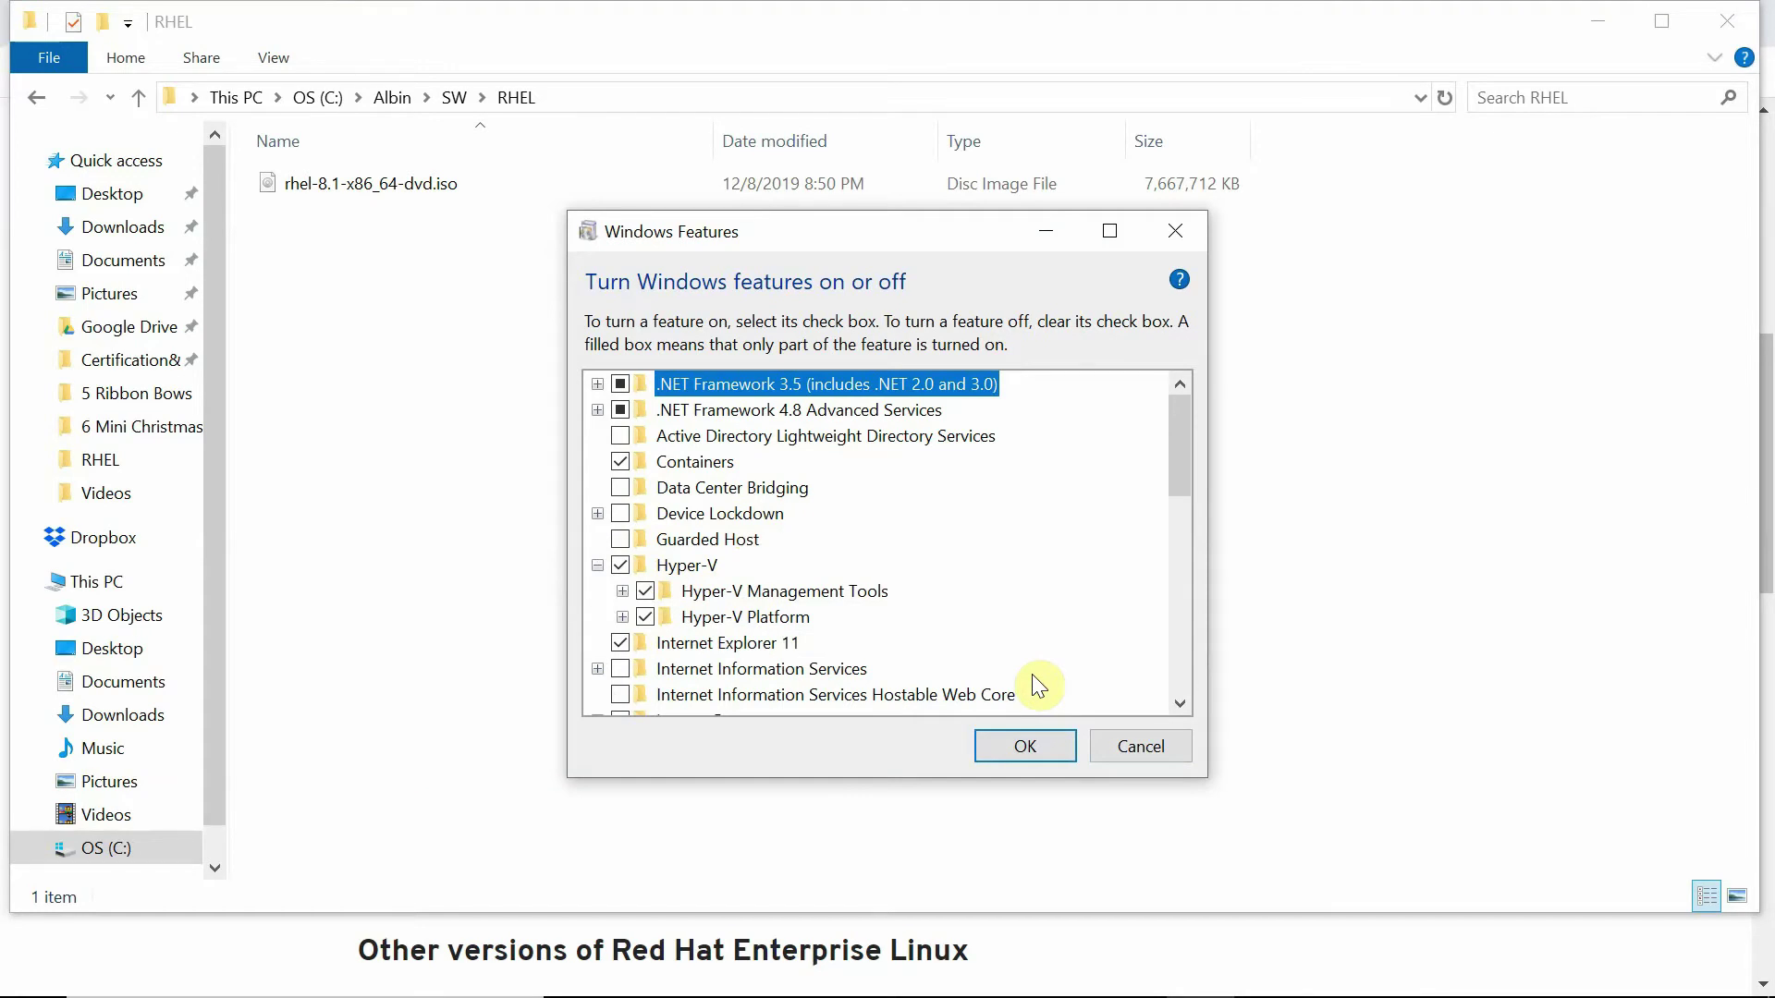
pyautogui.click(1140, 746)
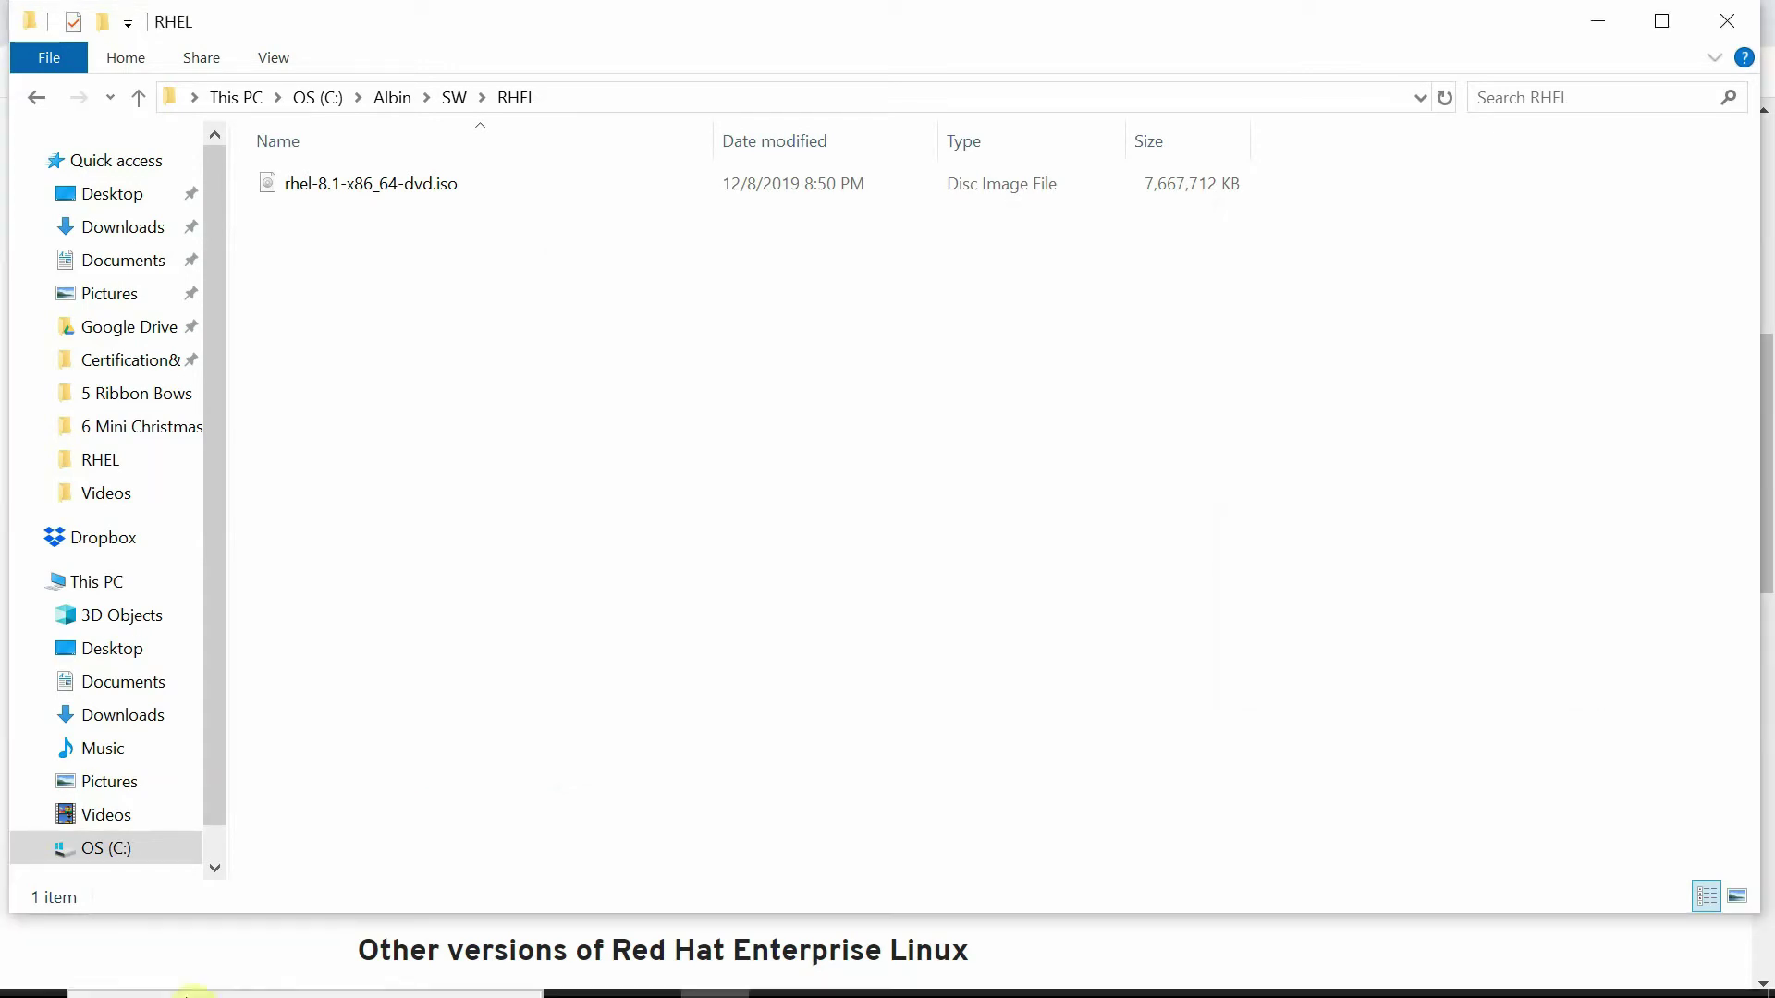
# Launch Hyper-V Manager from a Windows search for 'hy'
pyautogui.click(298, 972)
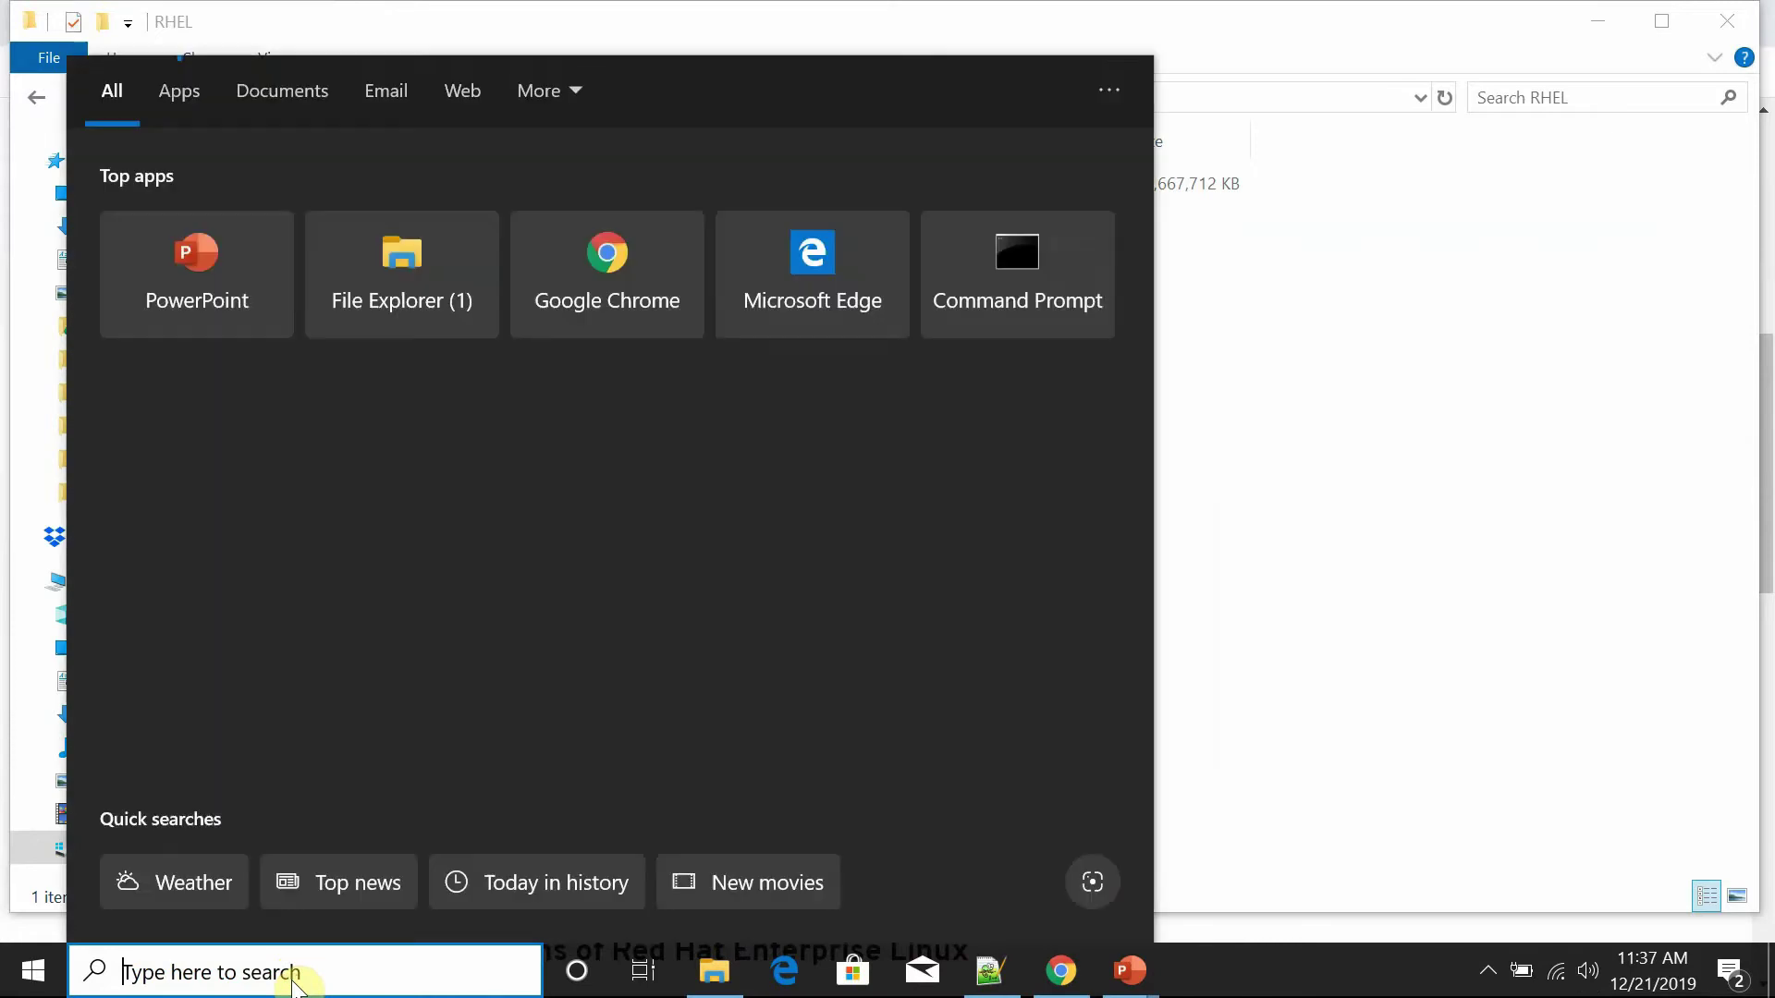
pyautogui.write('hy')
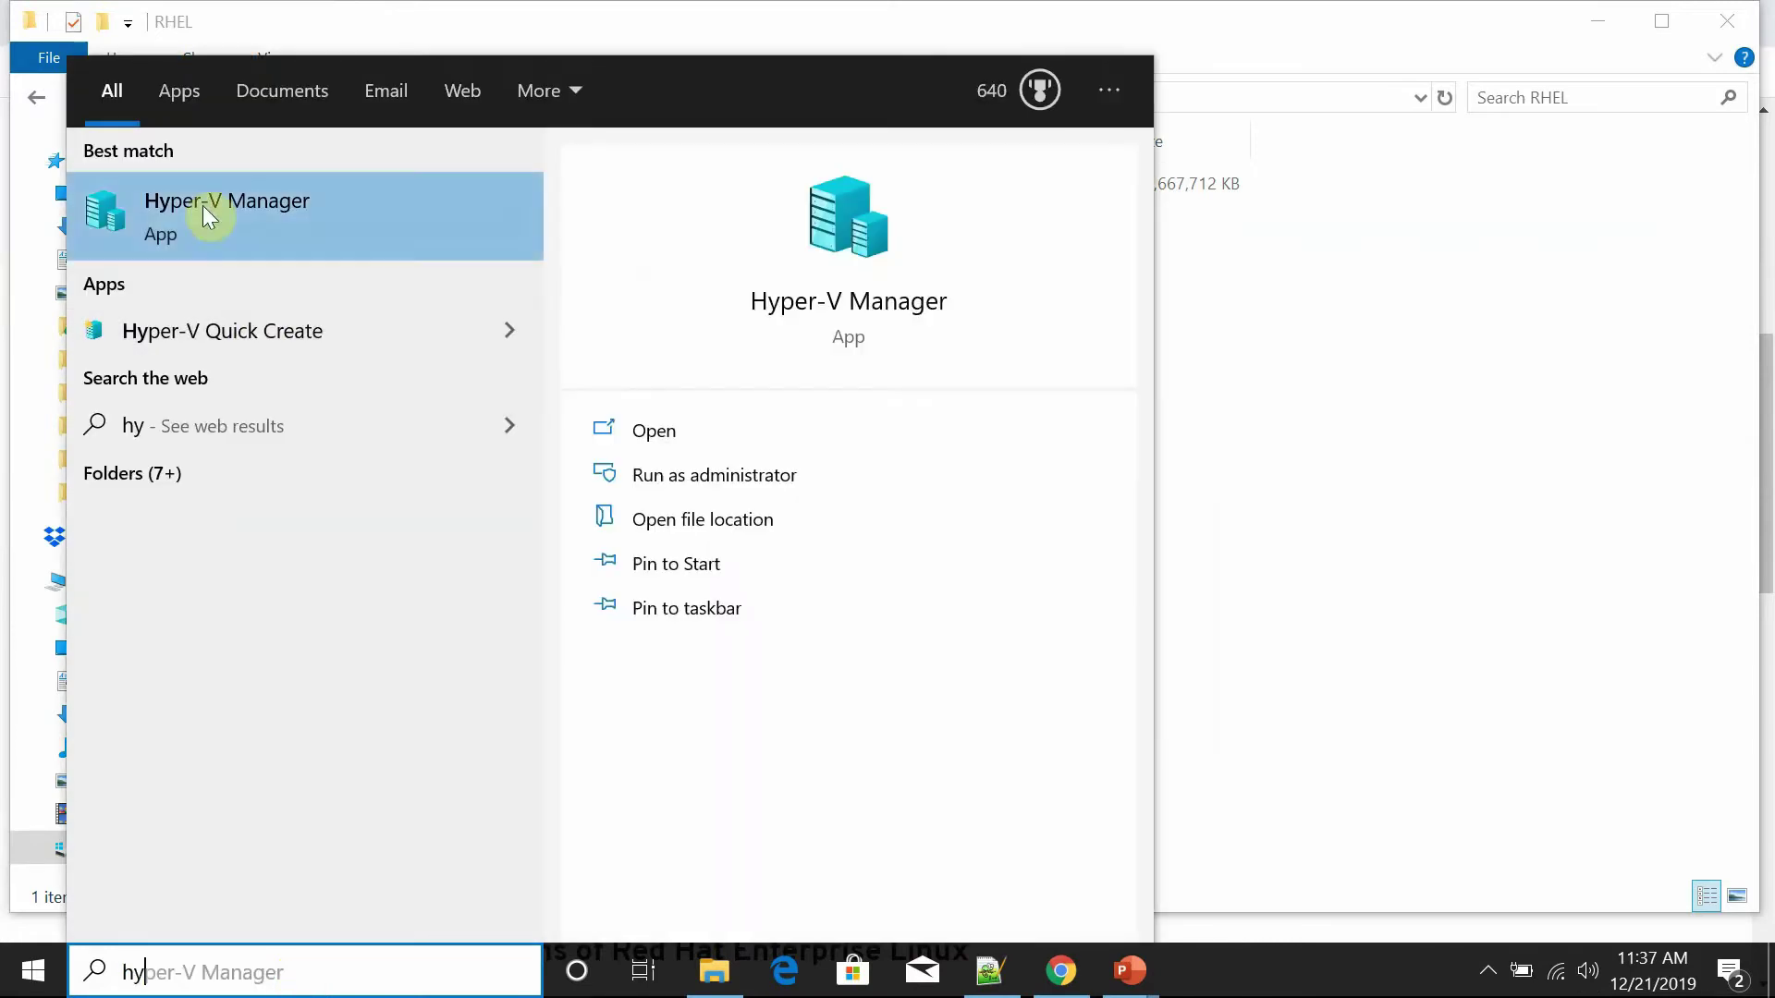
pyautogui.click(202, 205)
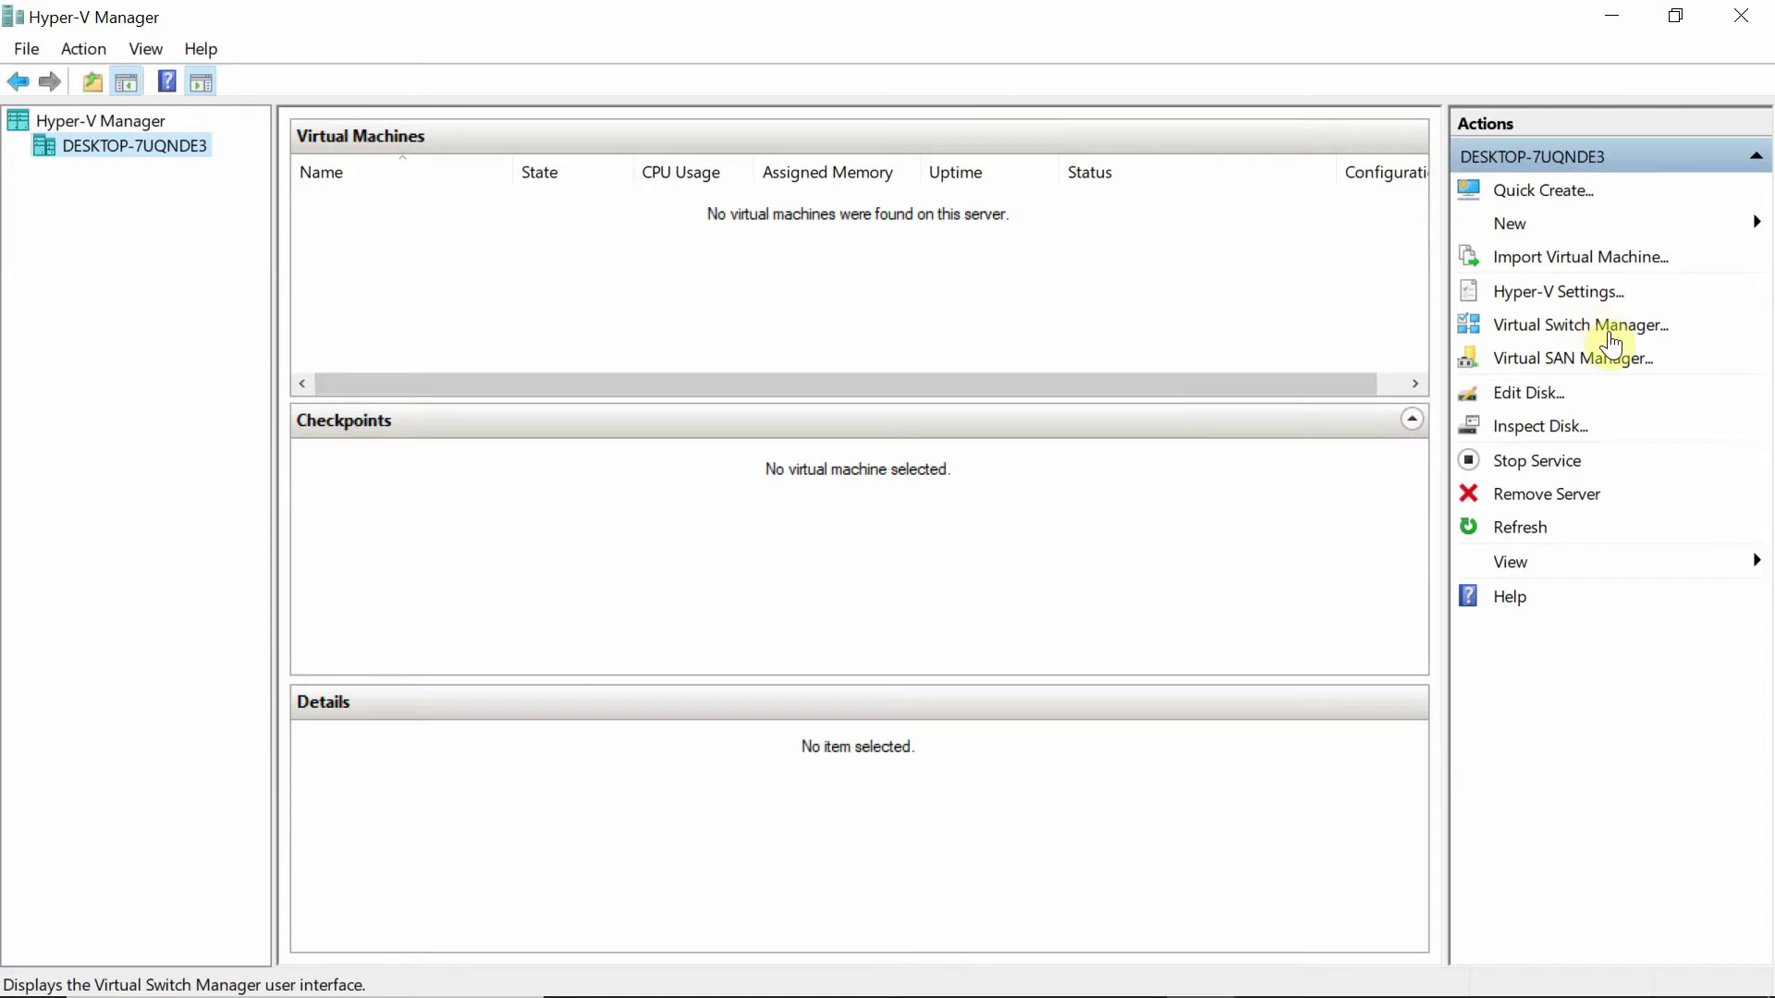
# Add and apply an external 'WIFI Switch' on the Intel Wireless-AC 3165 adapter, accepting network disruption
pyautogui.click(1613, 333)
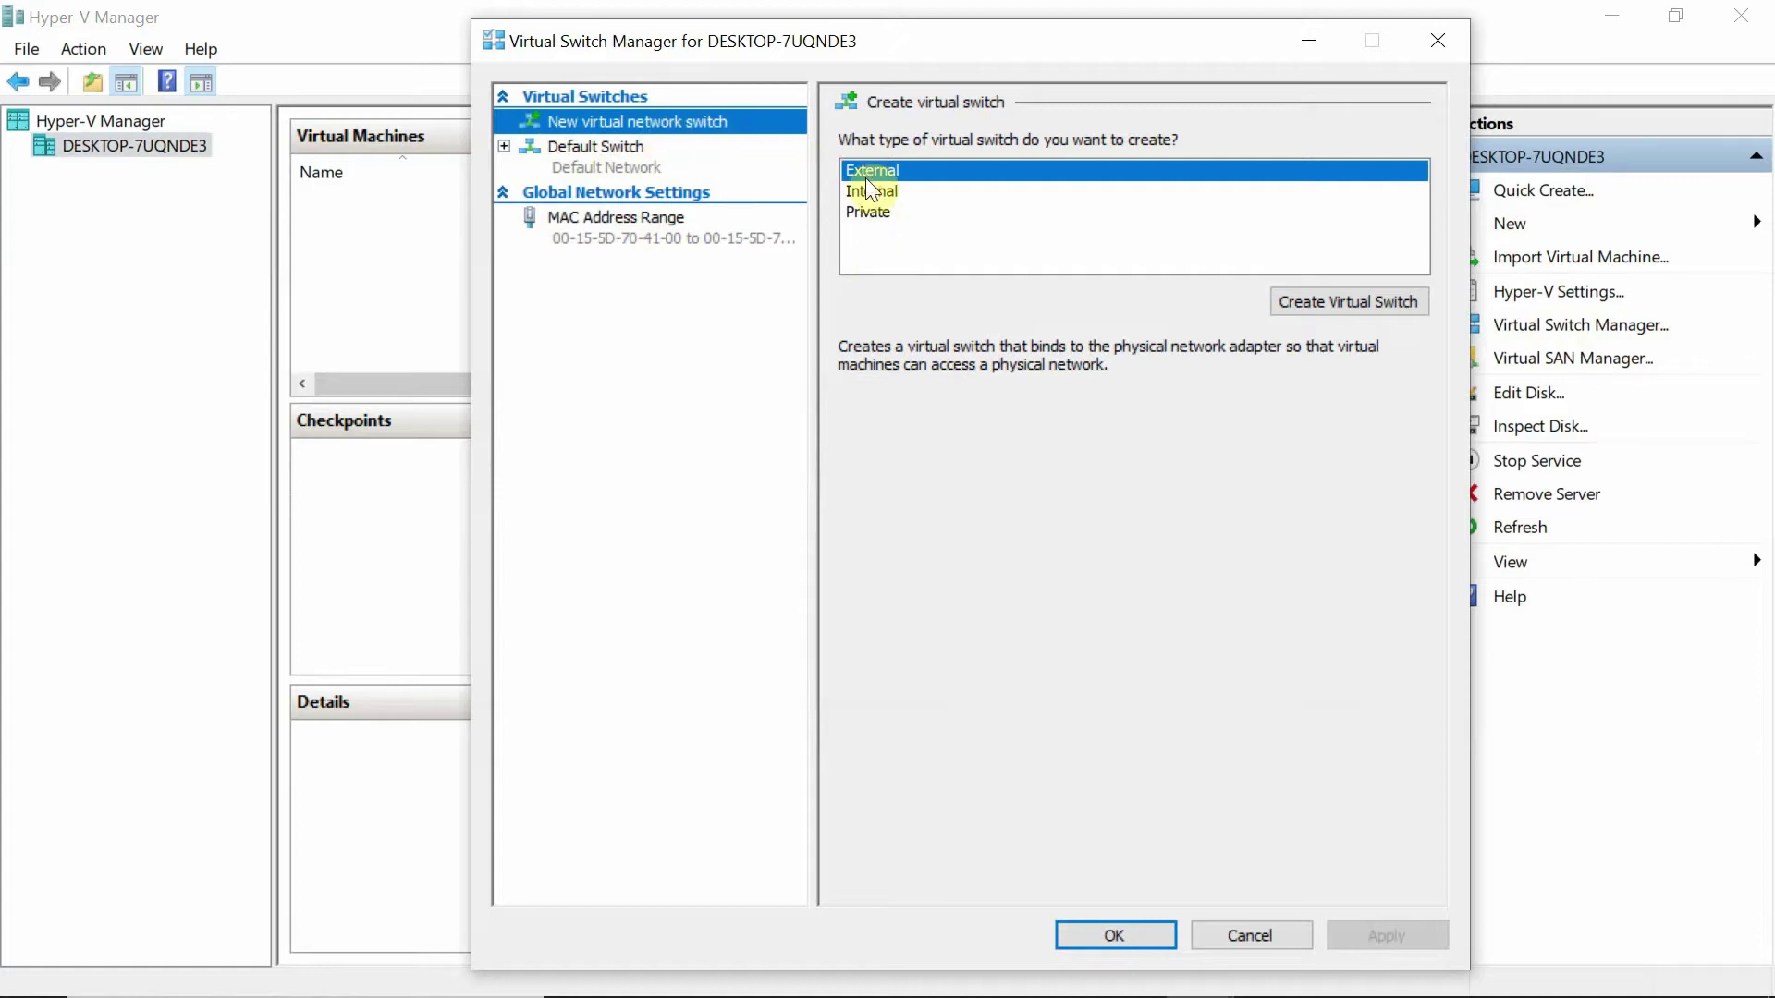
pyautogui.click(1344, 302)
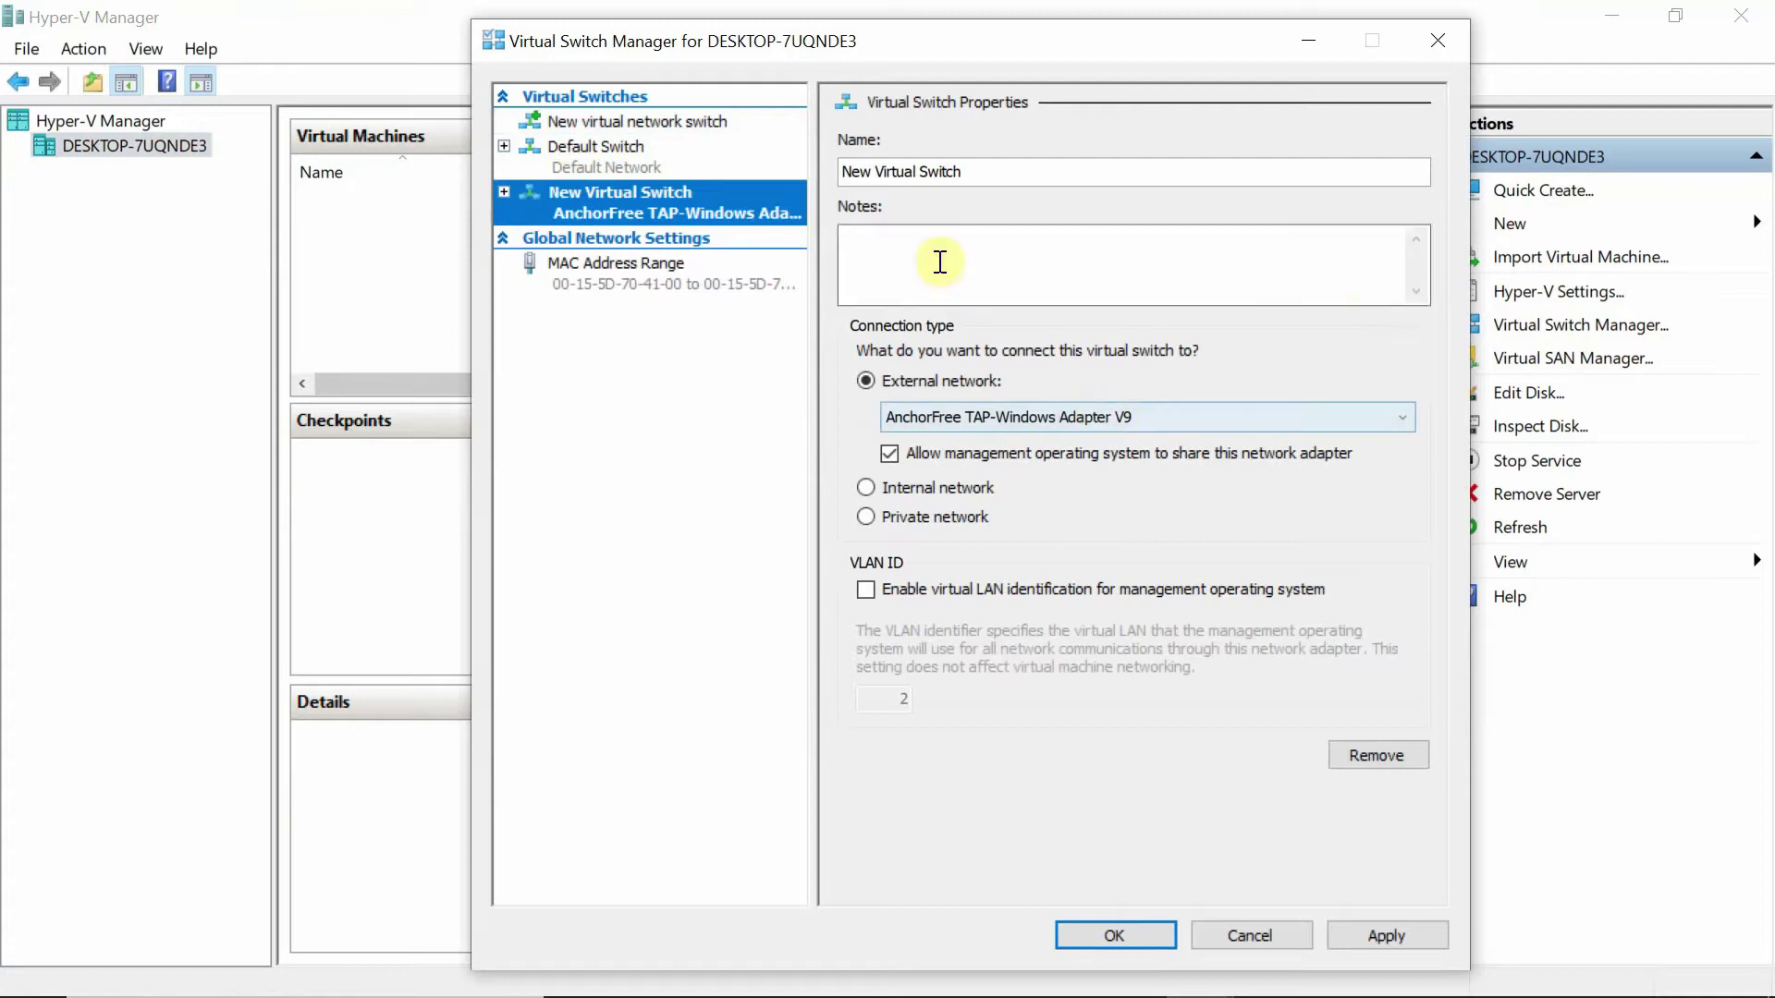
pyautogui.click(971, 170)
pyautogui.hotkey('ctrl', 'a')
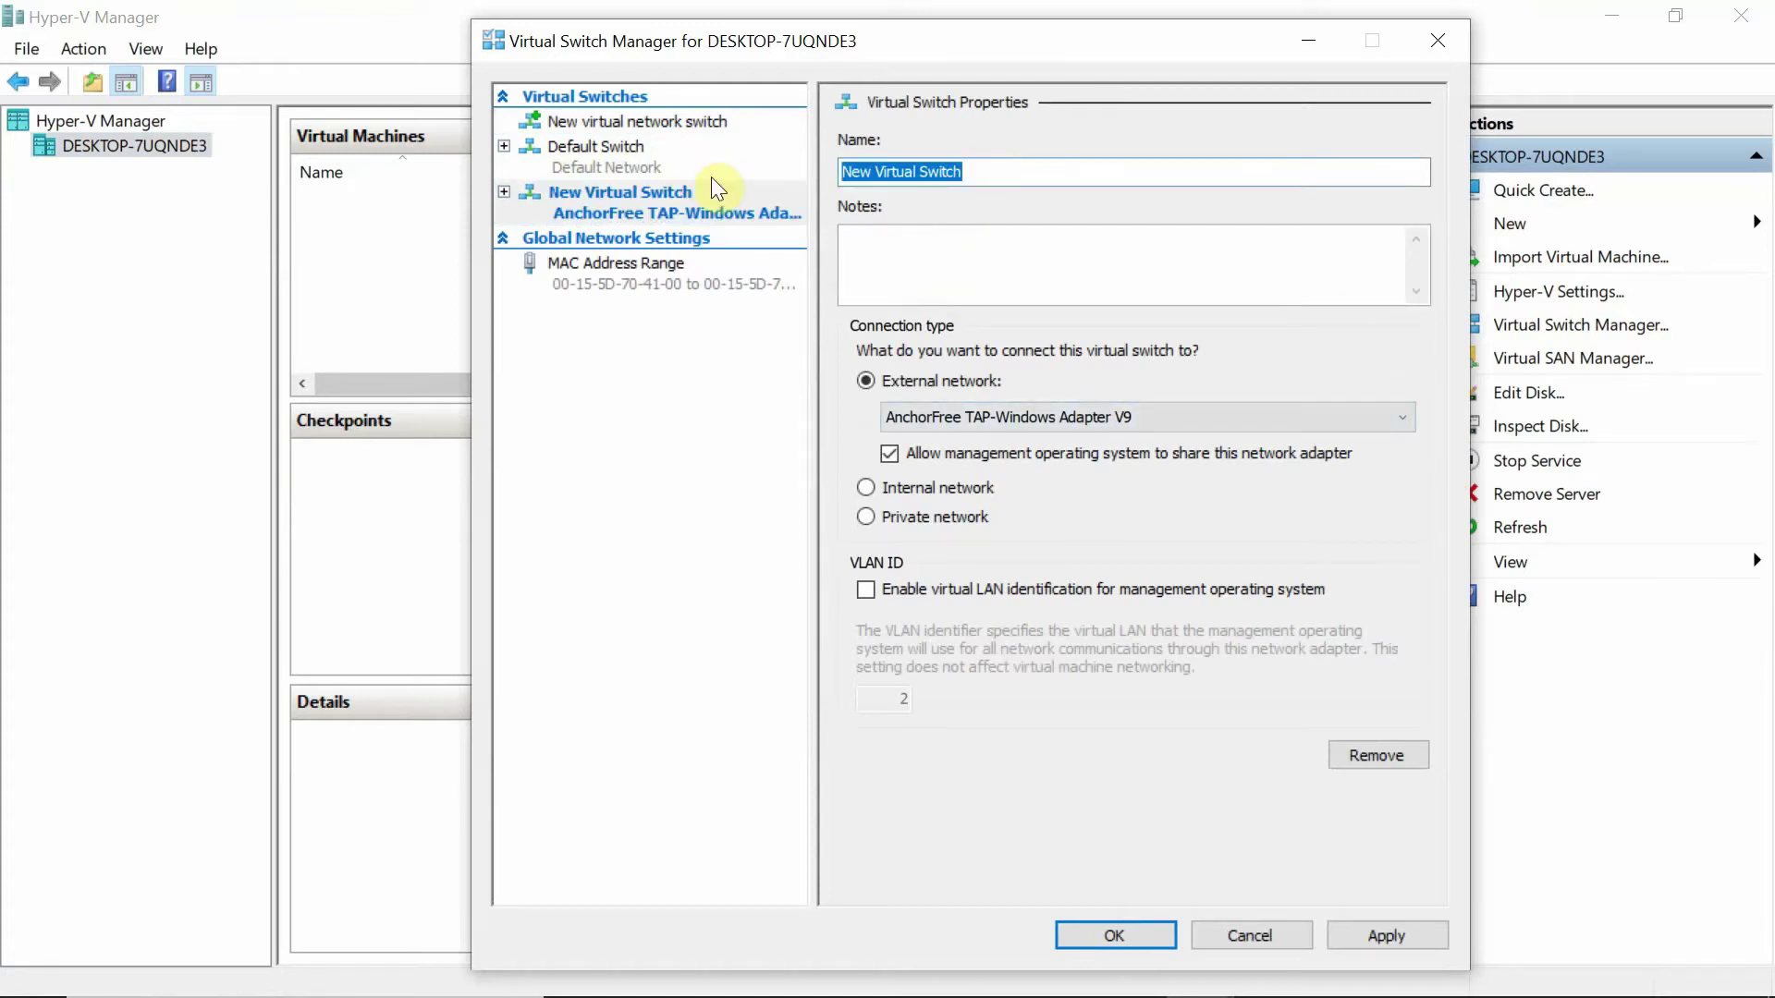
pyautogui.write('WIFI ')
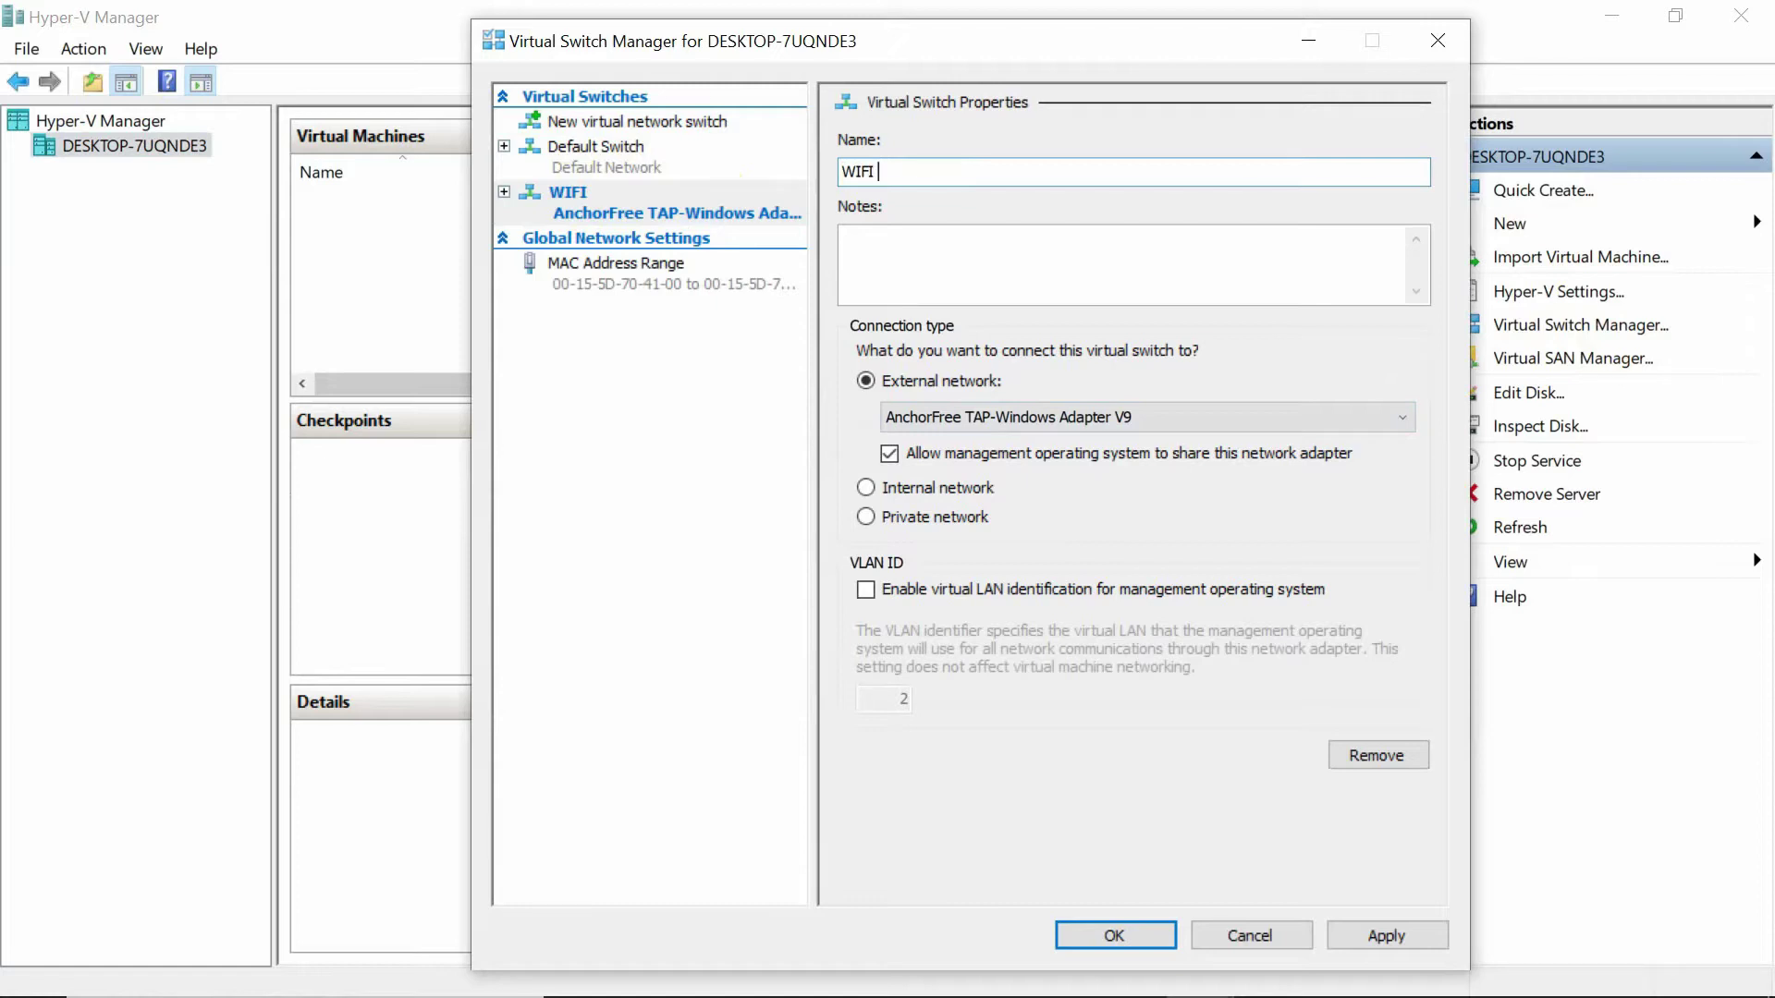
pyautogui.write('S')
pyautogui.write('witc')
pyautogui.write('h')
pyautogui.click(1158, 418)
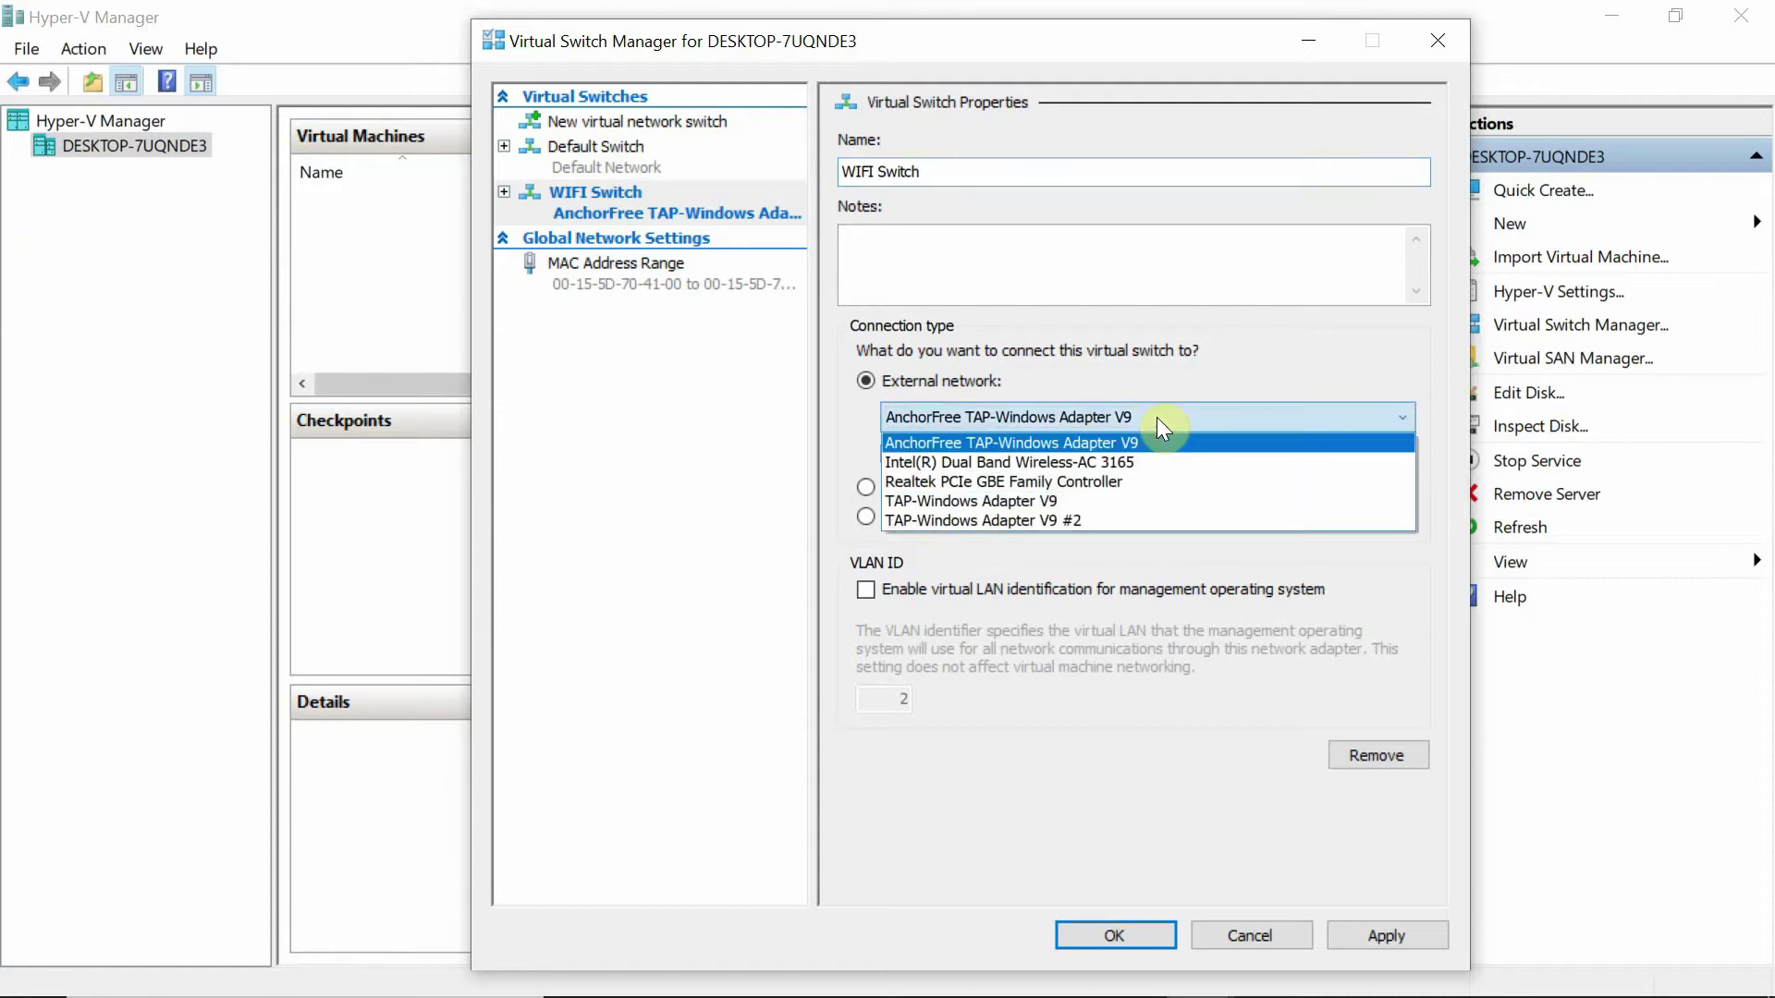
pyautogui.click(1060, 464)
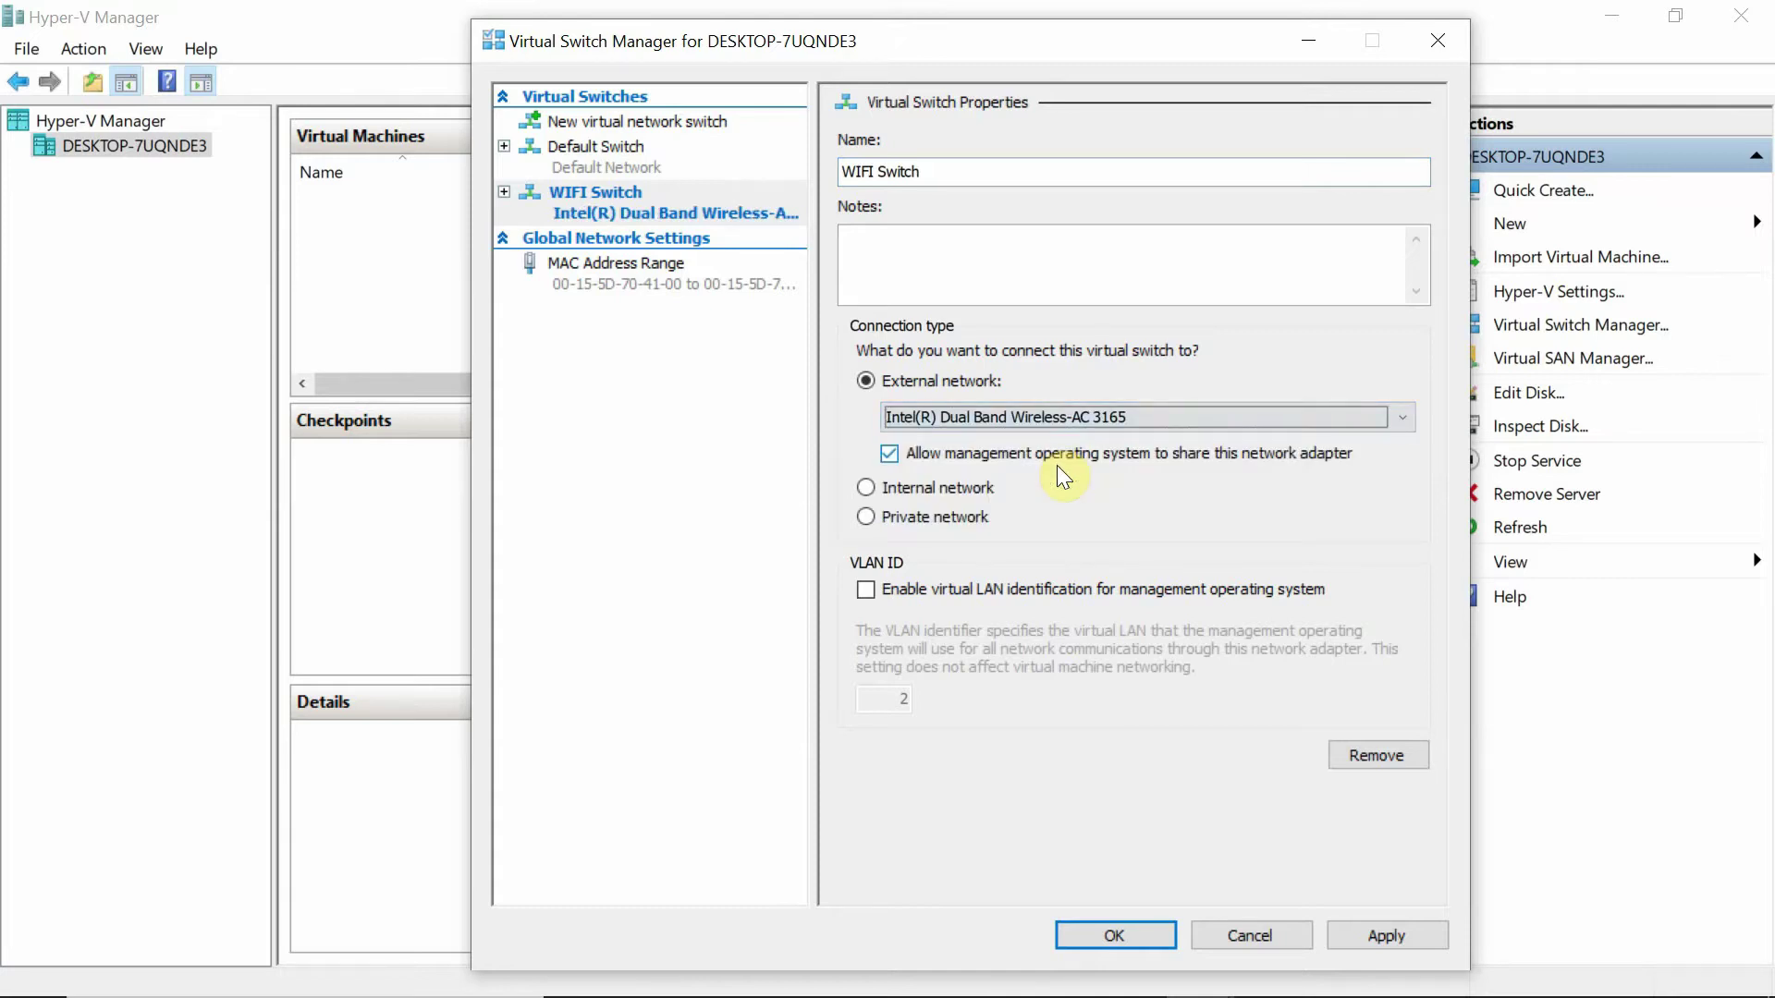
pyautogui.click(1394, 940)
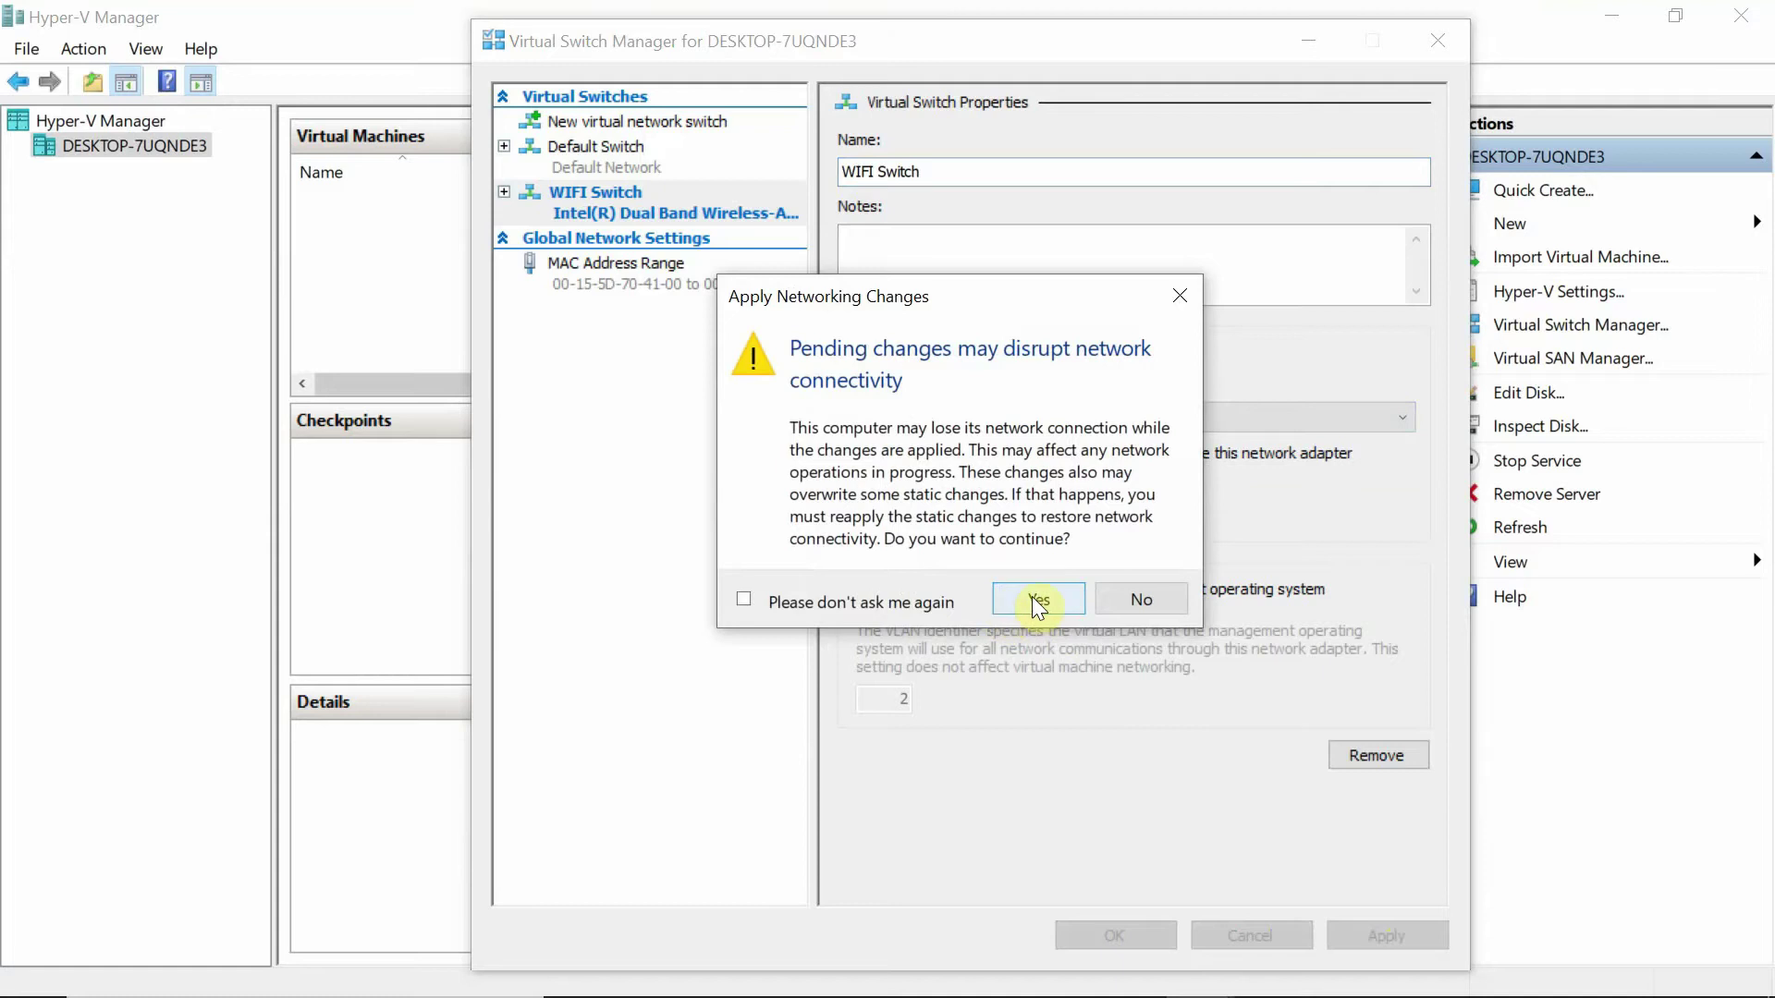
pyautogui.click(1037, 600)
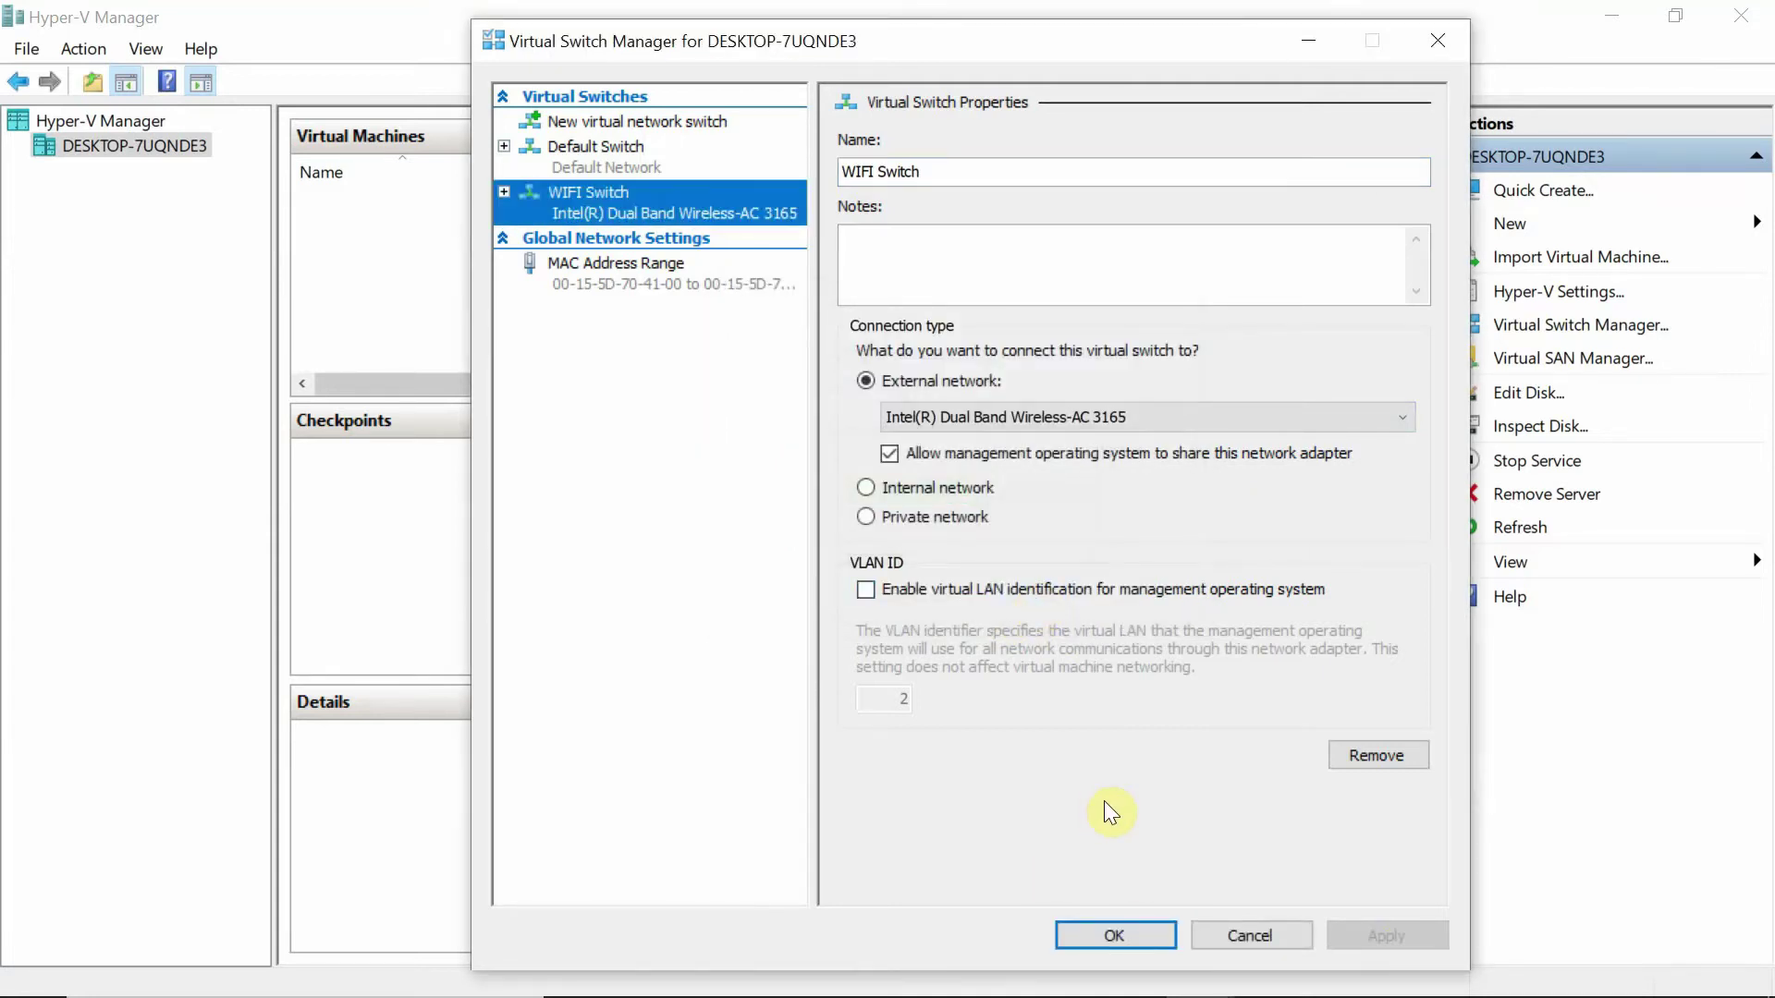
pyautogui.click(1096, 936)
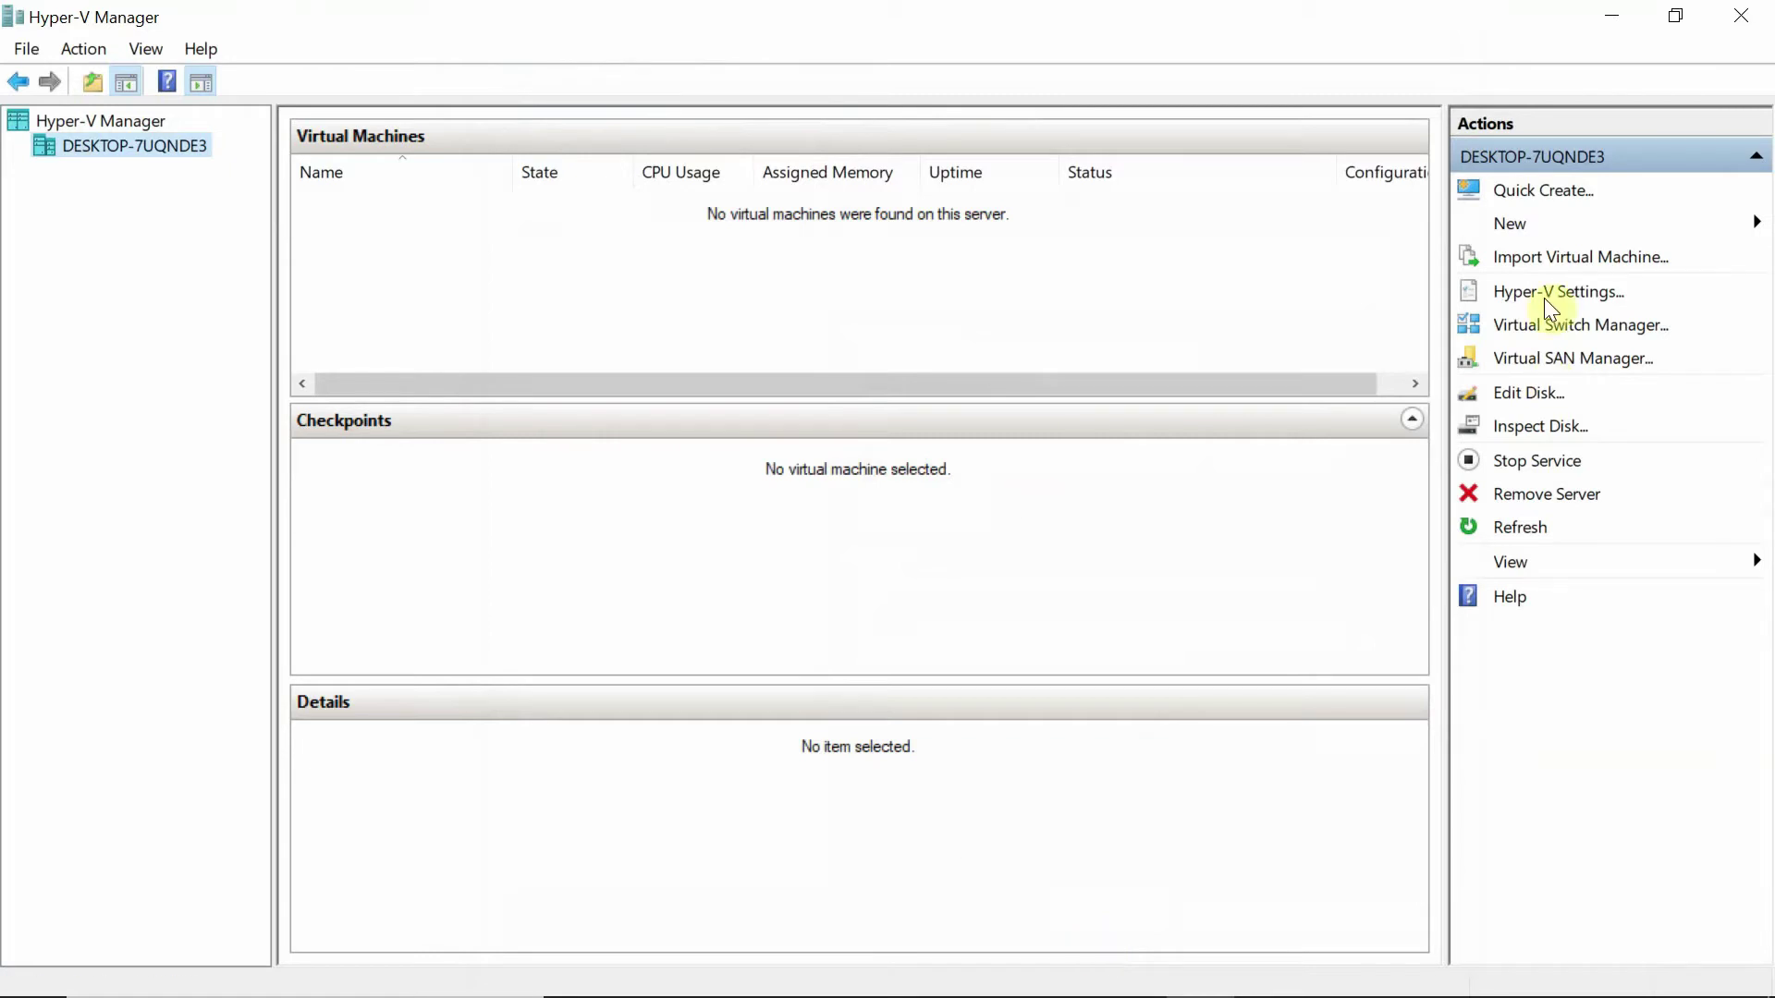
# Start the New Virtual Machine Wizard and move past its intro page
pyautogui.click(1512, 224)
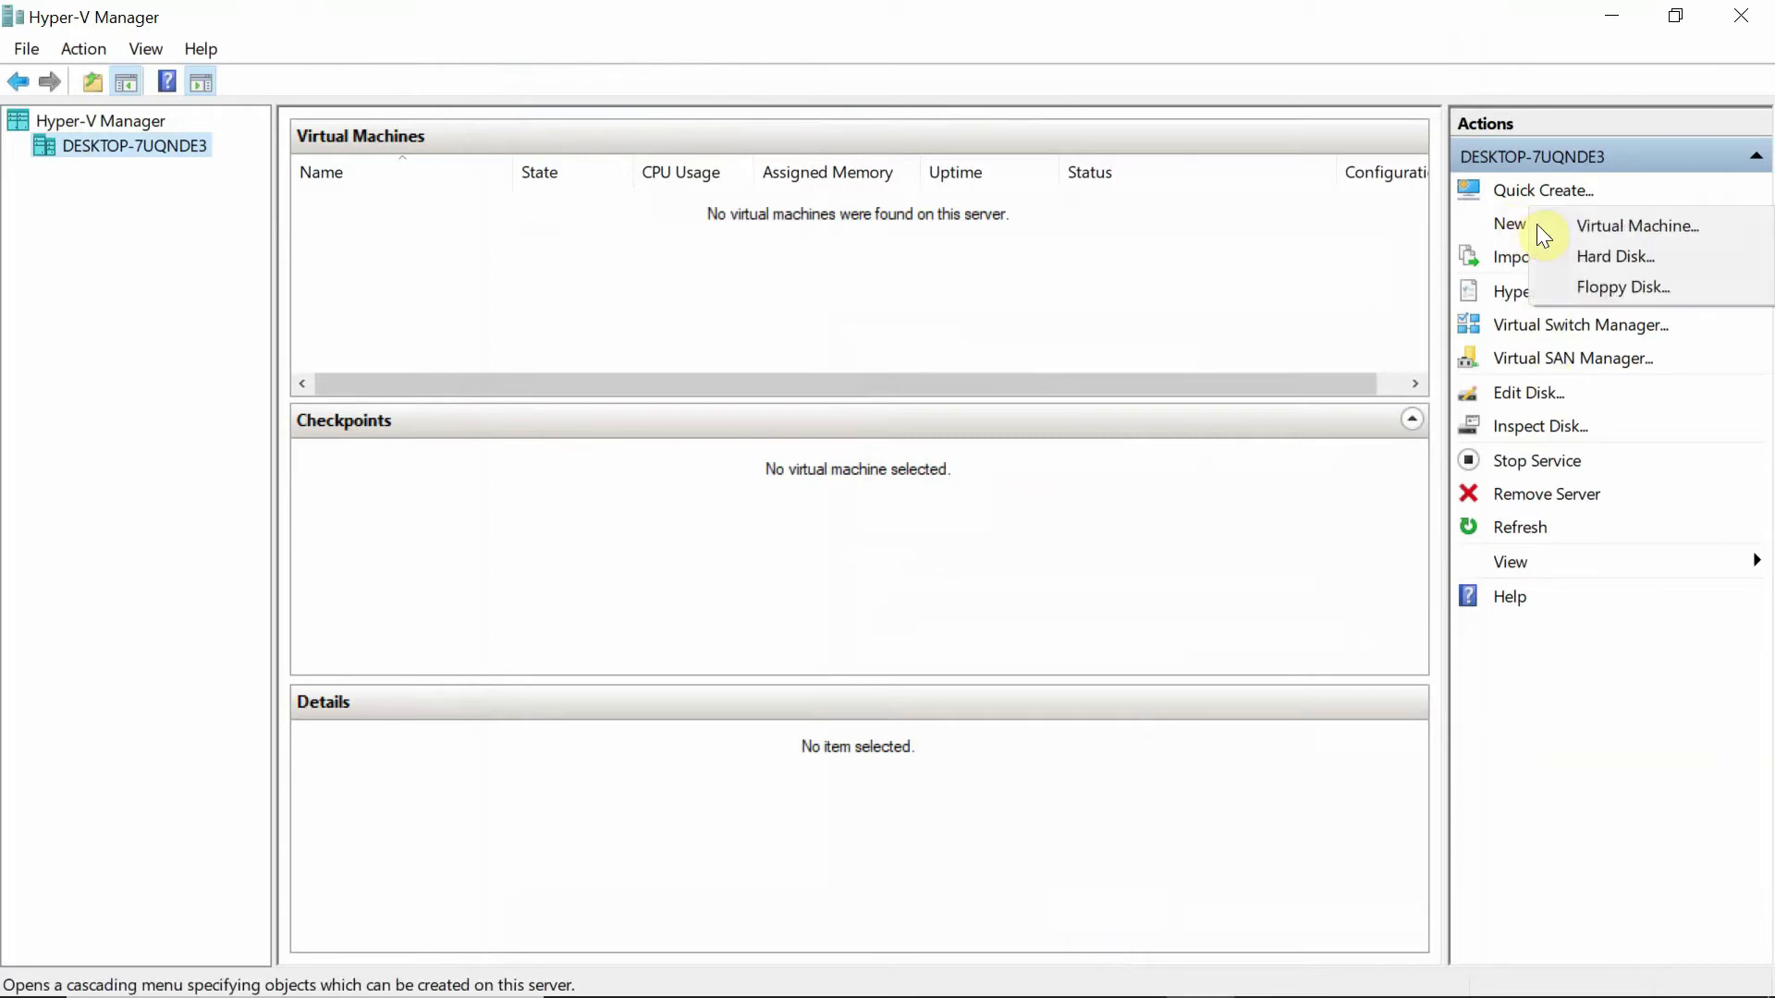
pyautogui.click(1632, 225)
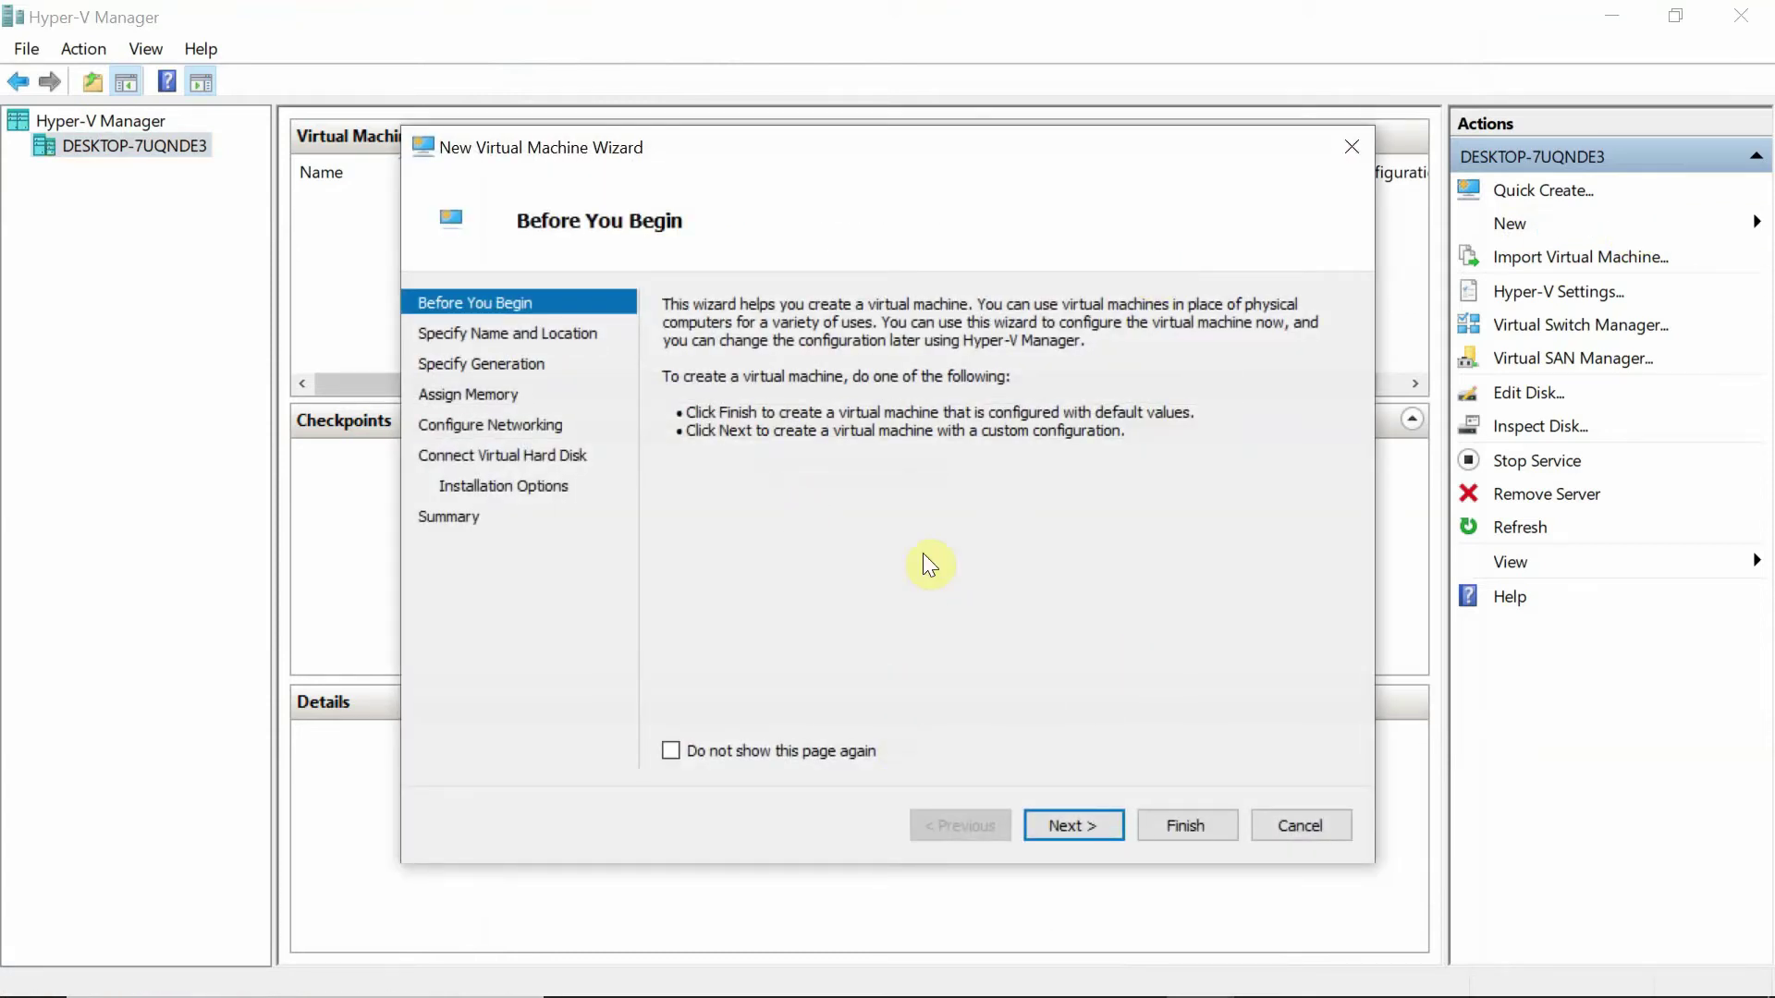
pyautogui.click(1063, 823)
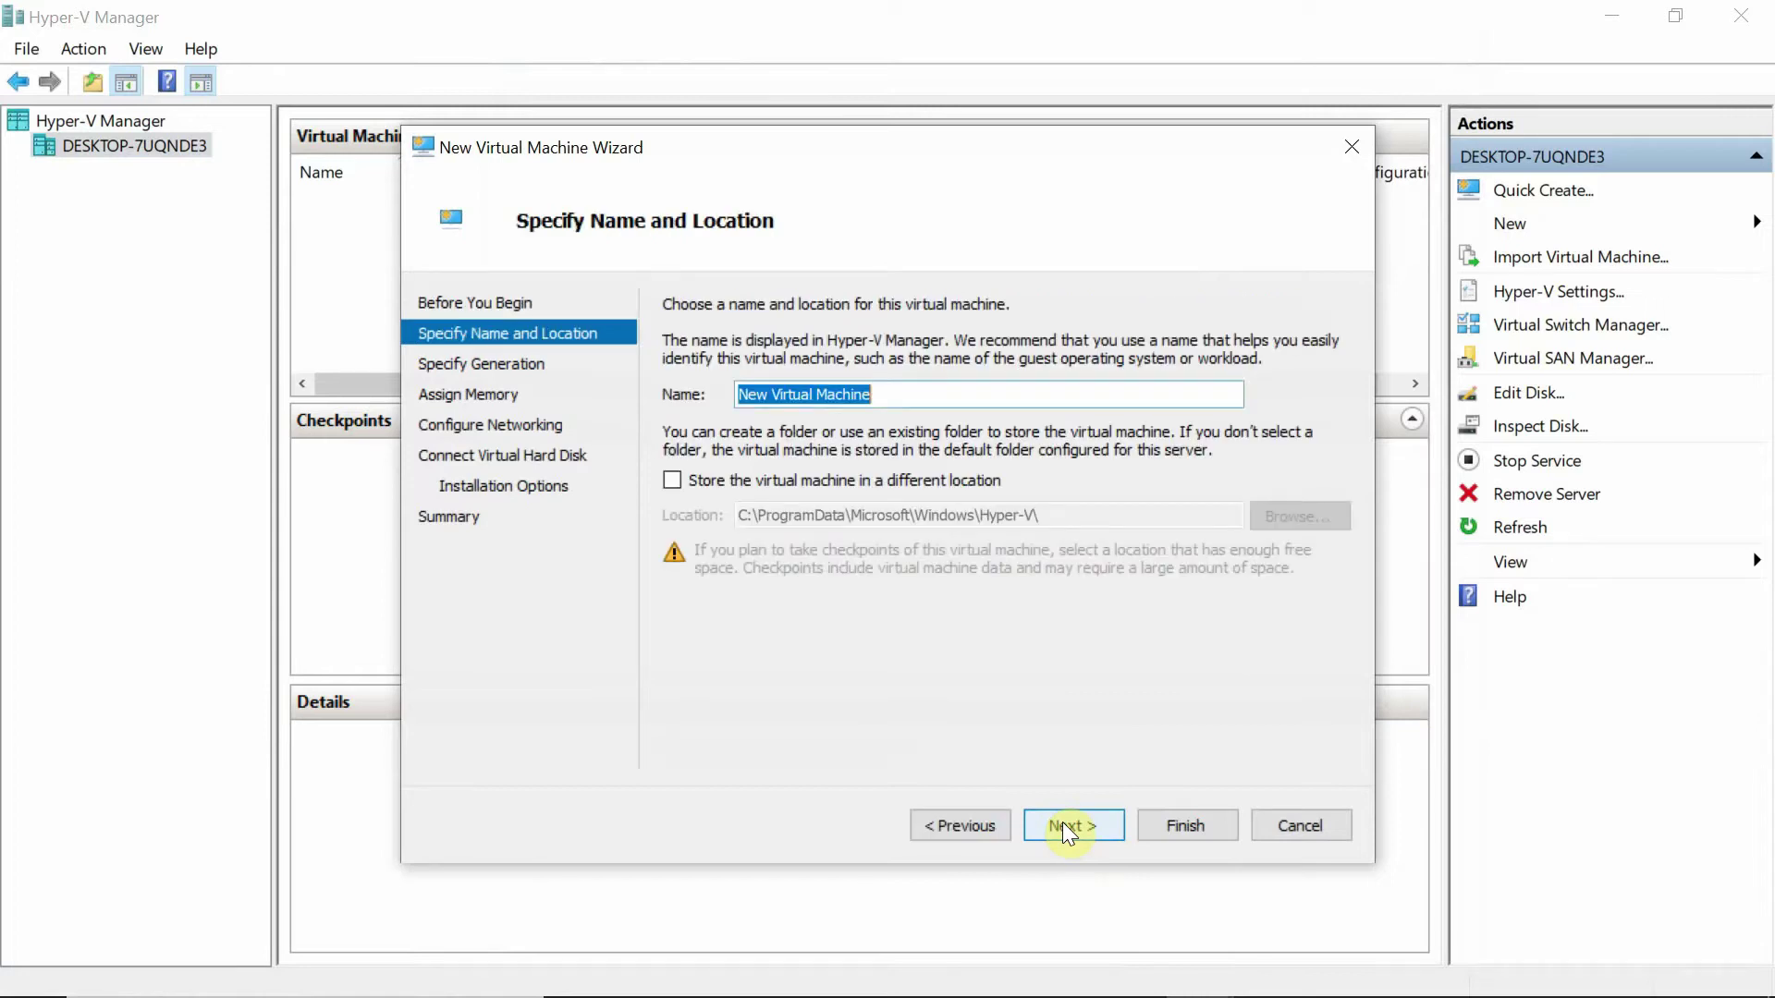
pyautogui.write('RHEL')
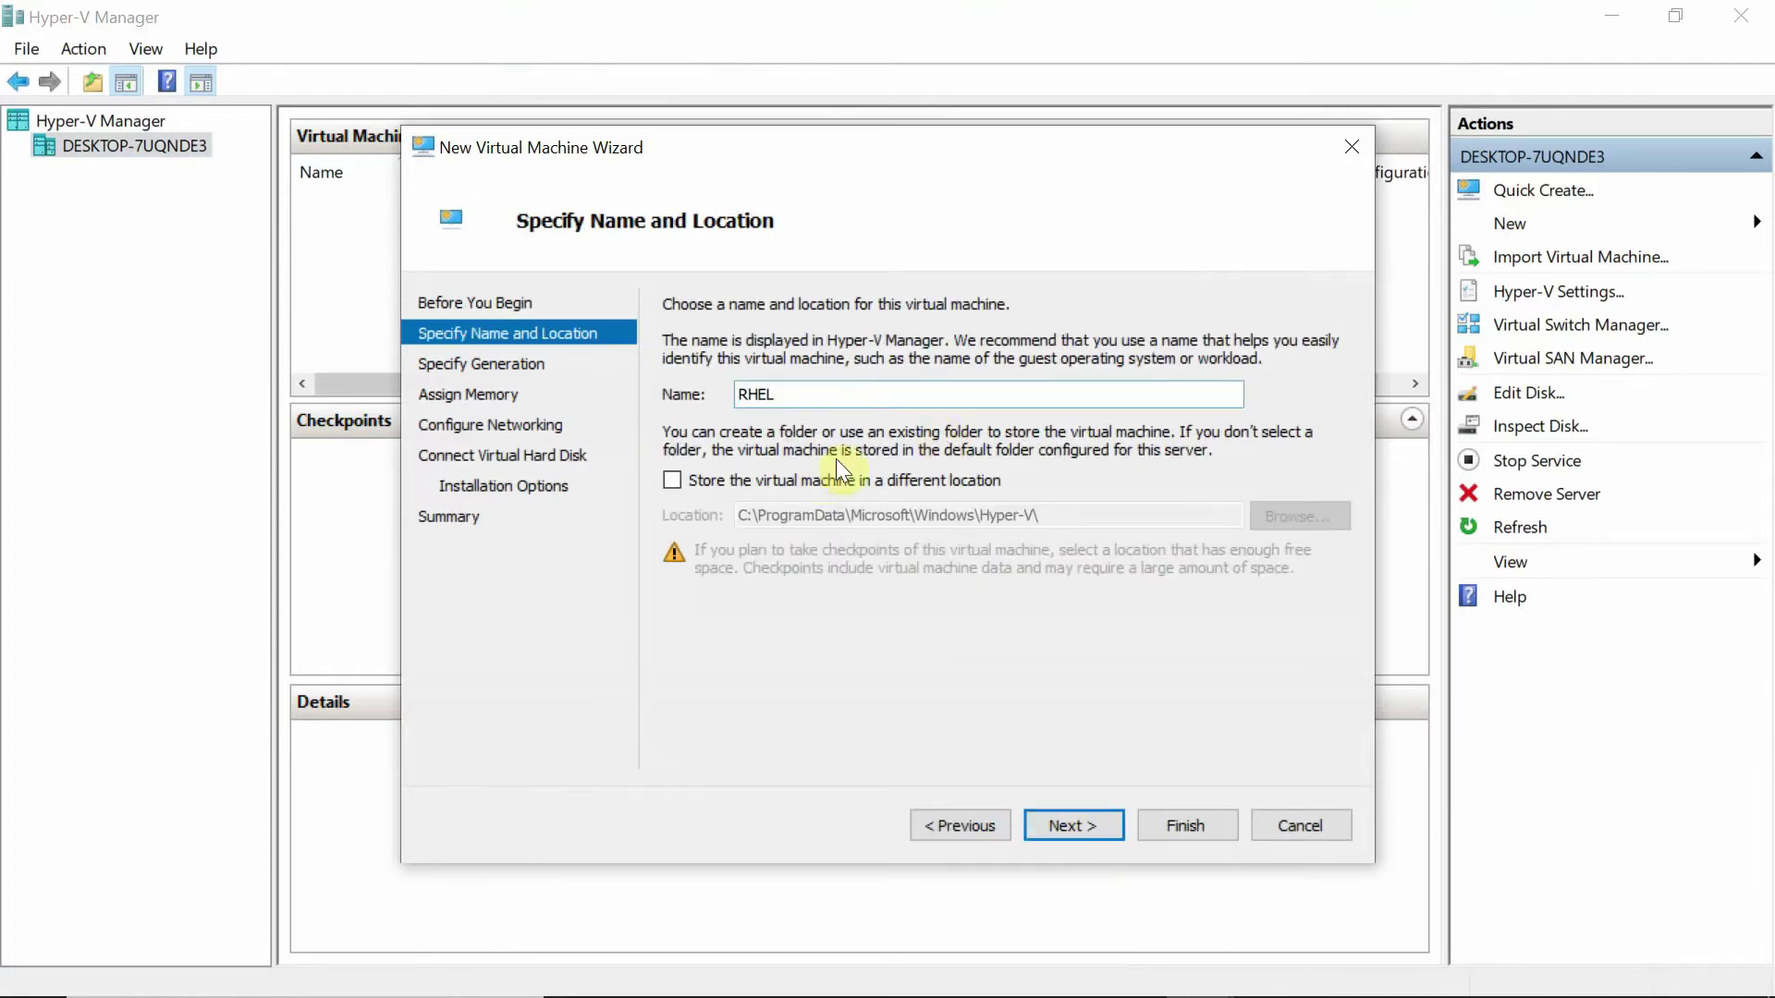
pyautogui.write('8')
# Name the VM RHEL8 and store it in C:\Albin\SW\RHEL\
pyautogui.click(674, 482)
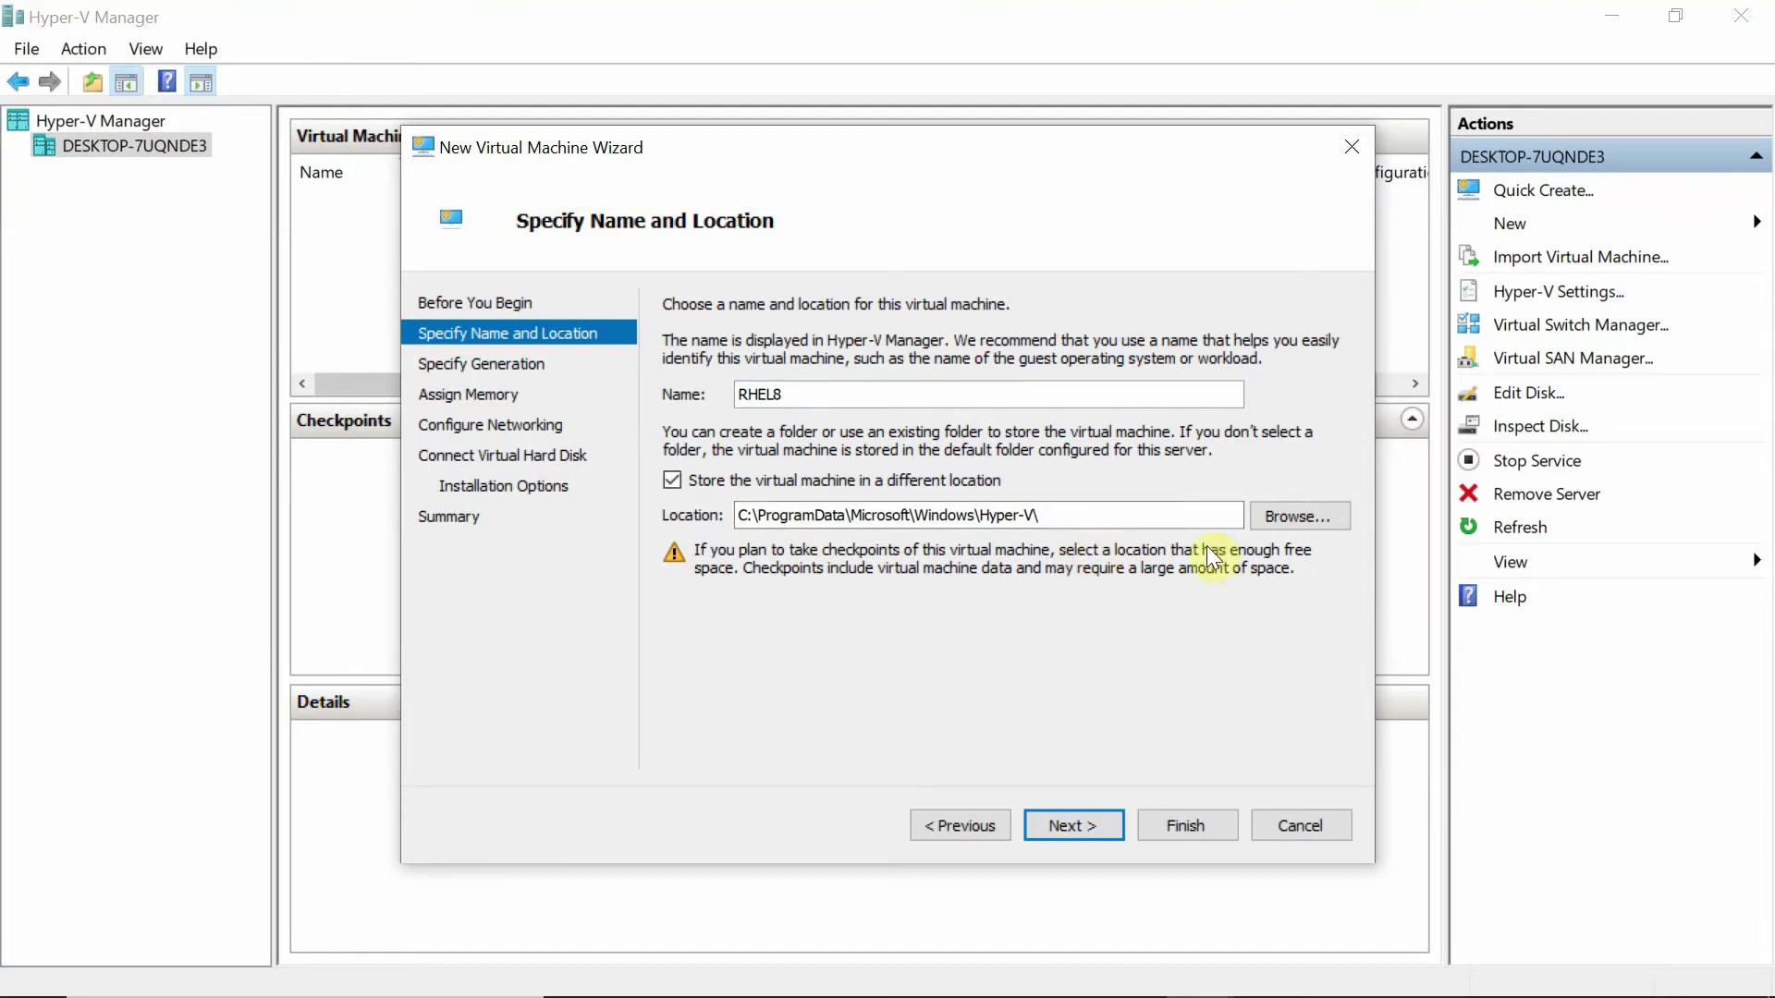
pyautogui.click(1296, 516)
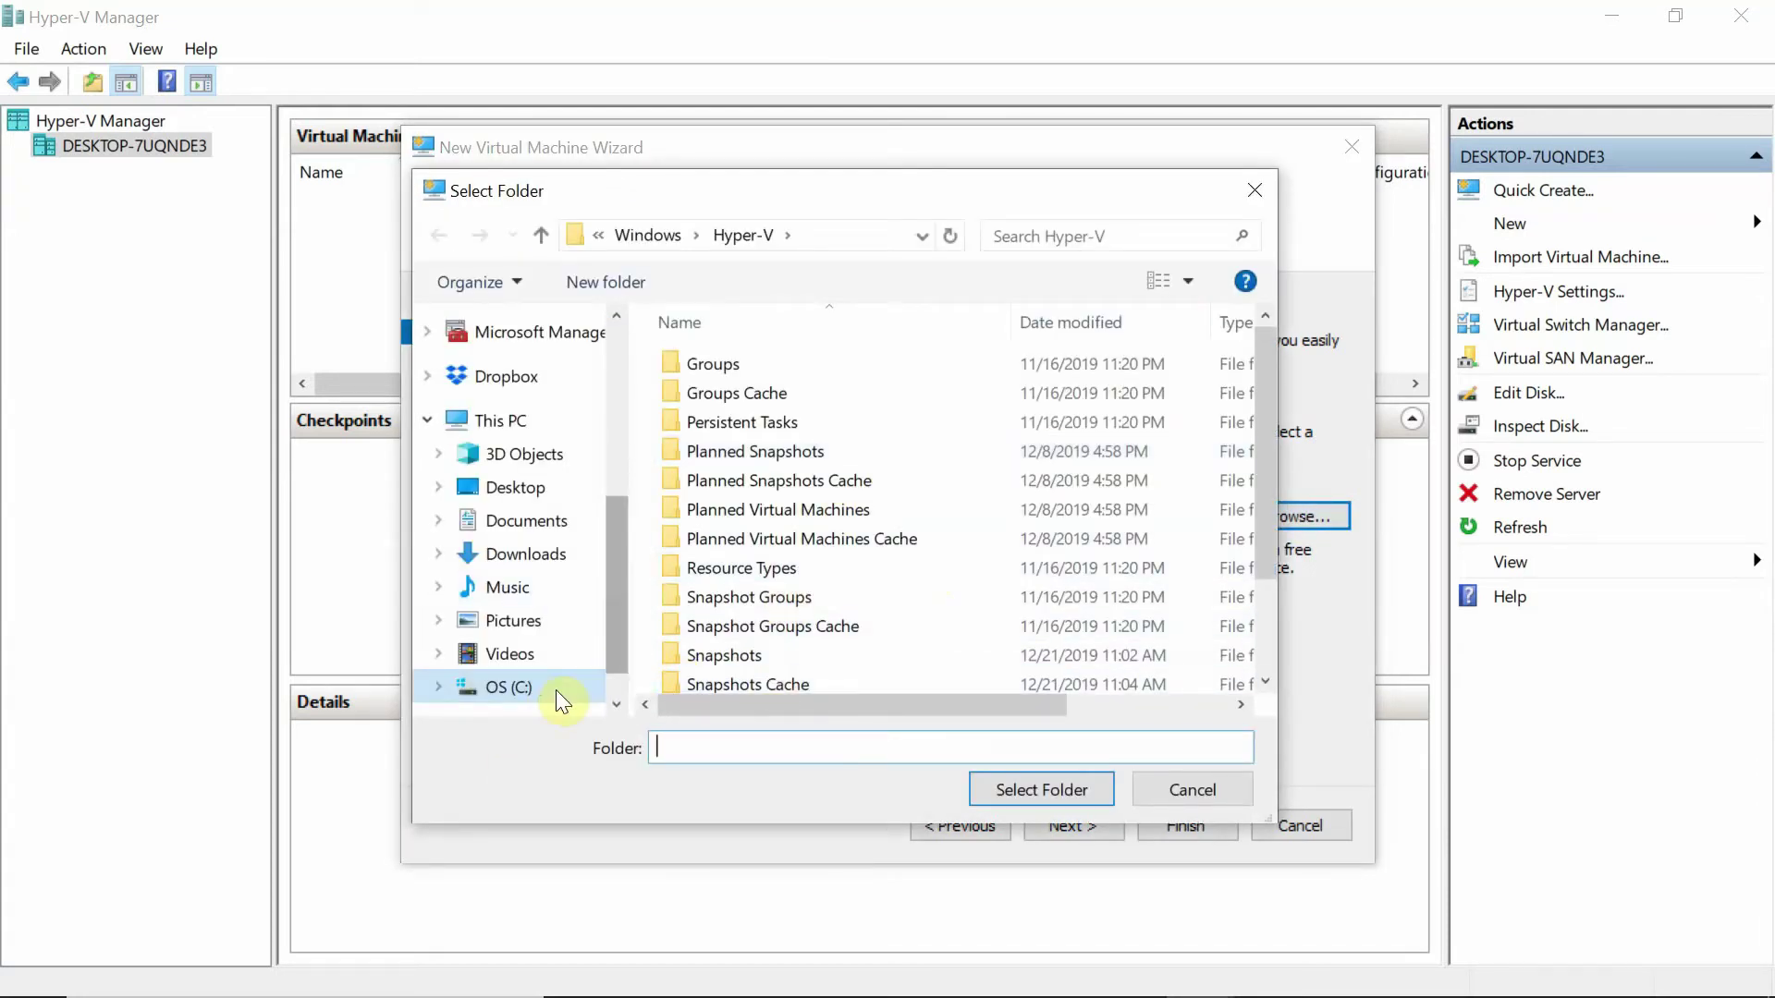
pyautogui.click(520, 688)
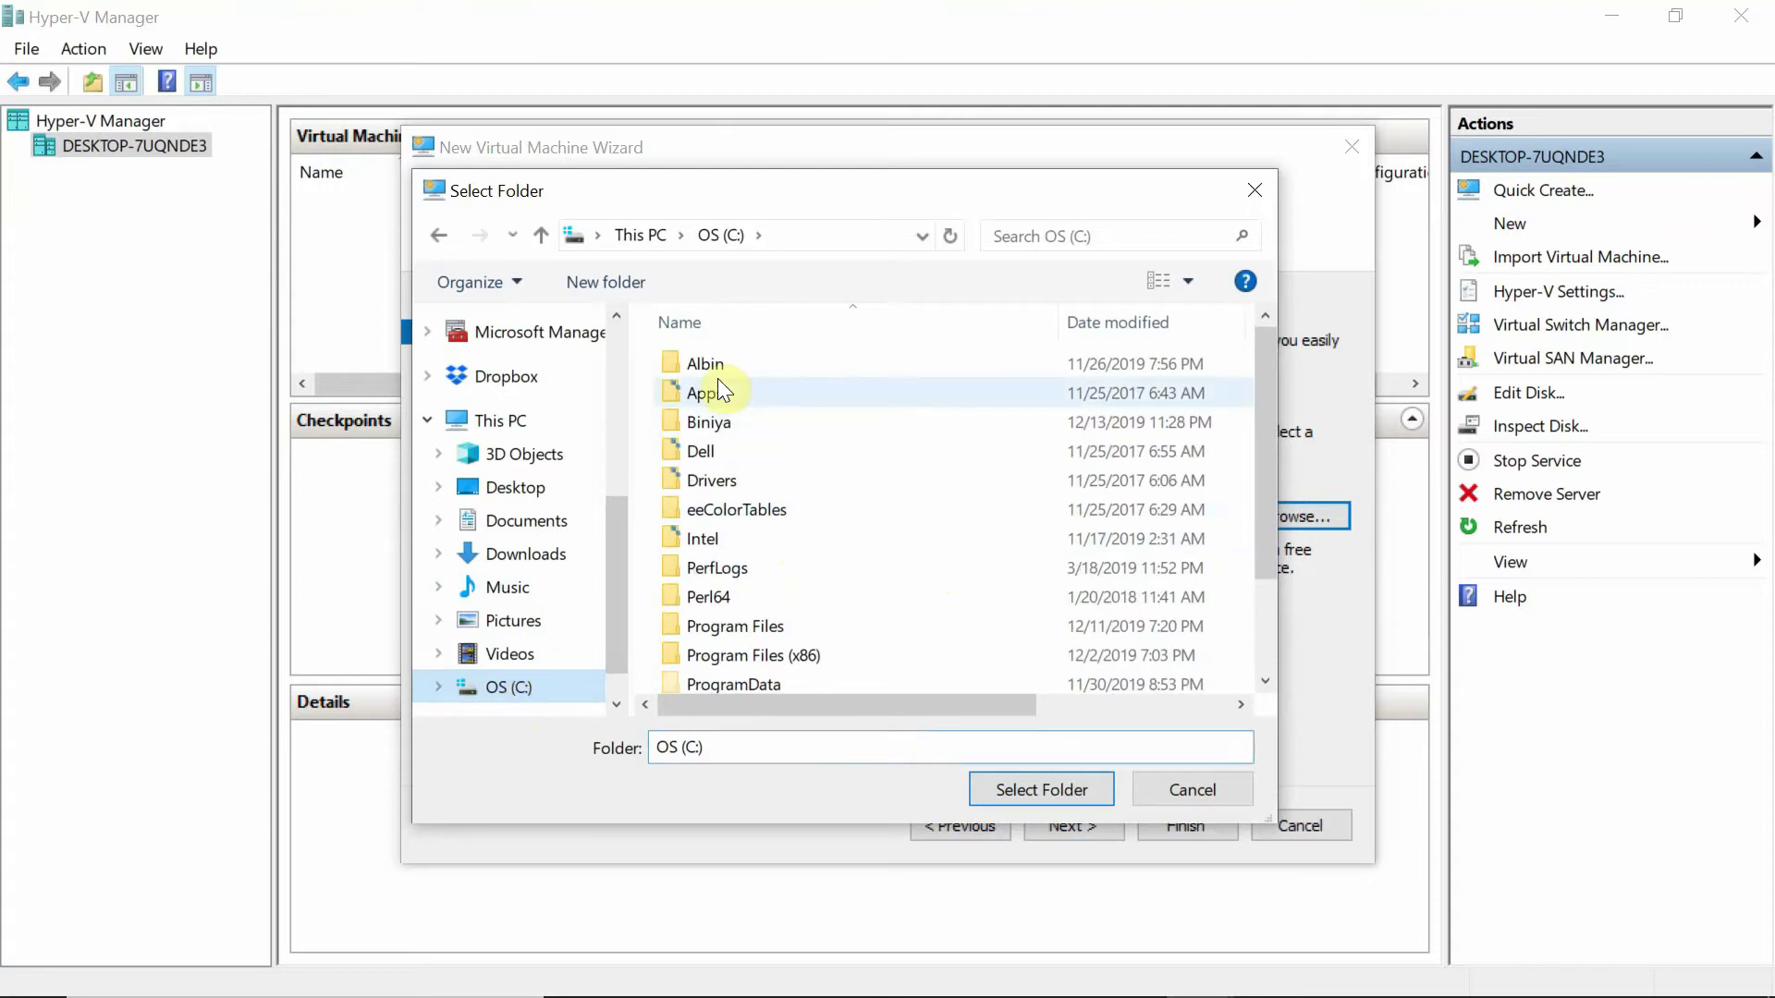
pyautogui.doubleClick(694, 359)
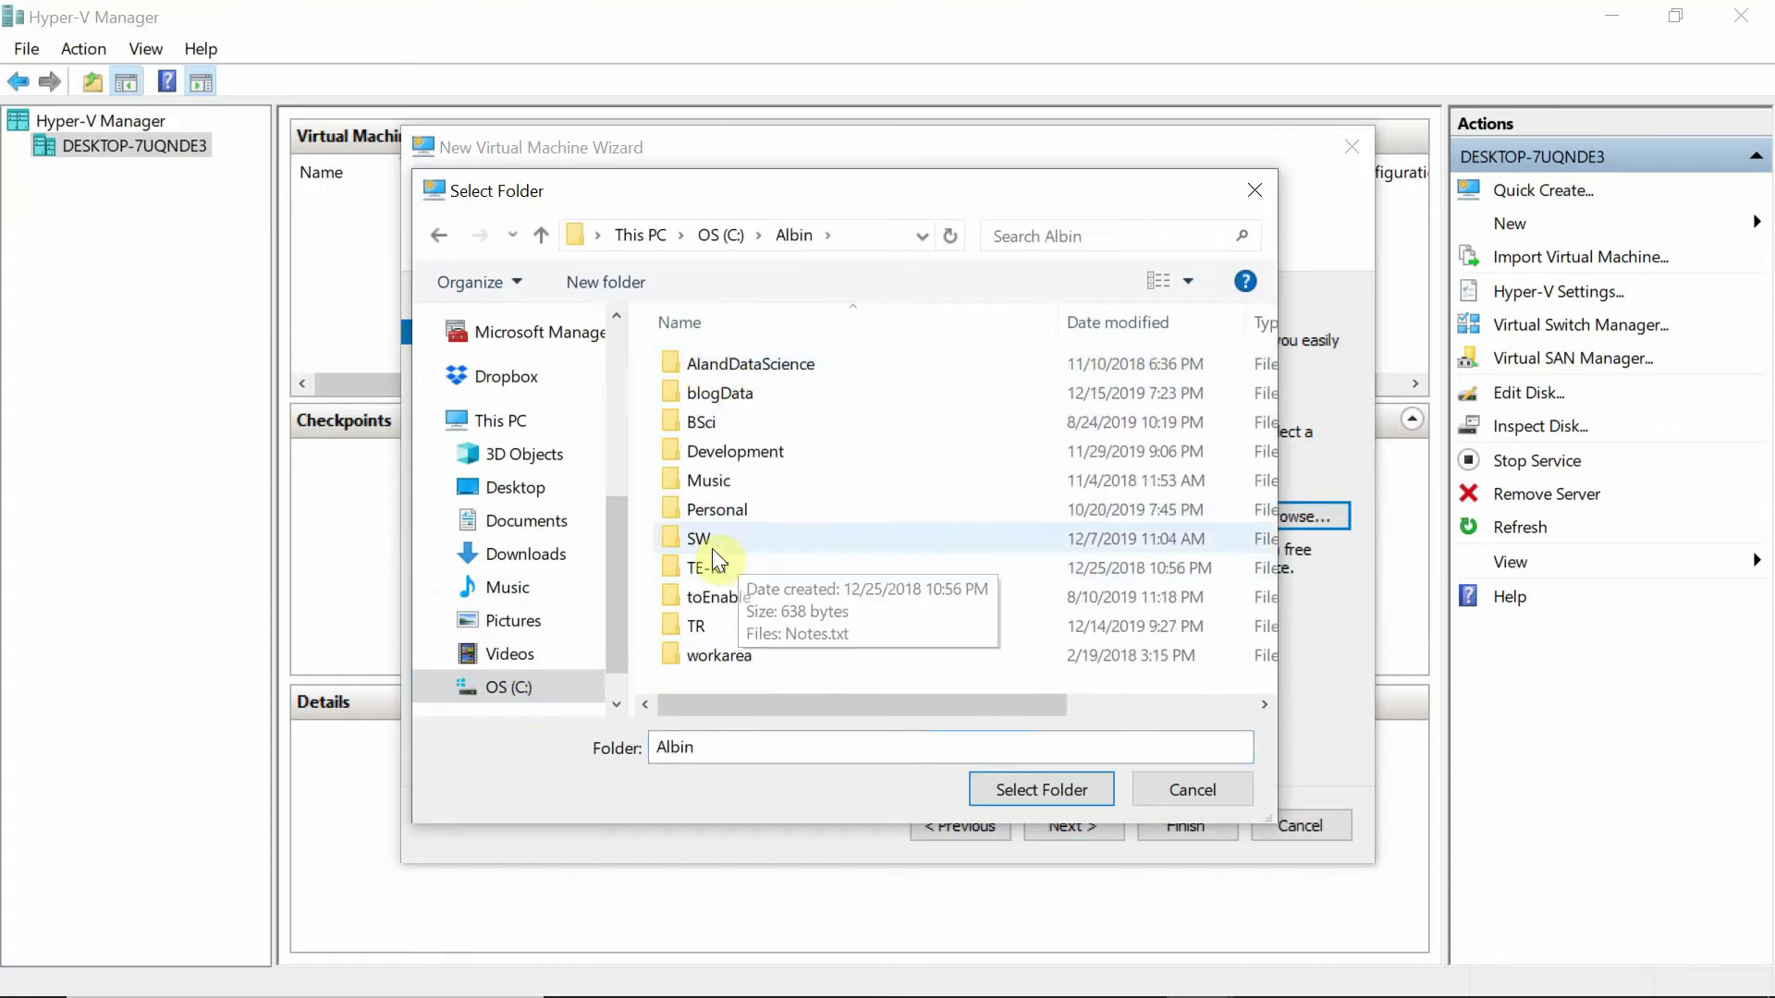
pyautogui.doubleClick(700, 539)
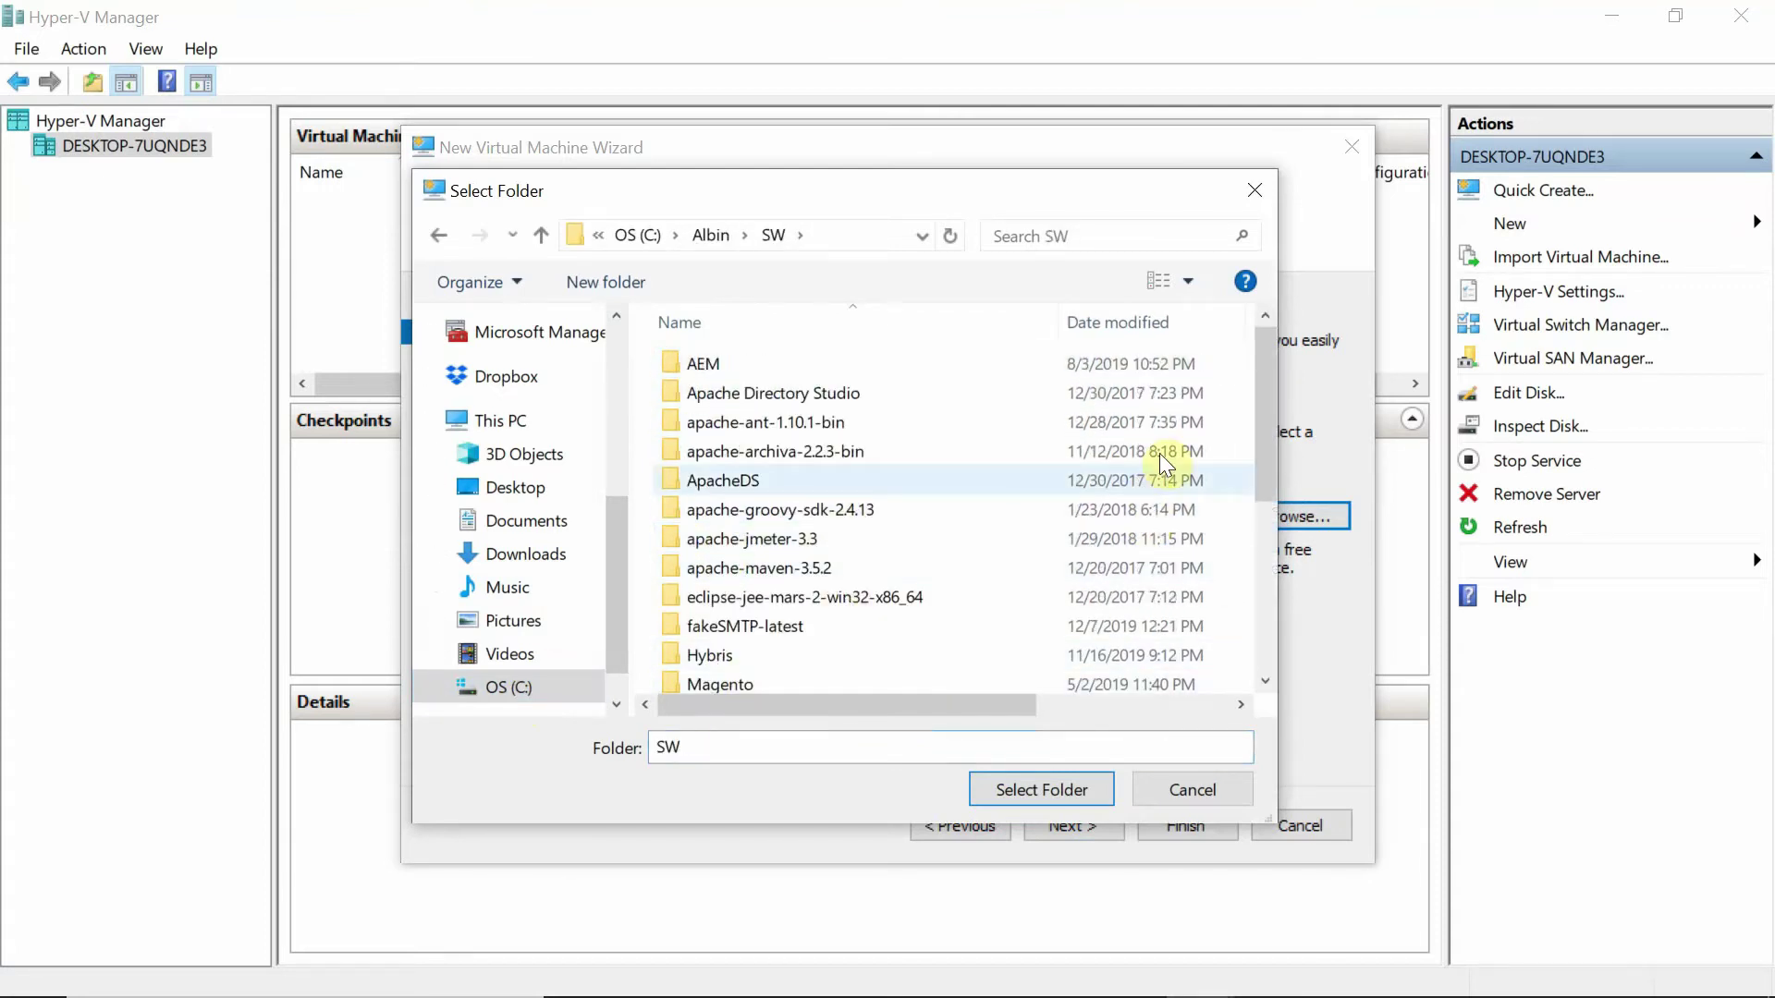
pyautogui.moveTo(1257, 423); pyautogui.dragTo(1260, 523)
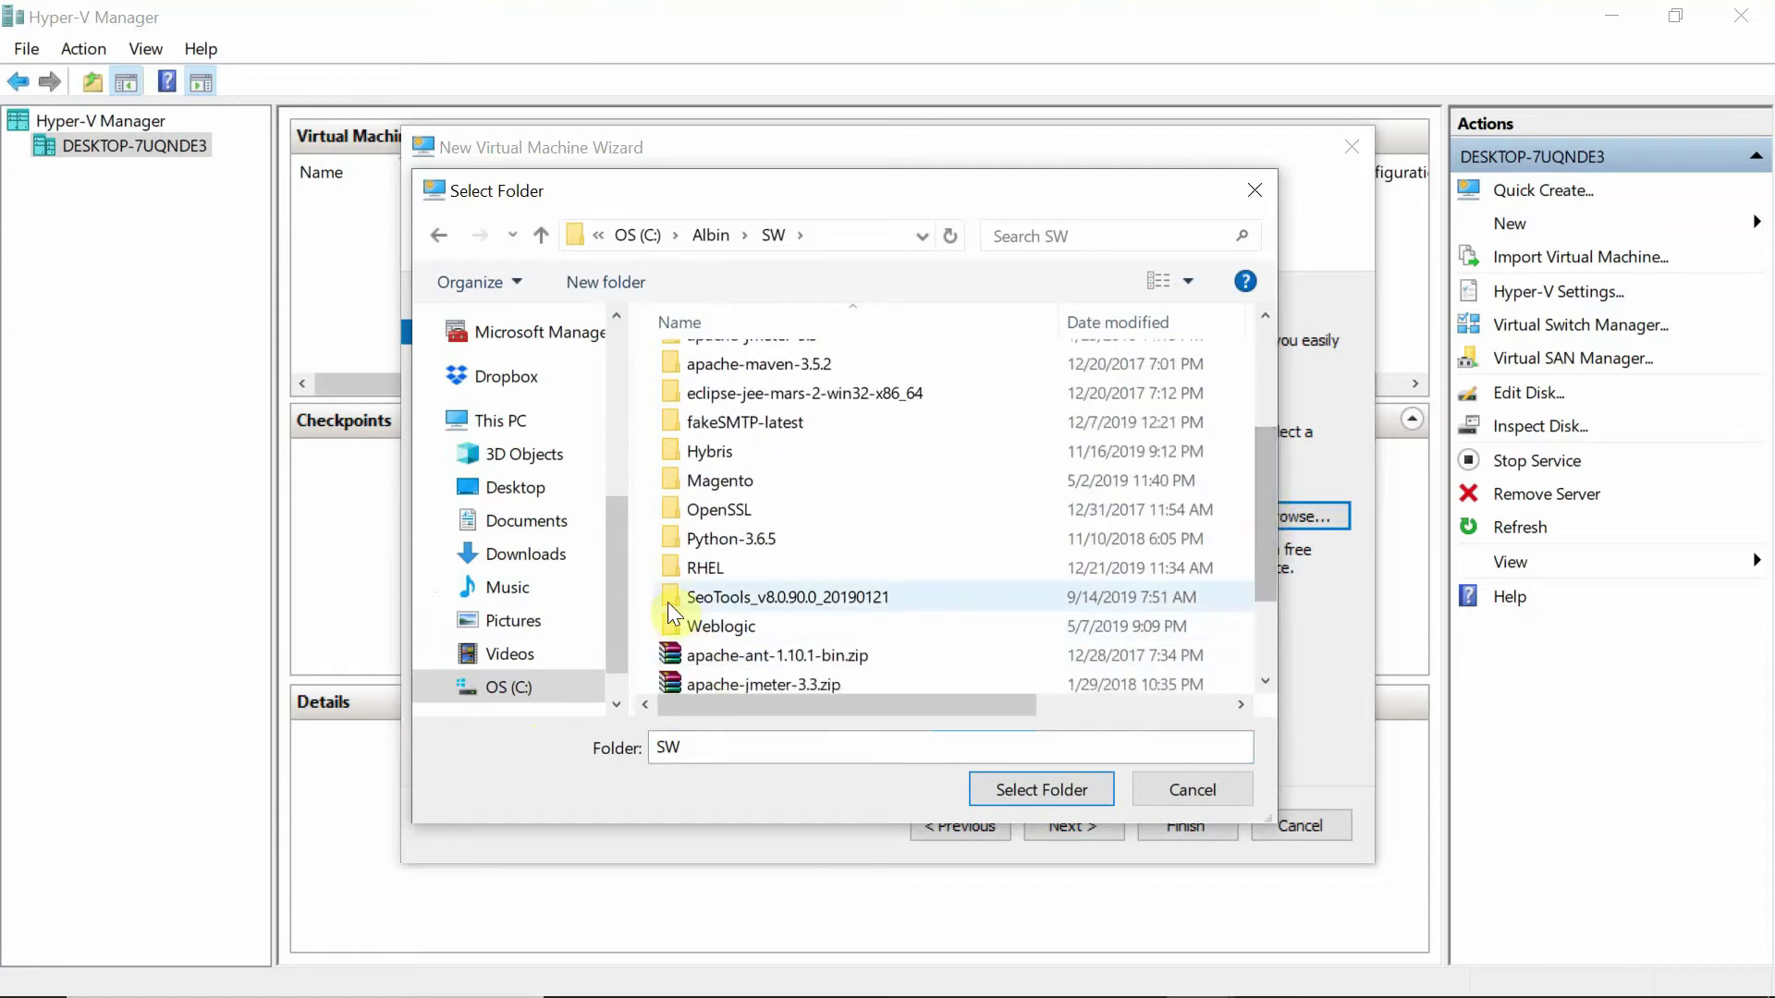
pyautogui.click(705, 568)
pyautogui.click(1040, 788)
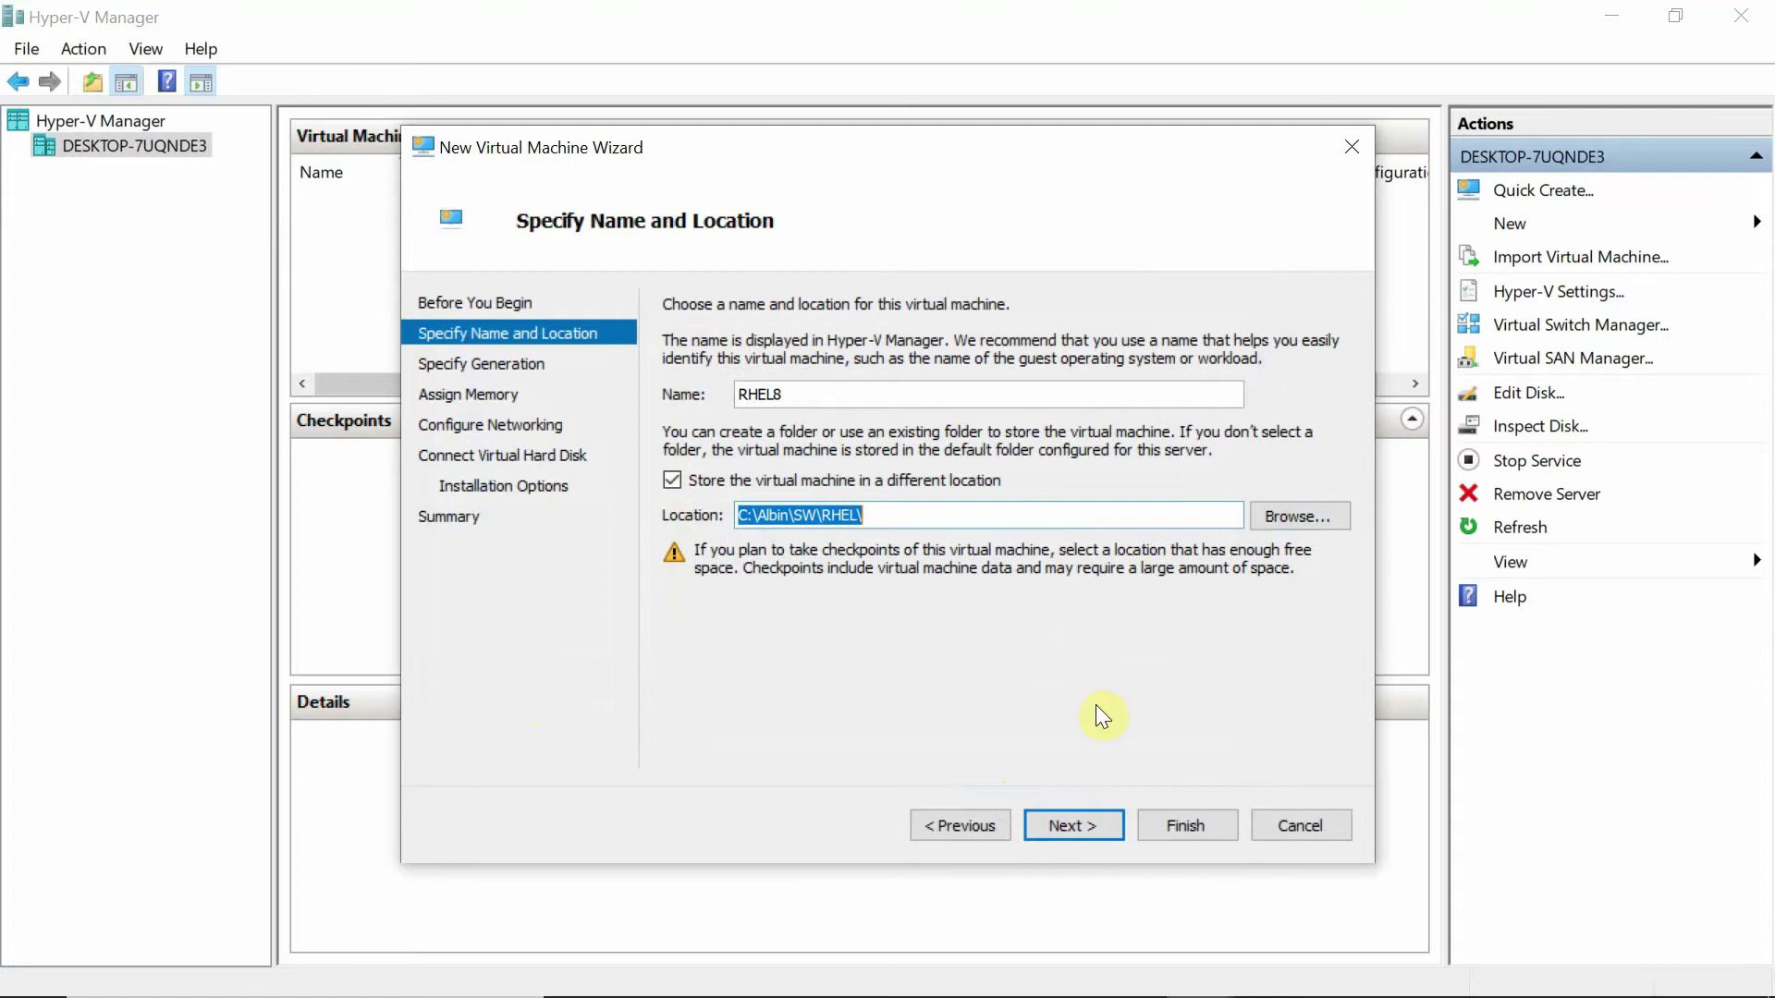
pyautogui.click(1097, 819)
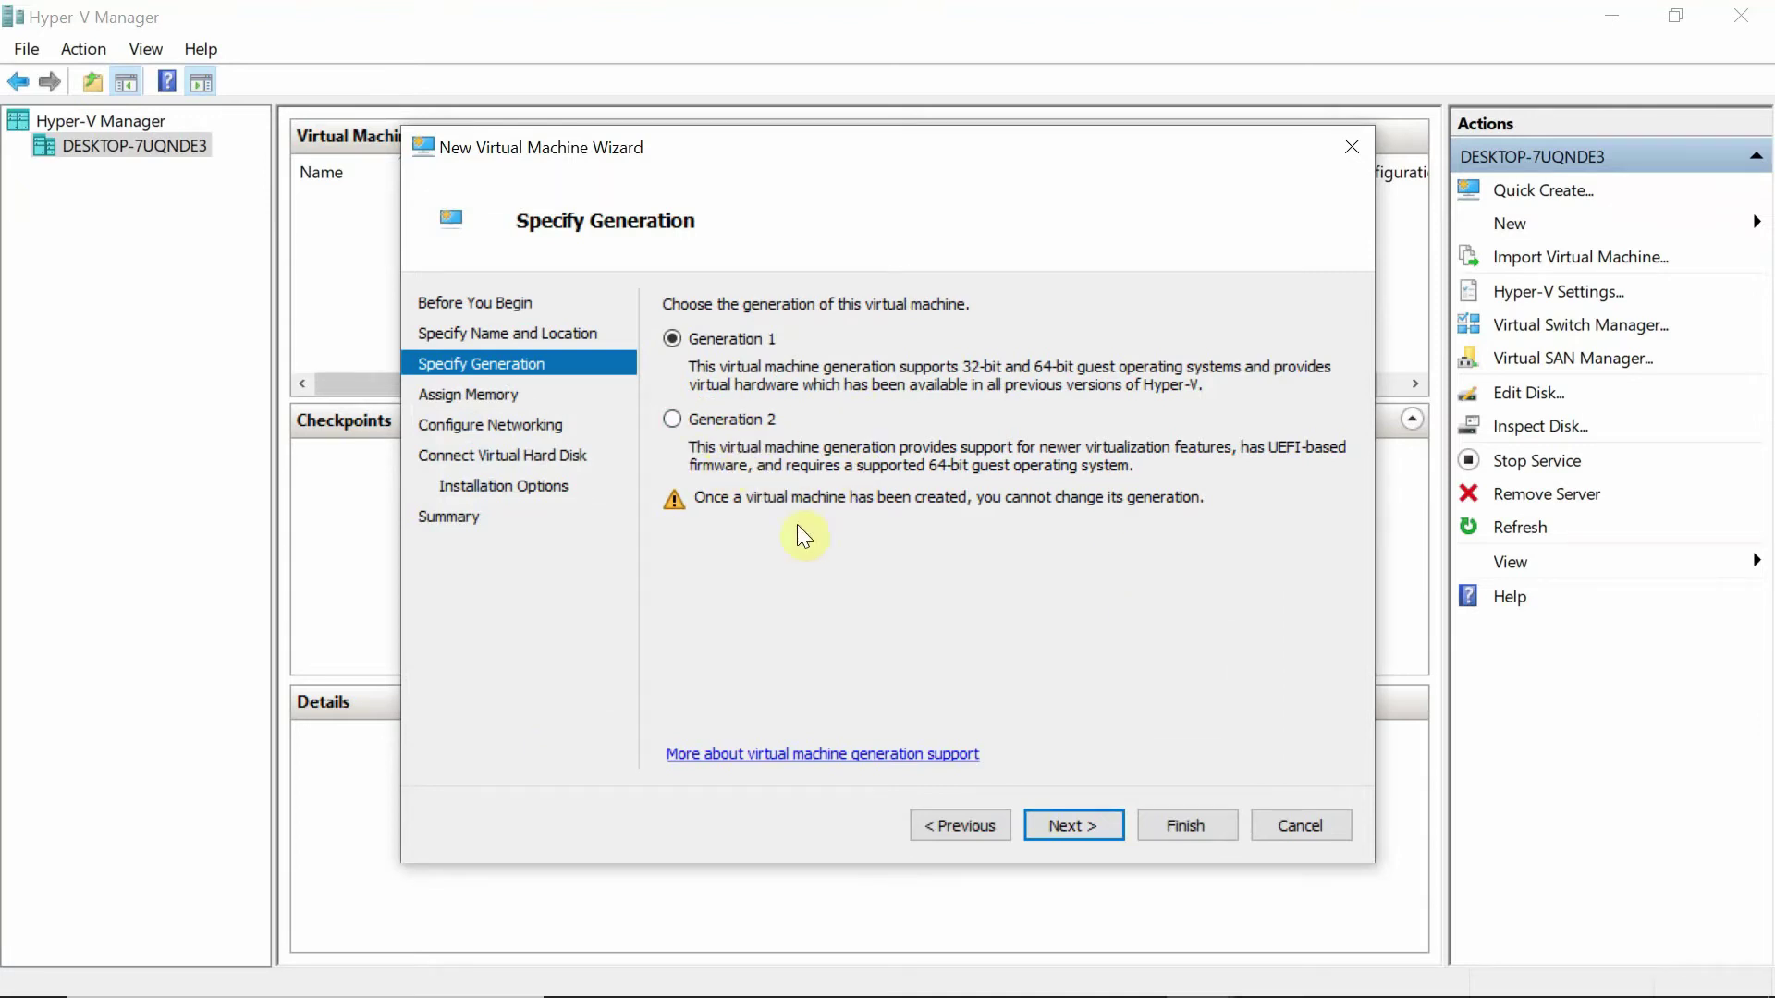
# Choose Generation 1, 2048 MB memory, WIFI Switch networking and a 20 GB RHEL8.vhdx disk
pyautogui.click(1069, 822)
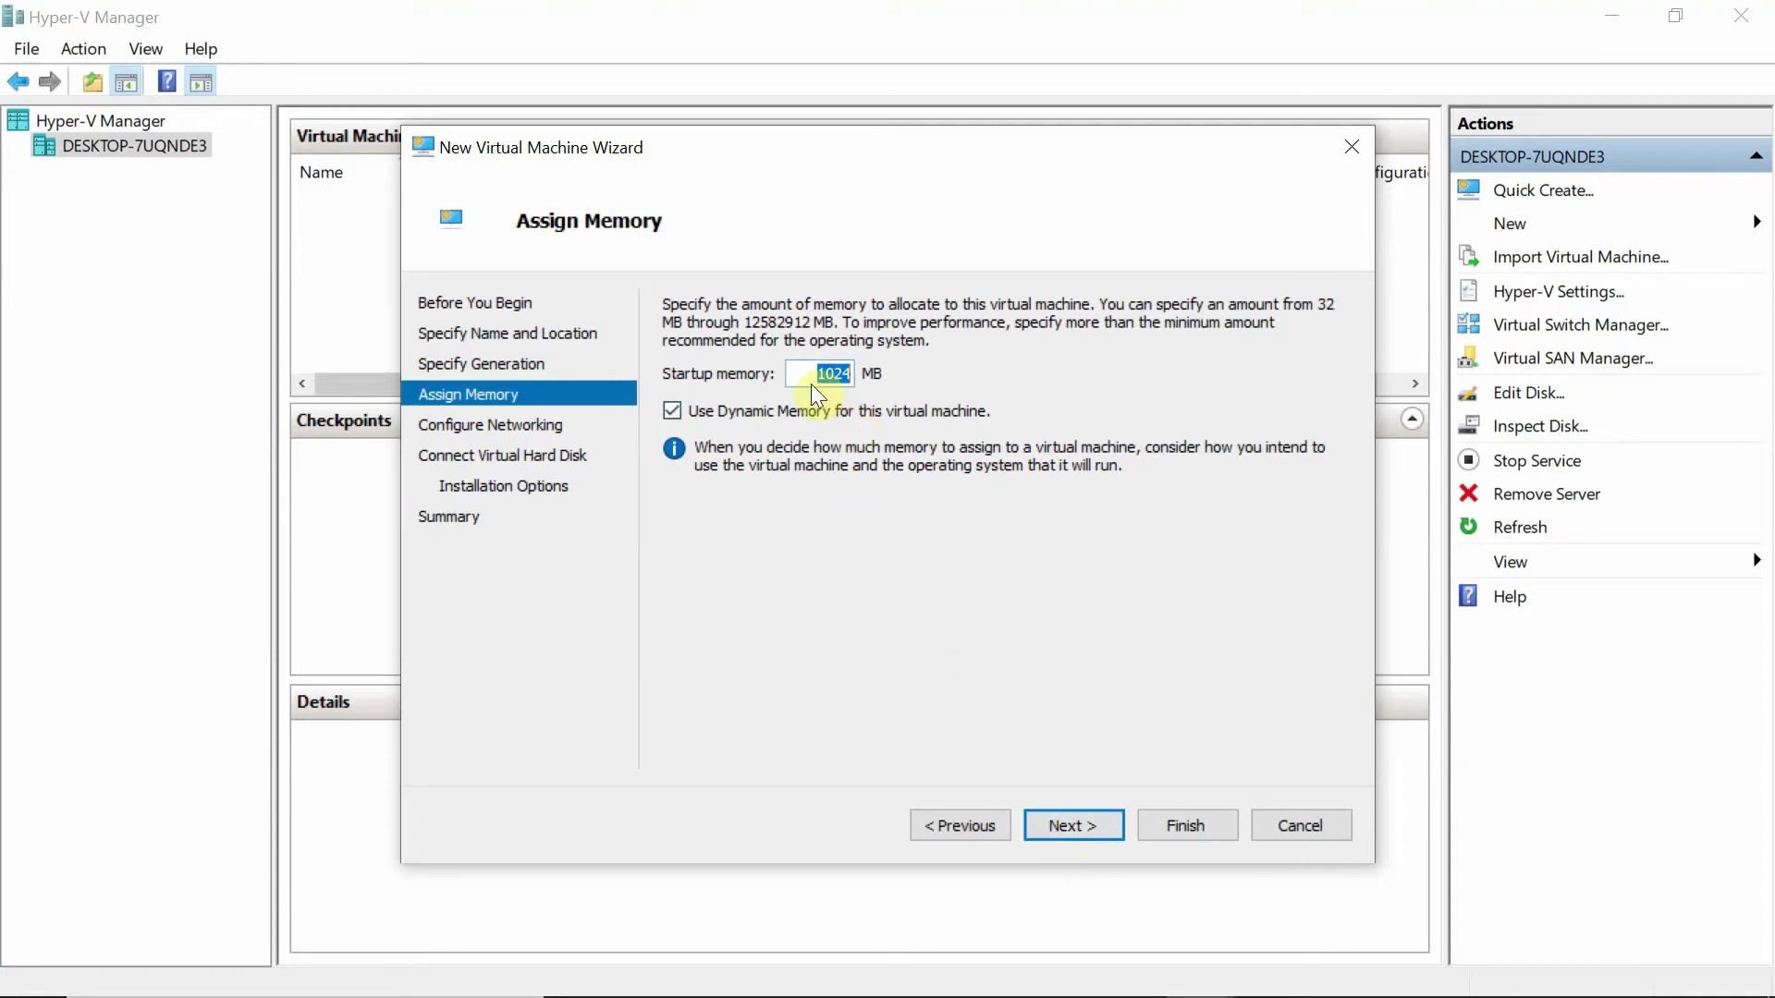
pyautogui.write('20')
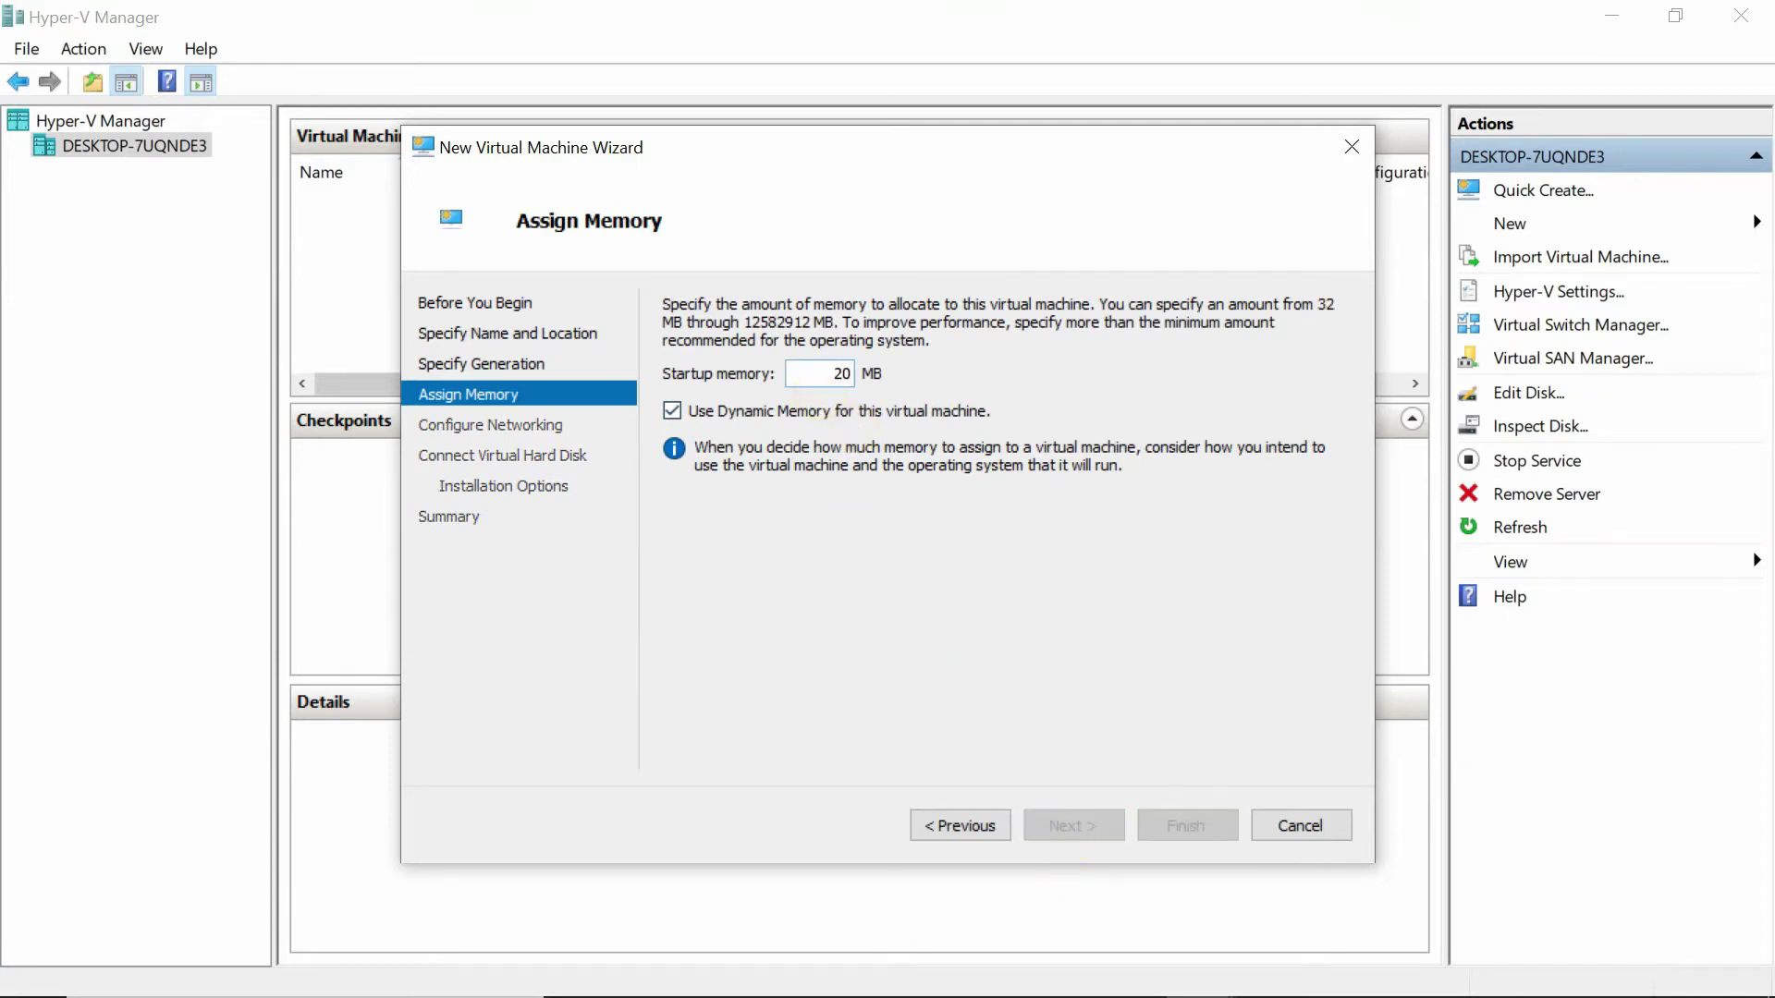
pyautogui.write('48')
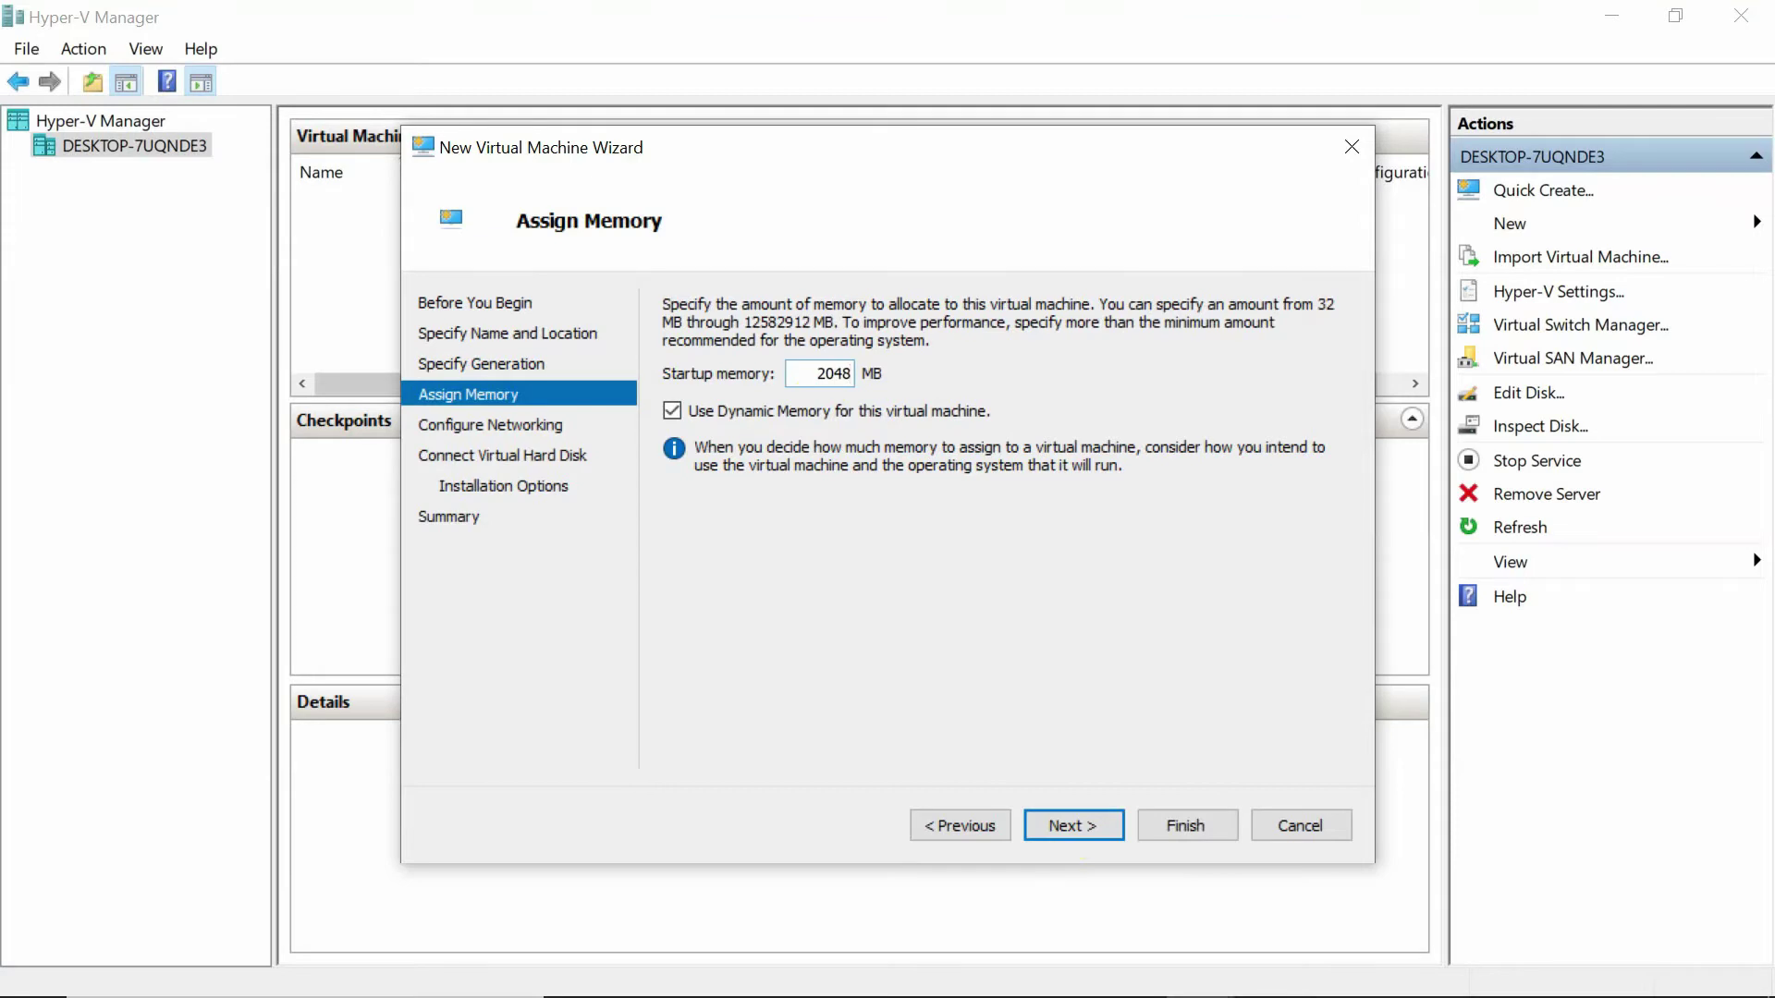
pyautogui.click(1056, 826)
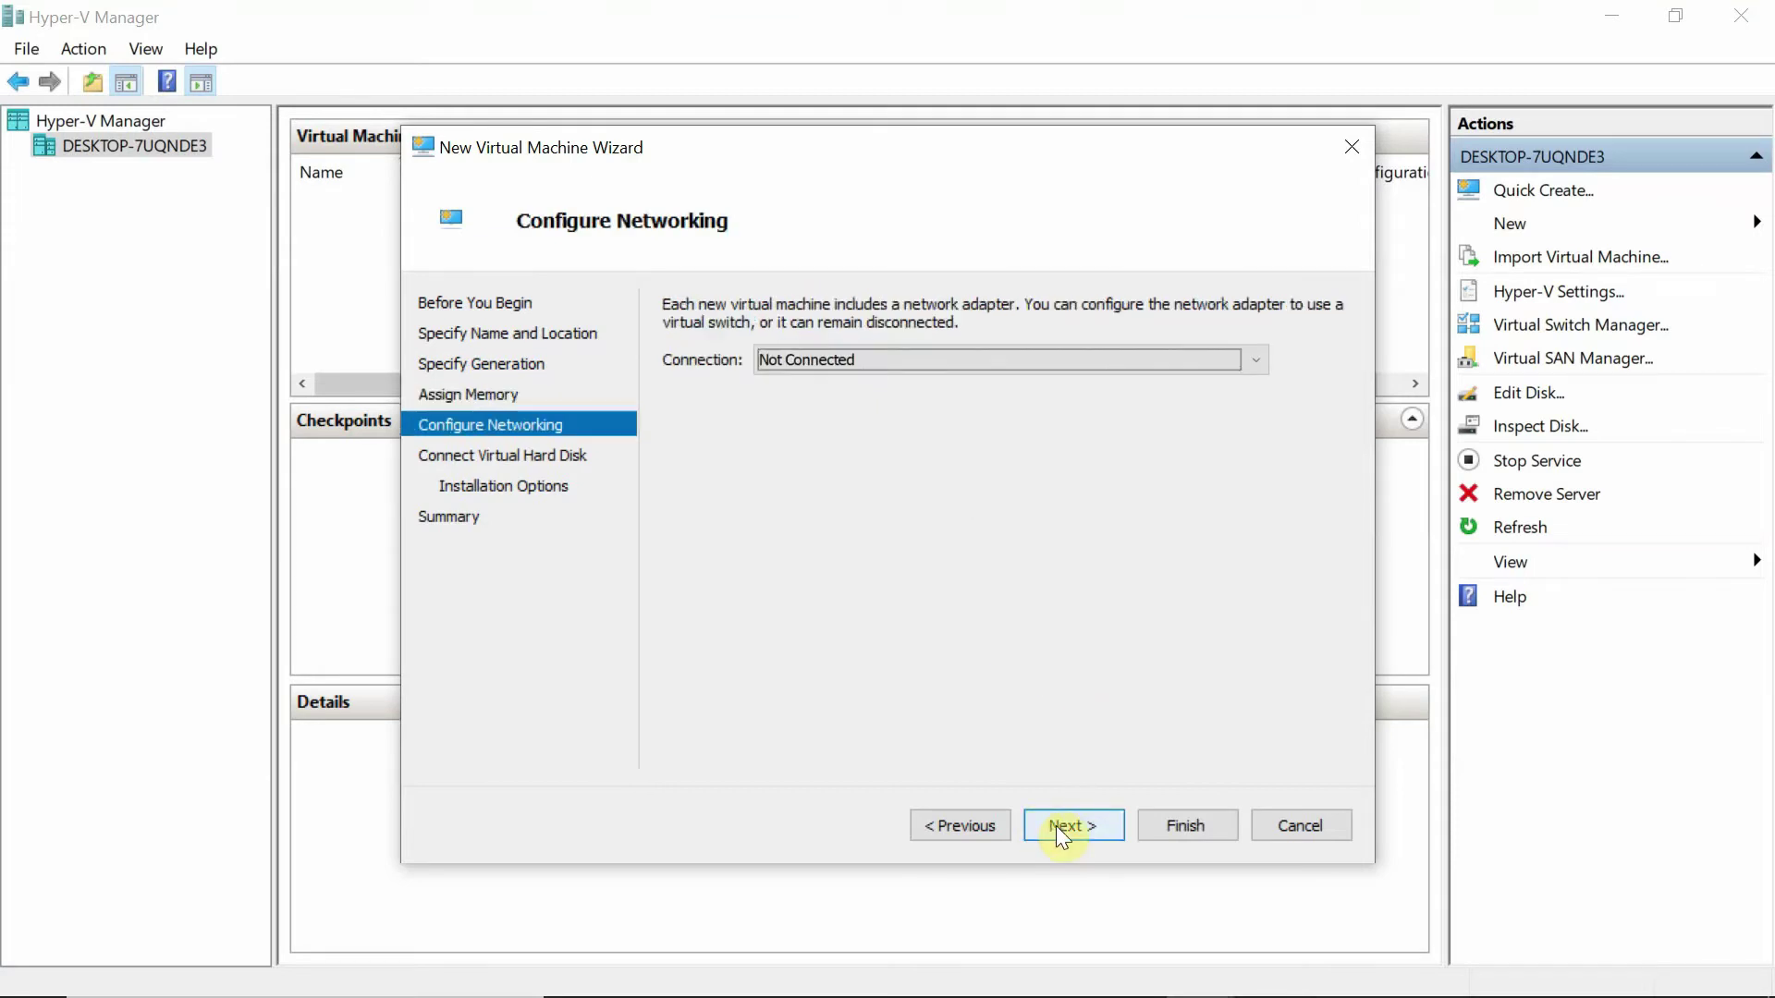
pyautogui.click(867, 364)
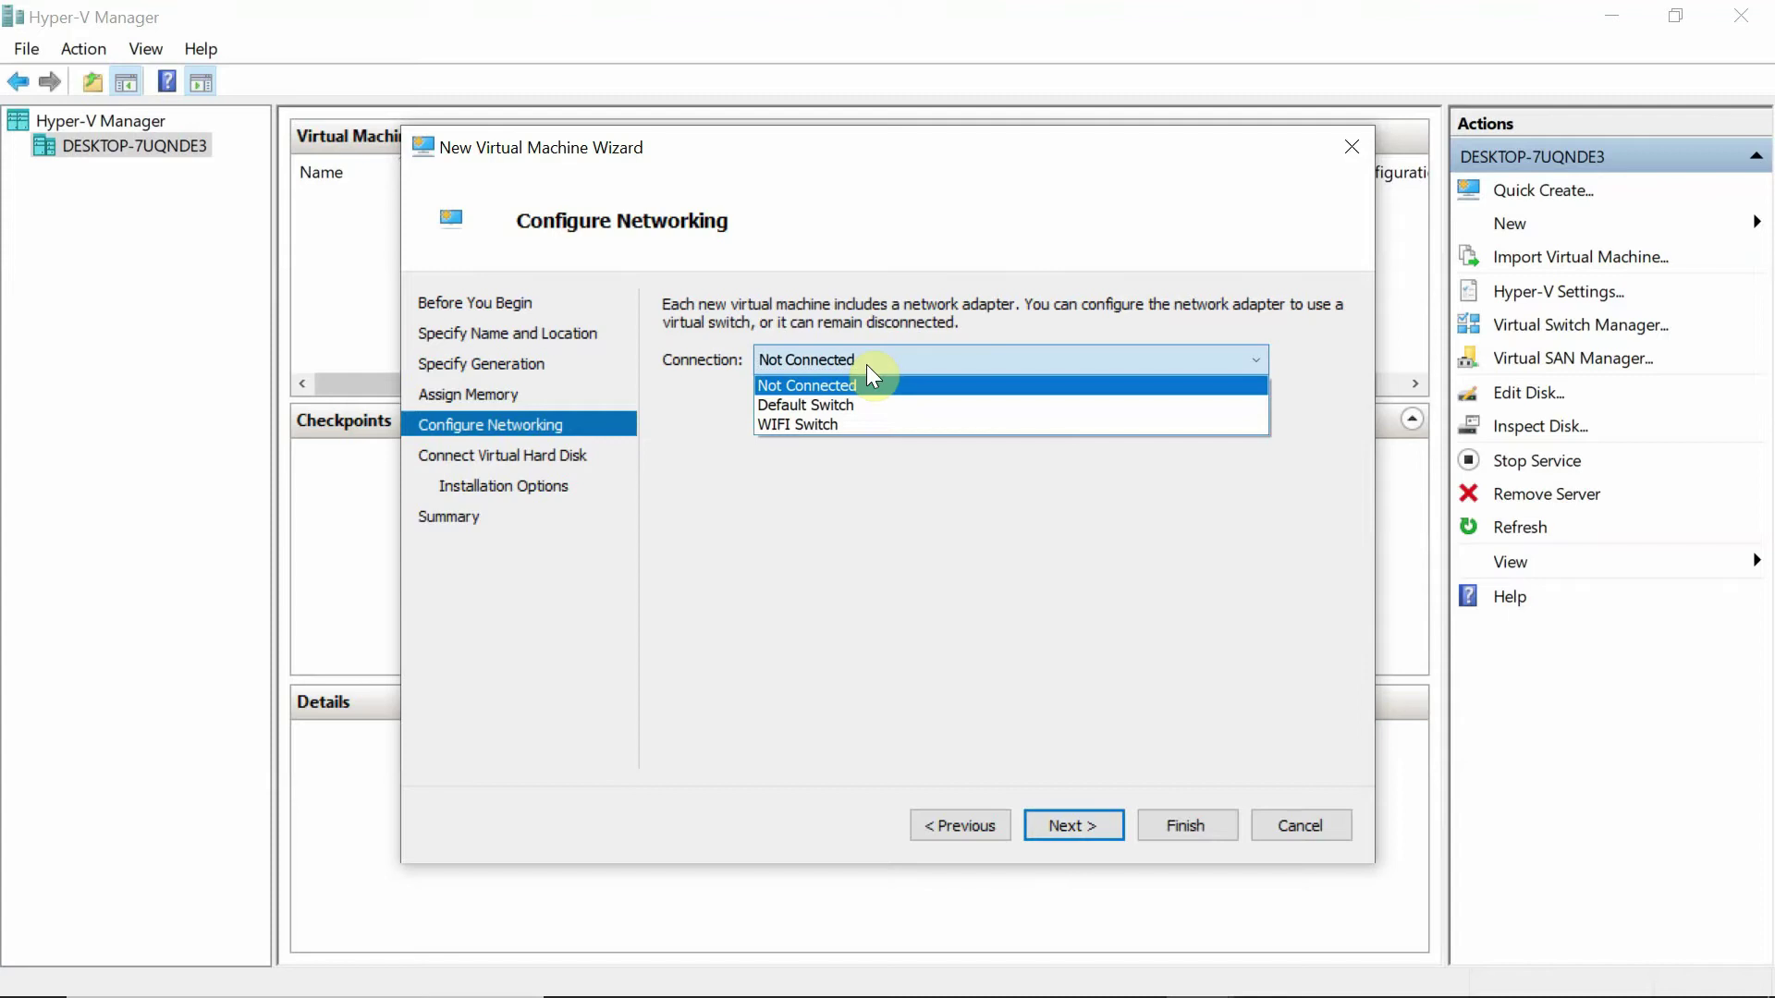
pyautogui.click(783, 422)
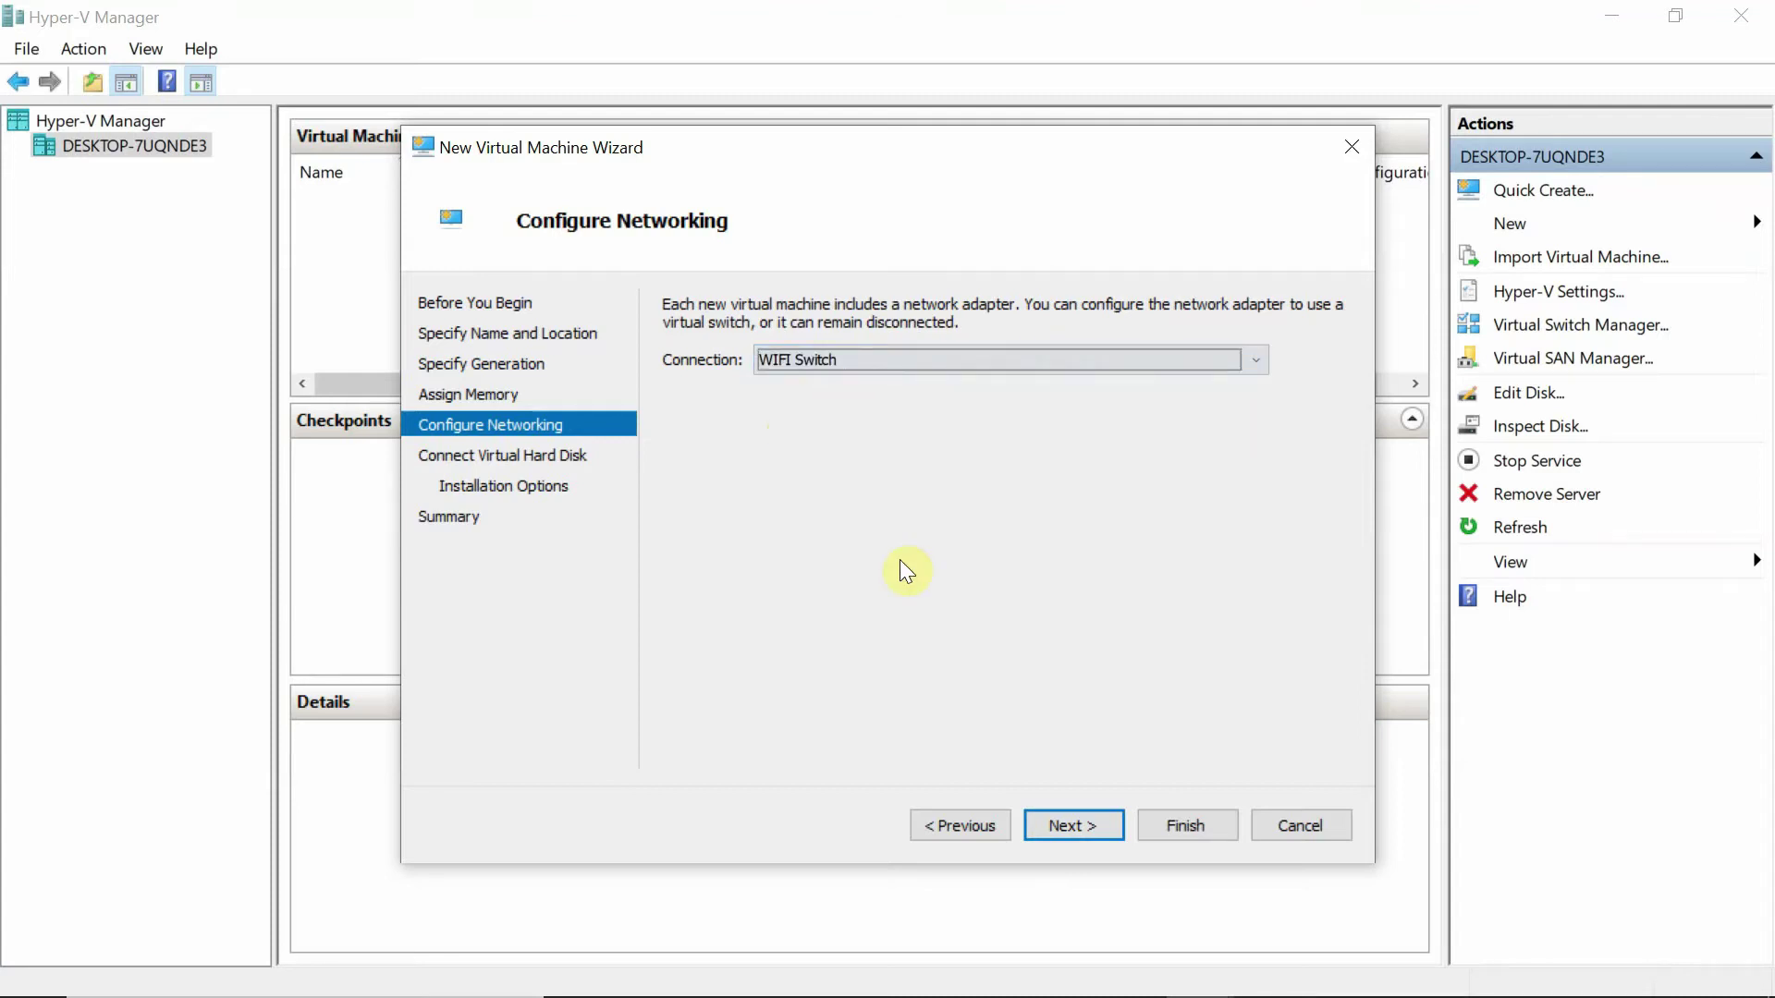
pyautogui.click(1067, 828)
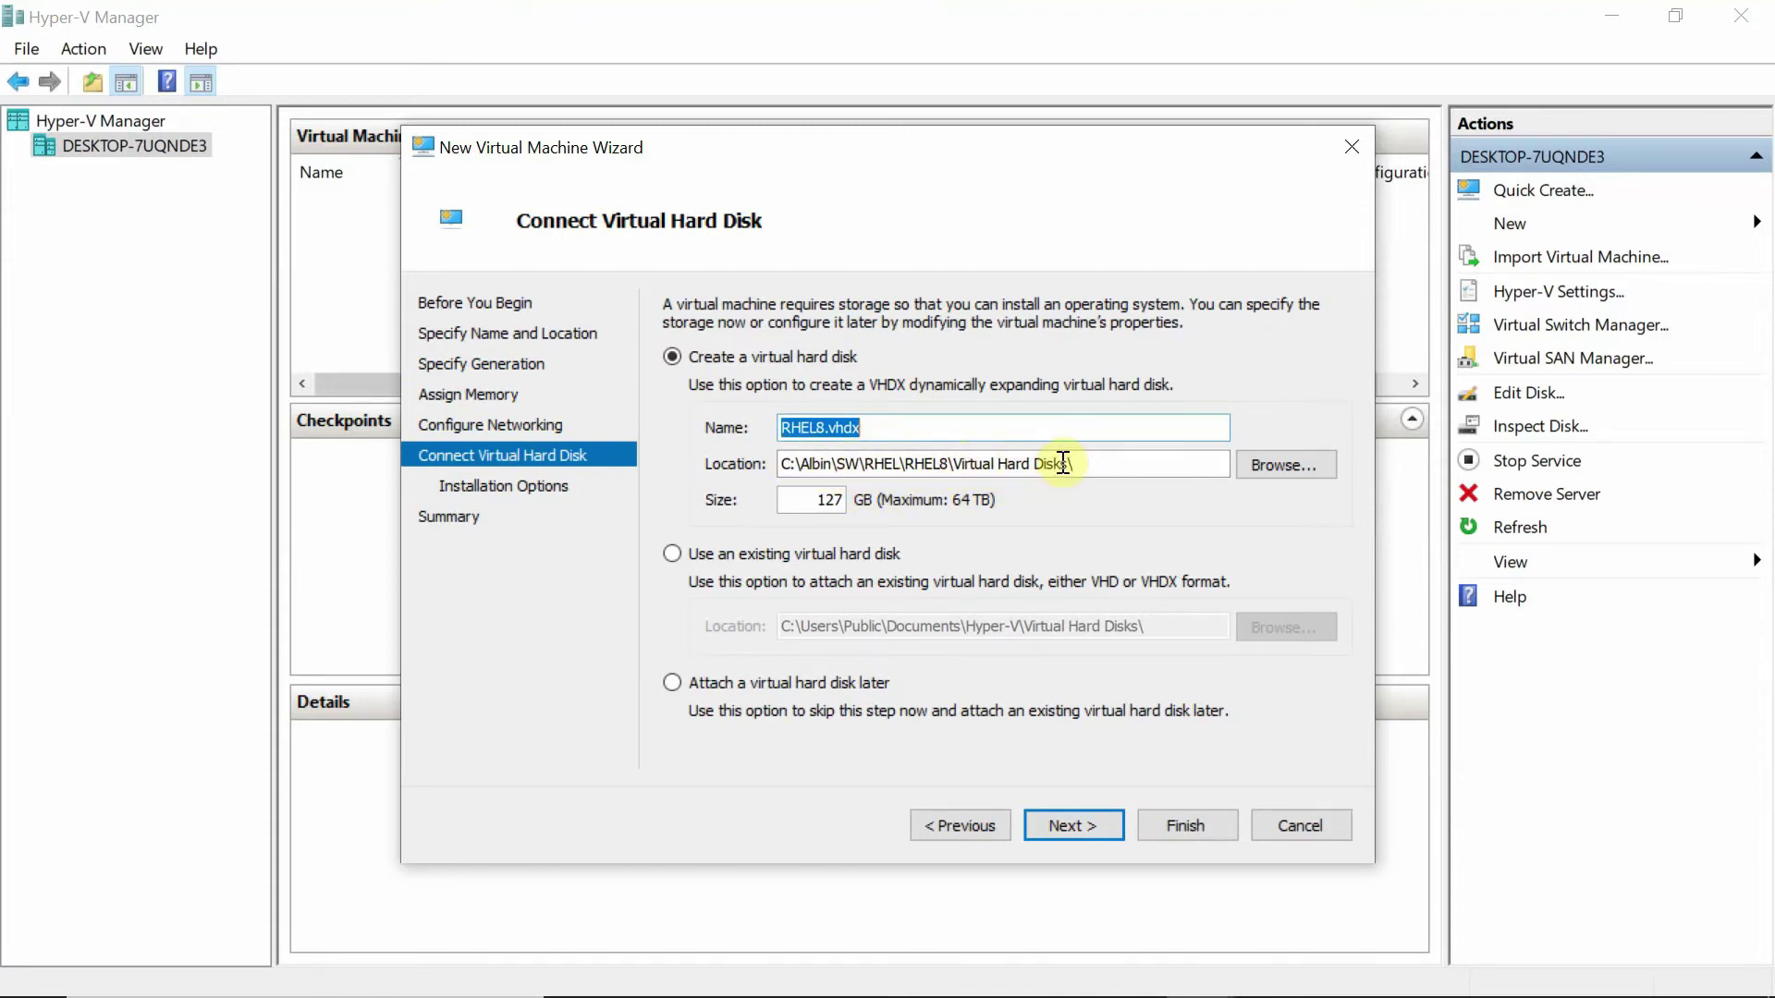
pyautogui.doubleClick(826, 502)
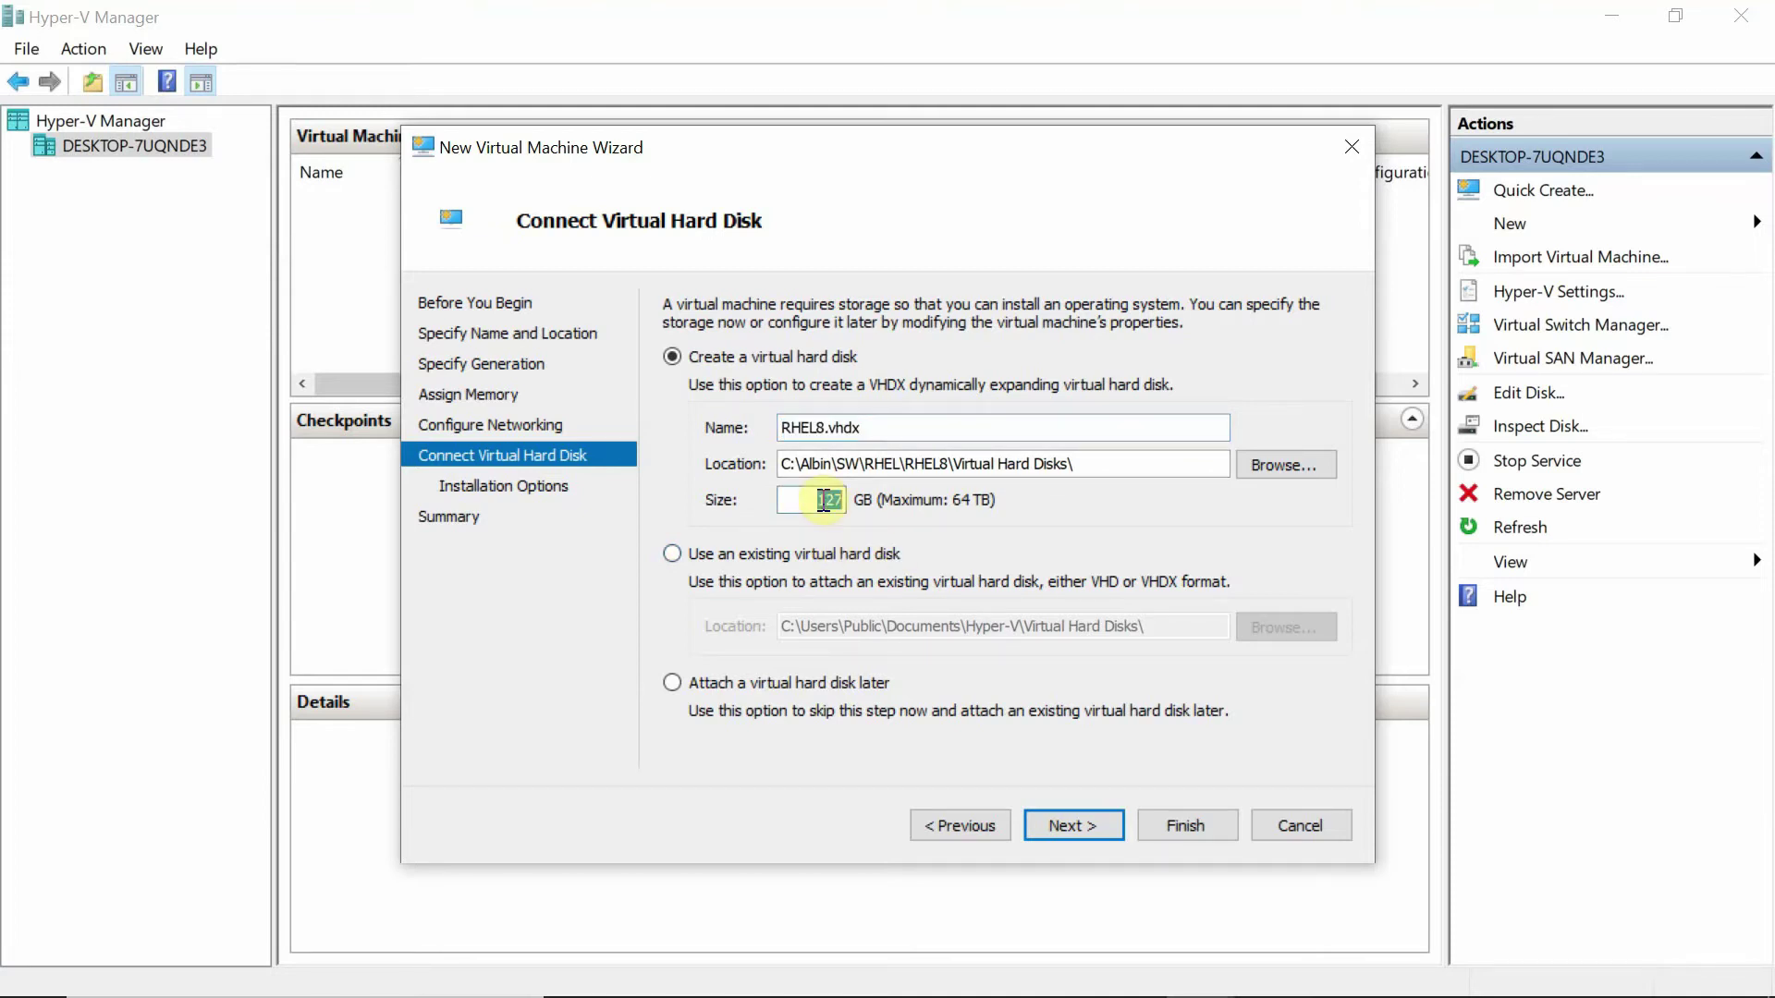
pyautogui.write('20')
pyautogui.click(1074, 824)
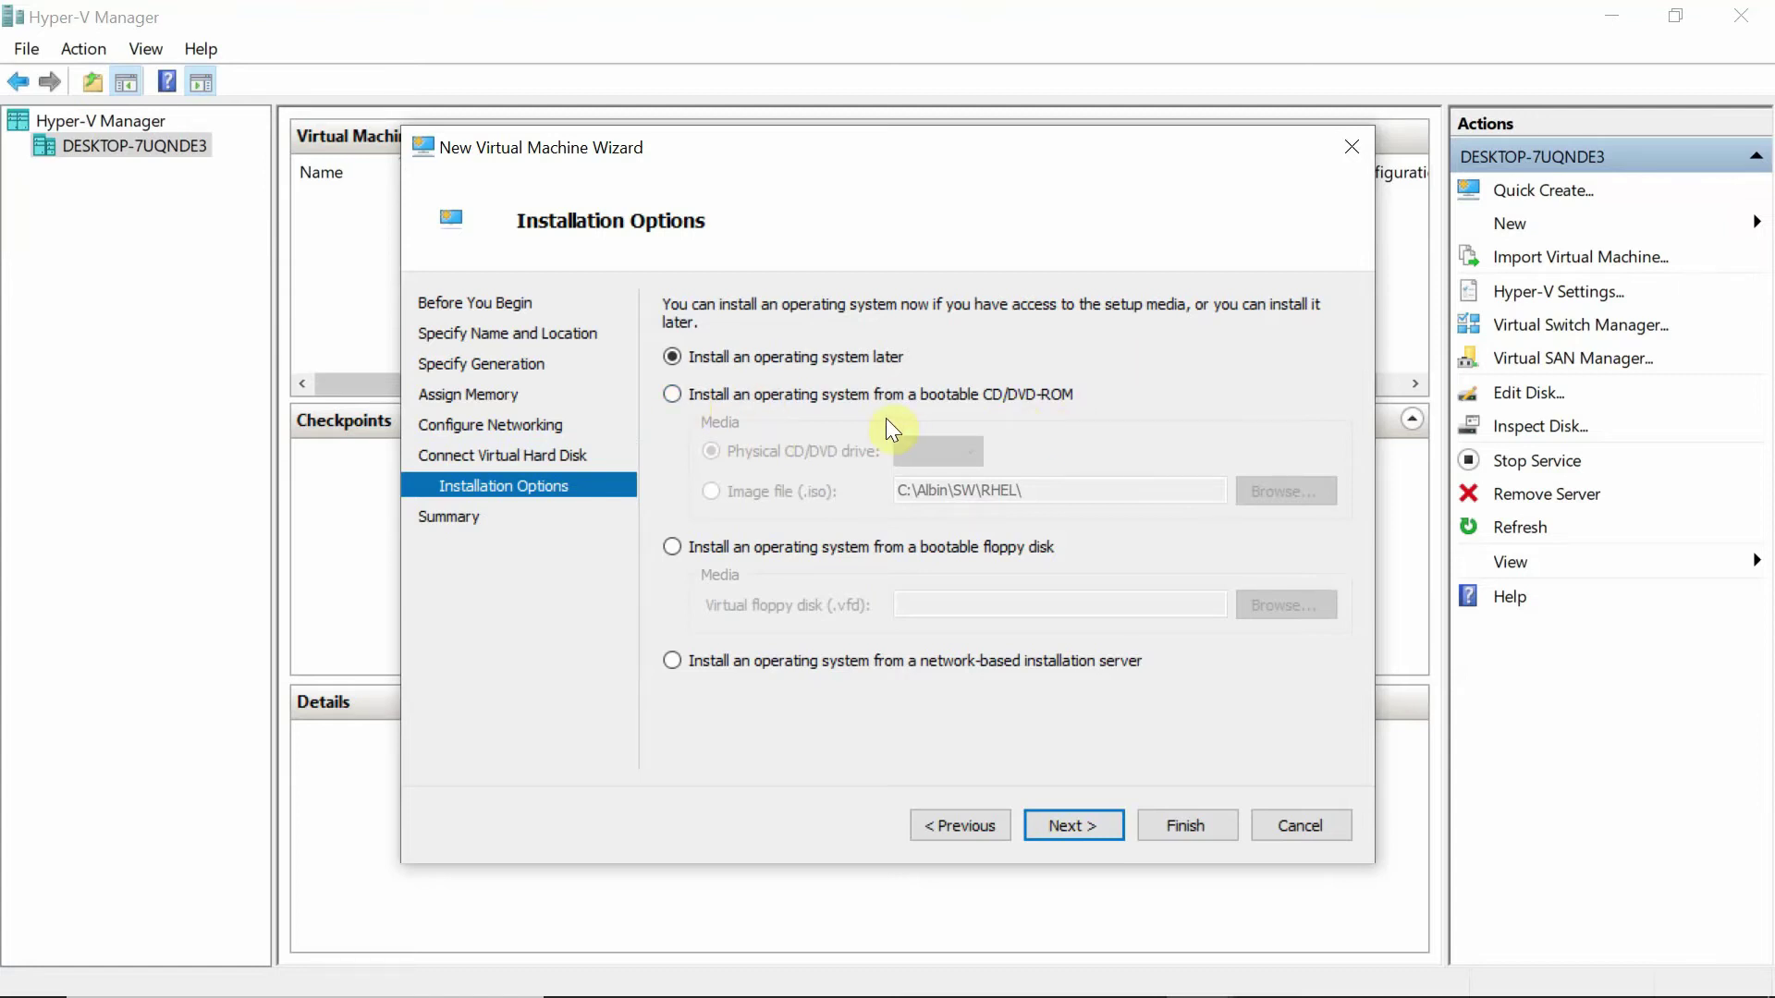
# Set rhel-8.1-x86_64-dvd.iso as the bootable install image and finish creating RHEL8
pyautogui.click(671, 395)
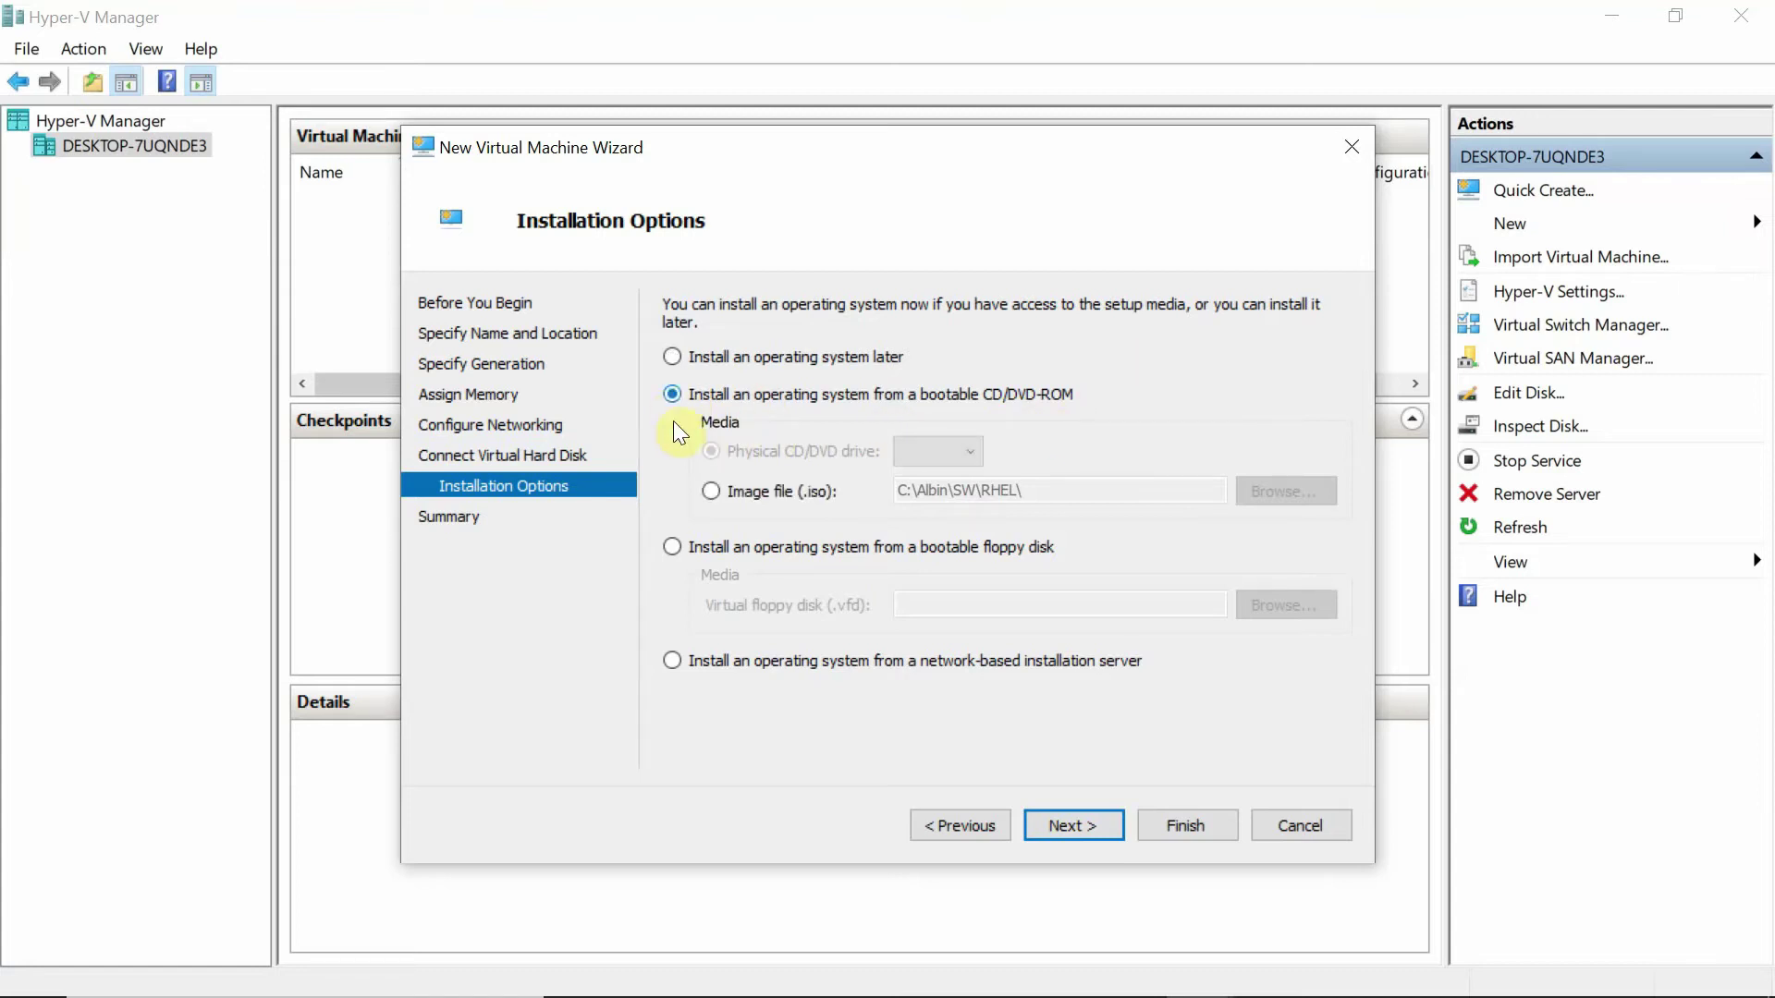
pyautogui.click(712, 491)
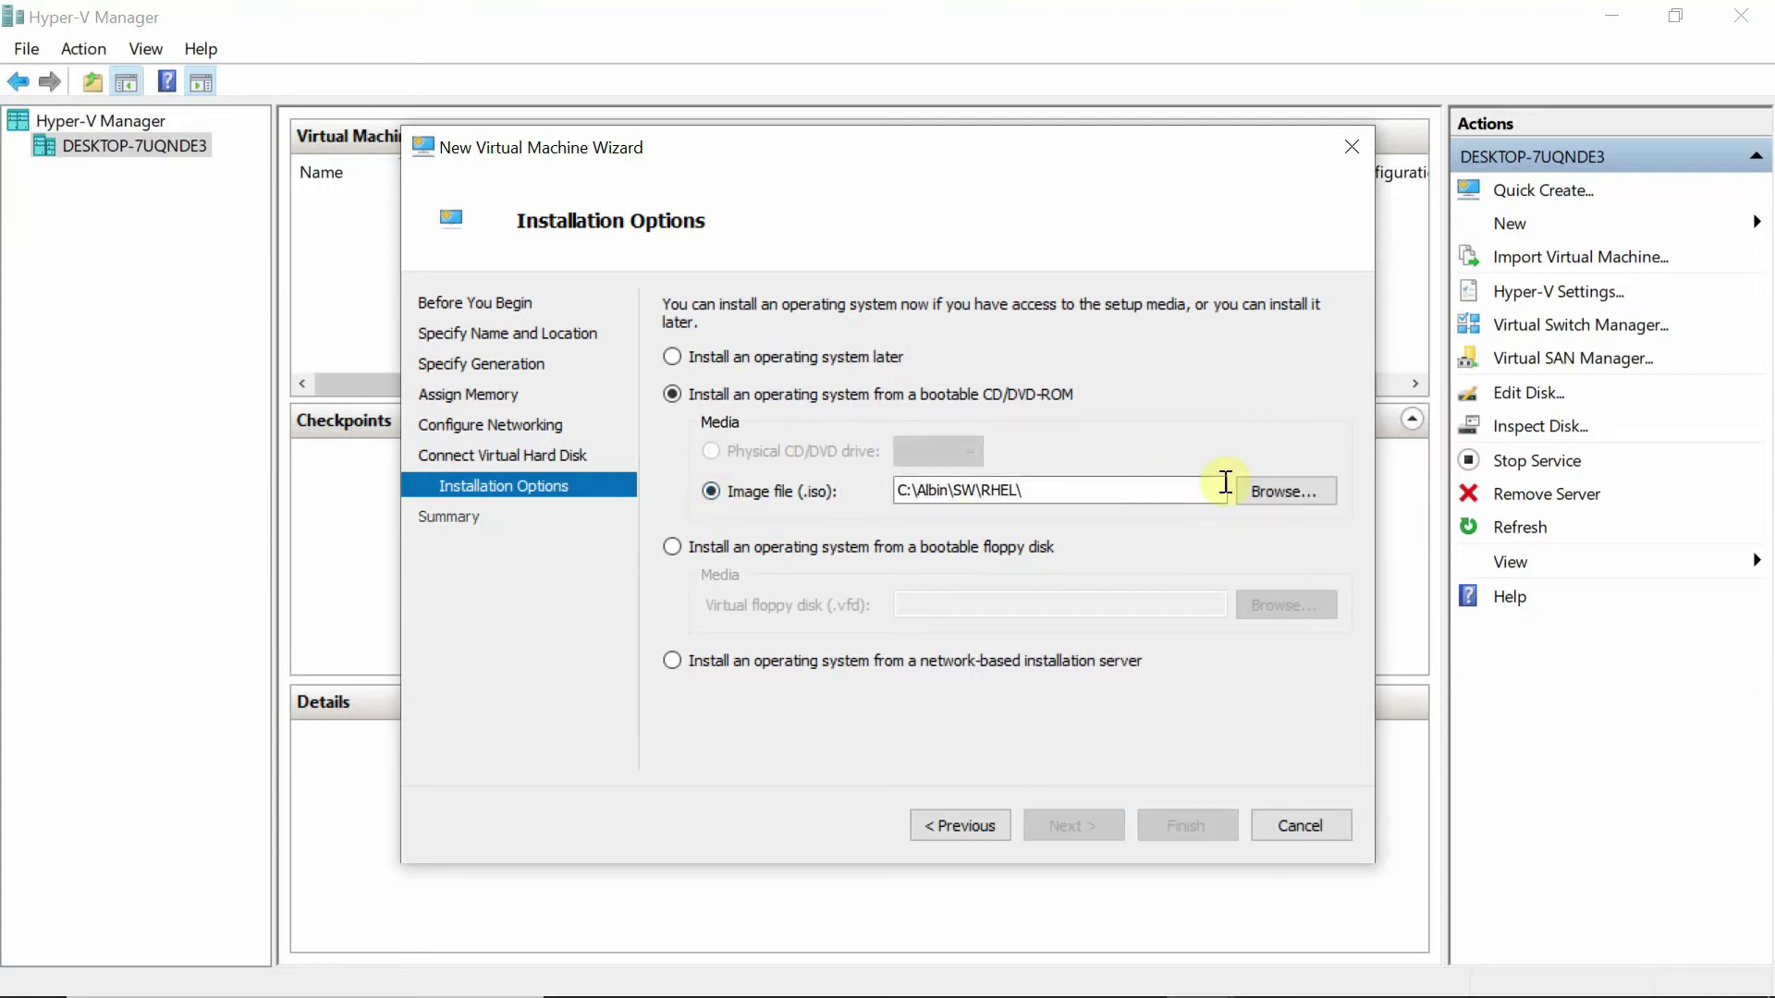
pyautogui.click(1284, 490)
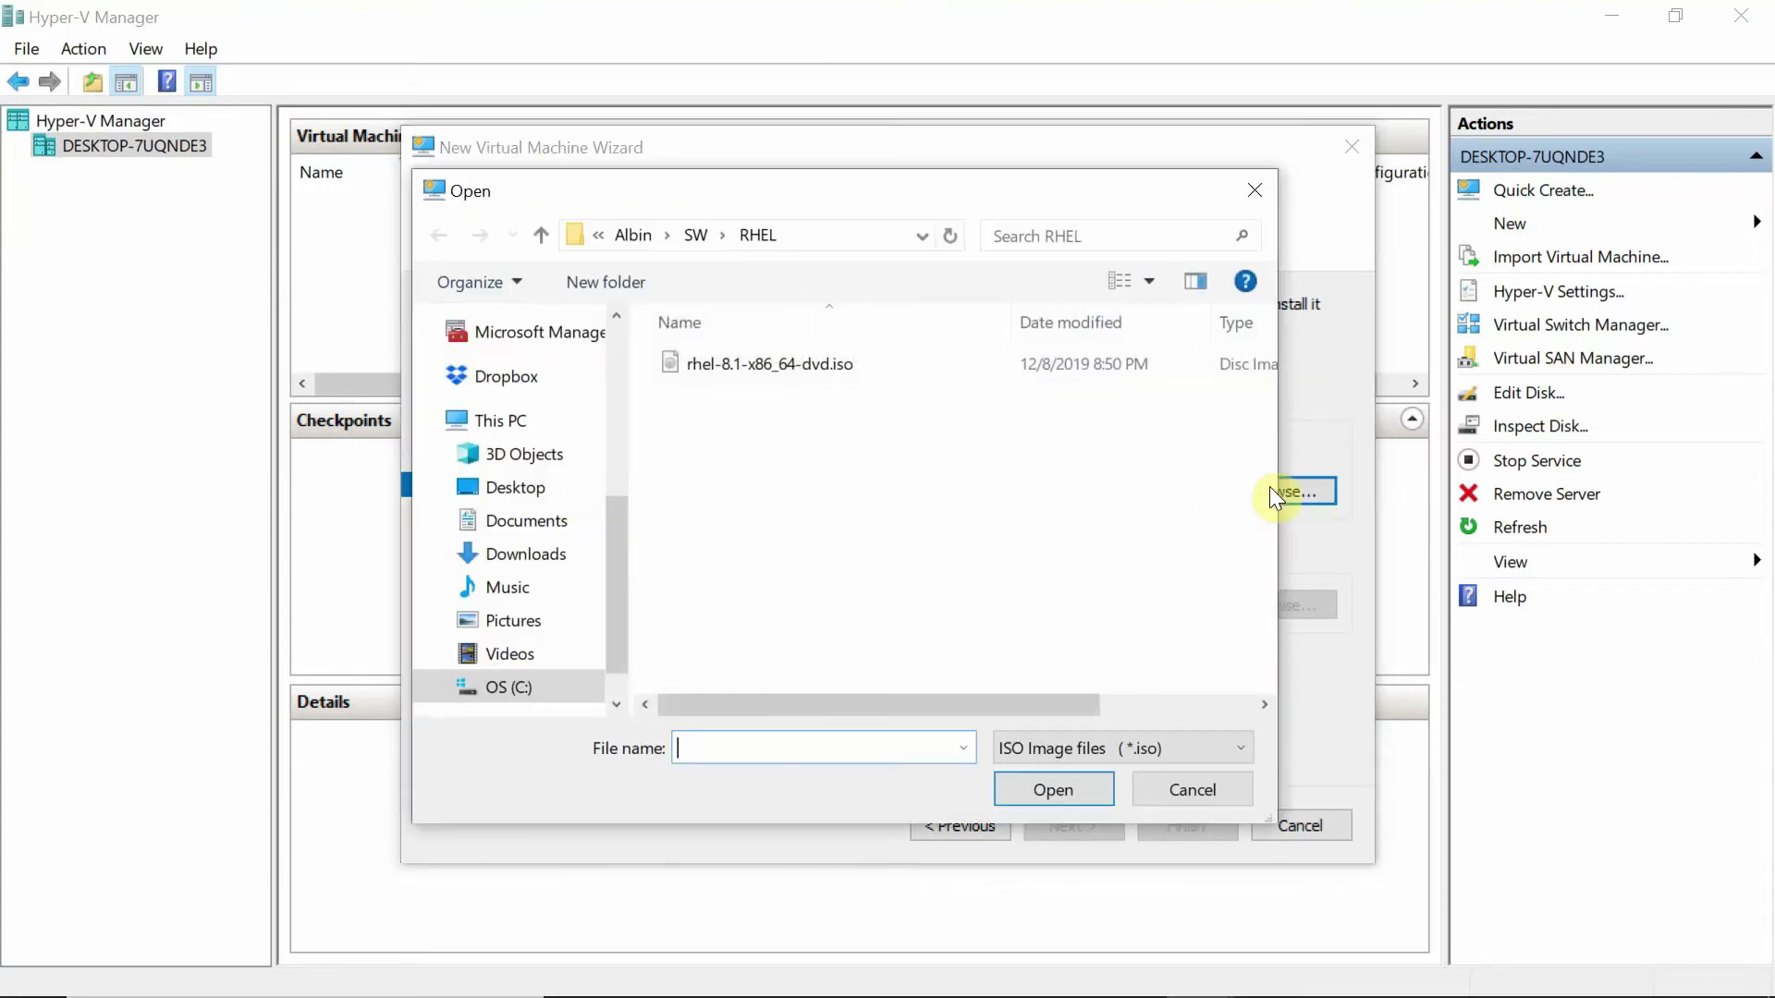
pyautogui.doubleClick(766, 370)
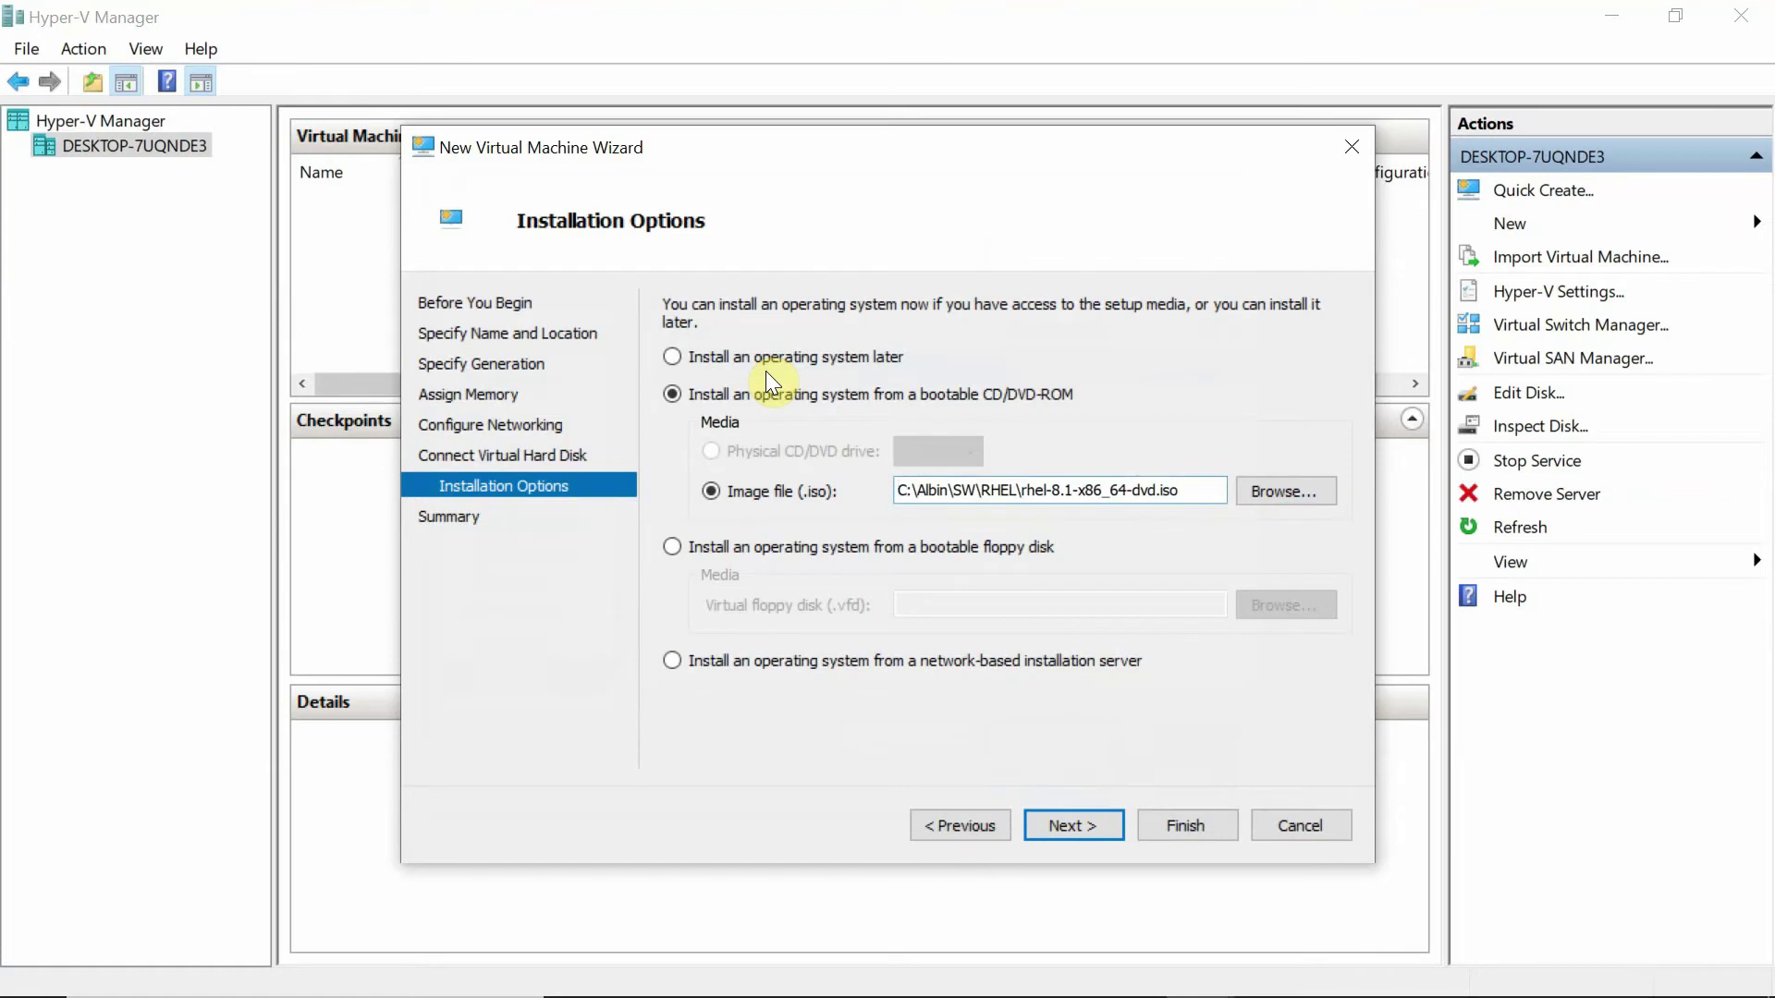
pyautogui.click(1073, 825)
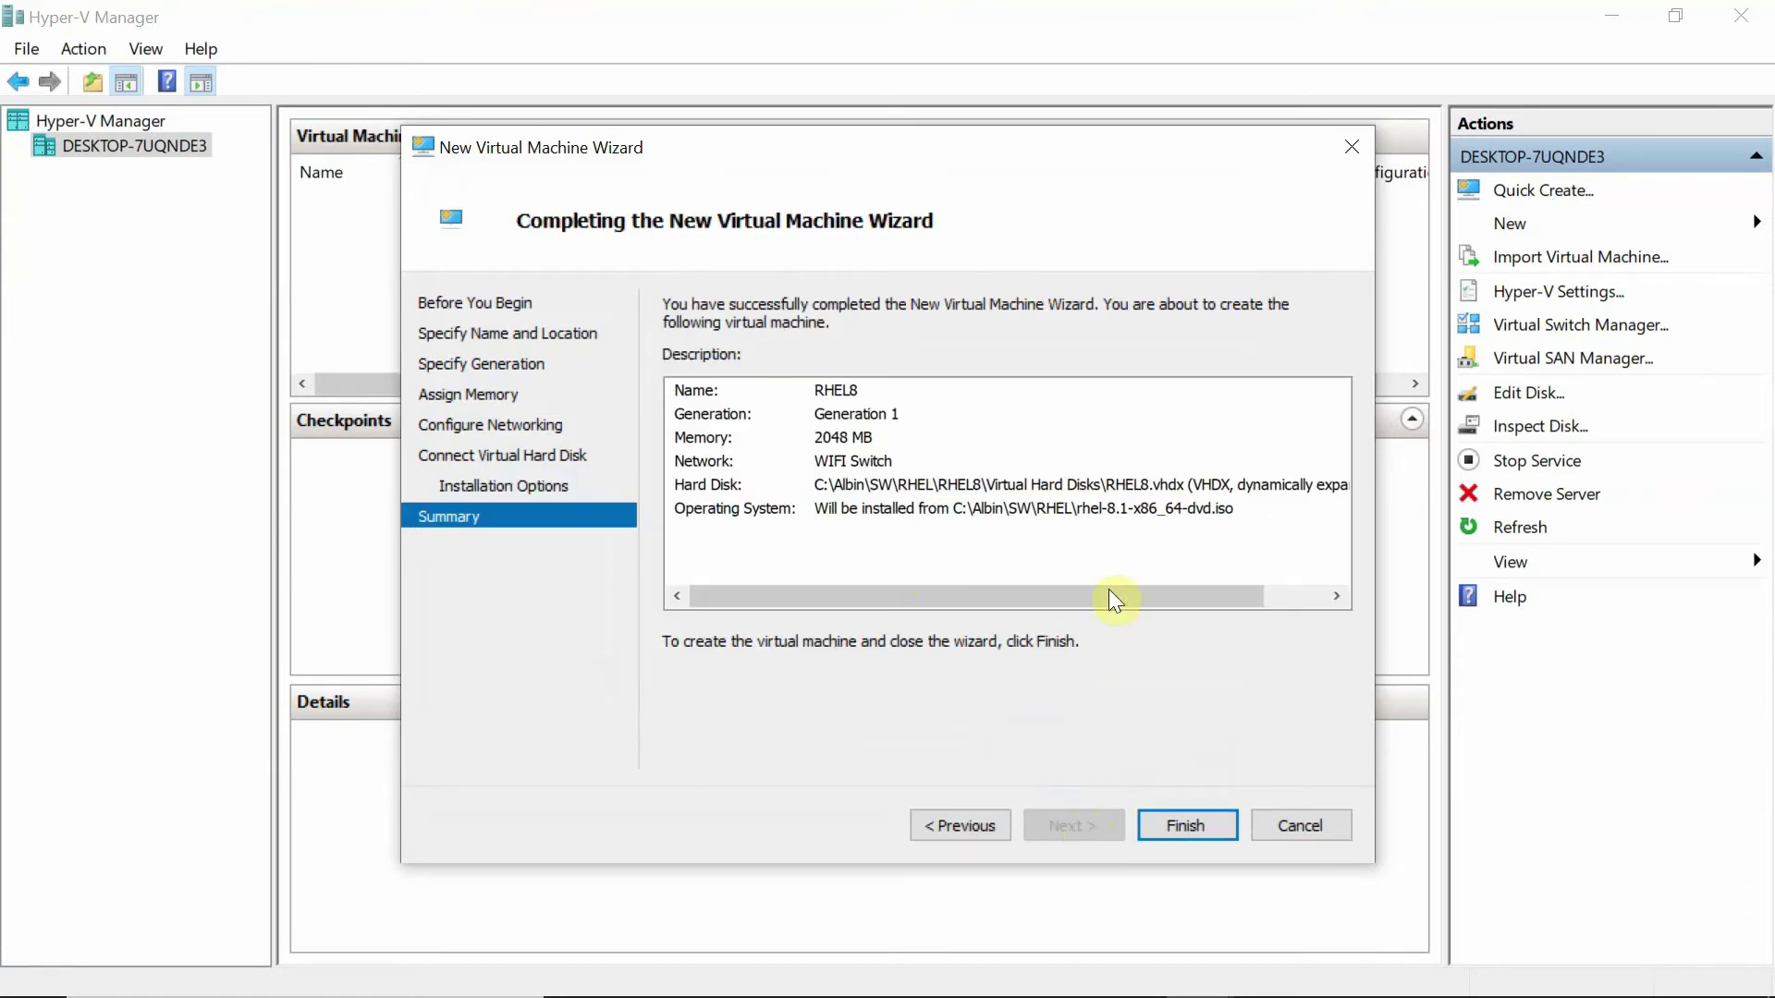
pyautogui.click(1192, 823)
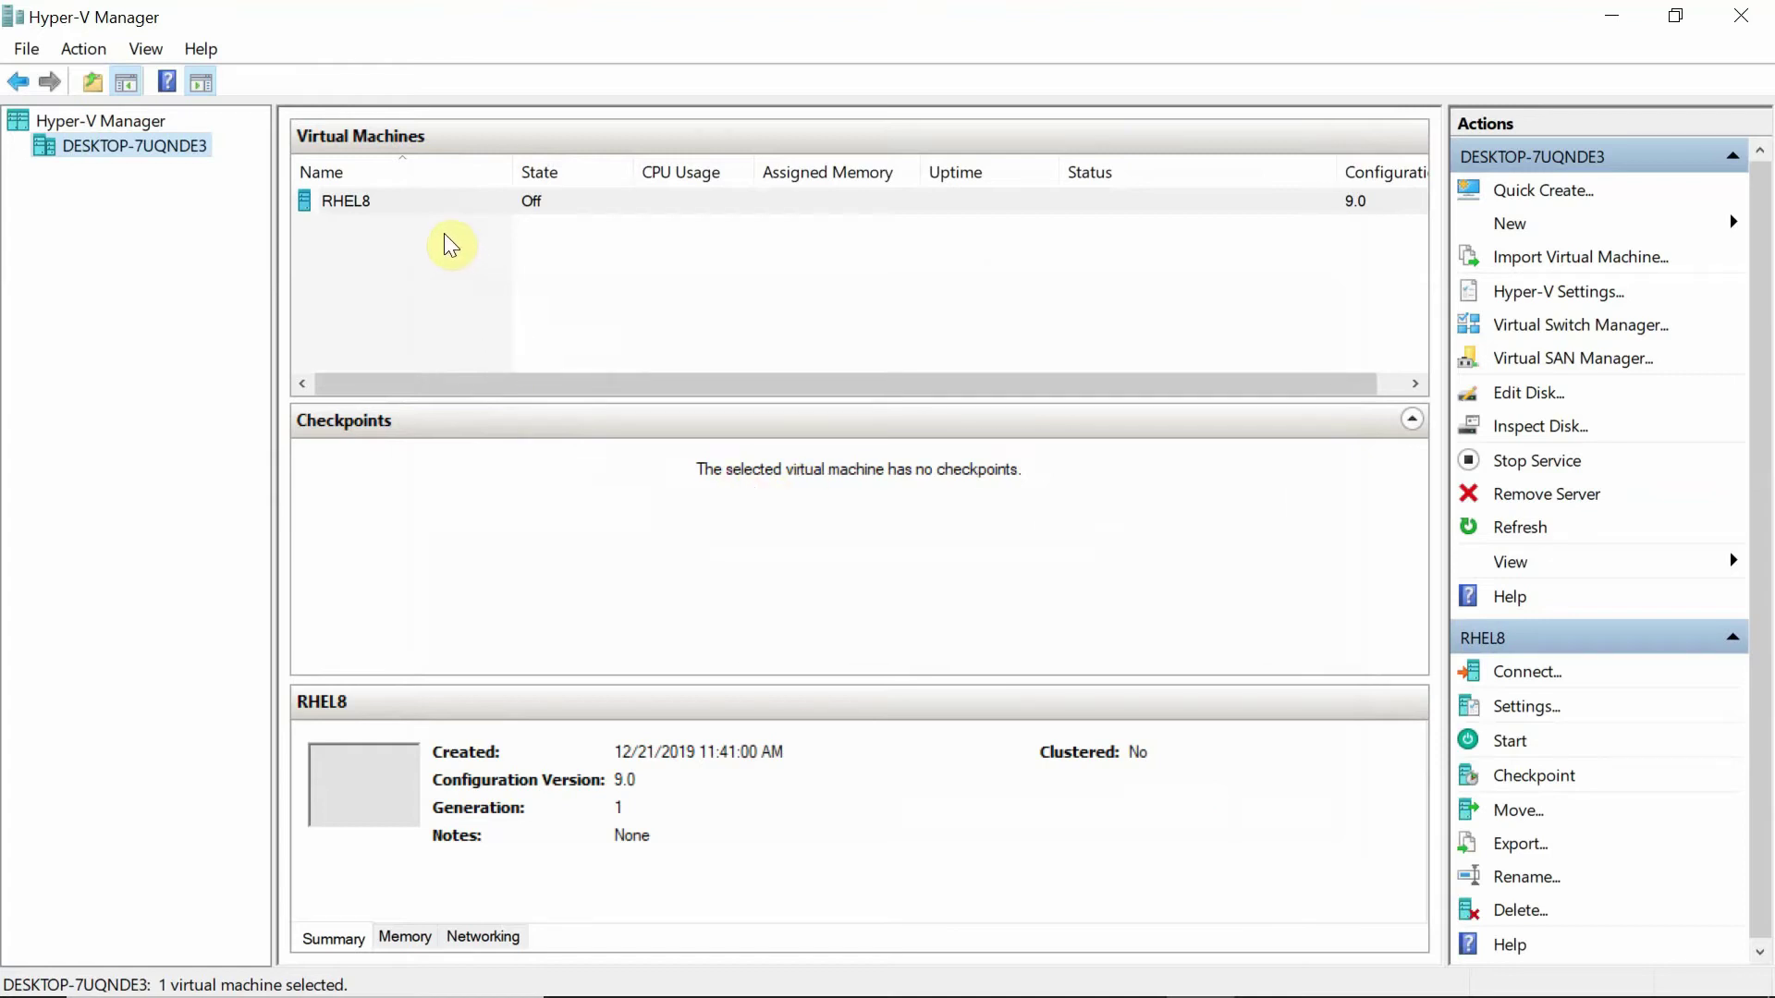
# Connect to and start RHEL8, booting 'Install Red Hat Enterprise Linux 8.1.0'
pyautogui.rightClick(357, 204)
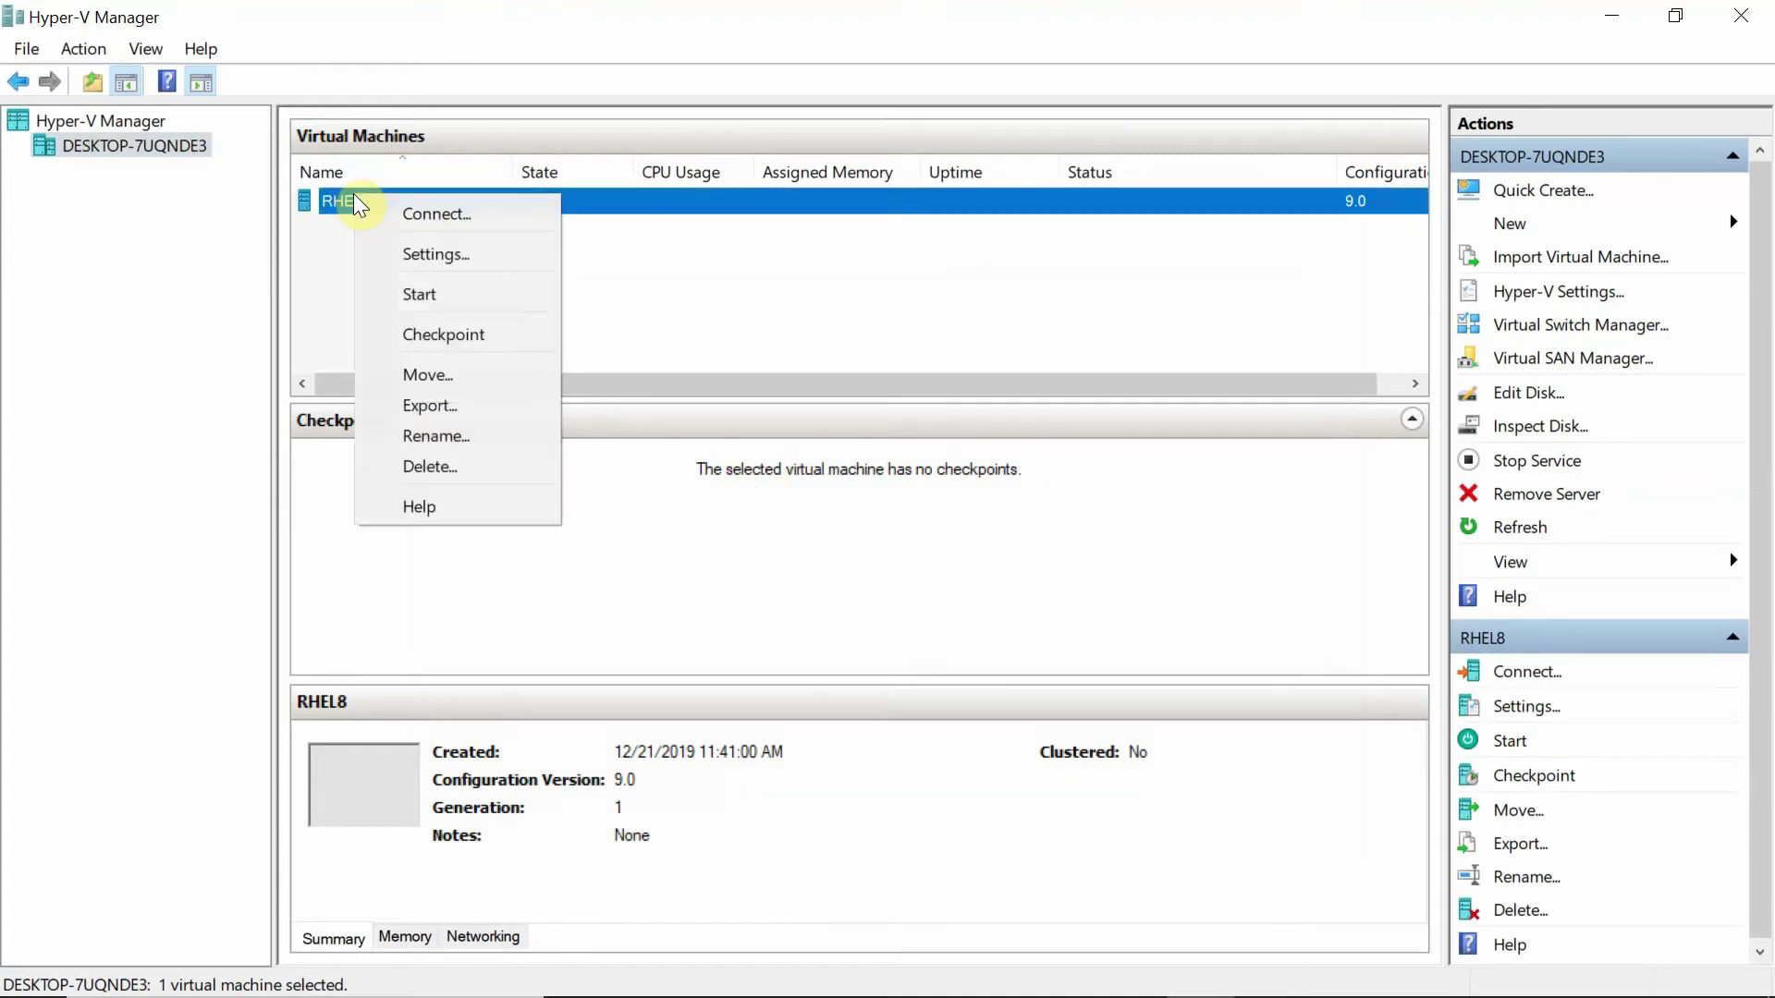
pyautogui.click(436, 214)
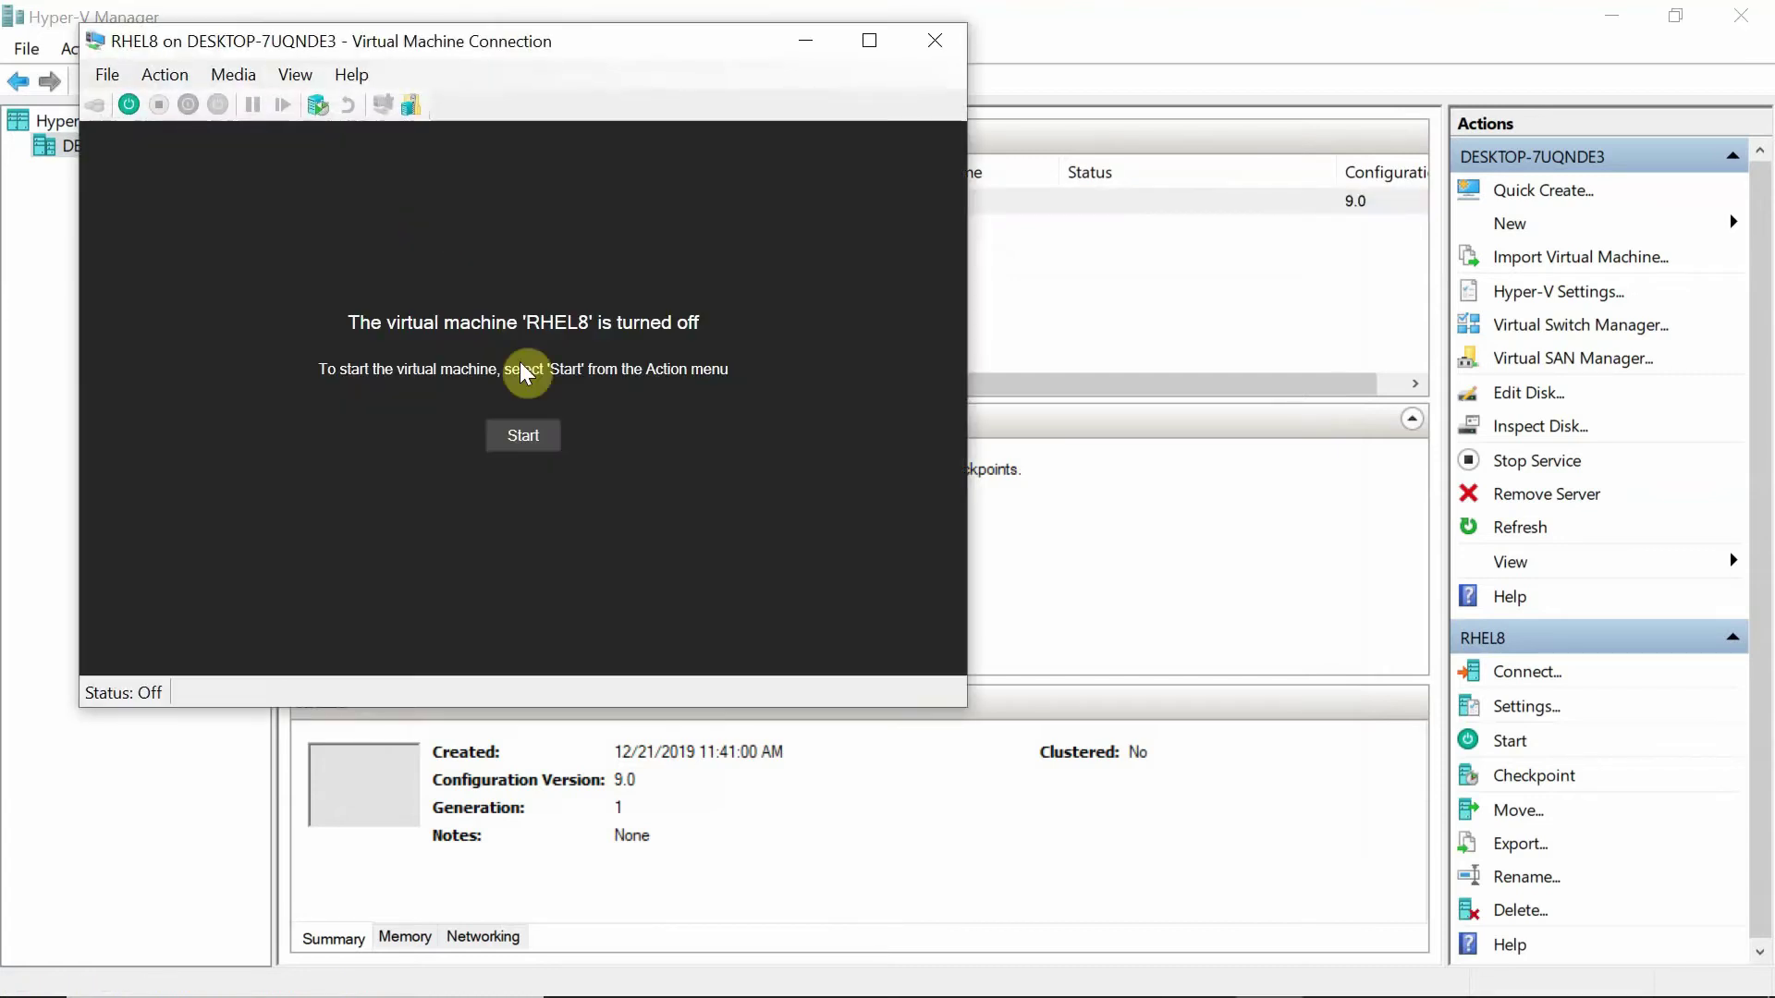
pyautogui.click(511, 437)
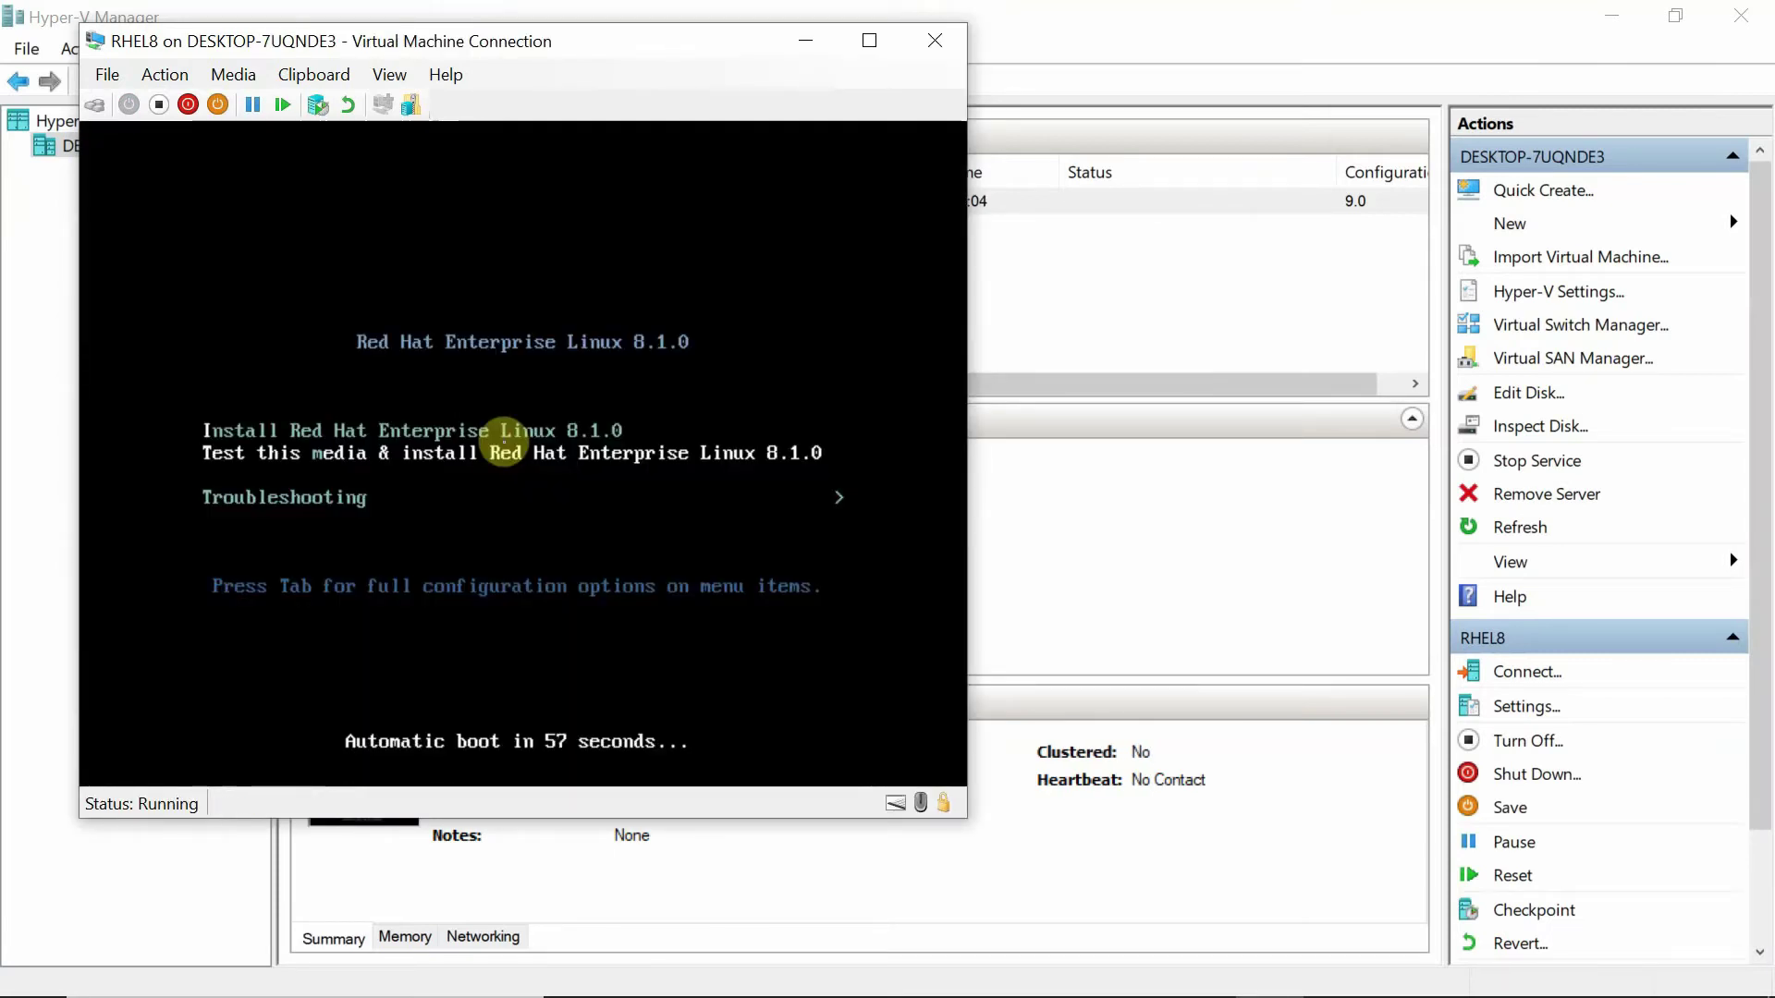
pyautogui.press('Return')
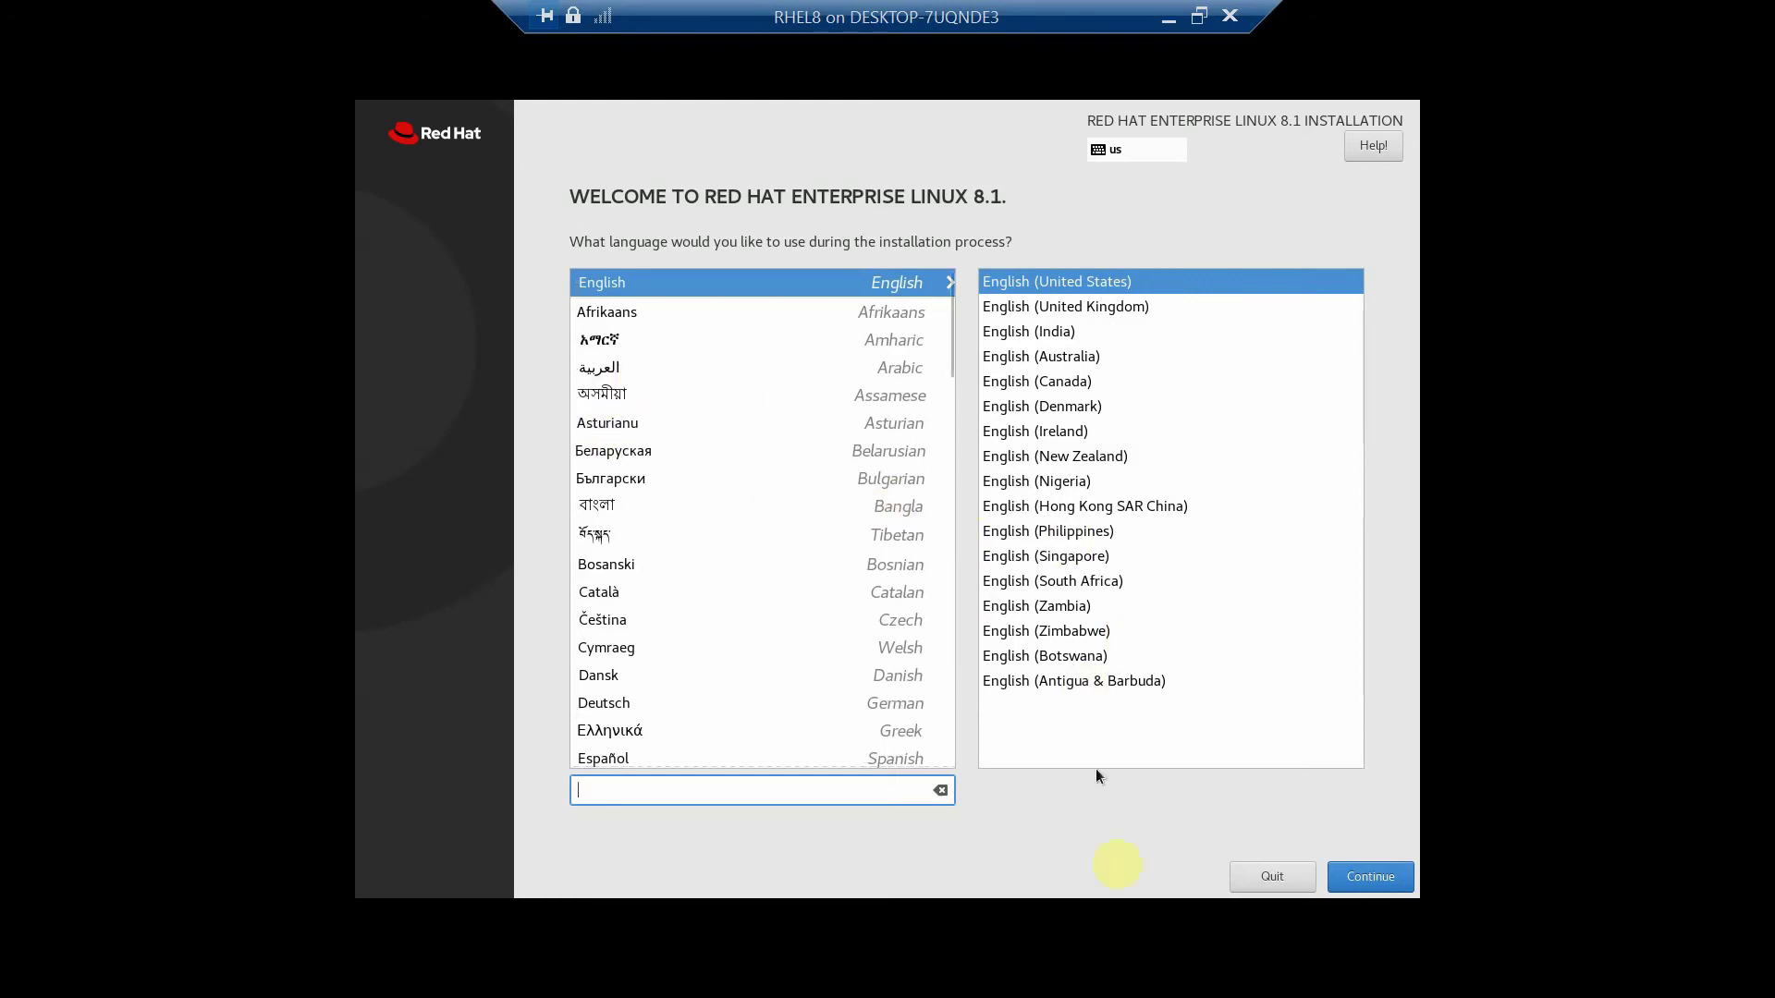
# Keep English (United States); select Workstation plus Container Management, Development Tools, Graphical Administration Tools
pyautogui.click(1373, 877)
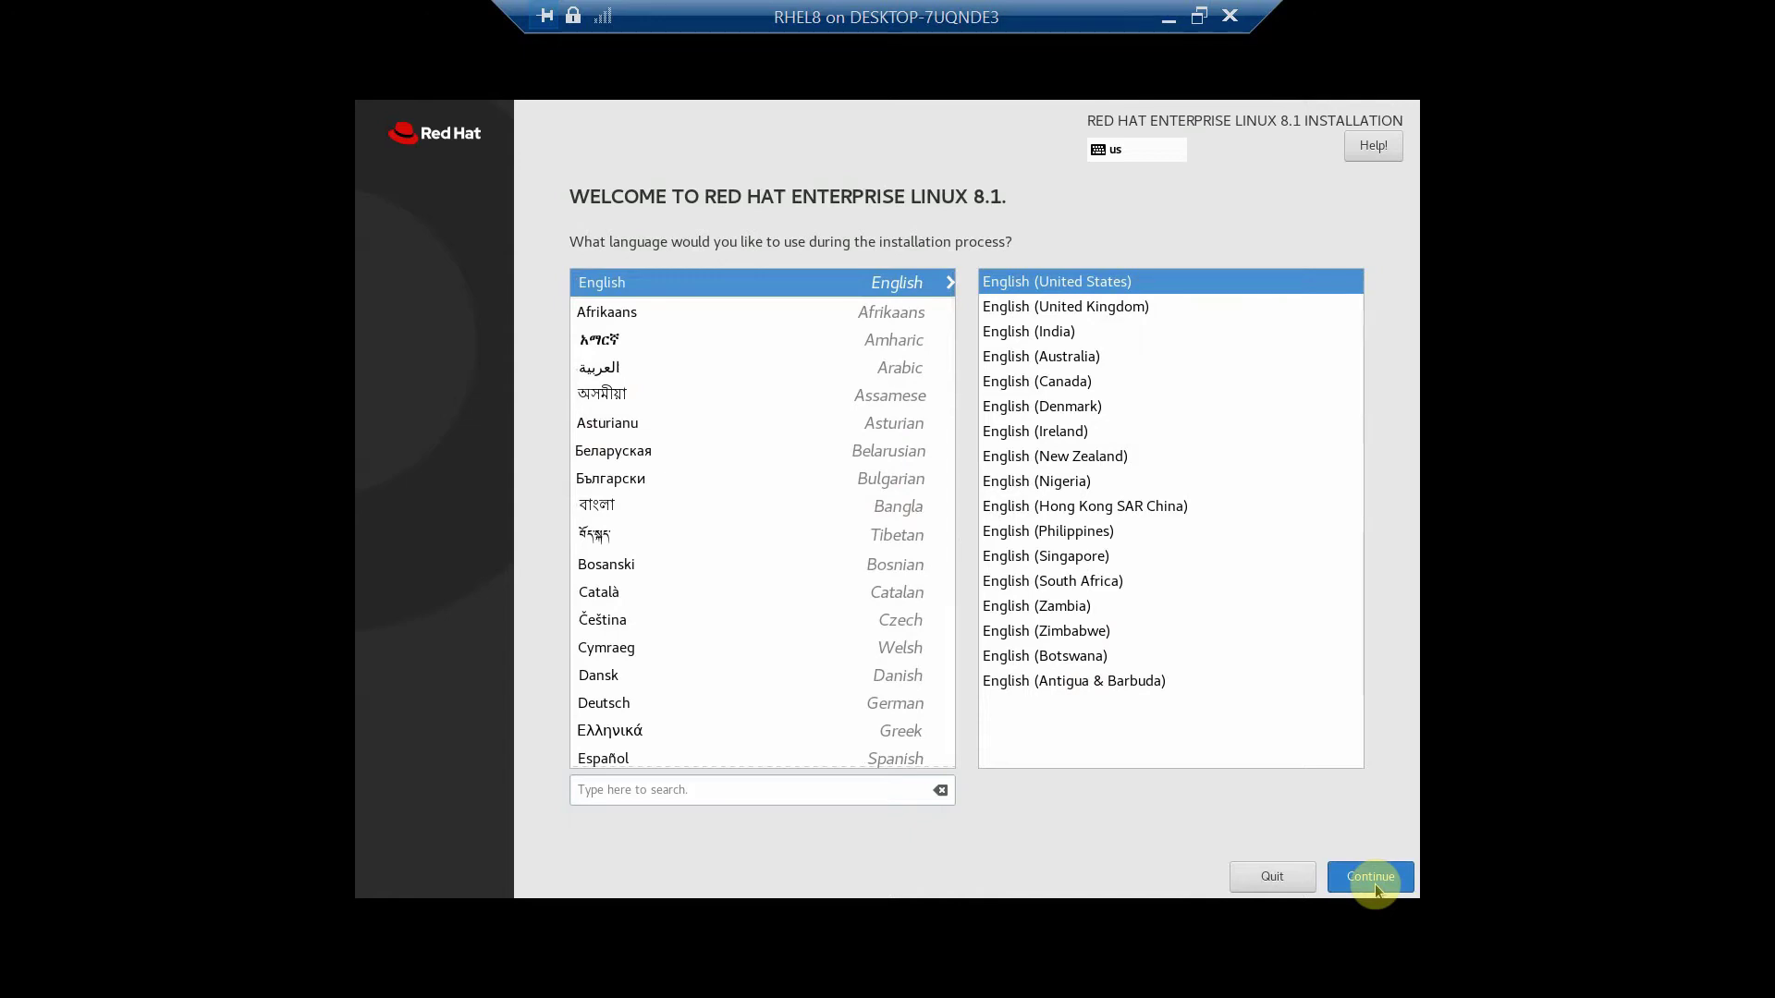
pyautogui.click(1373, 878)
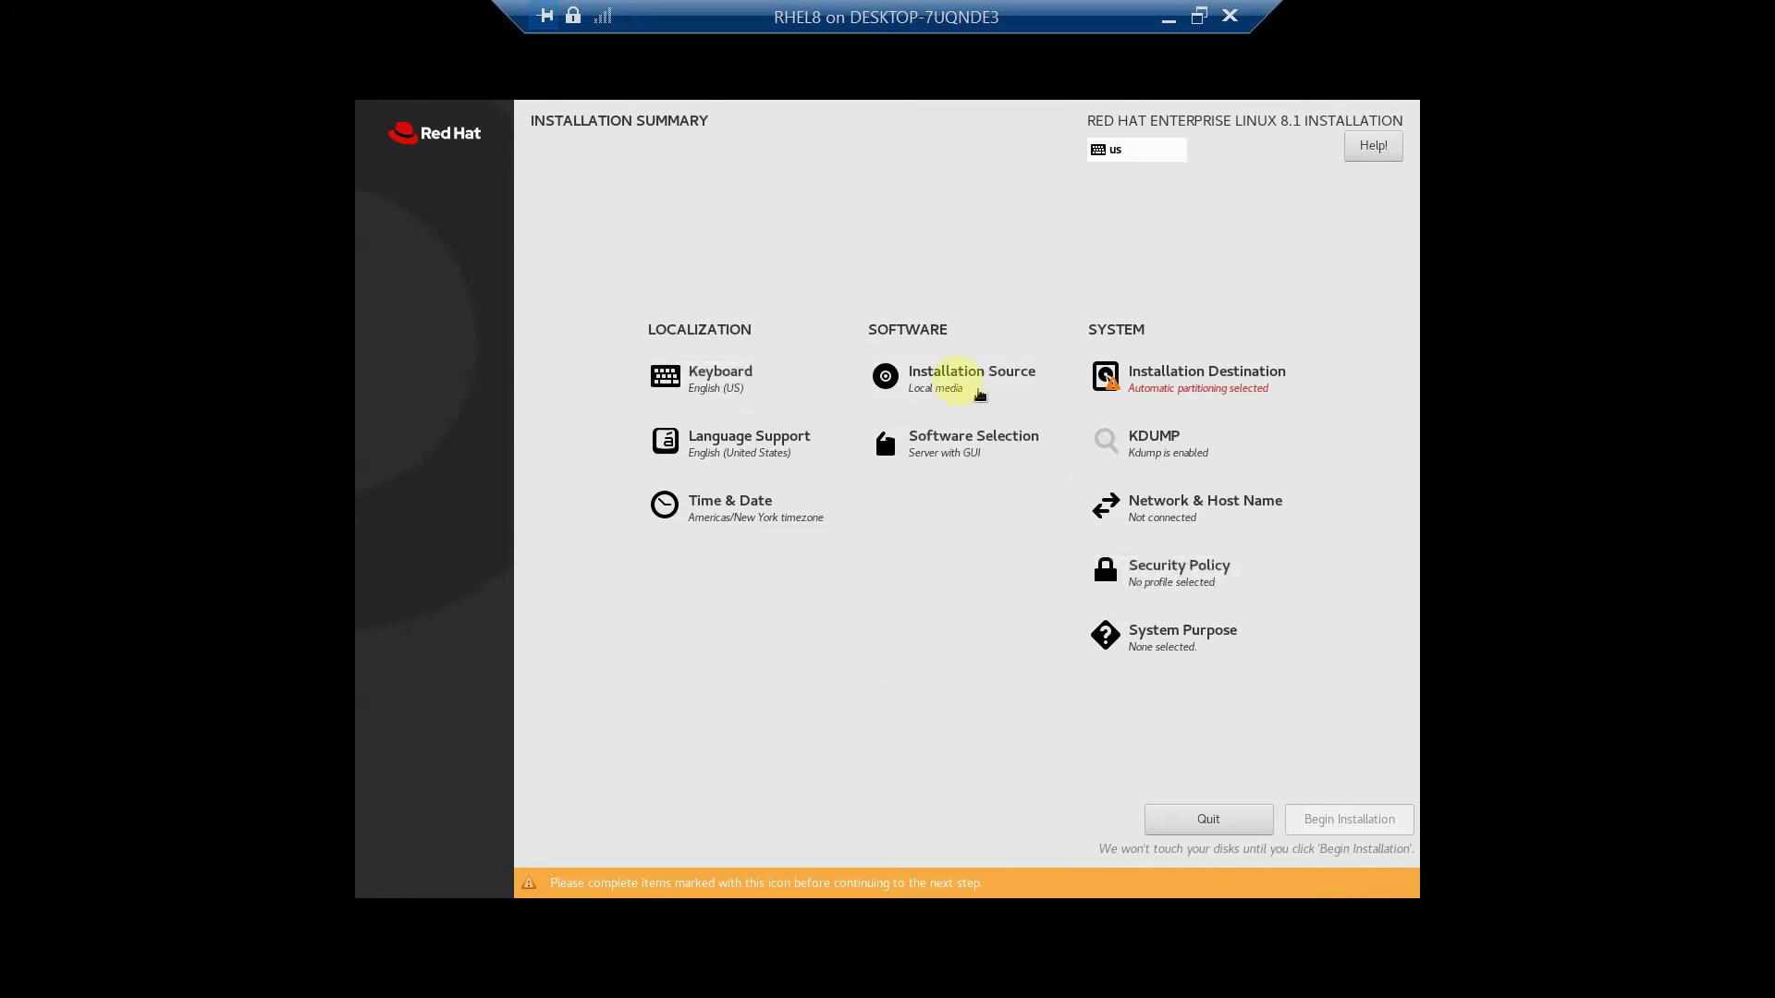
pyautogui.click(944, 458)
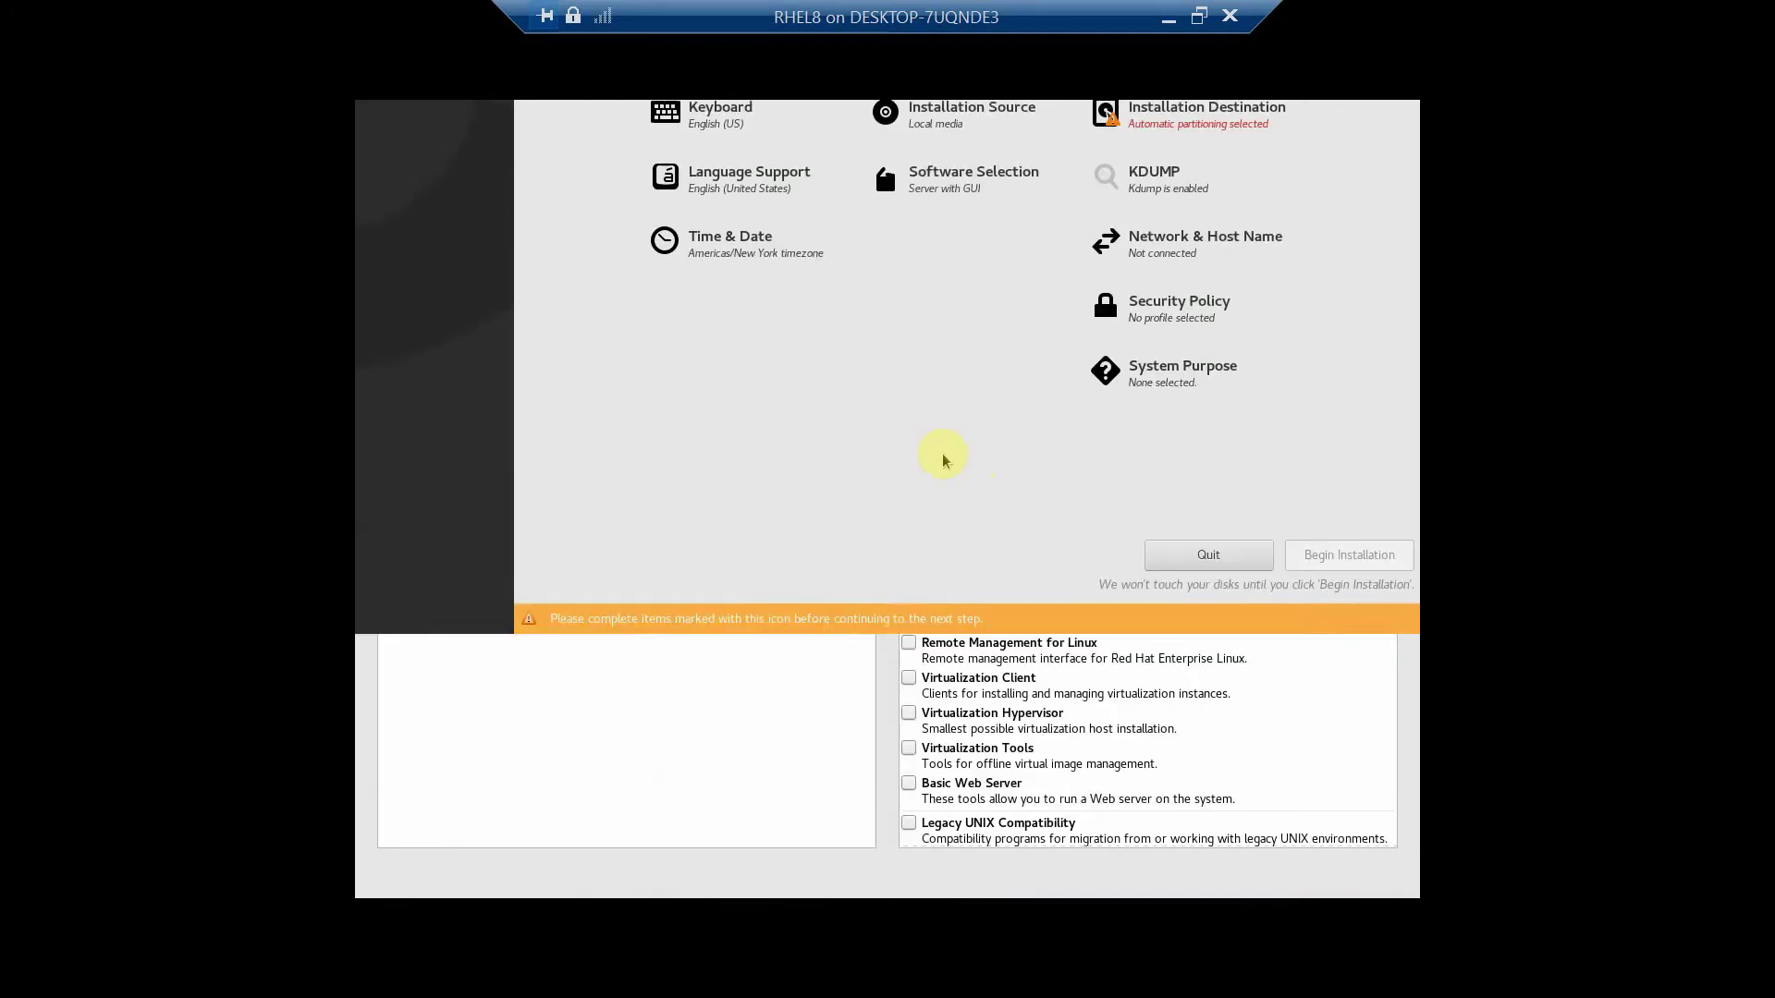
pyautogui.click(387, 331)
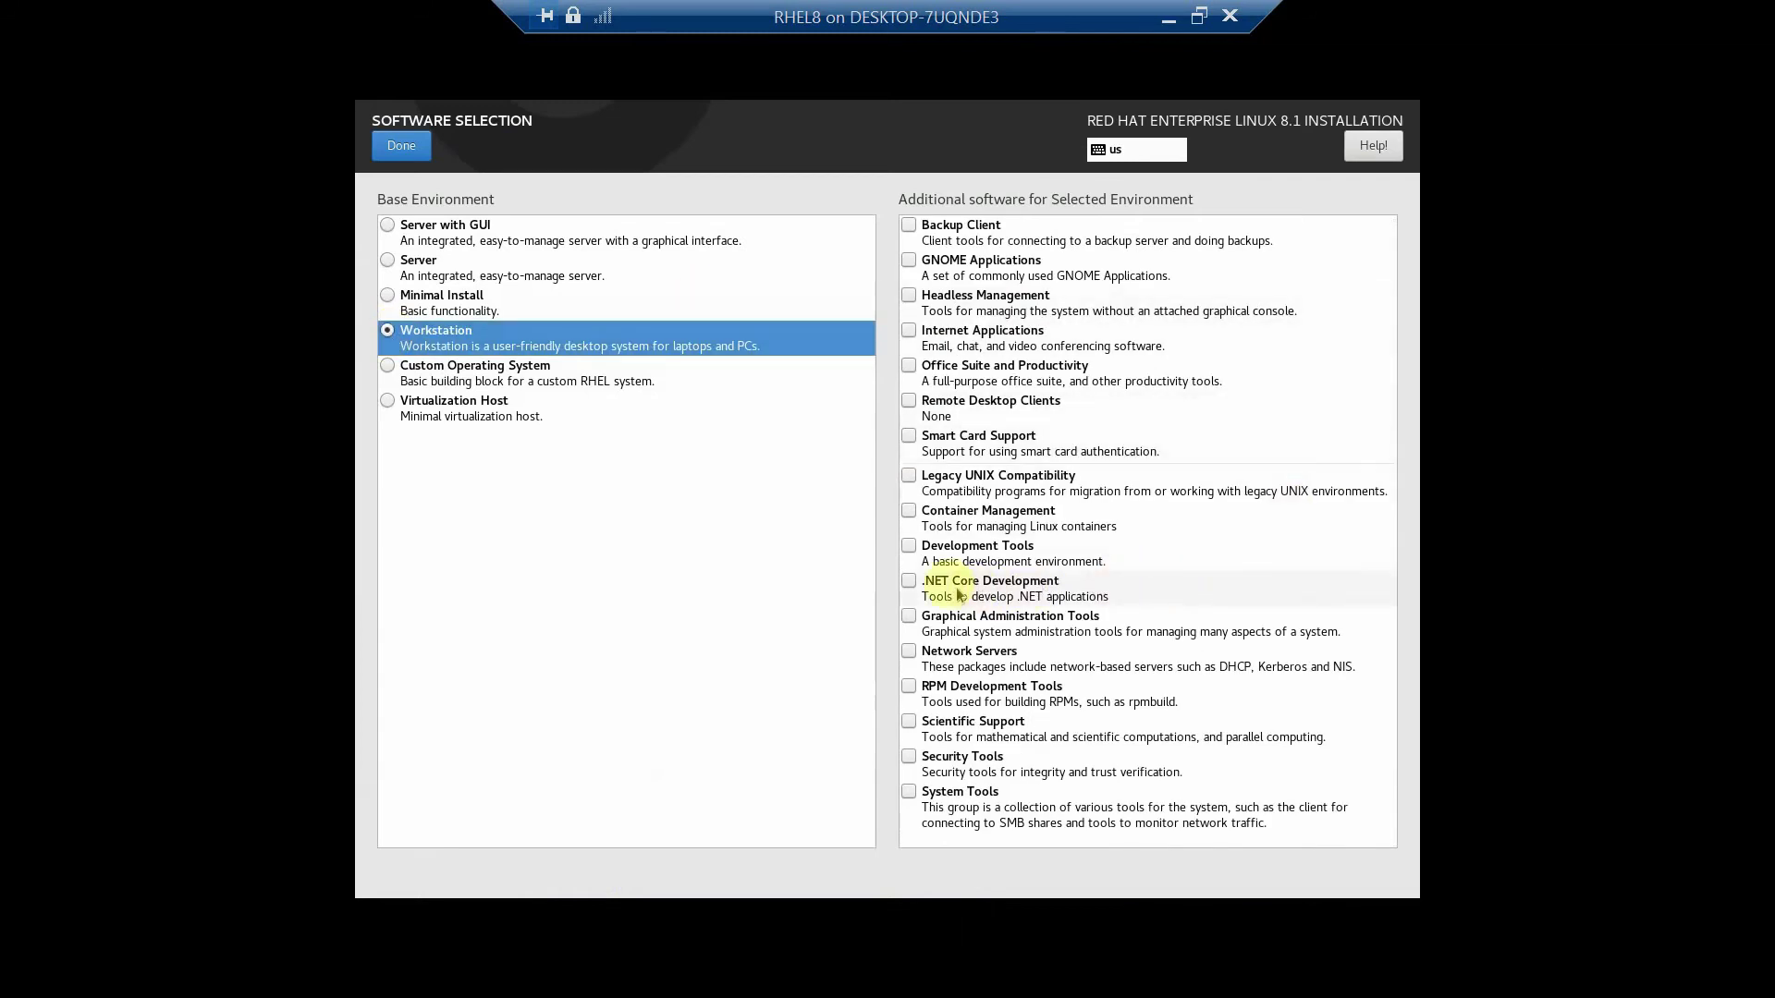
pyautogui.click(909, 510)
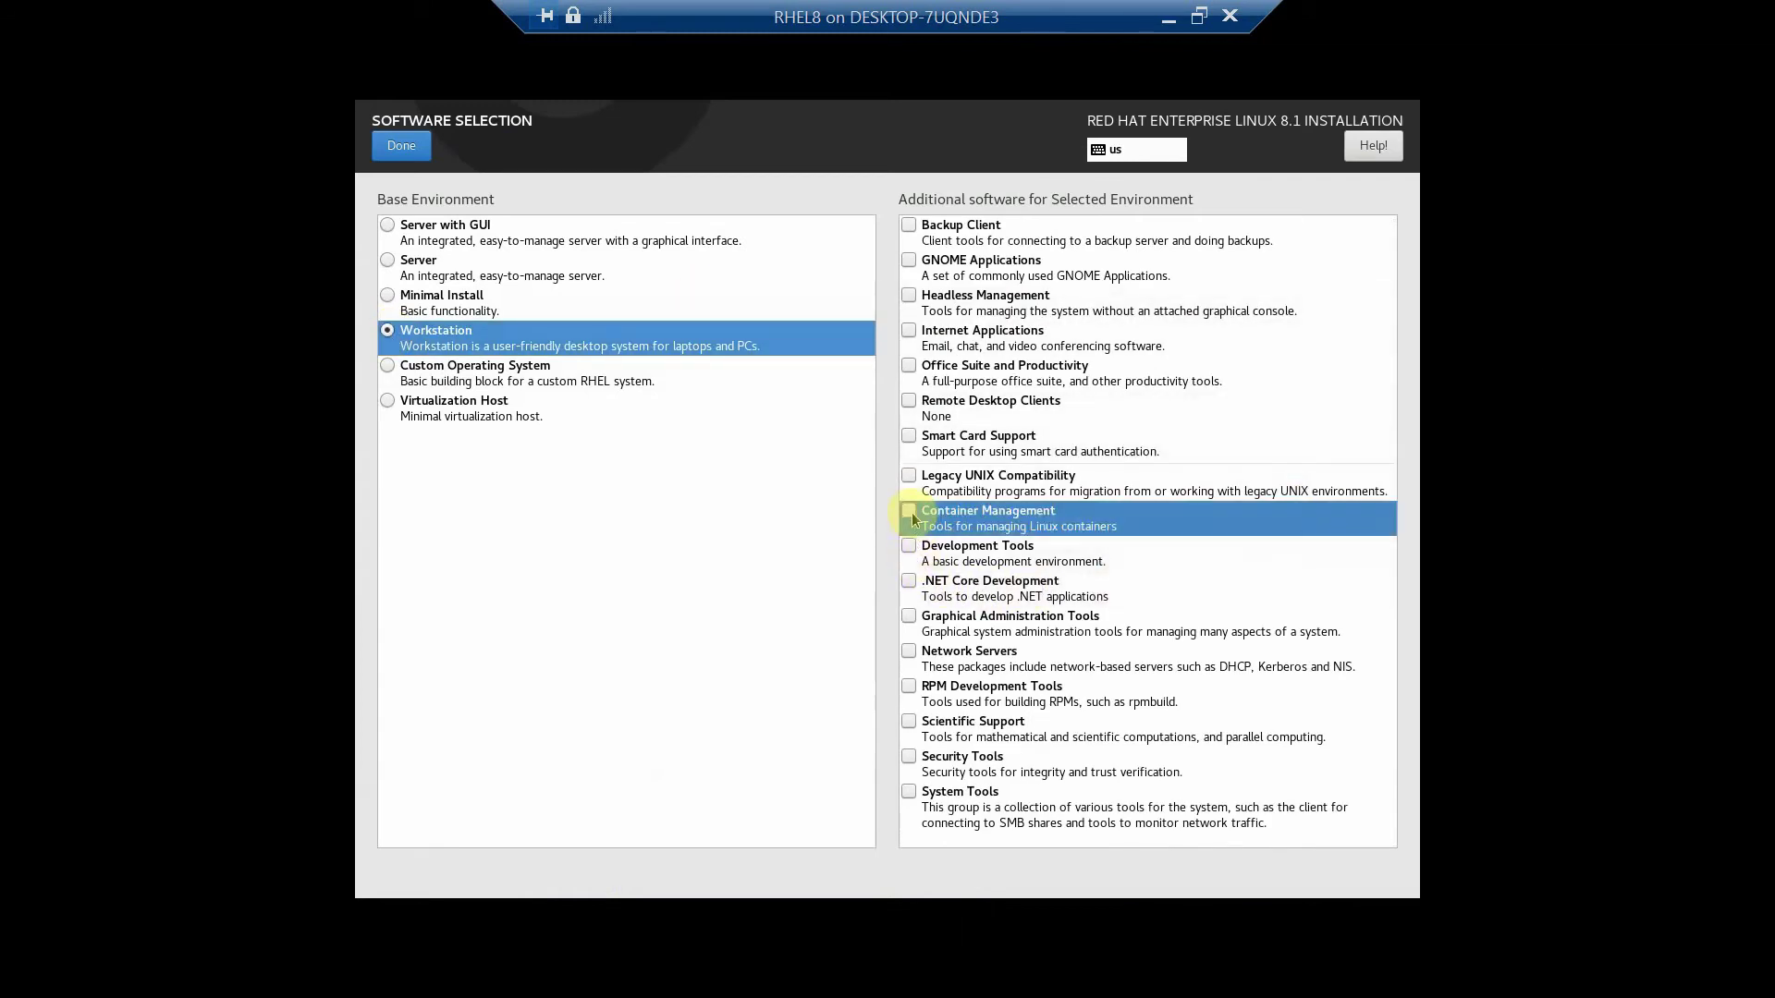
pyautogui.click(909, 549)
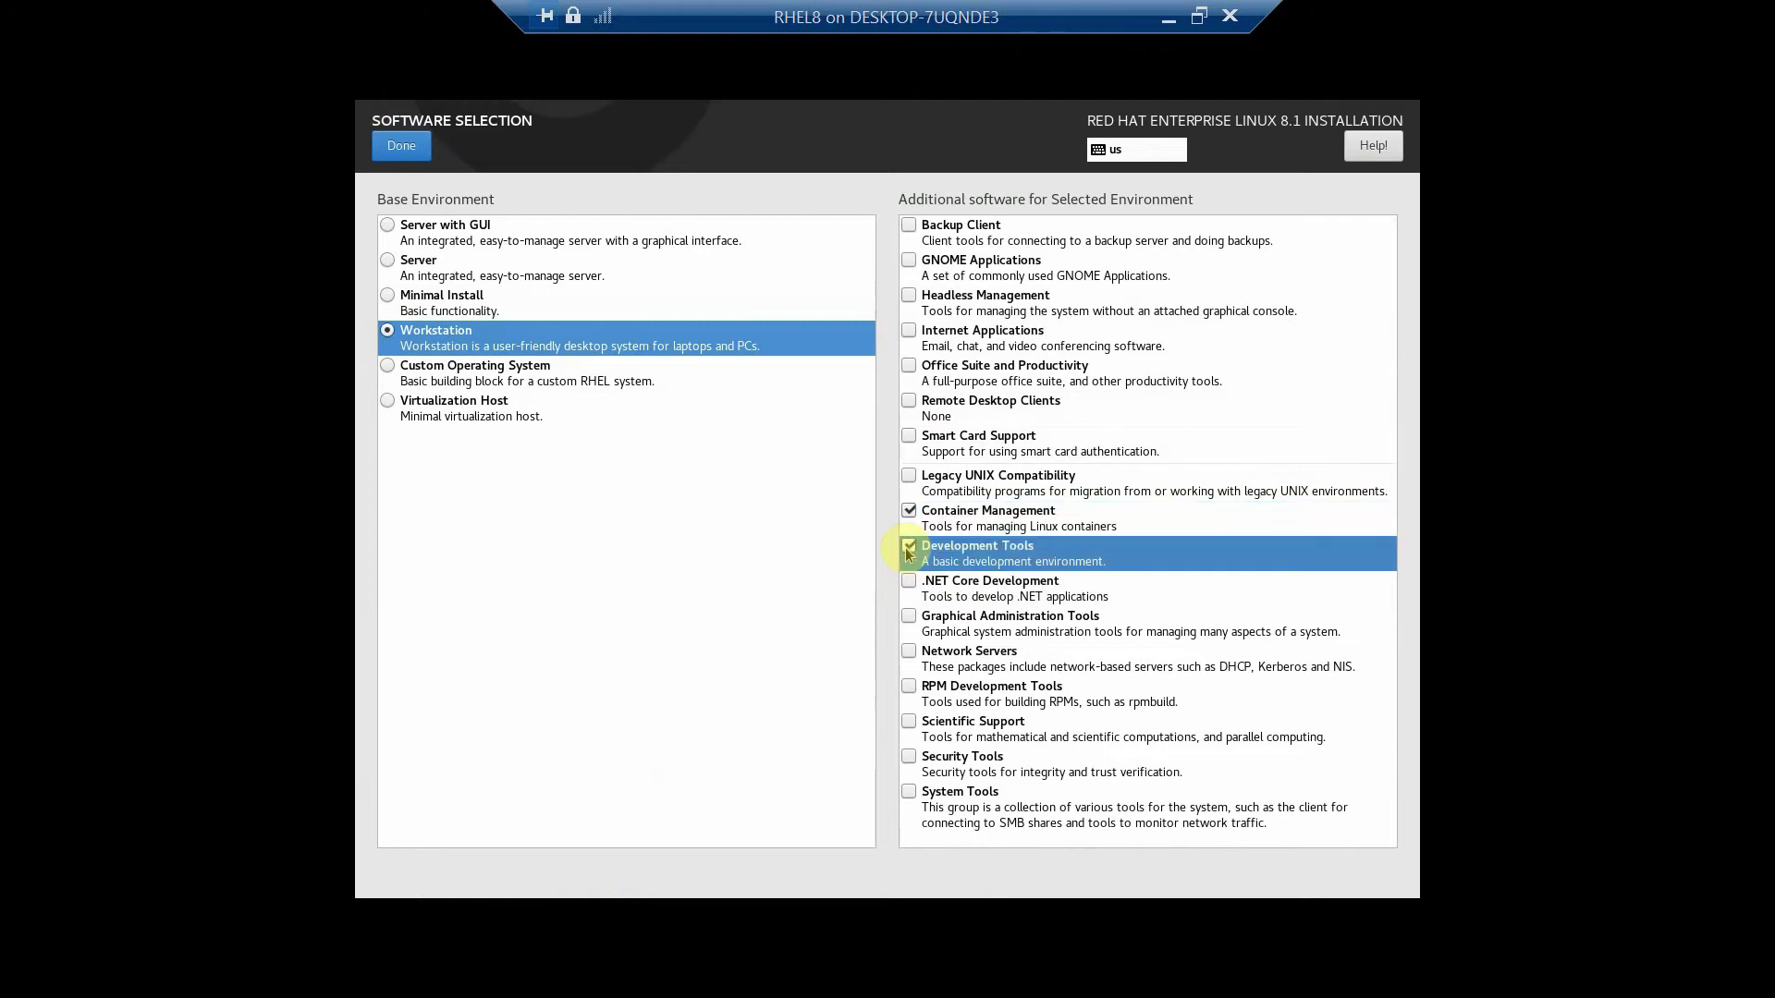
pyautogui.click(910, 617)
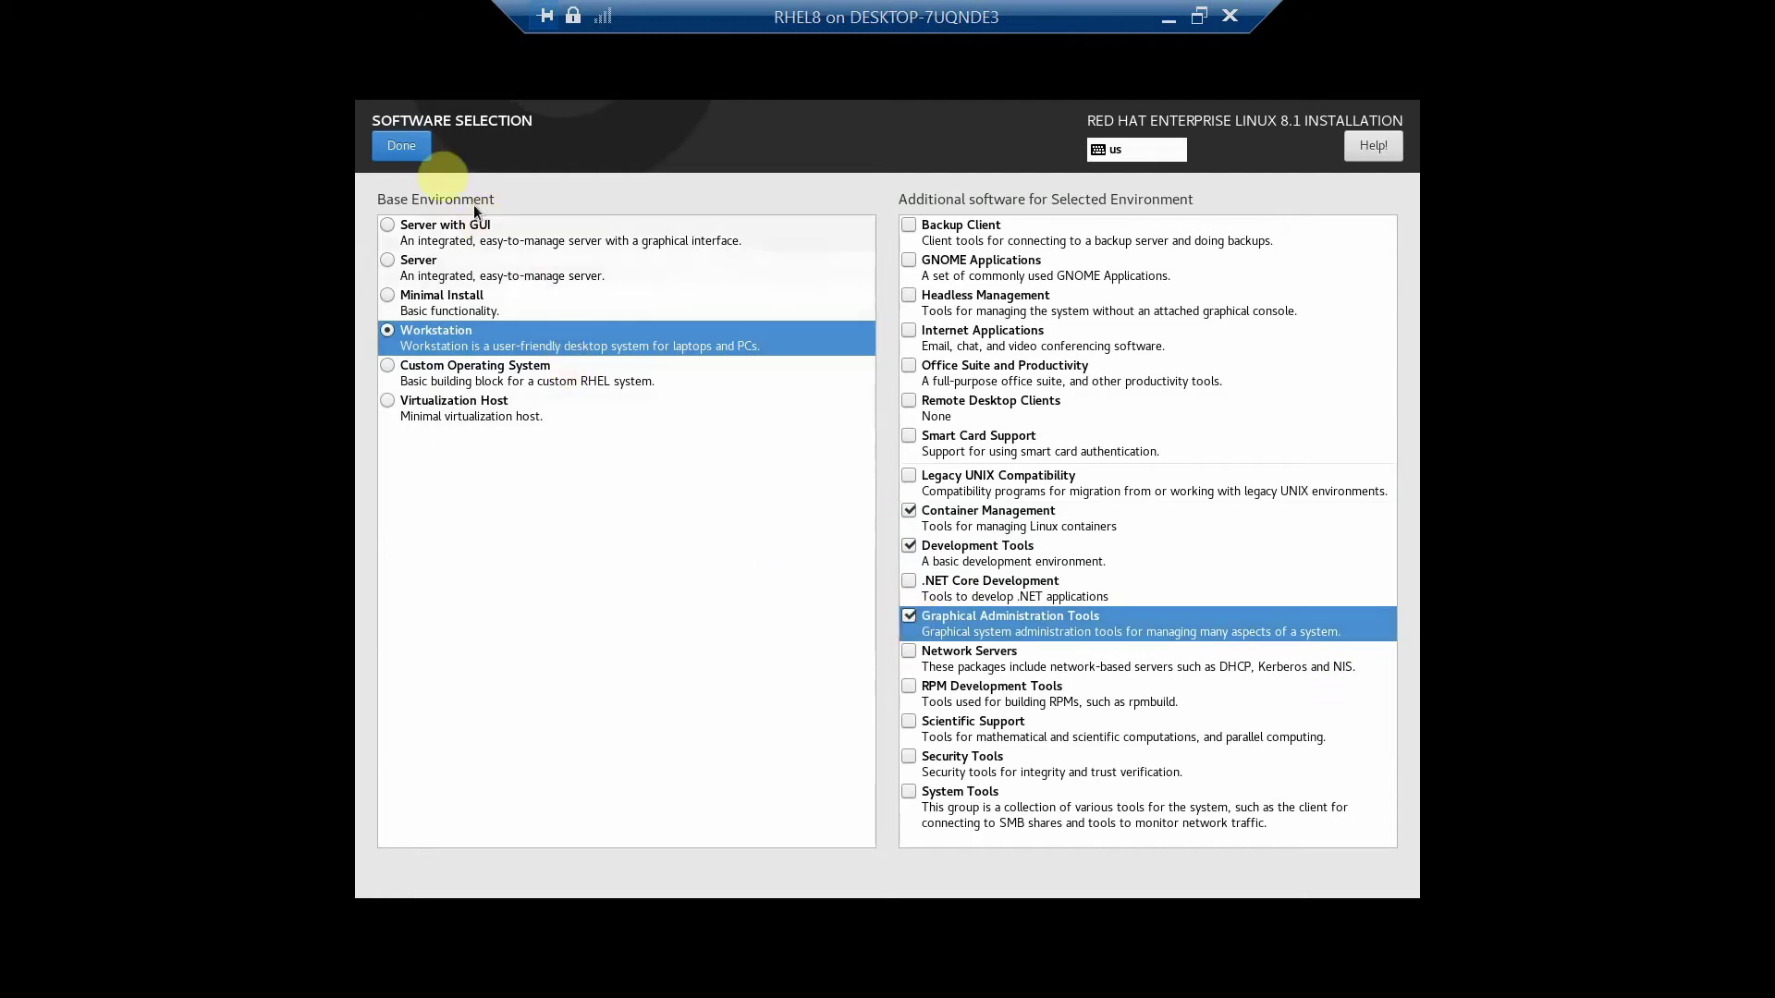
pyautogui.click(403, 153)
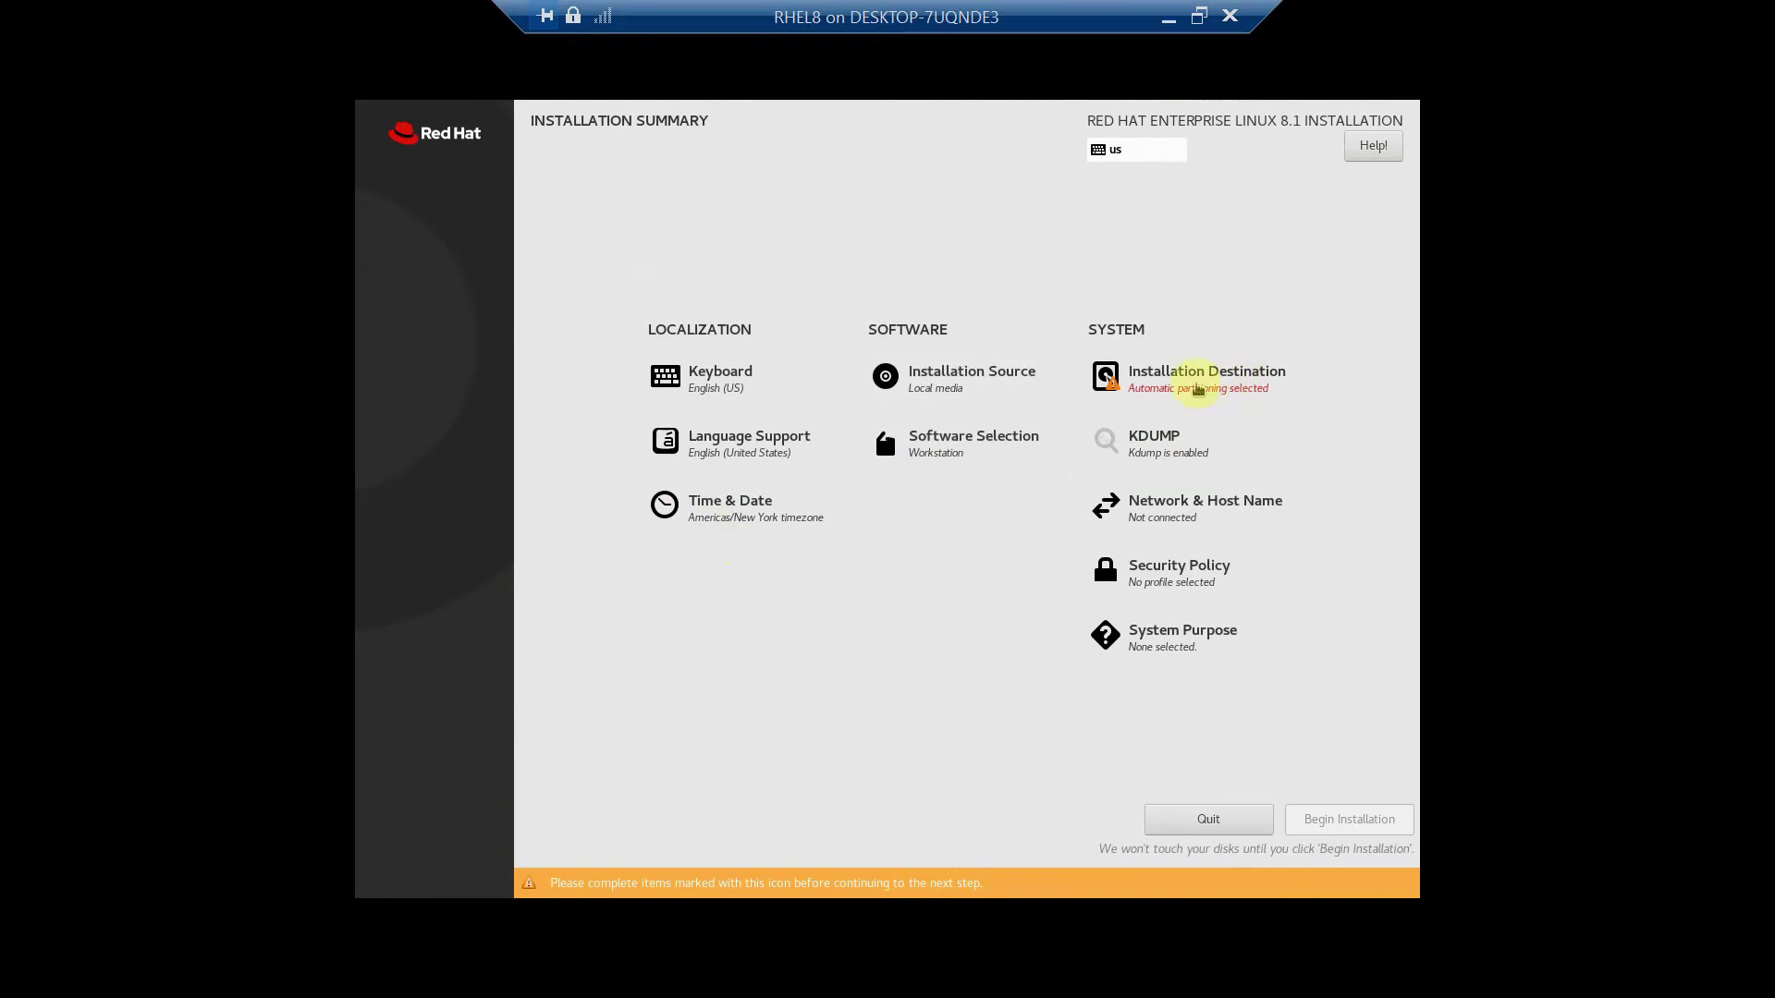
# Accept automatic partitioning and turn on eth0 Ethernet, leaving IPv4 on automatic DHCP
pyautogui.click(1196, 387)
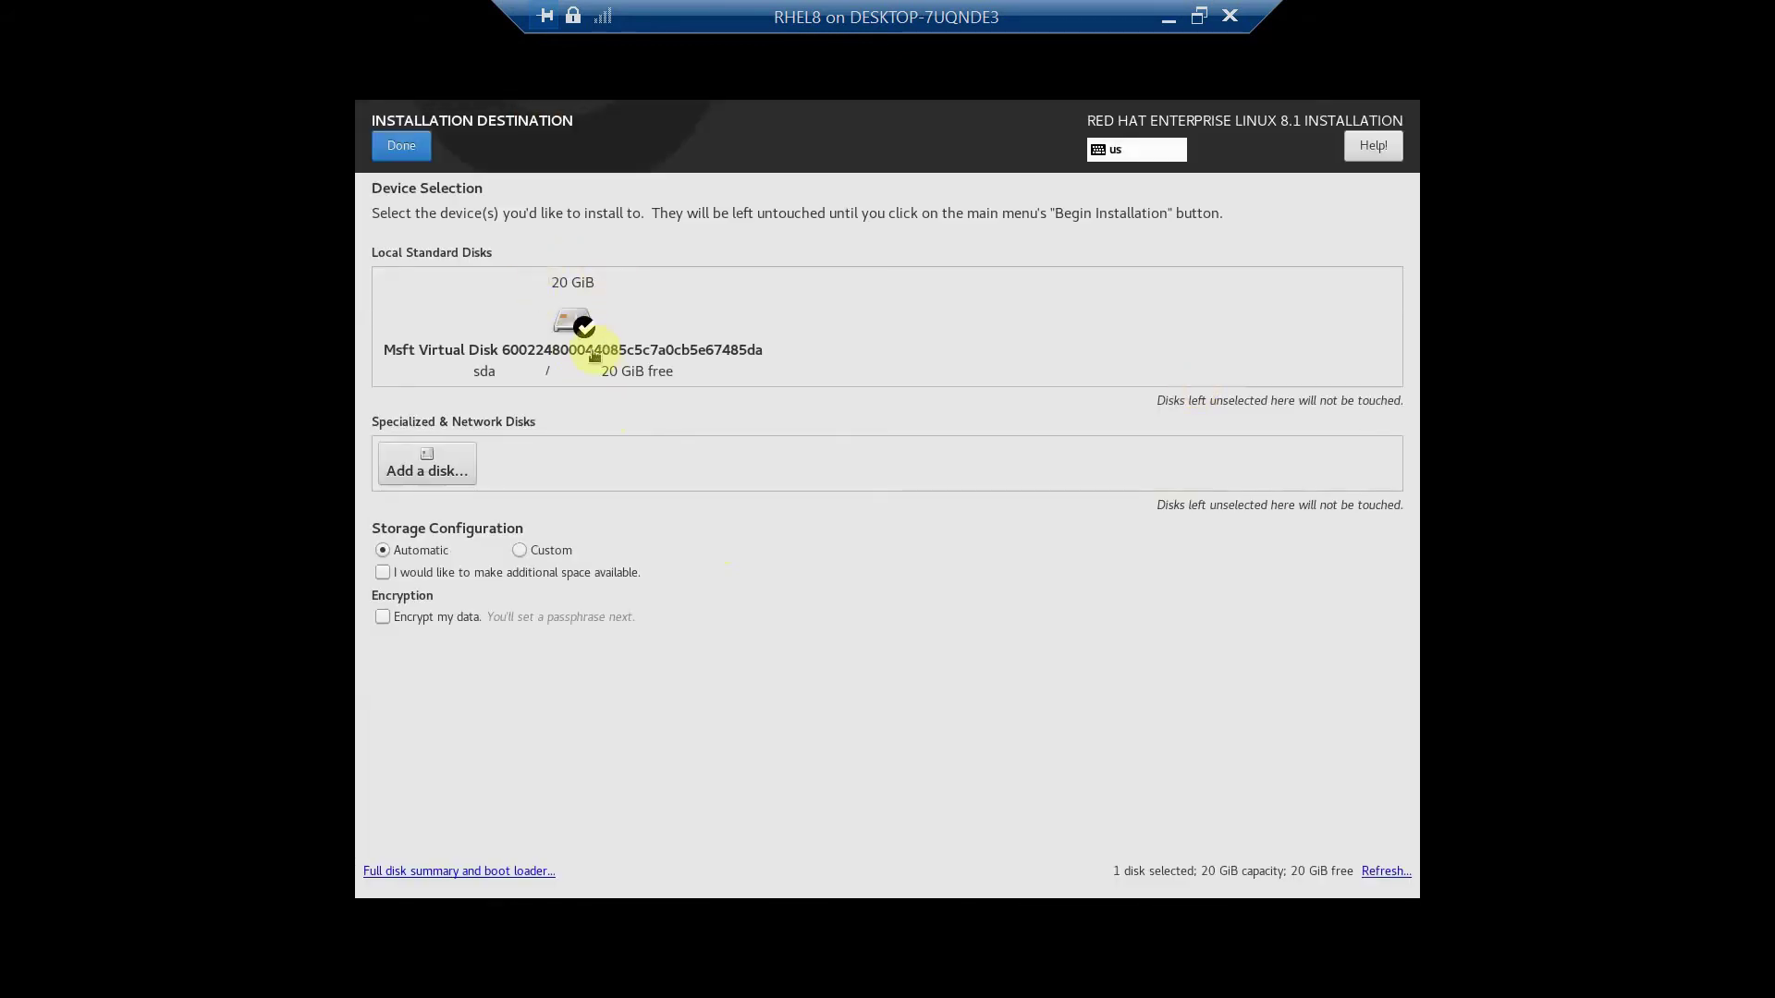
pyautogui.click(402, 146)
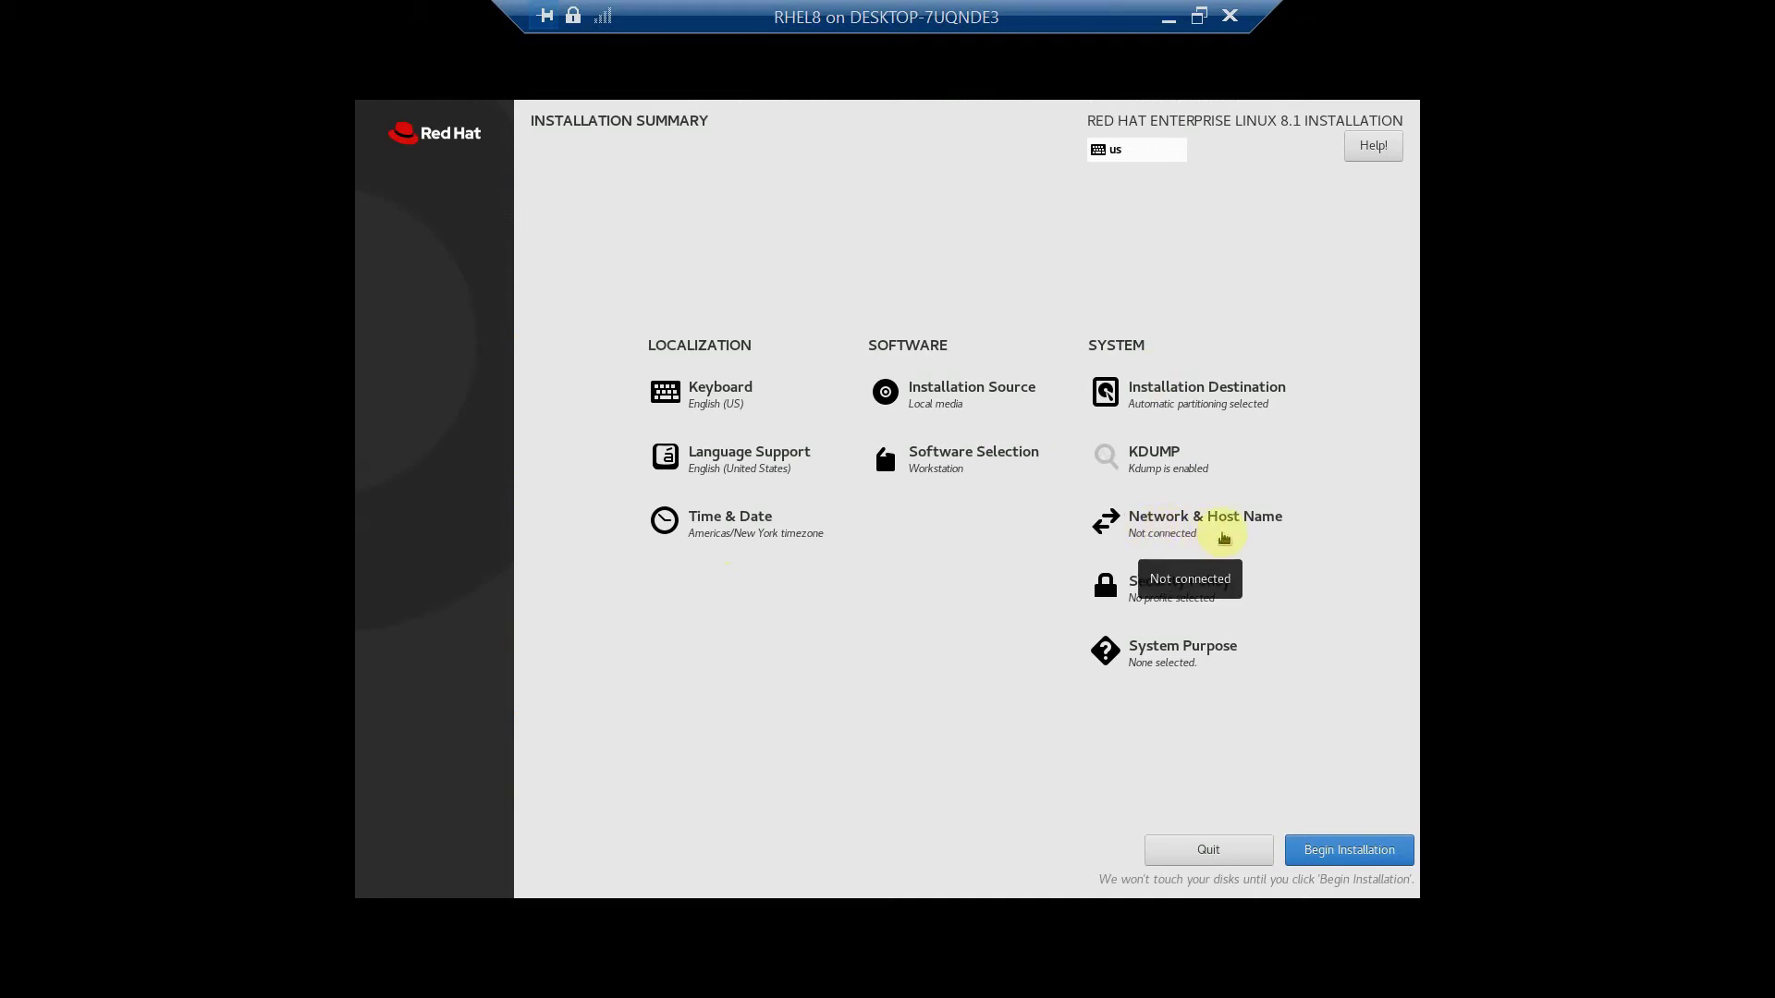
pyautogui.click(1224, 538)
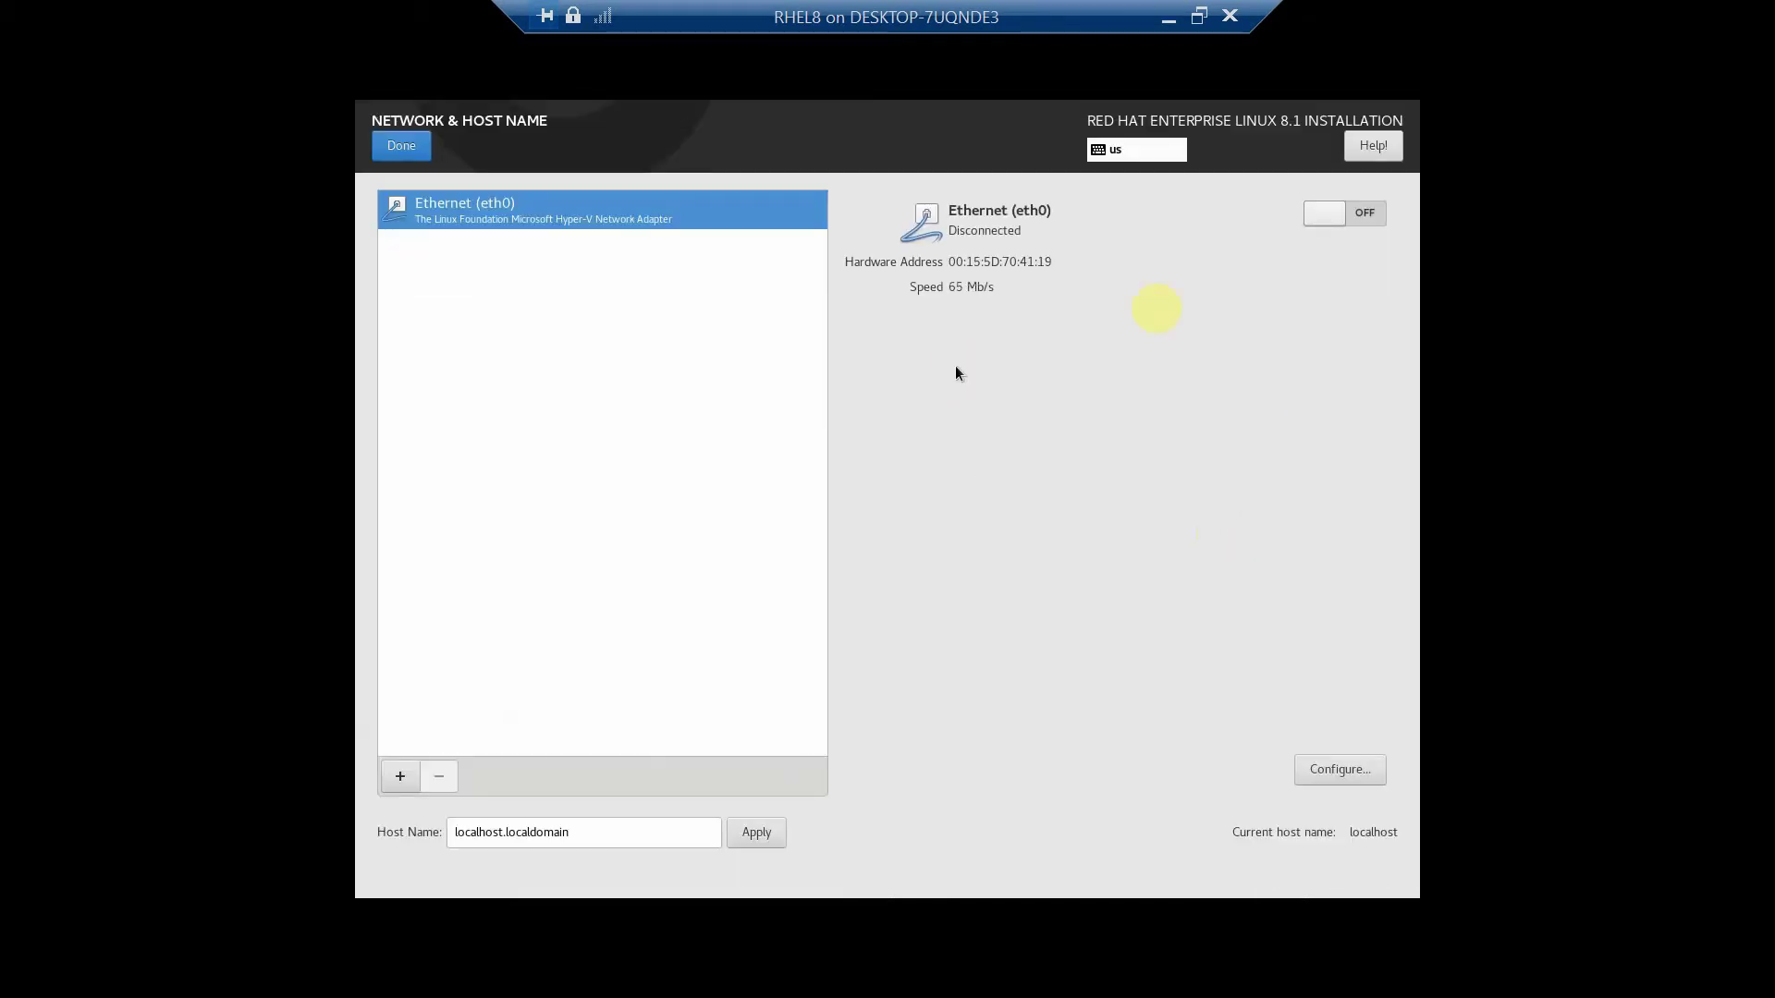
pyautogui.click(1329, 218)
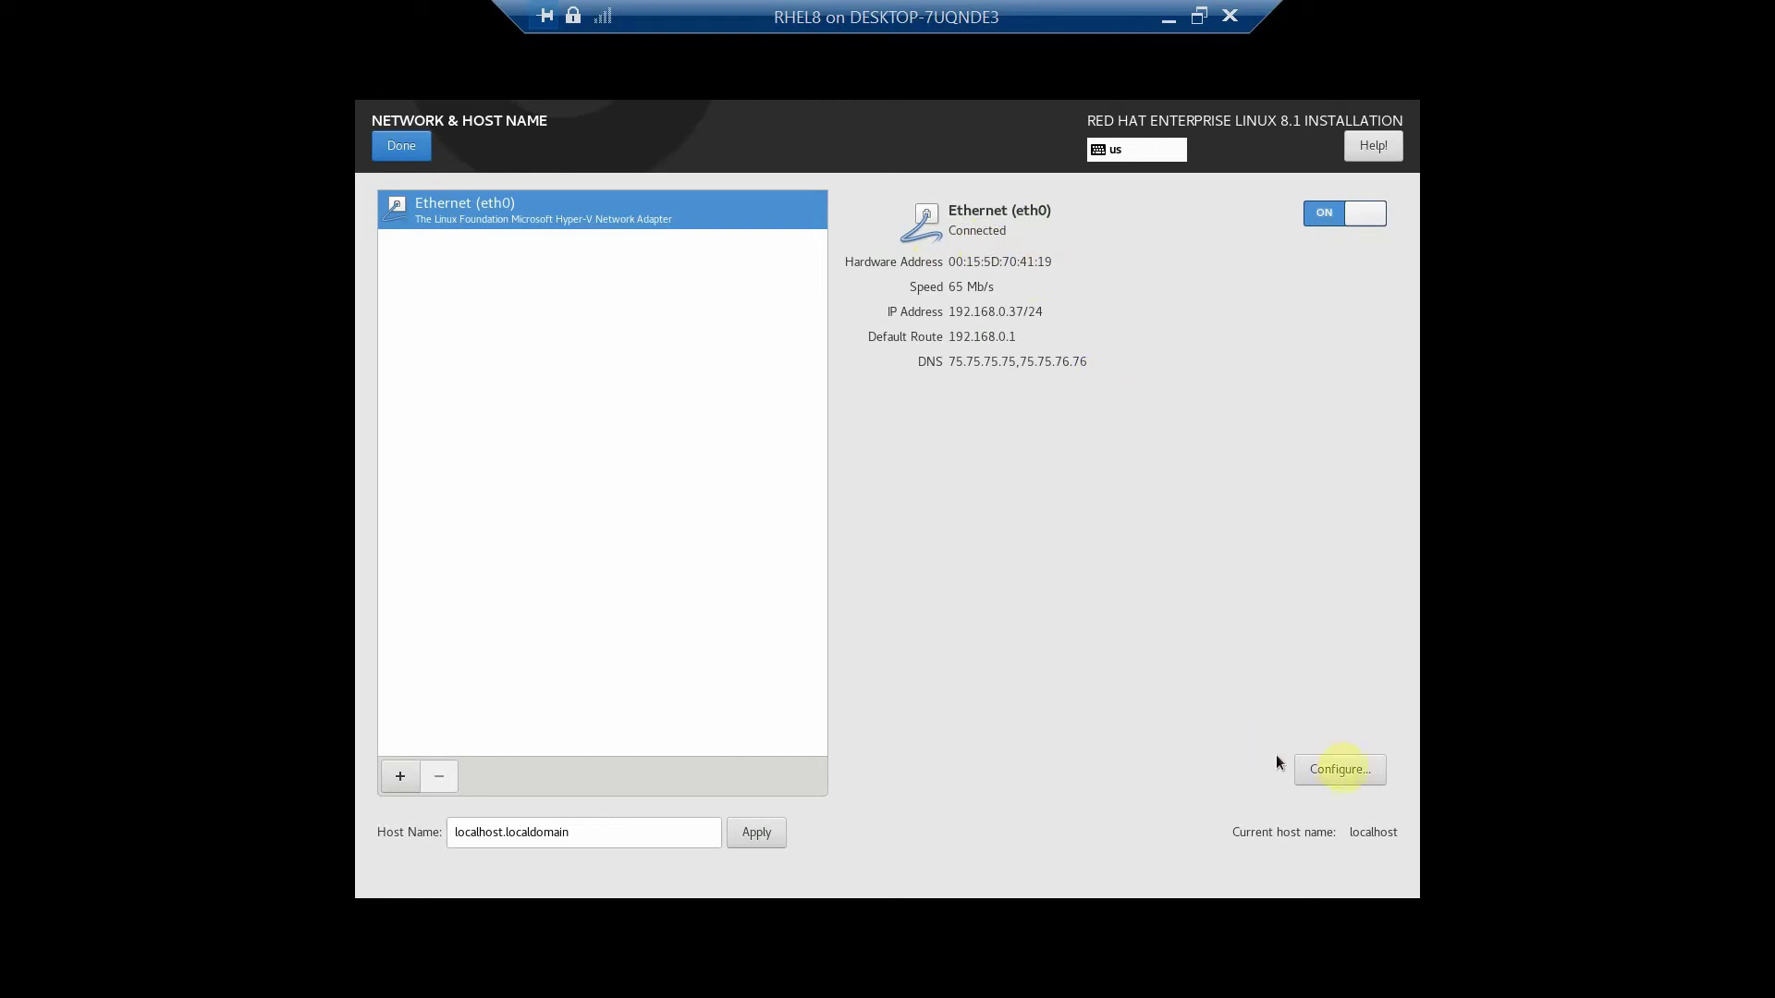
pyautogui.click(1339, 769)
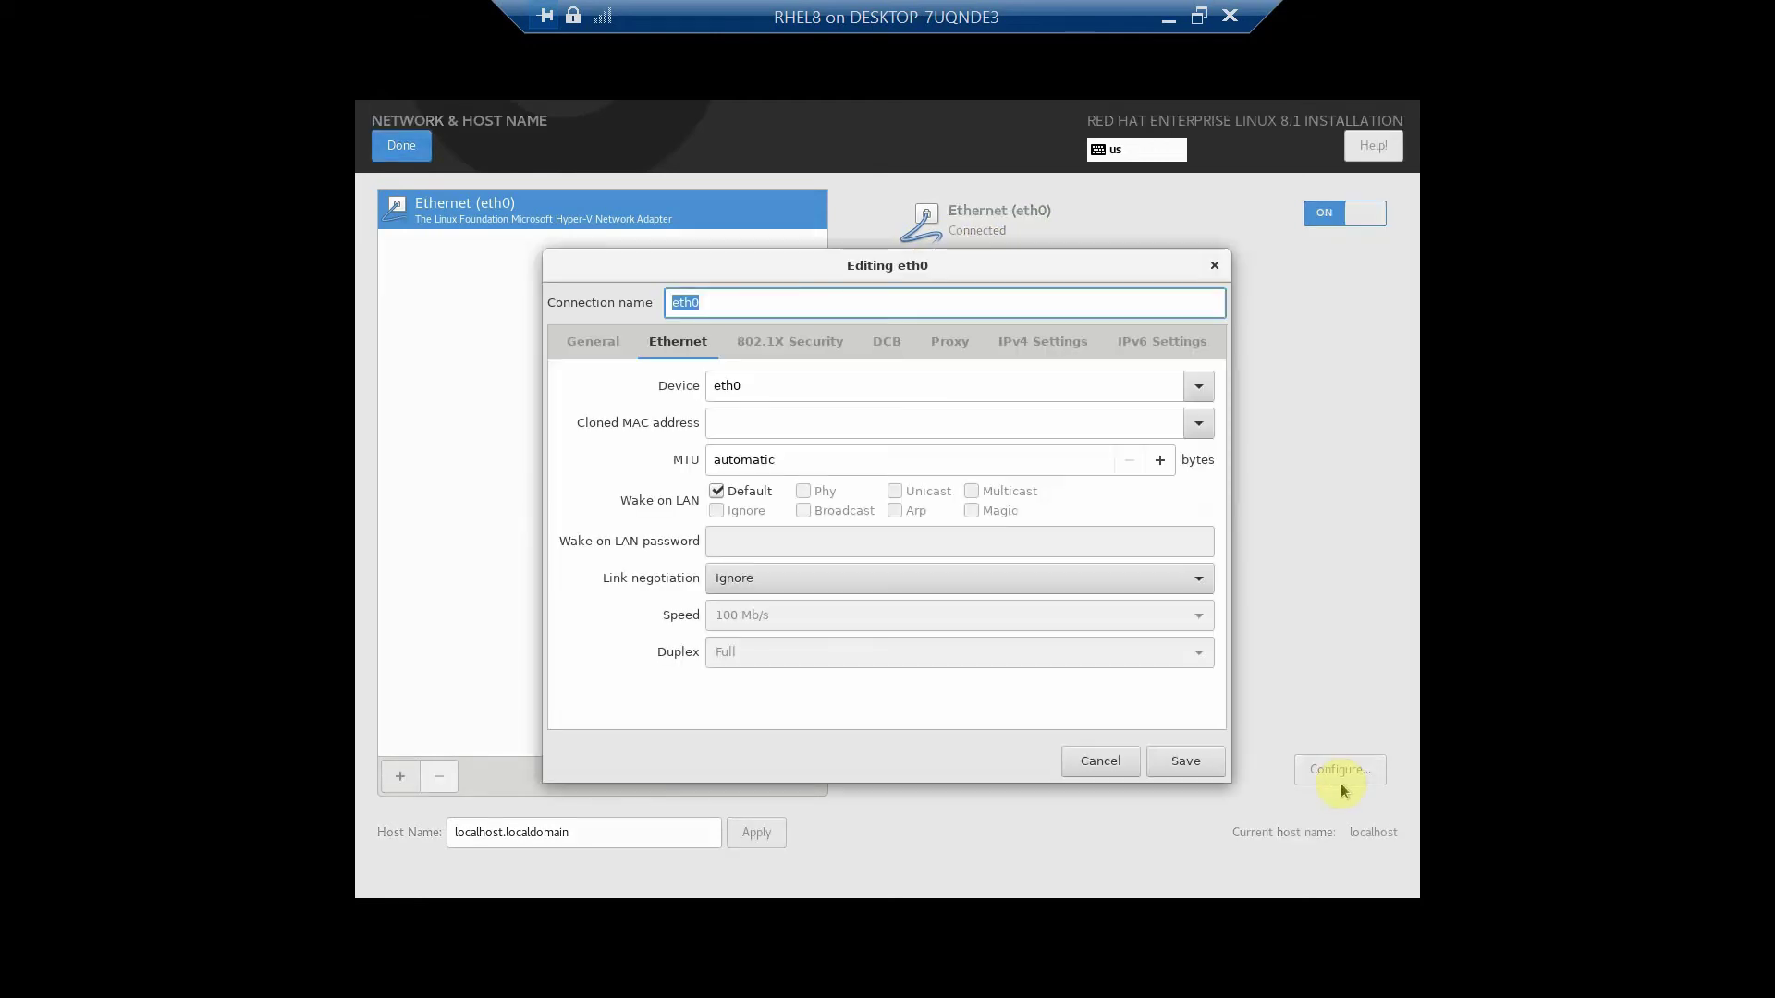
pyautogui.click(1042, 342)
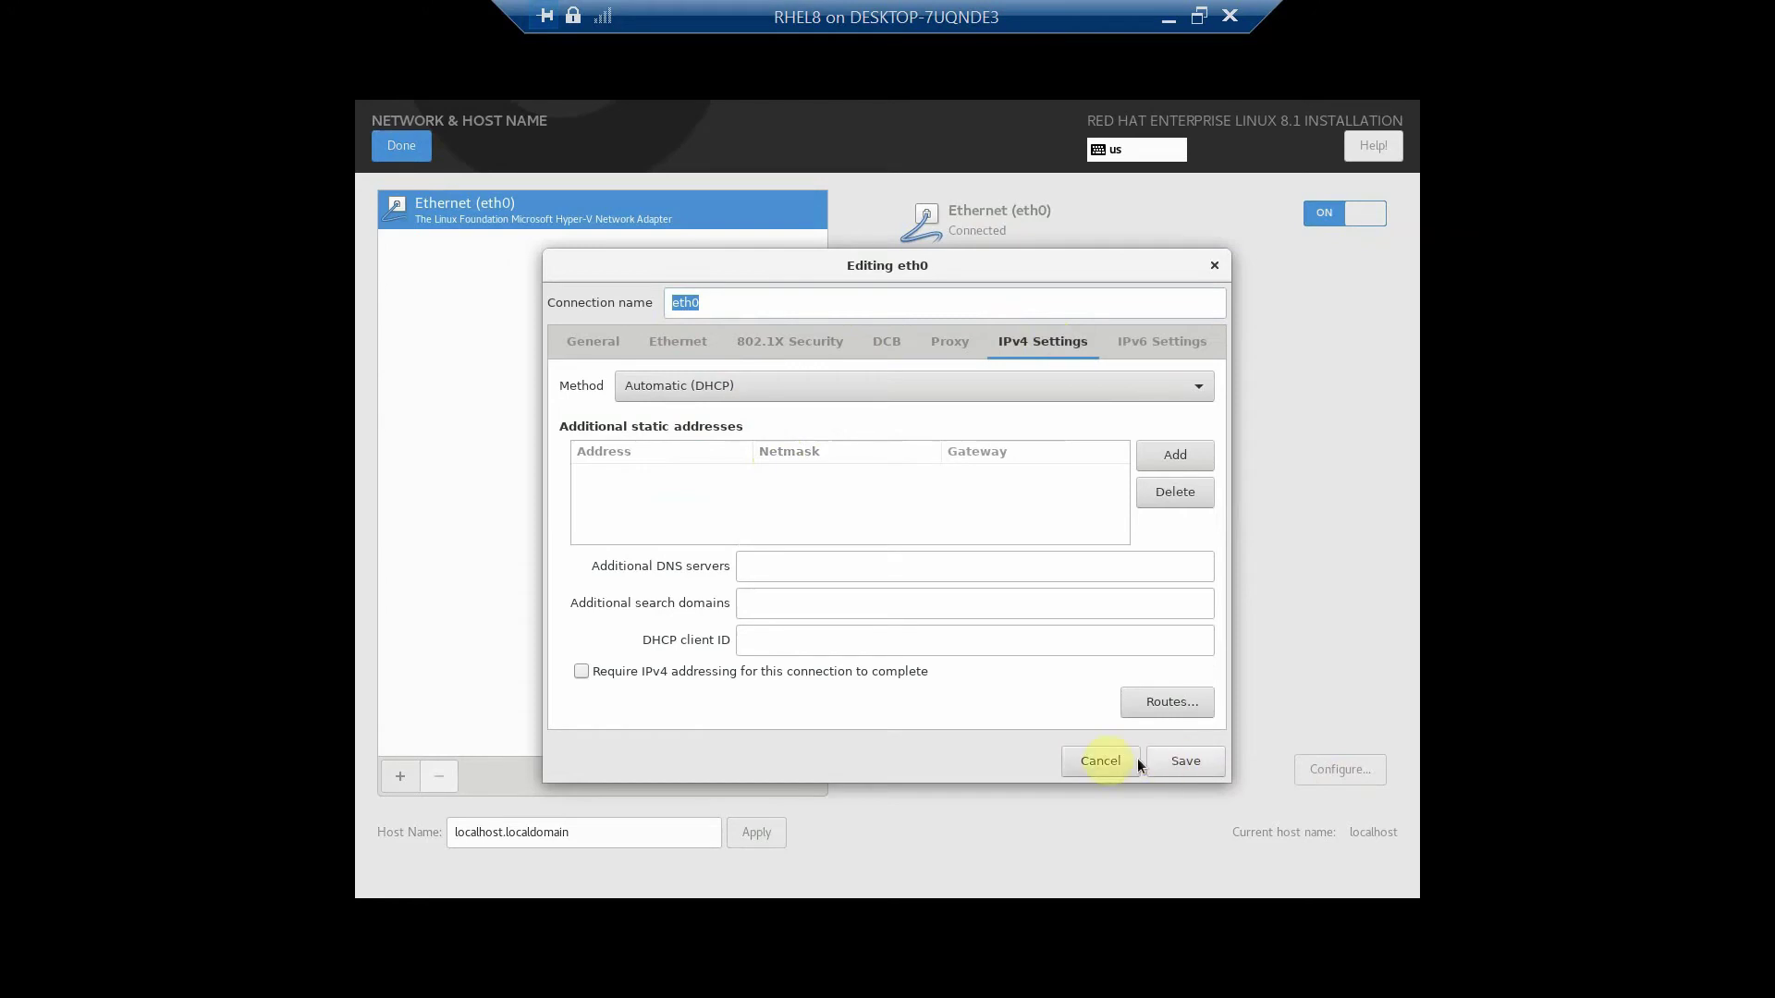
pyautogui.click(1101, 760)
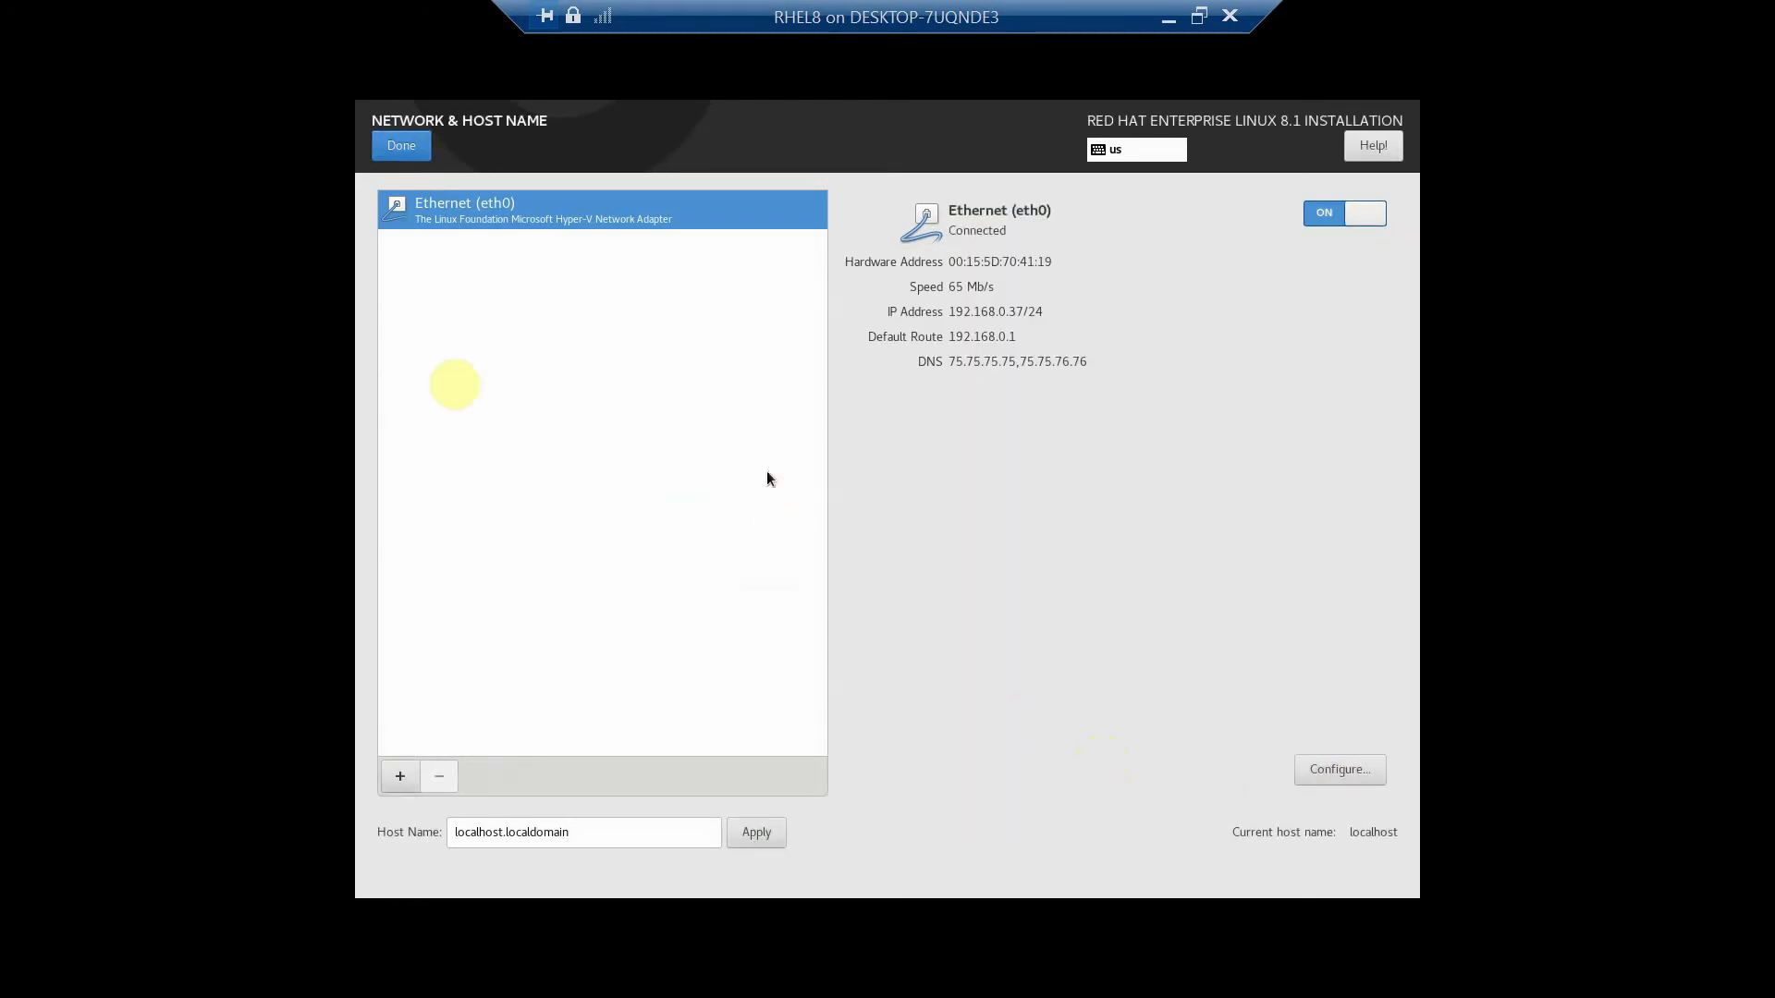
pyautogui.click(402, 147)
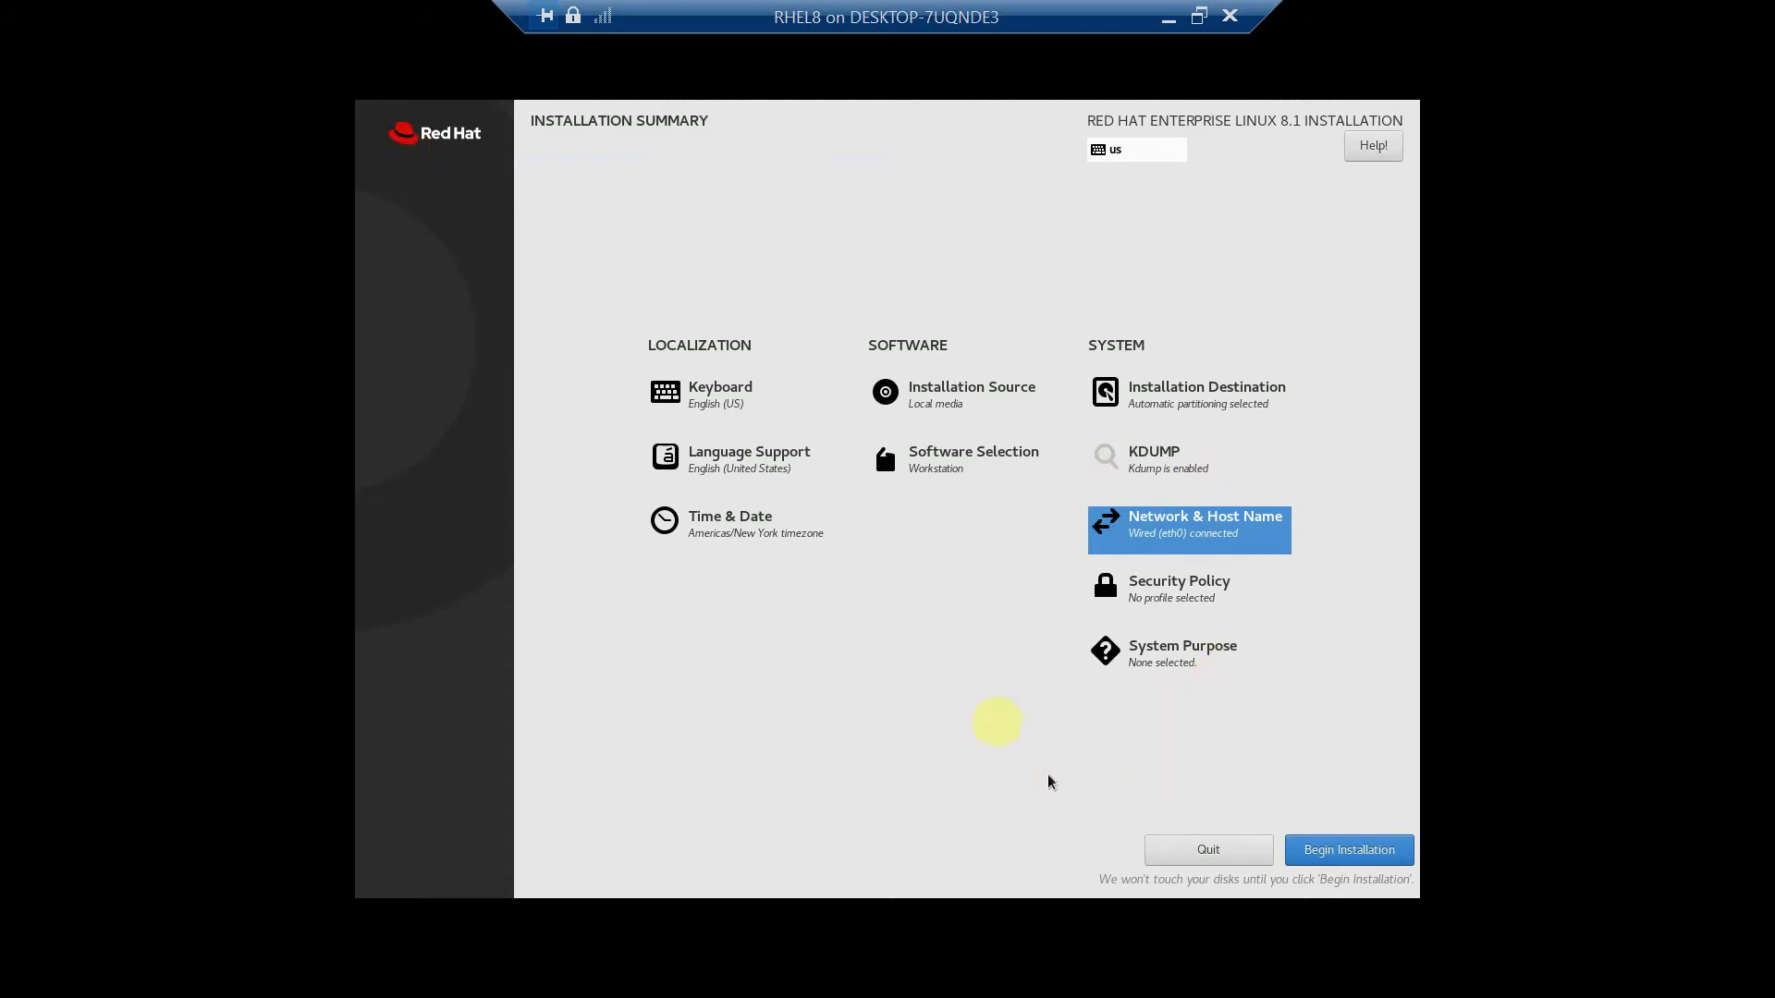
# Begin the RHEL 8.1 installation and set and confirm the root password
pyautogui.click(1327, 859)
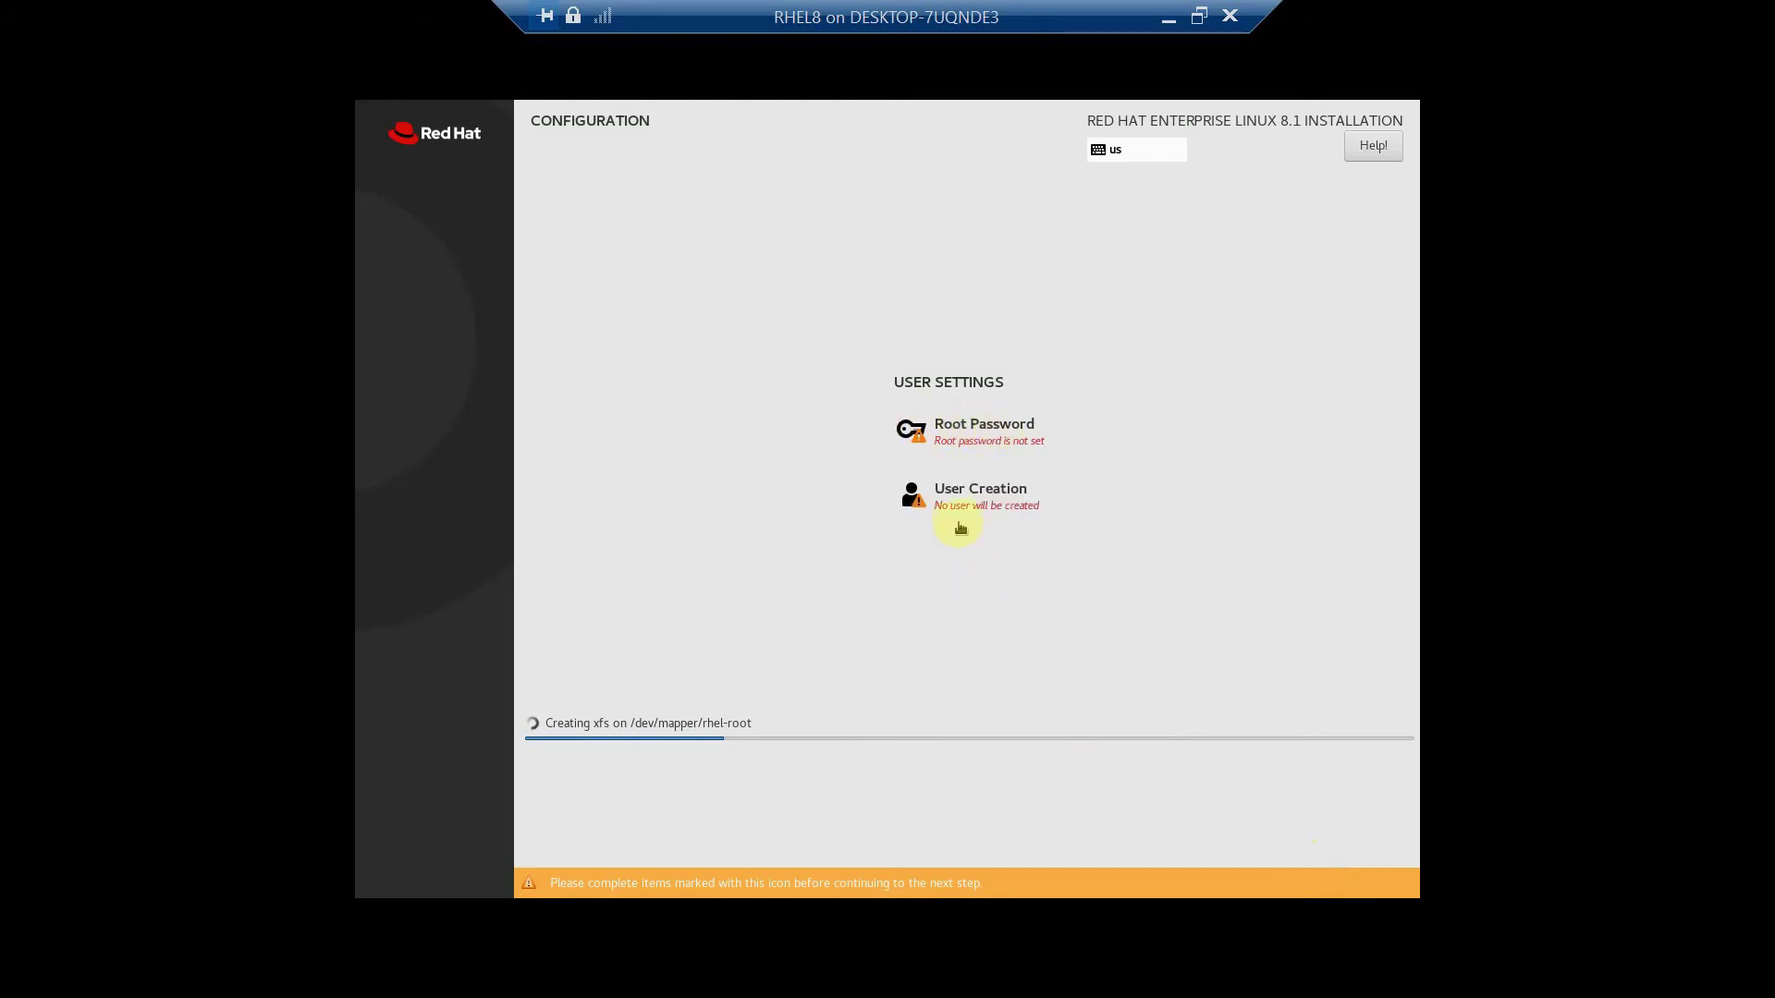
pyautogui.click(960, 431)
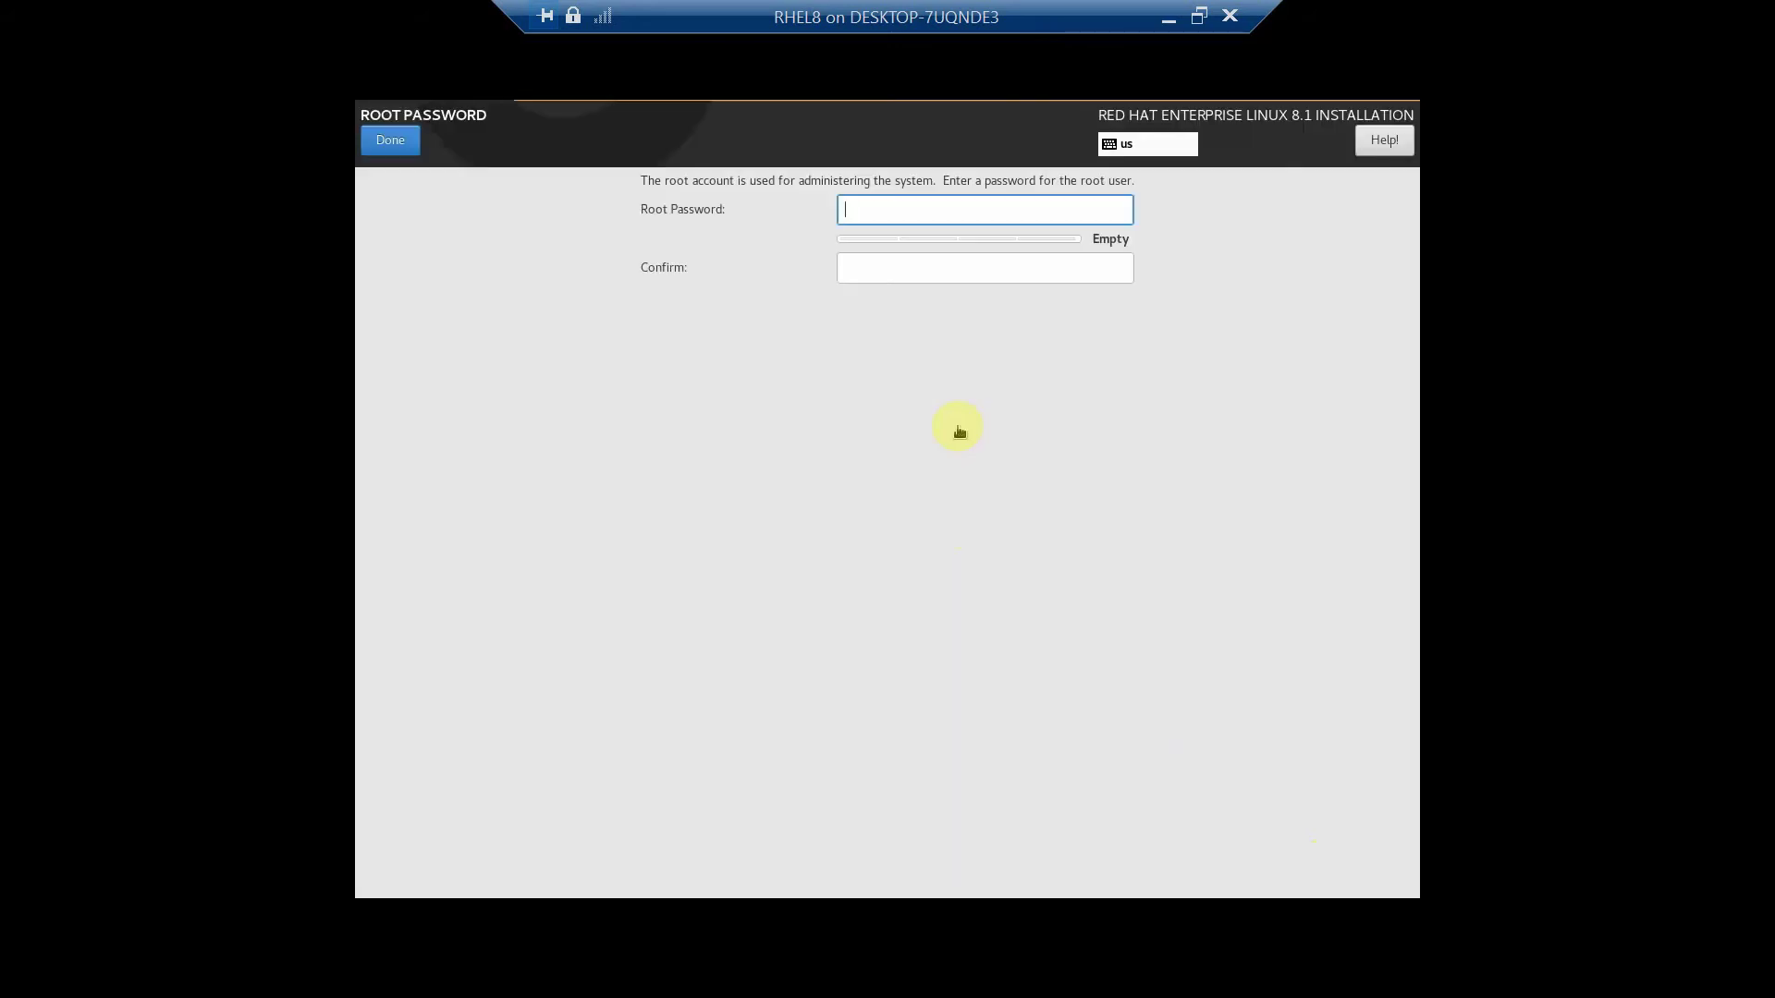
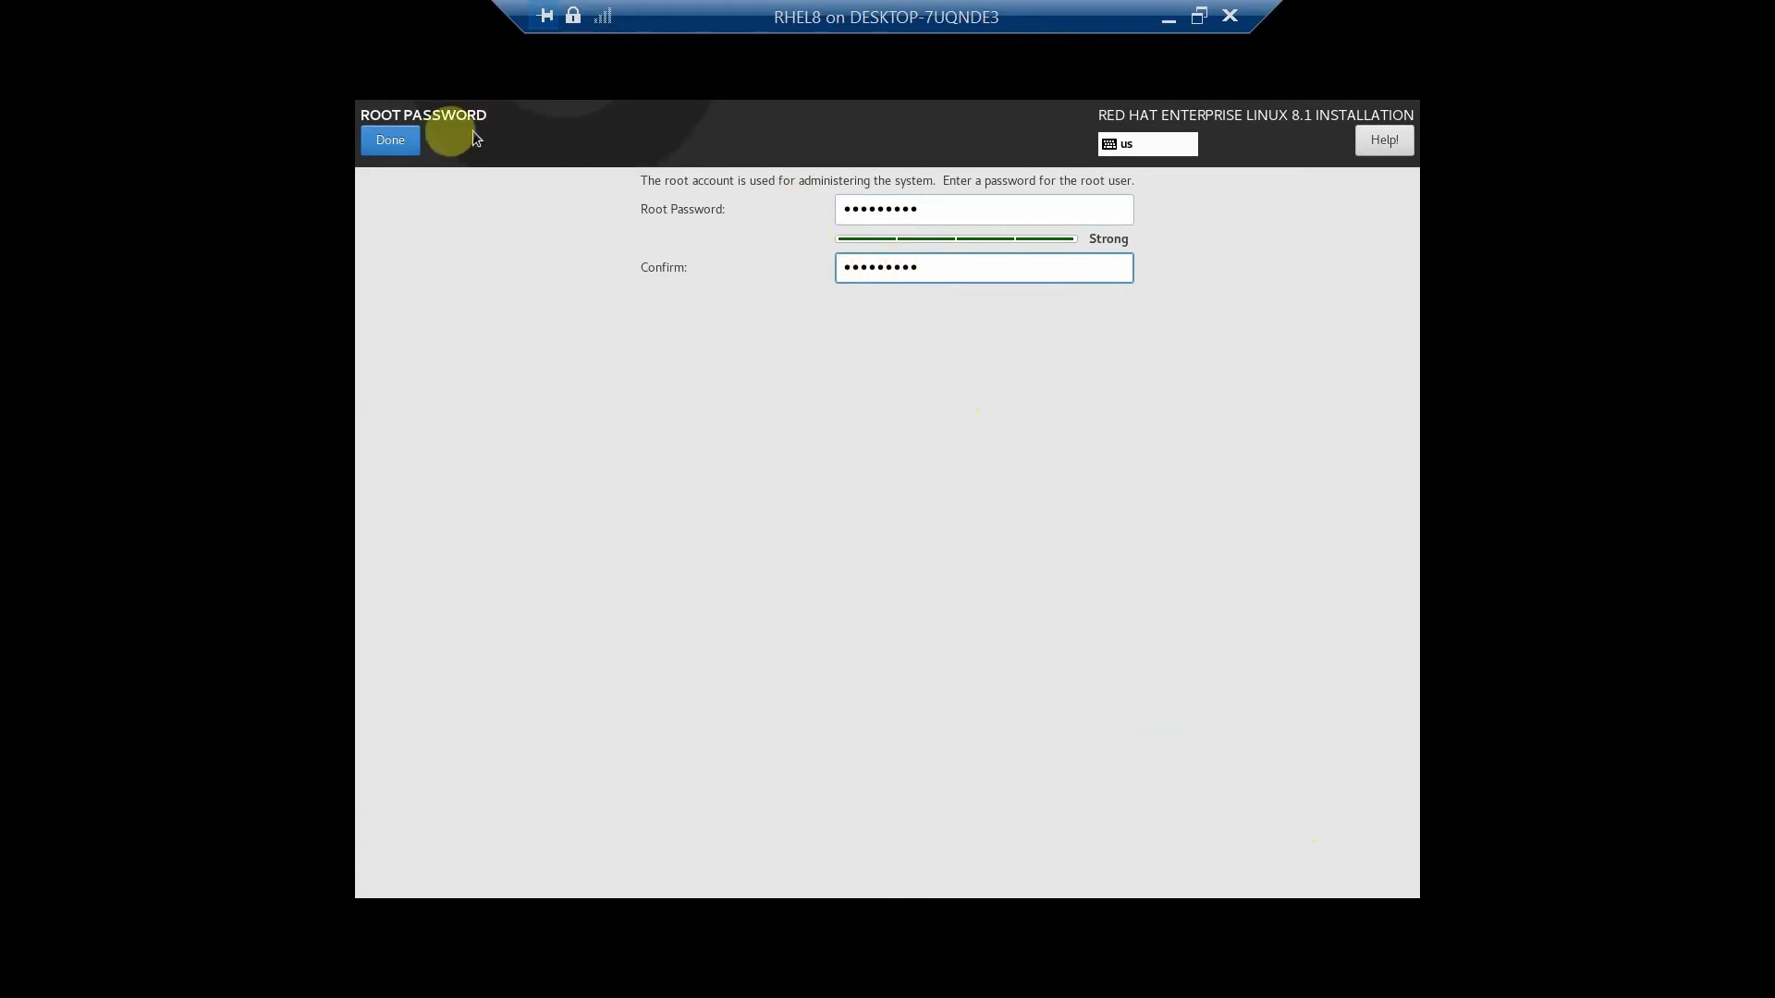
pyautogui.click(388, 141)
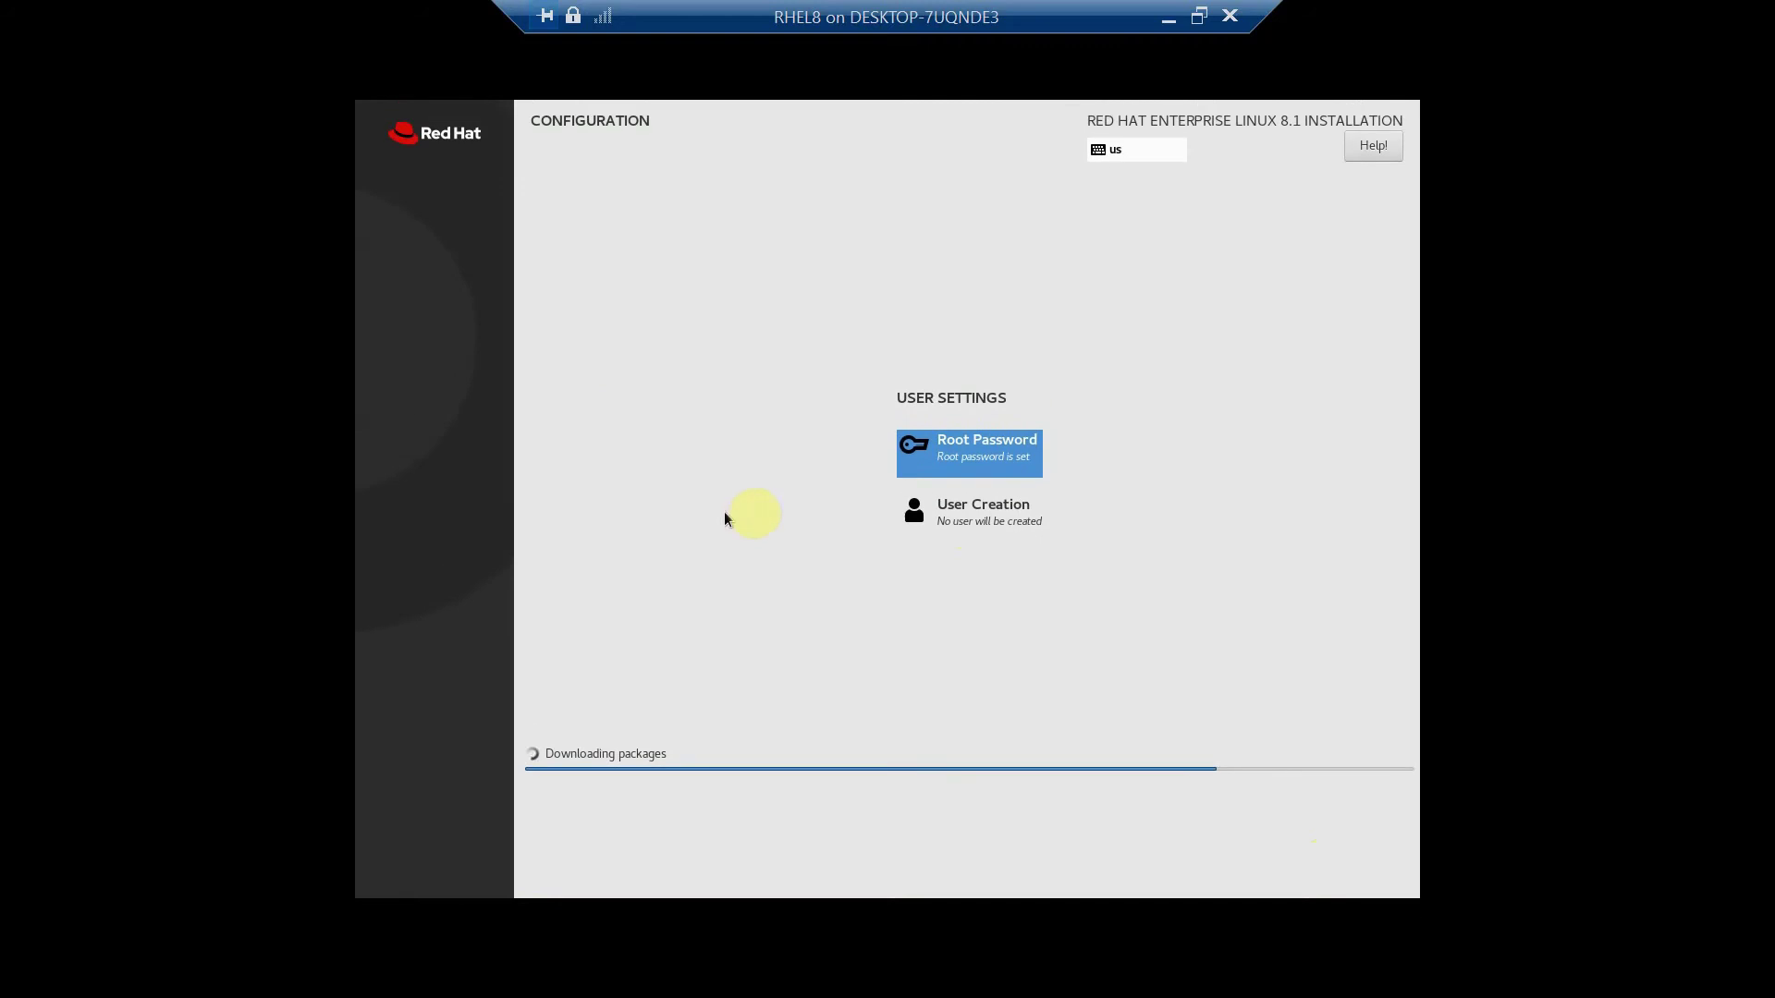
# Create administrator user albin with a password, accepting it despite the password warning
pyautogui.click(964, 516)
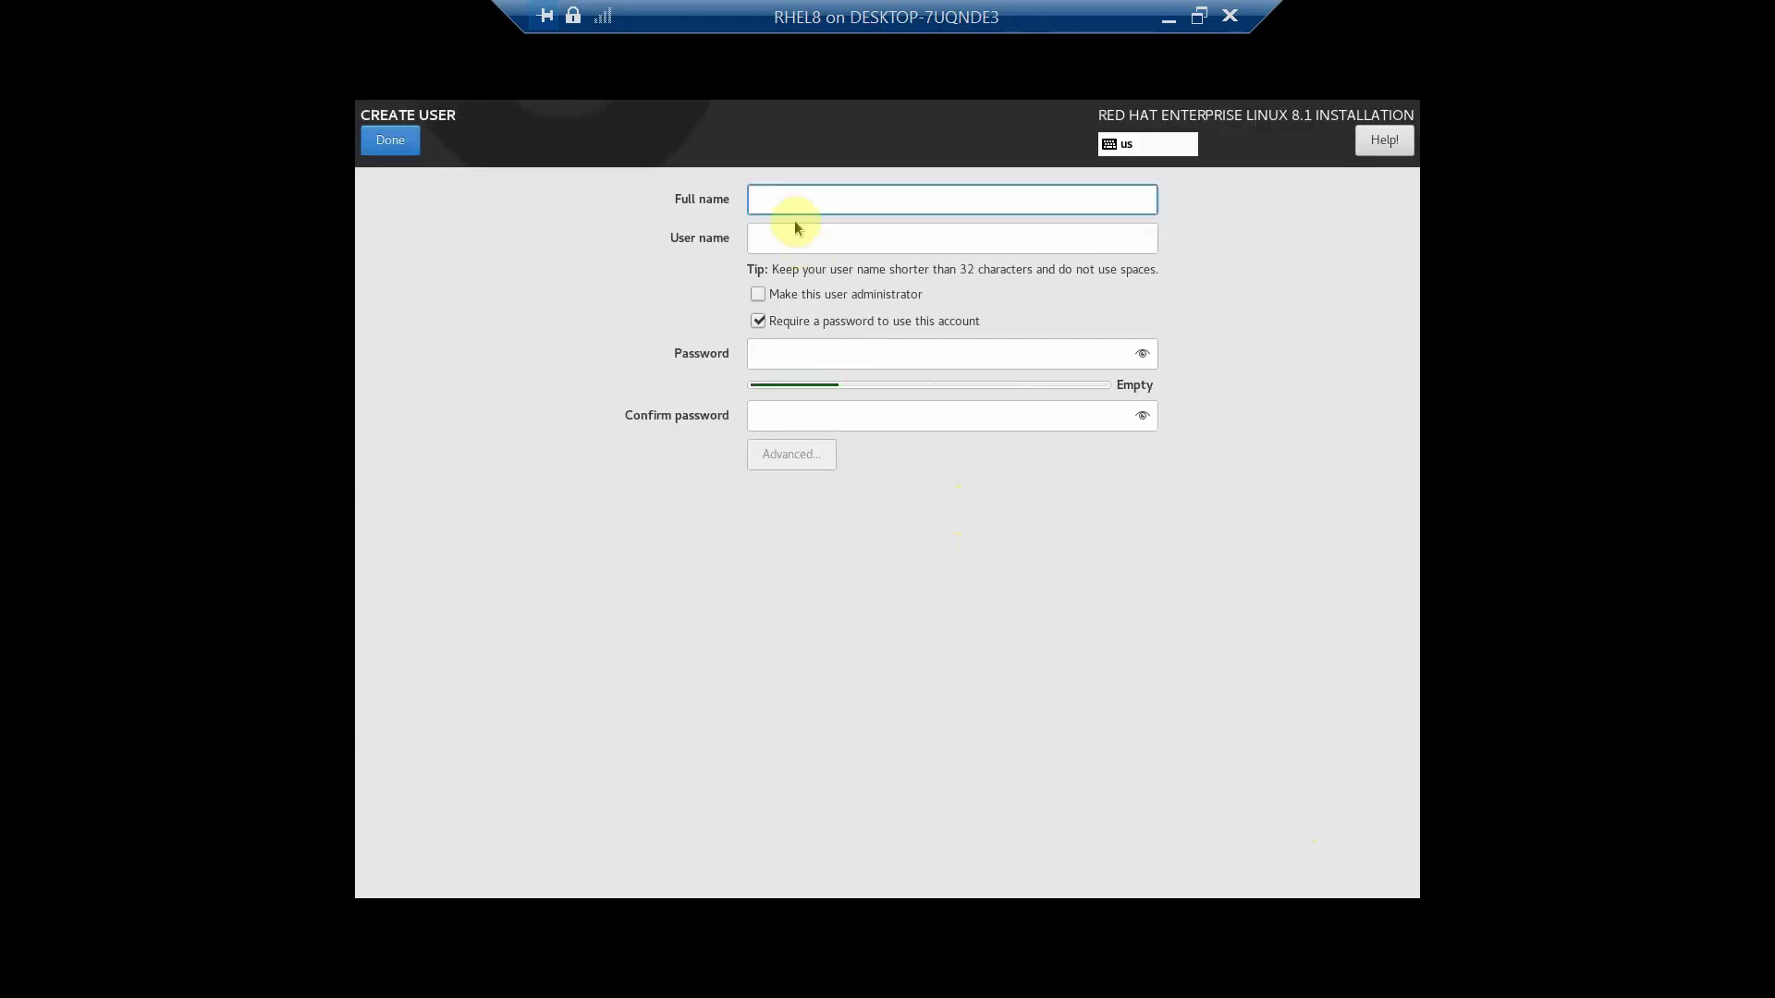
pyautogui.write('albin')
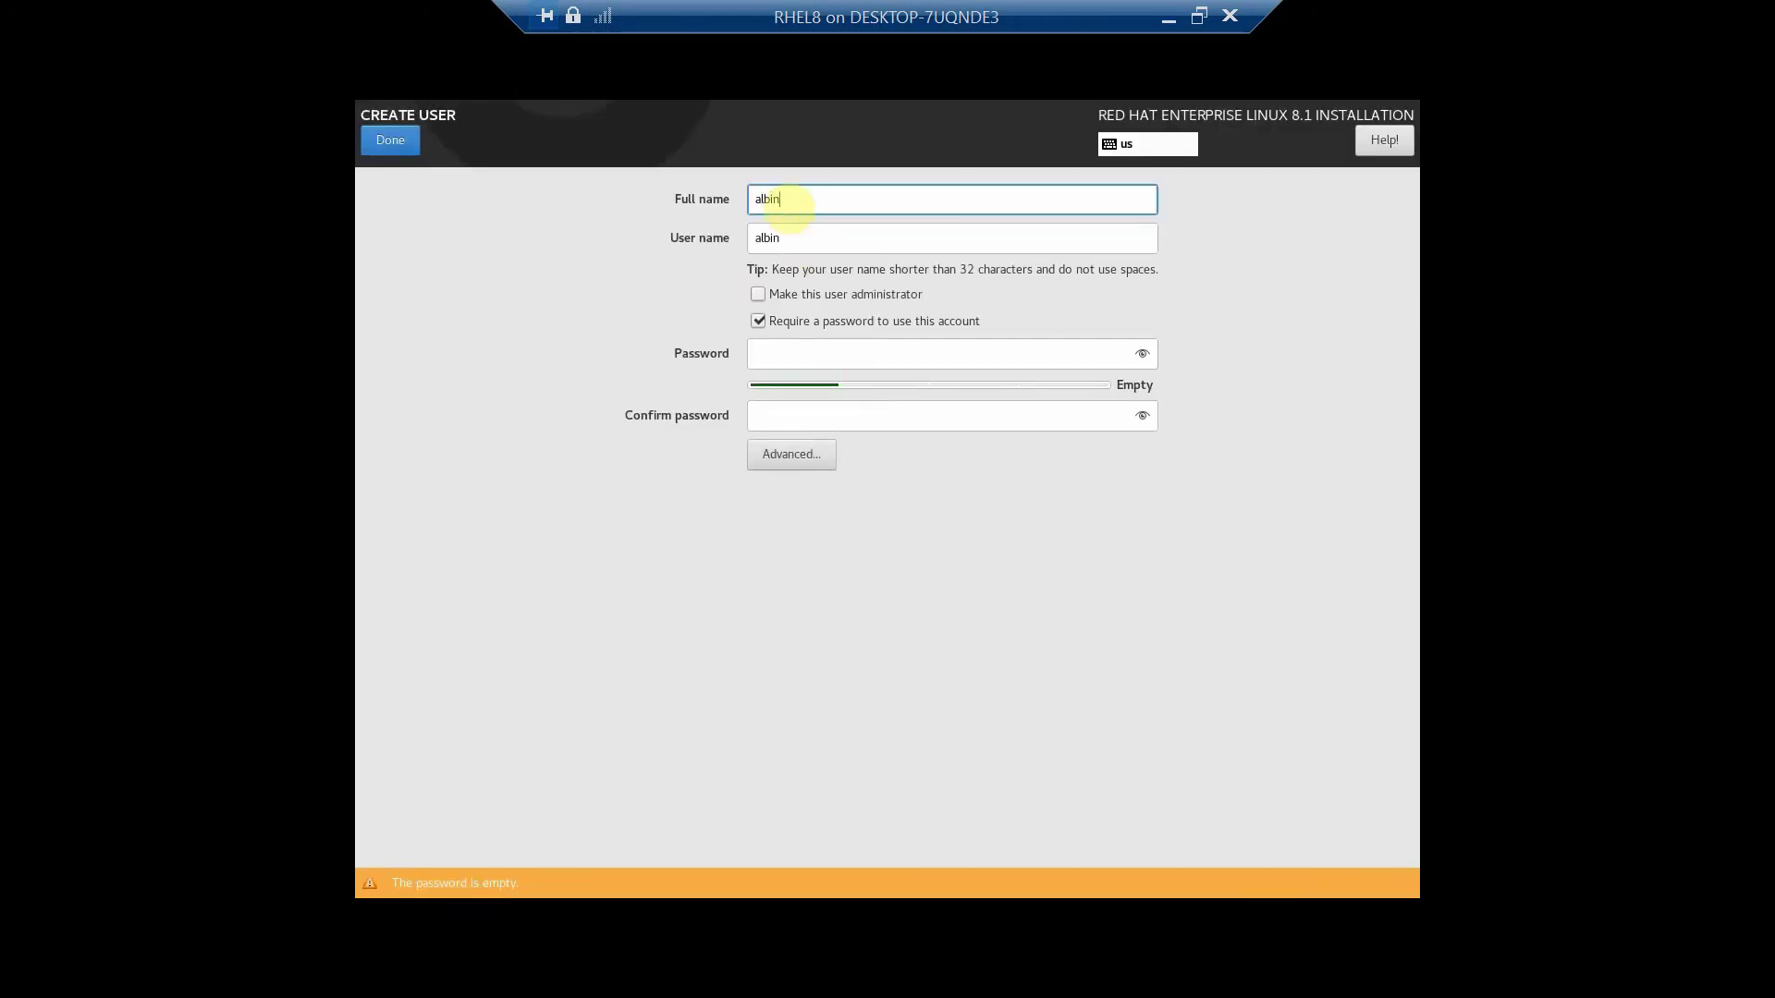
pyautogui.click(757, 294)
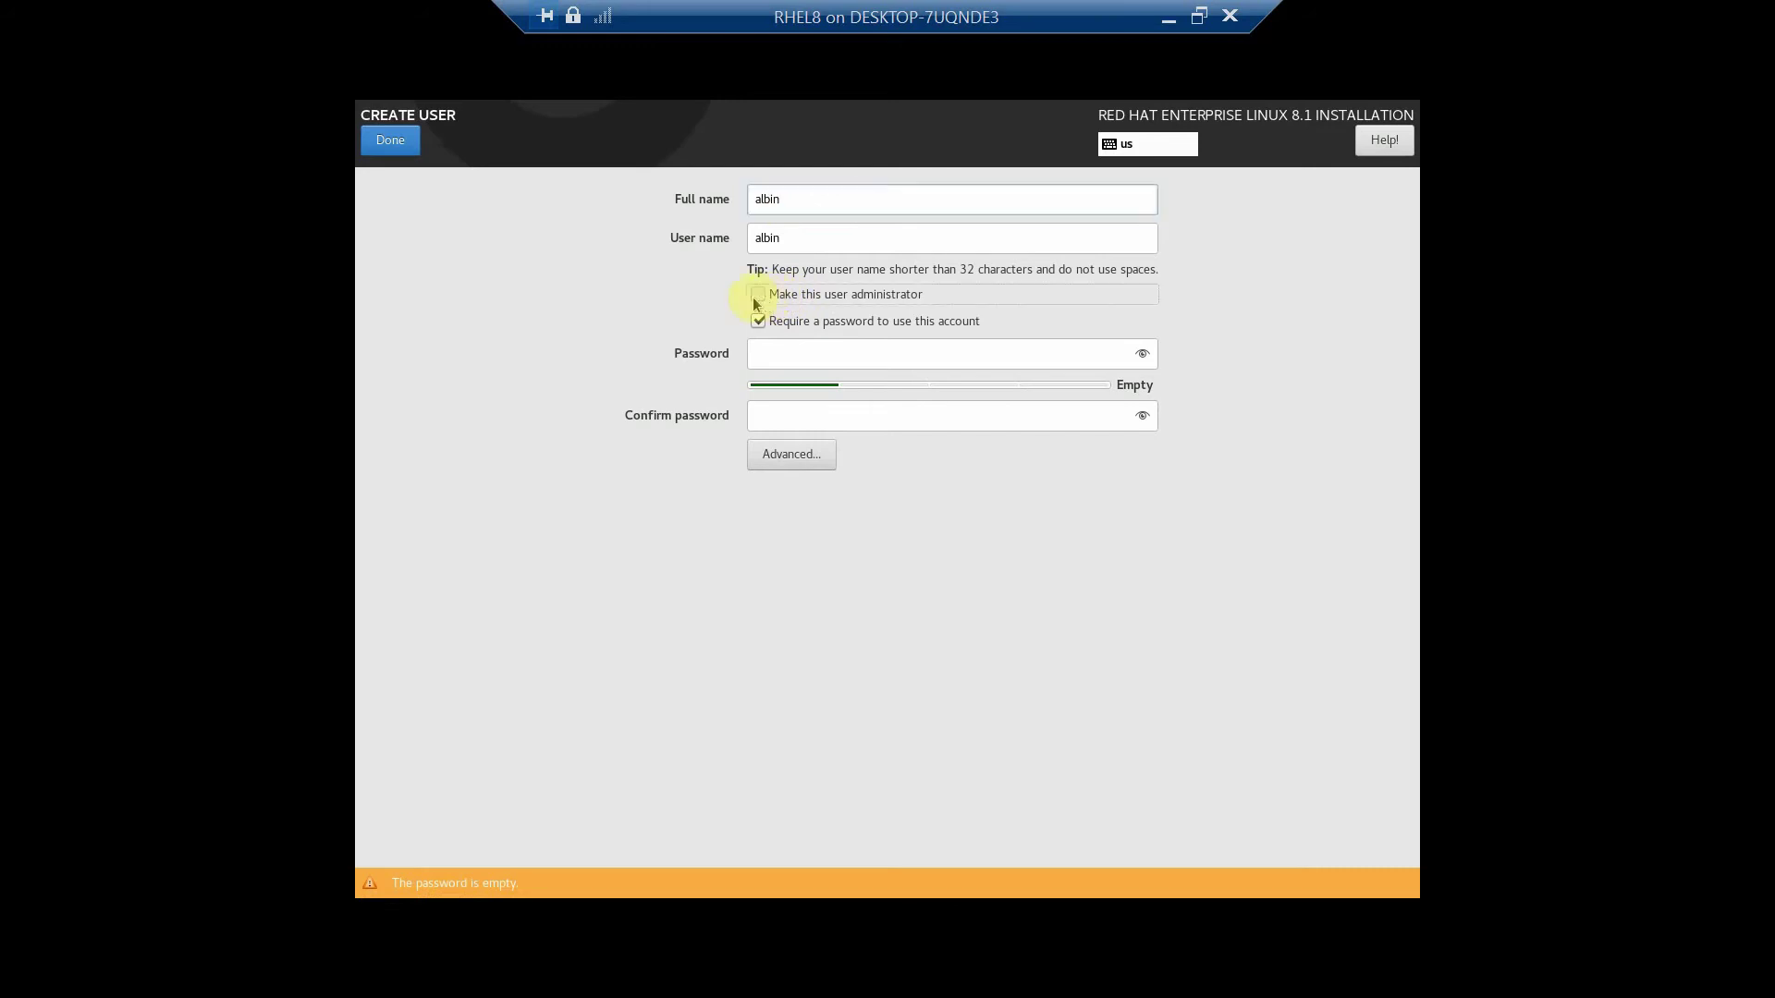
pyautogui.click(792, 355)
pyautogui.write('•')
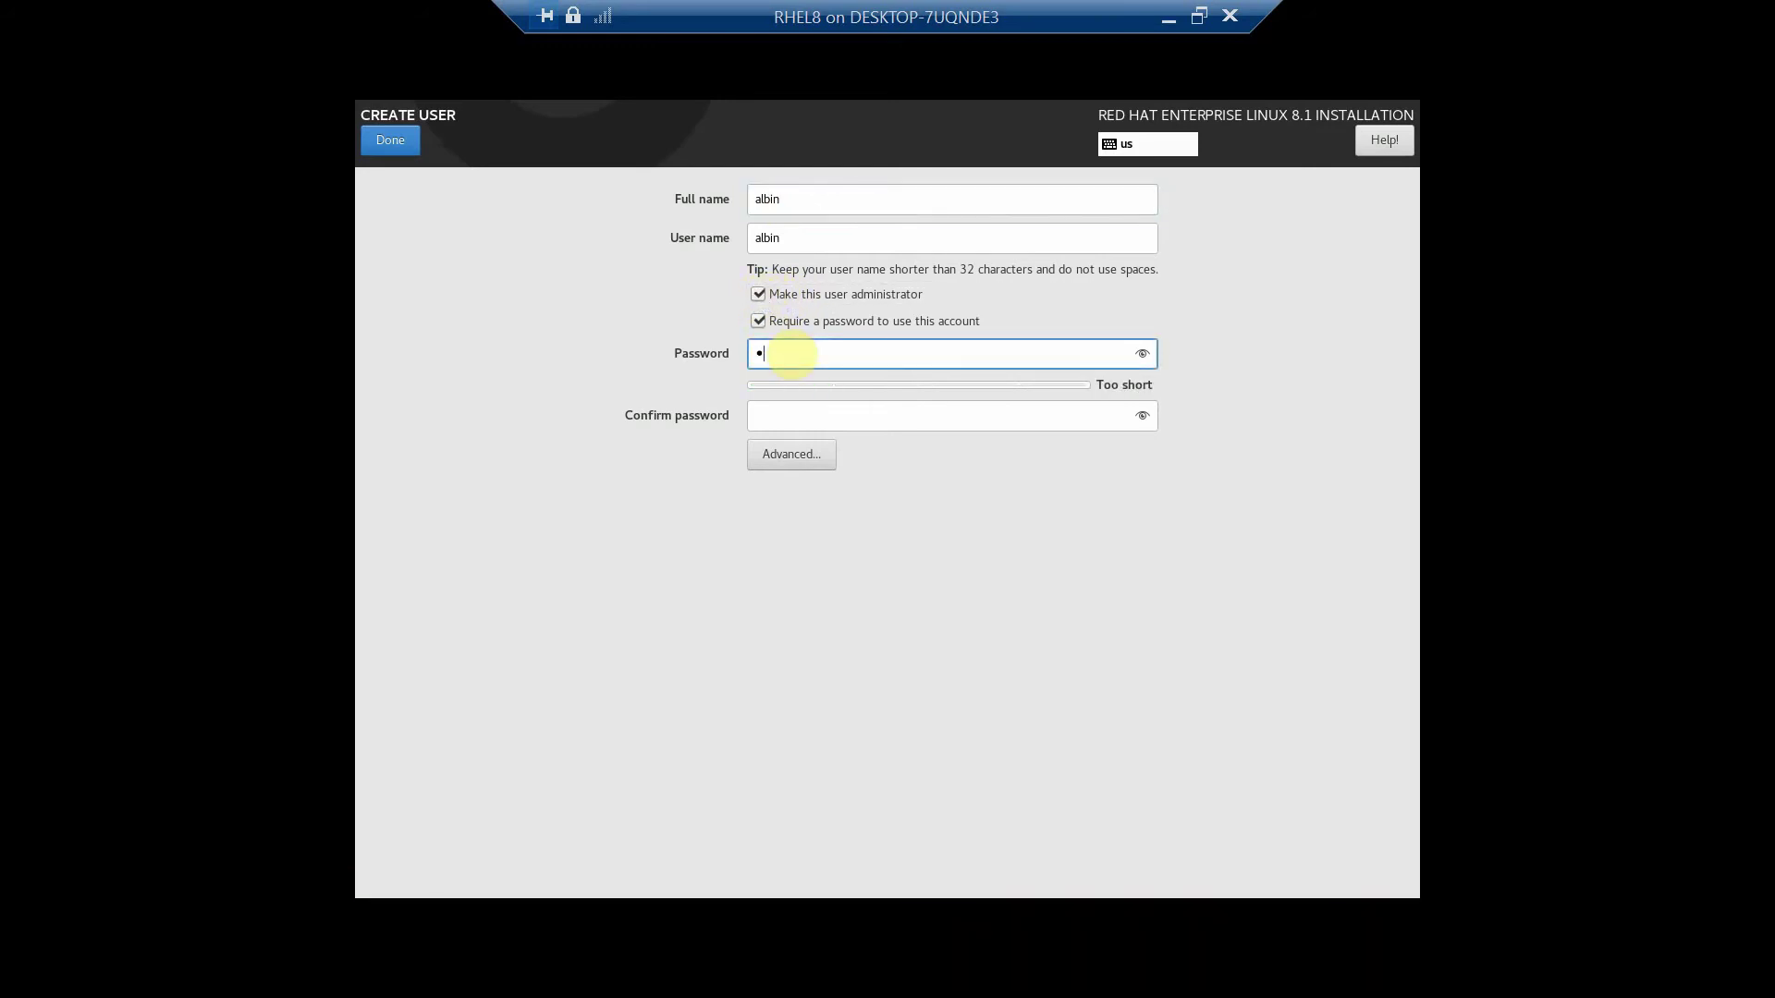
pyautogui.write('••••')
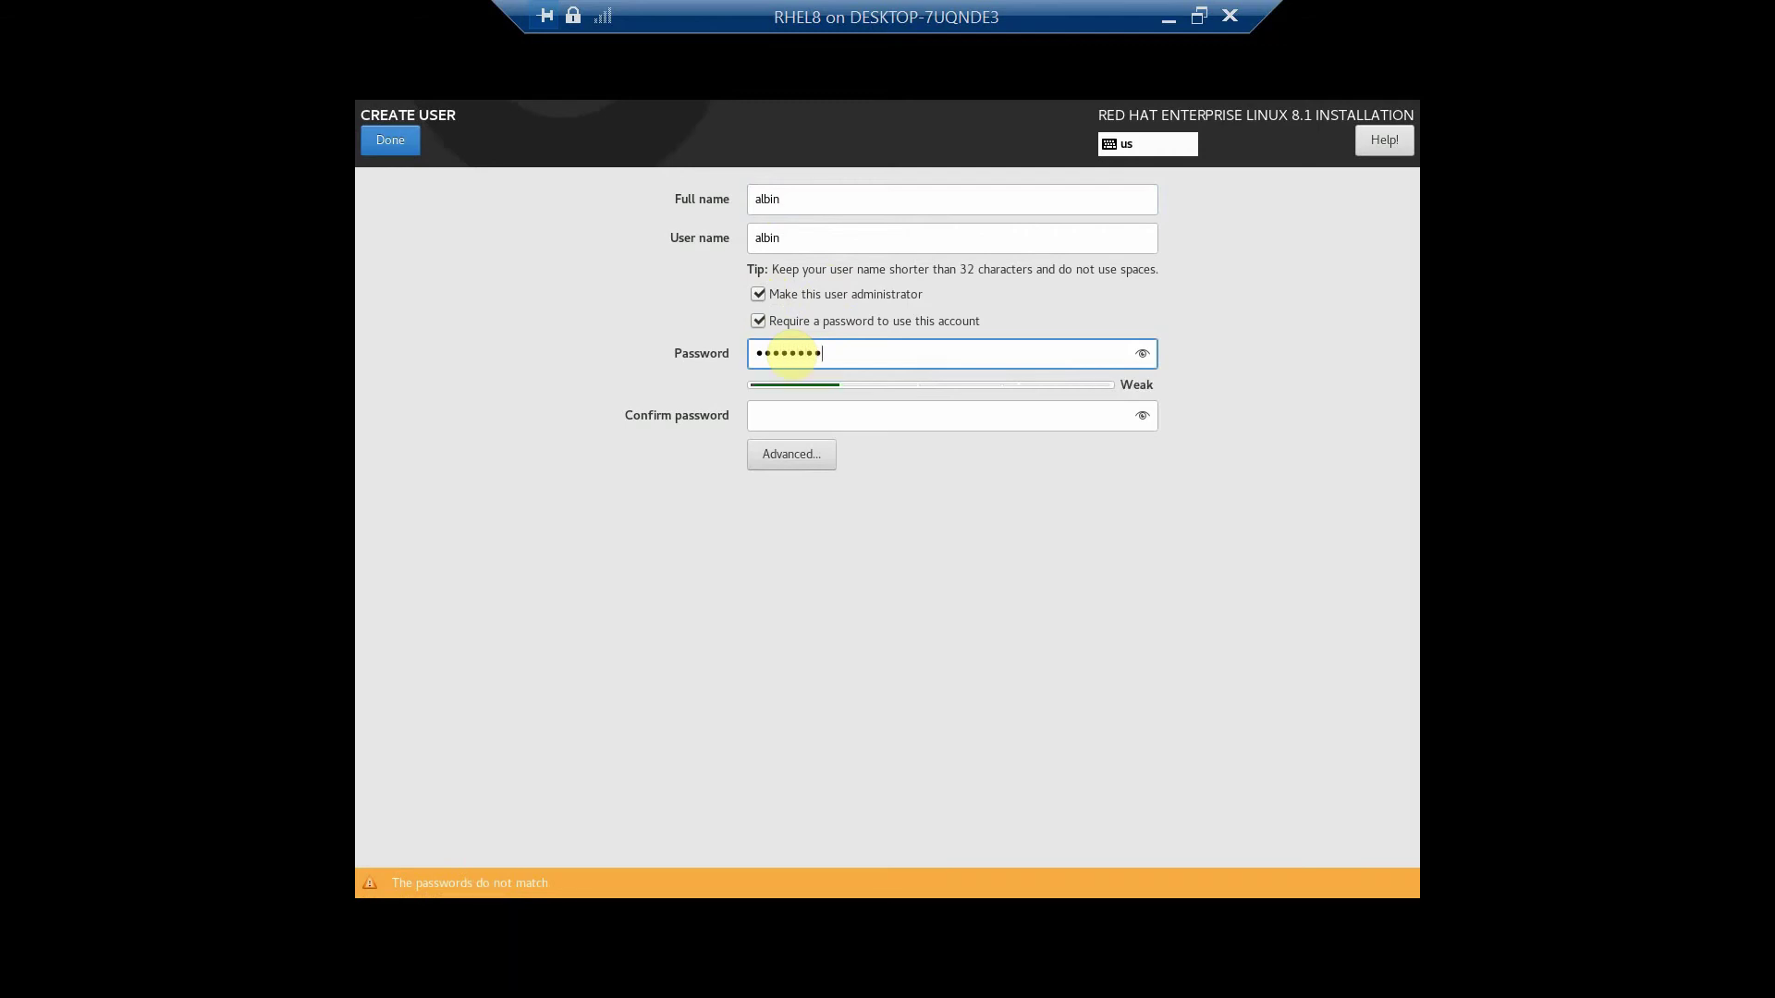
pyautogui.click(937, 420)
pyautogui.write('•')
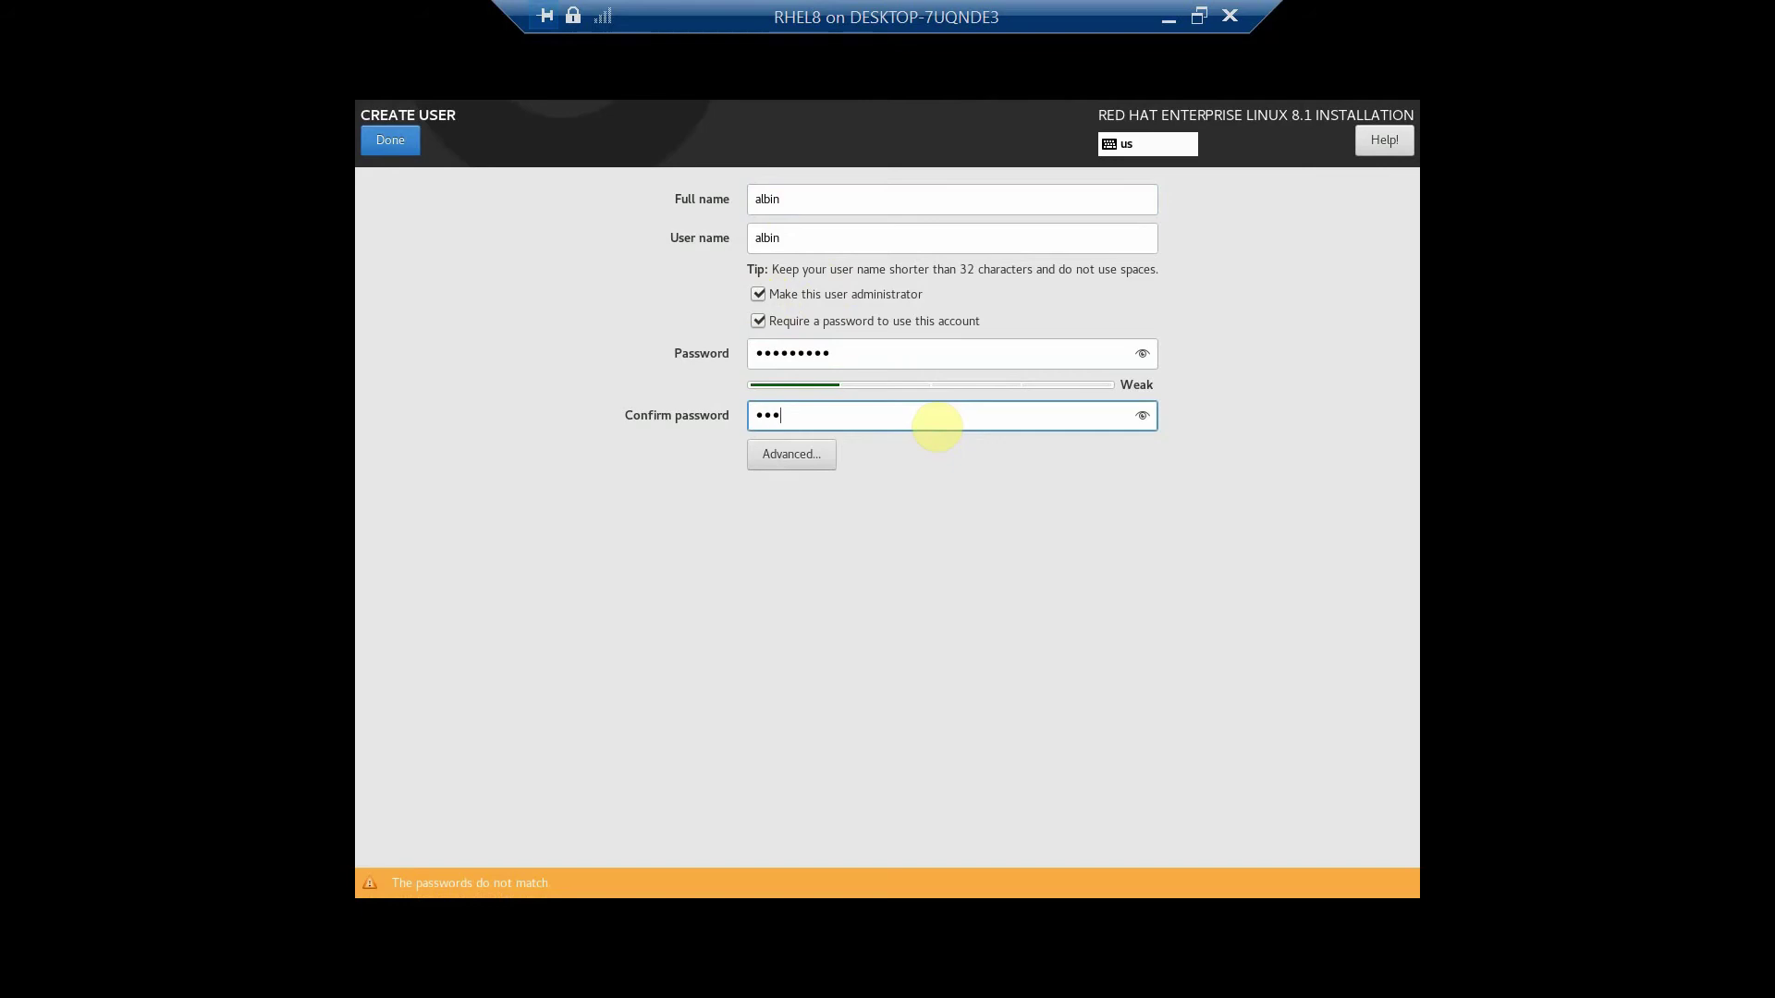
pyautogui.write('•')
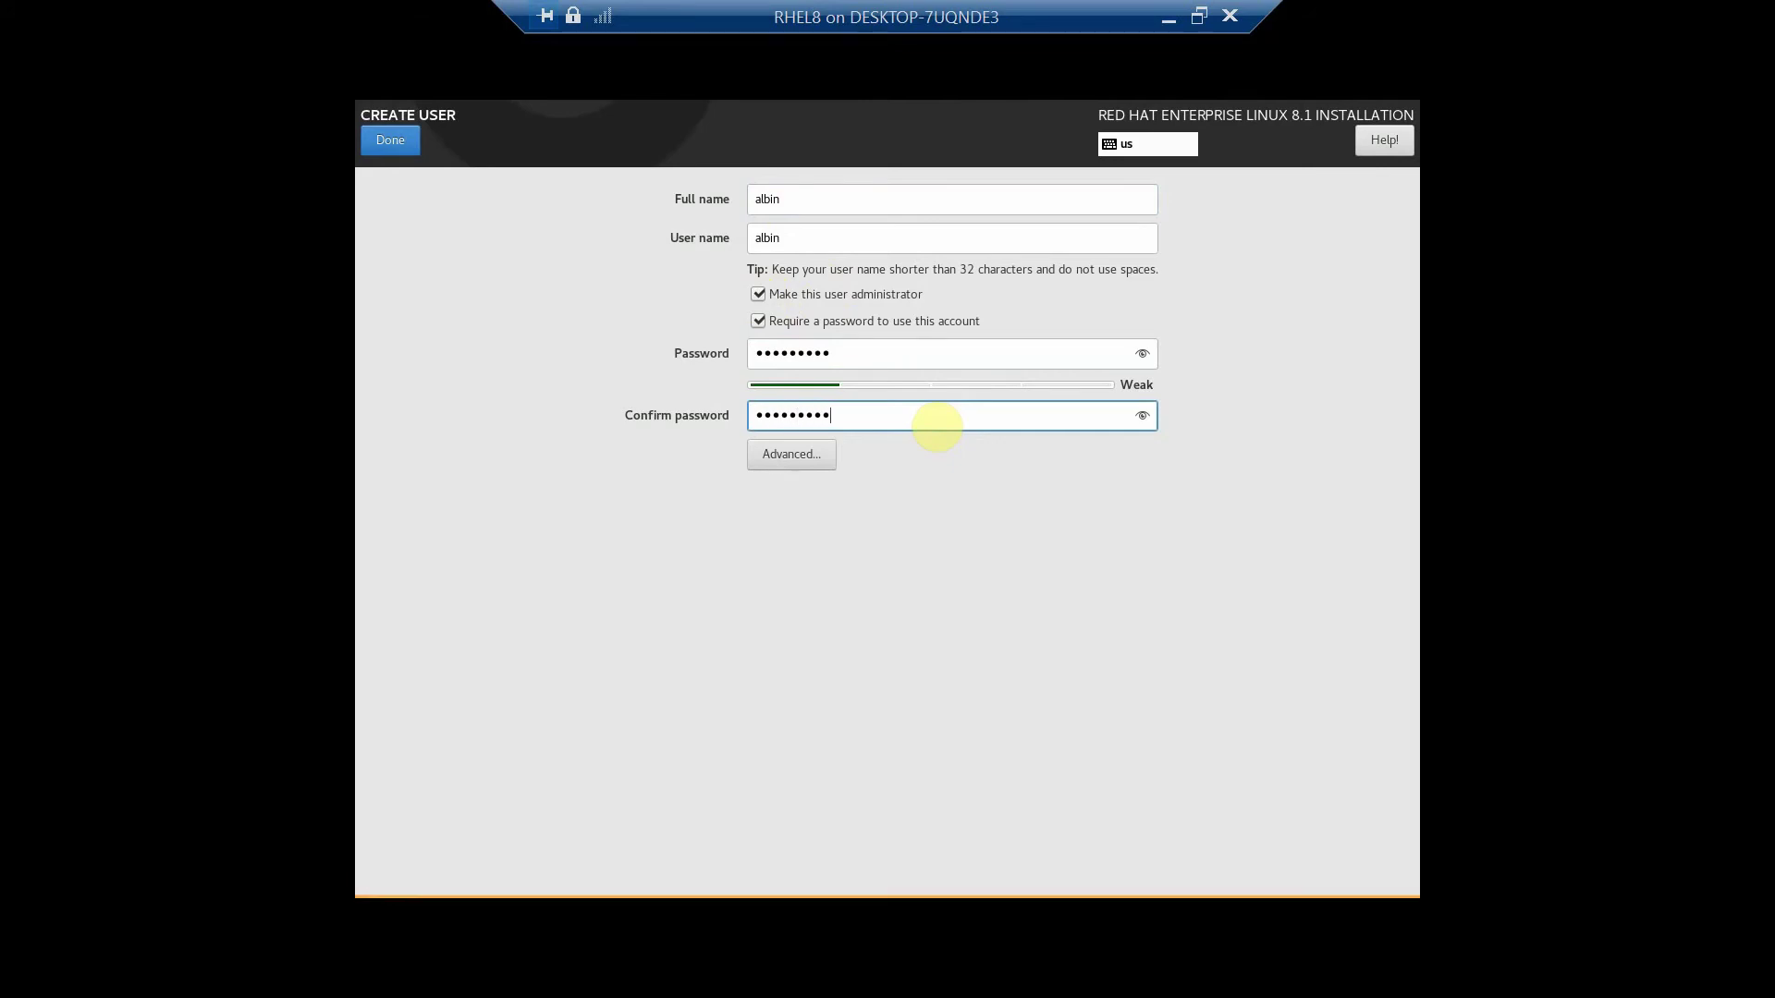
pyautogui.click(402, 146)
pyautogui.click(401, 146)
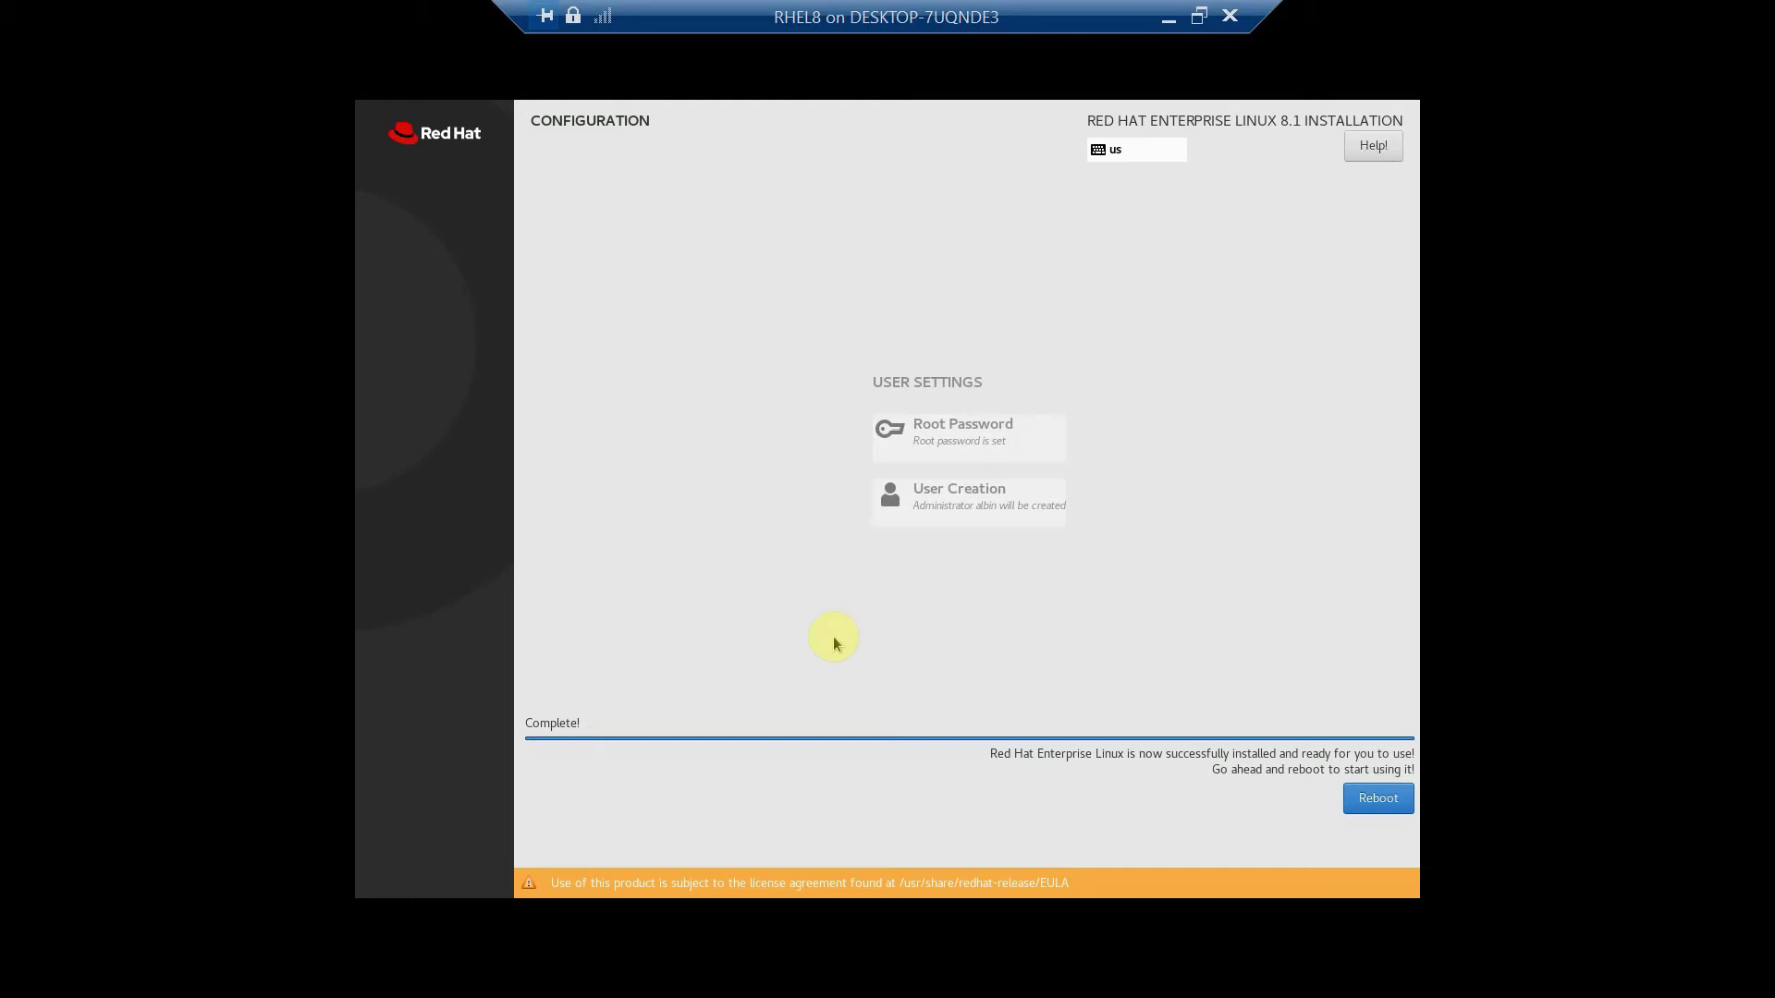
# Leave full screen and attempt to eject the installation disc from the DVD drive
pyautogui.click(1198, 17)
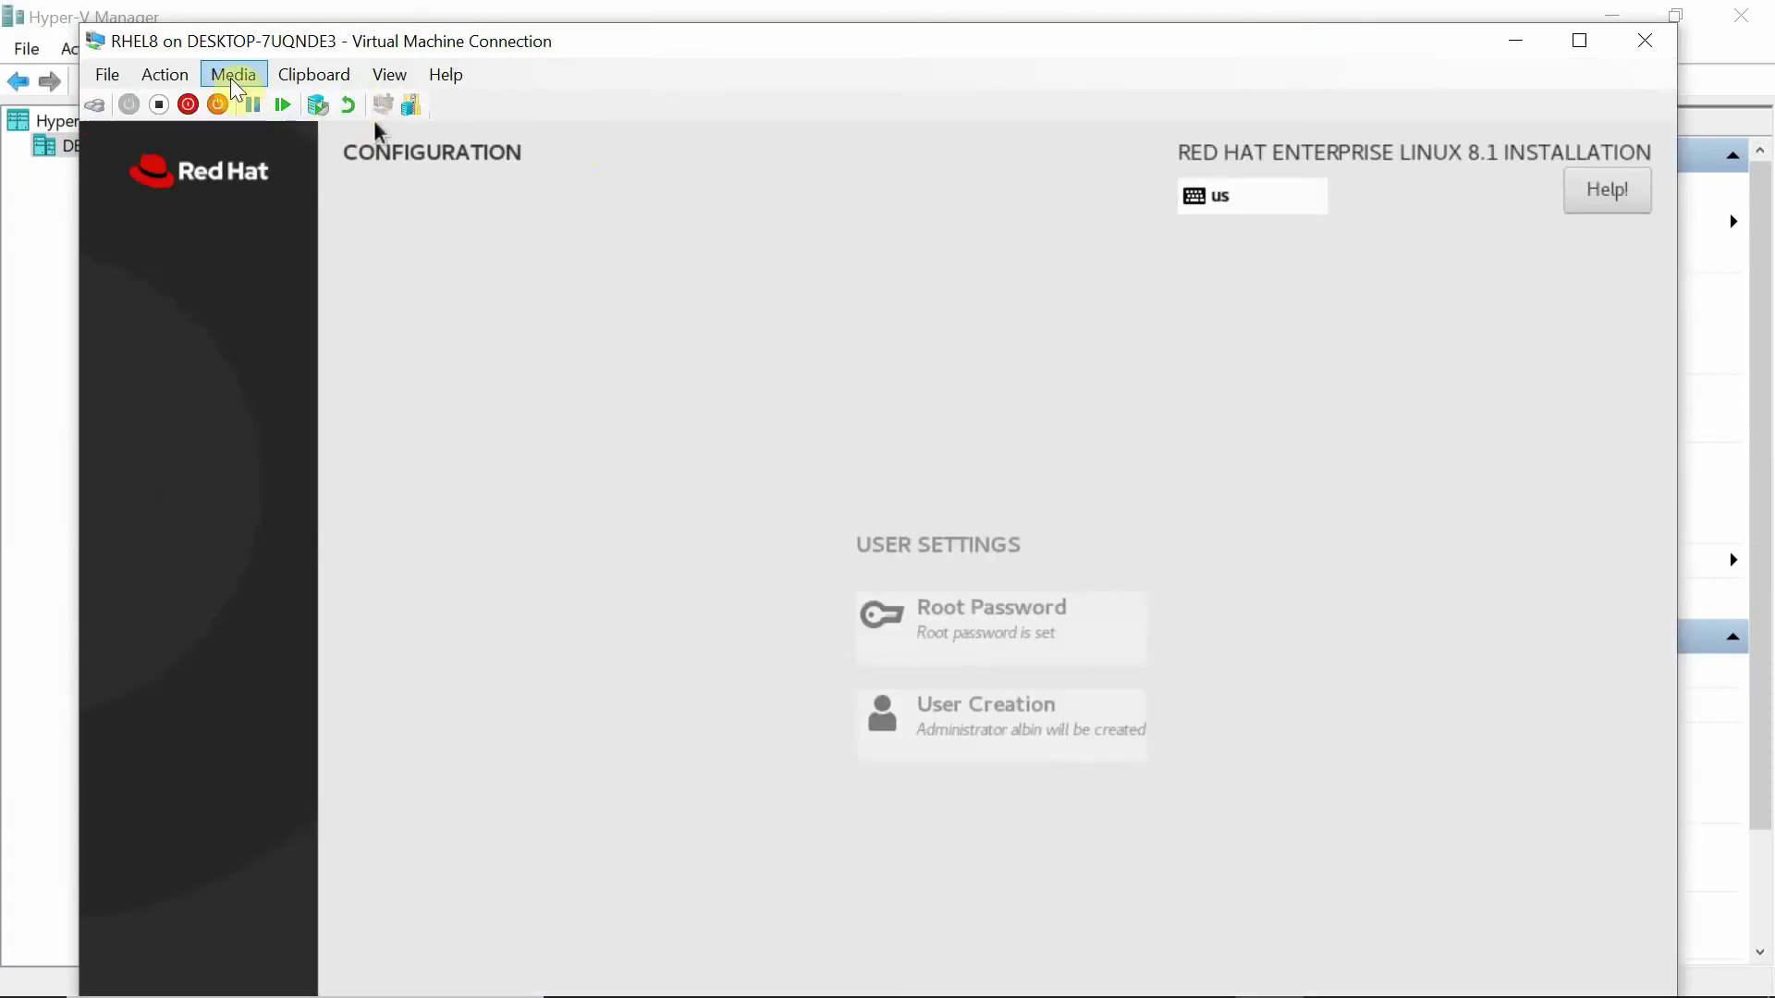
pyautogui.click(233, 75)
pyautogui.moveTo(282, 103)
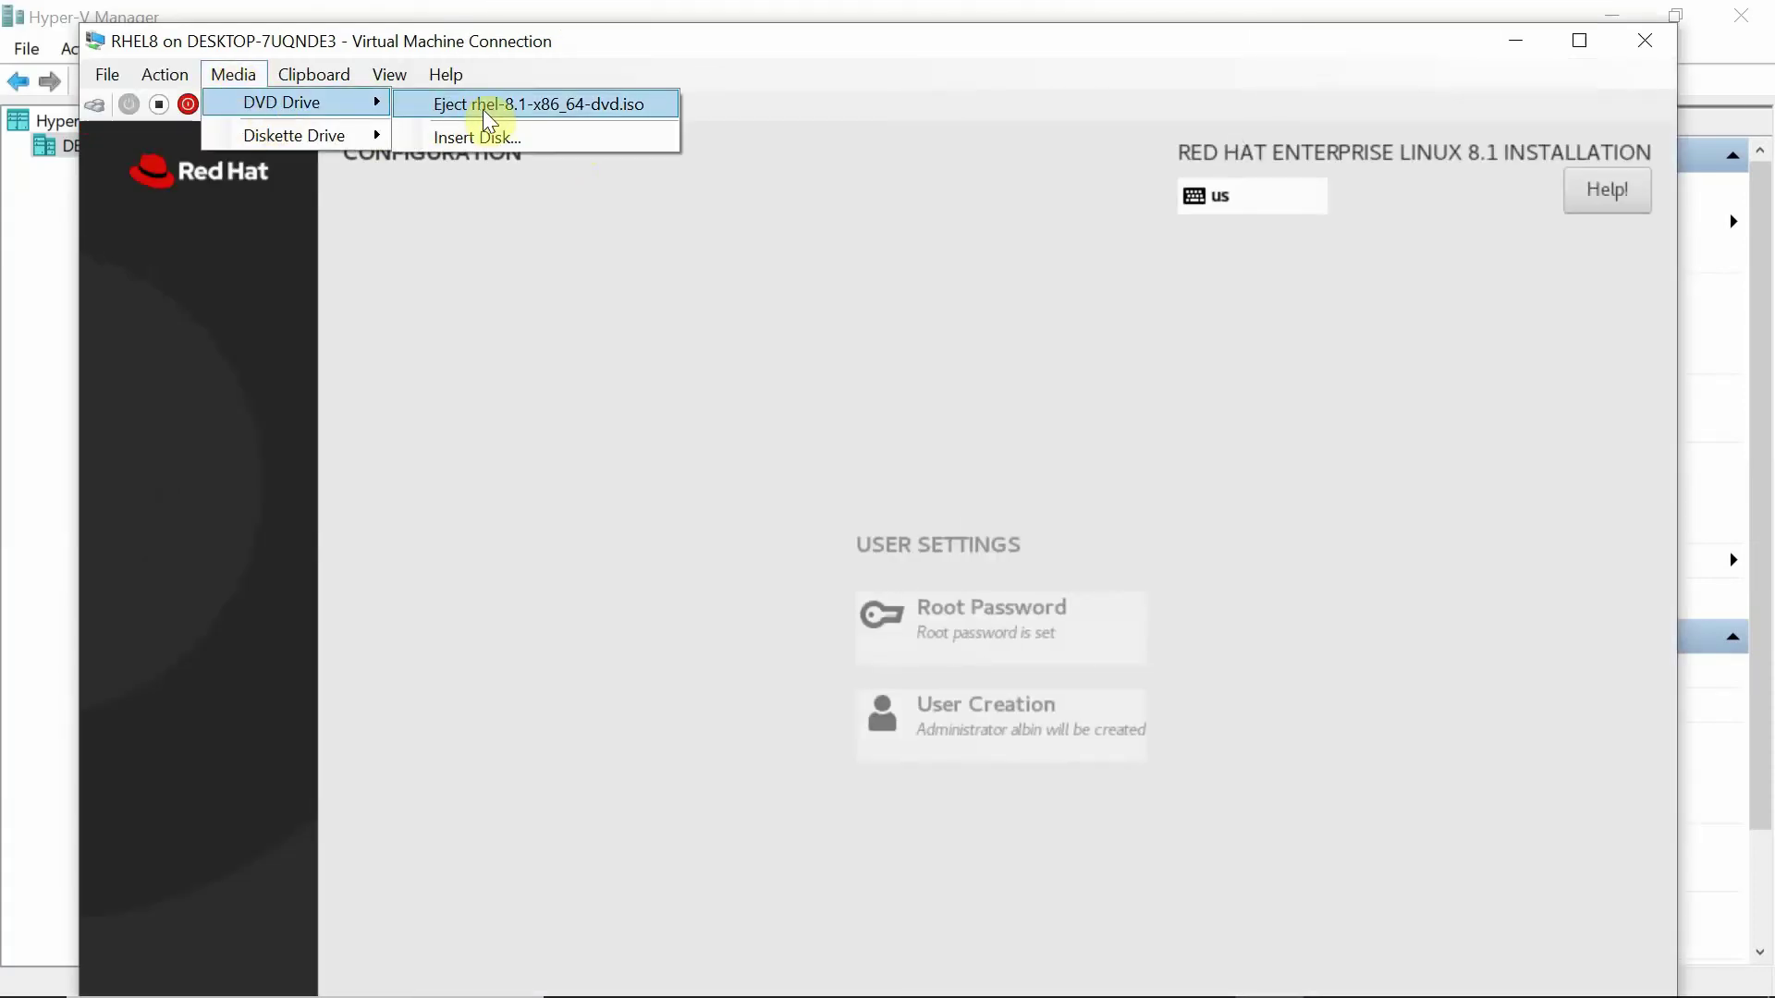
pyautogui.click(812, 80)
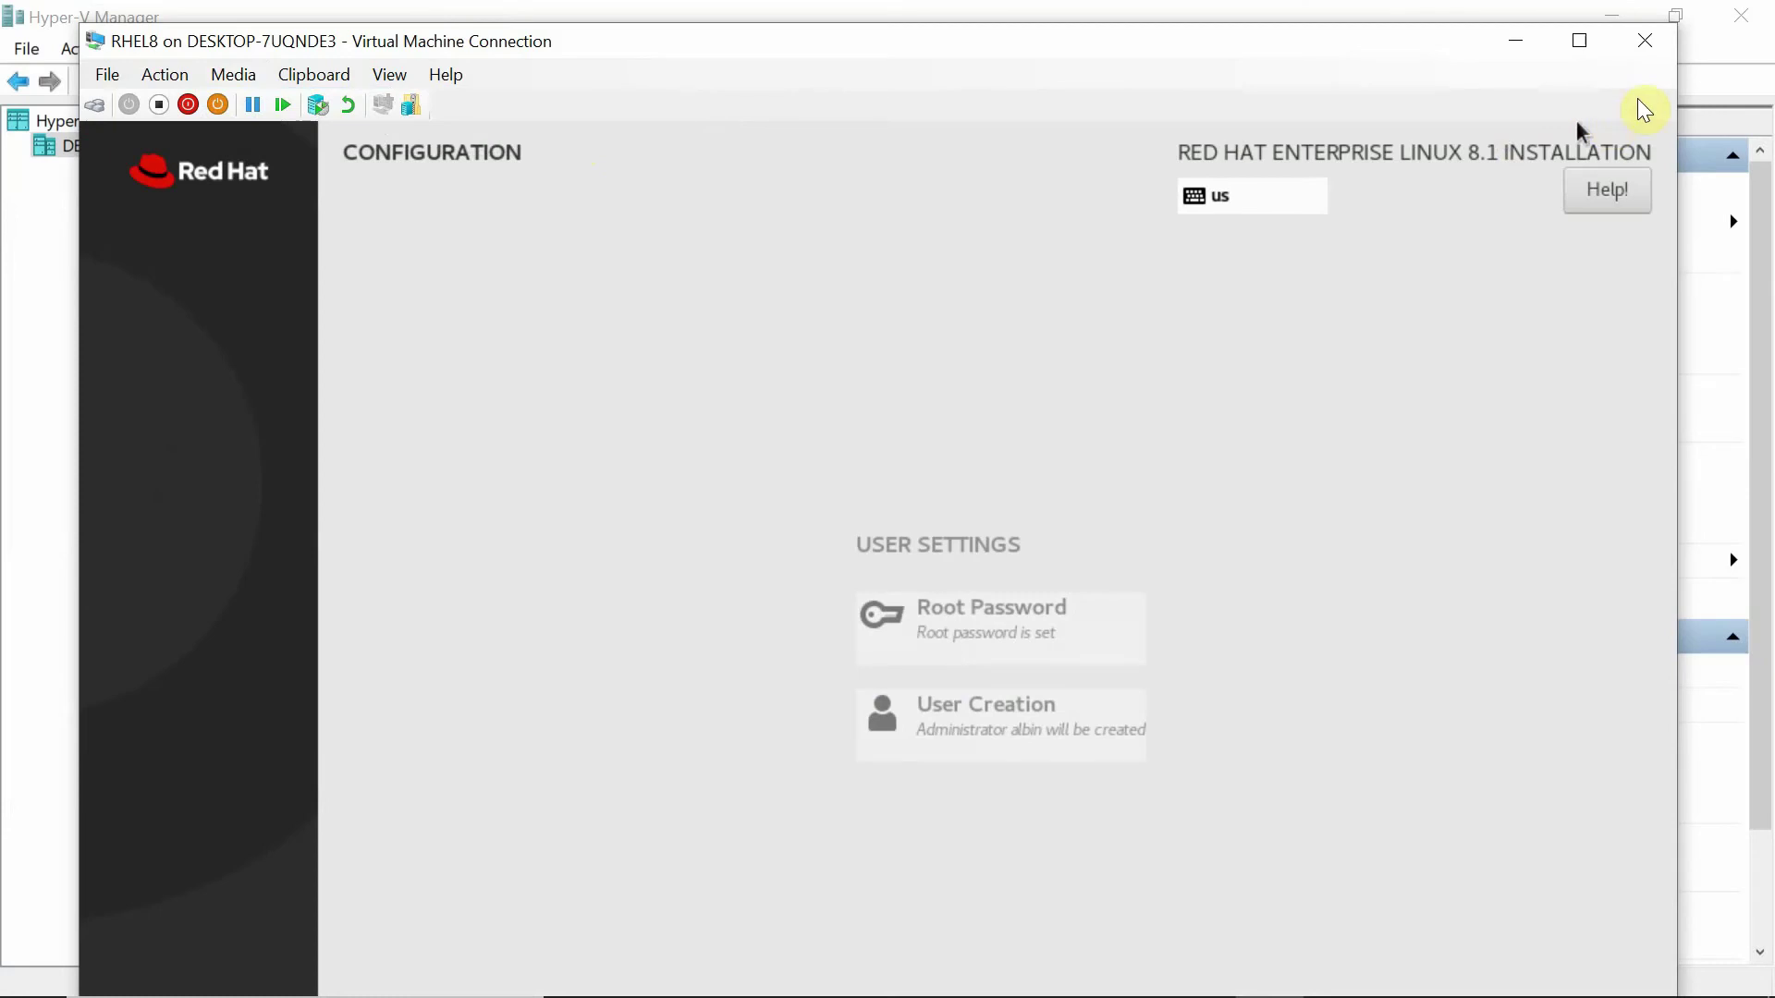
pyautogui.click(1579, 40)
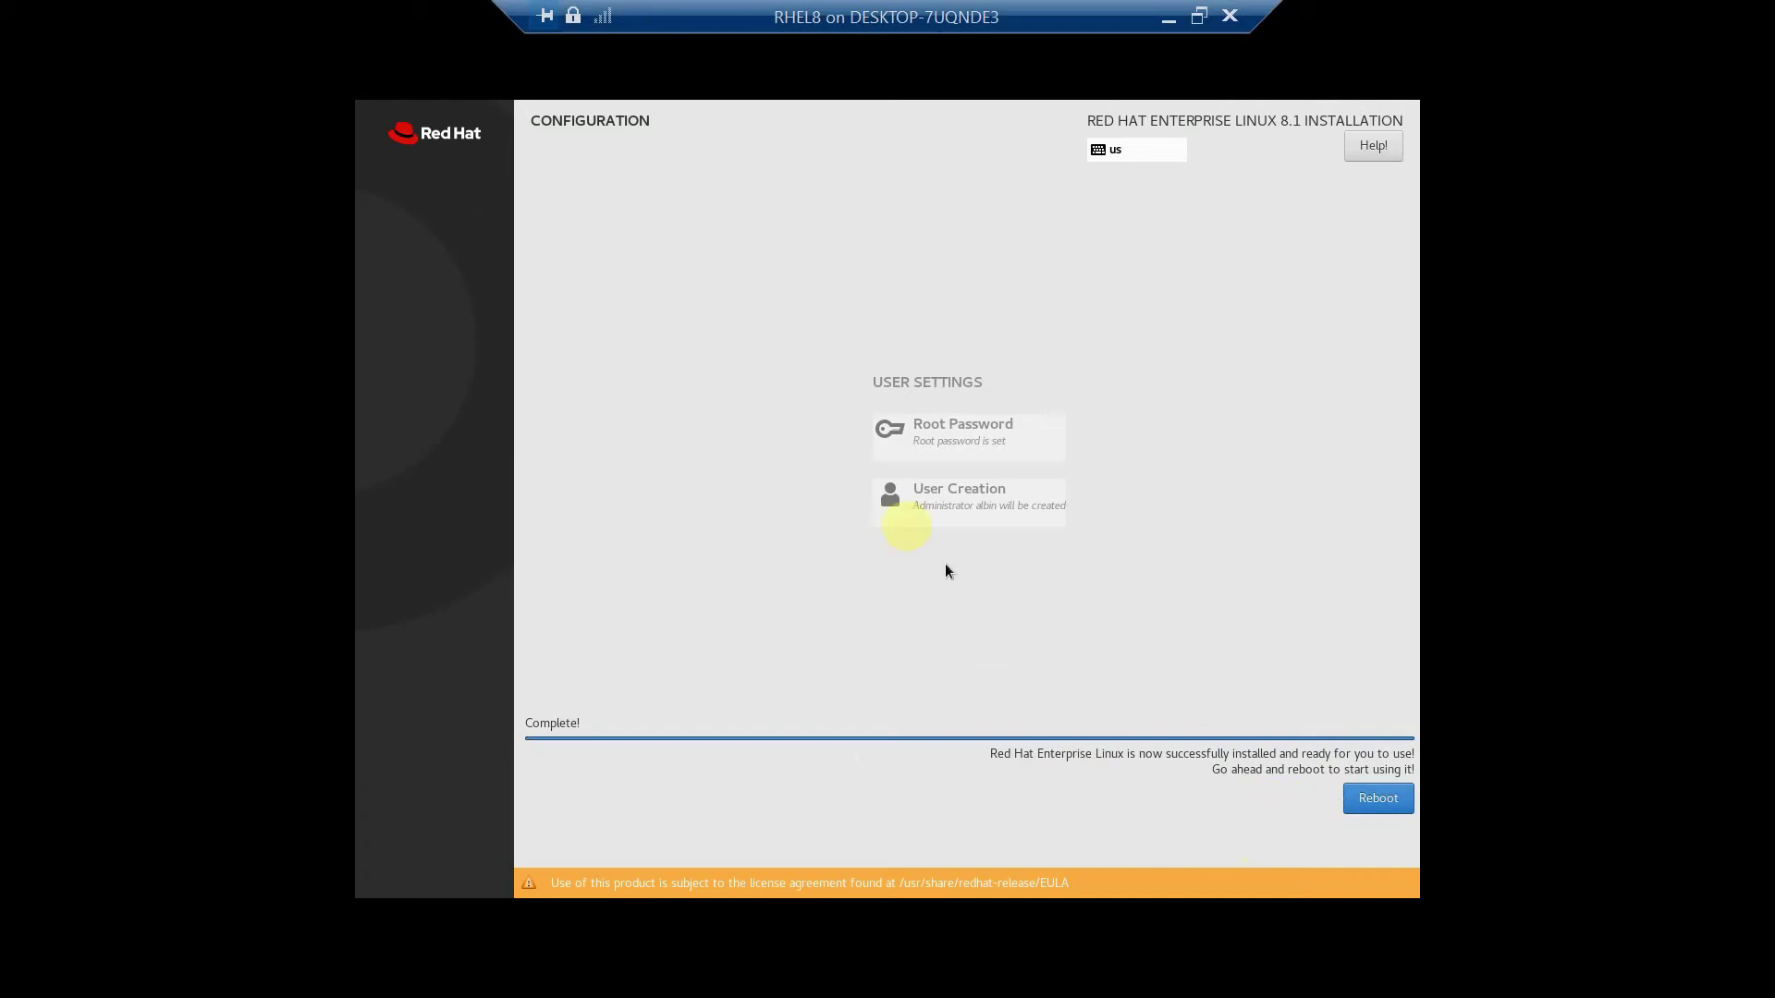
# Eject rhel-8.1-x86_64-dvd.iso, verify the DVD drive is empty, and show the VM list
pyautogui.click(1199, 20)
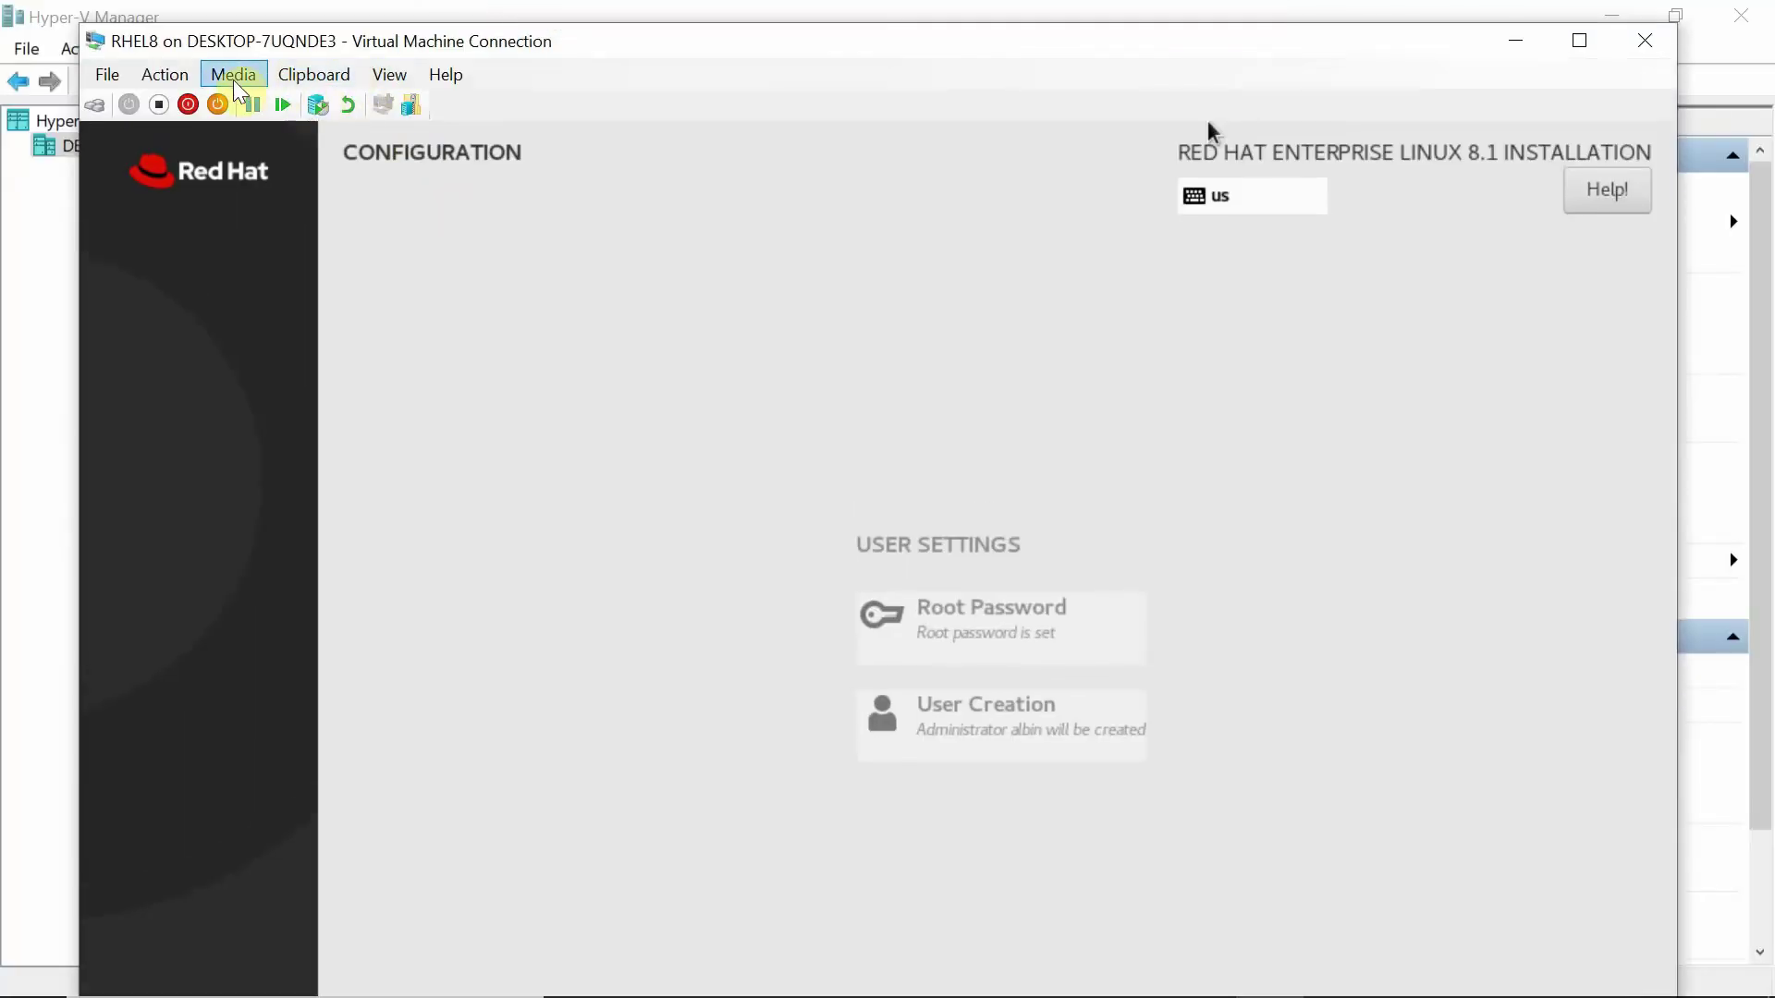
pyautogui.click(233, 75)
pyautogui.moveTo(281, 104)
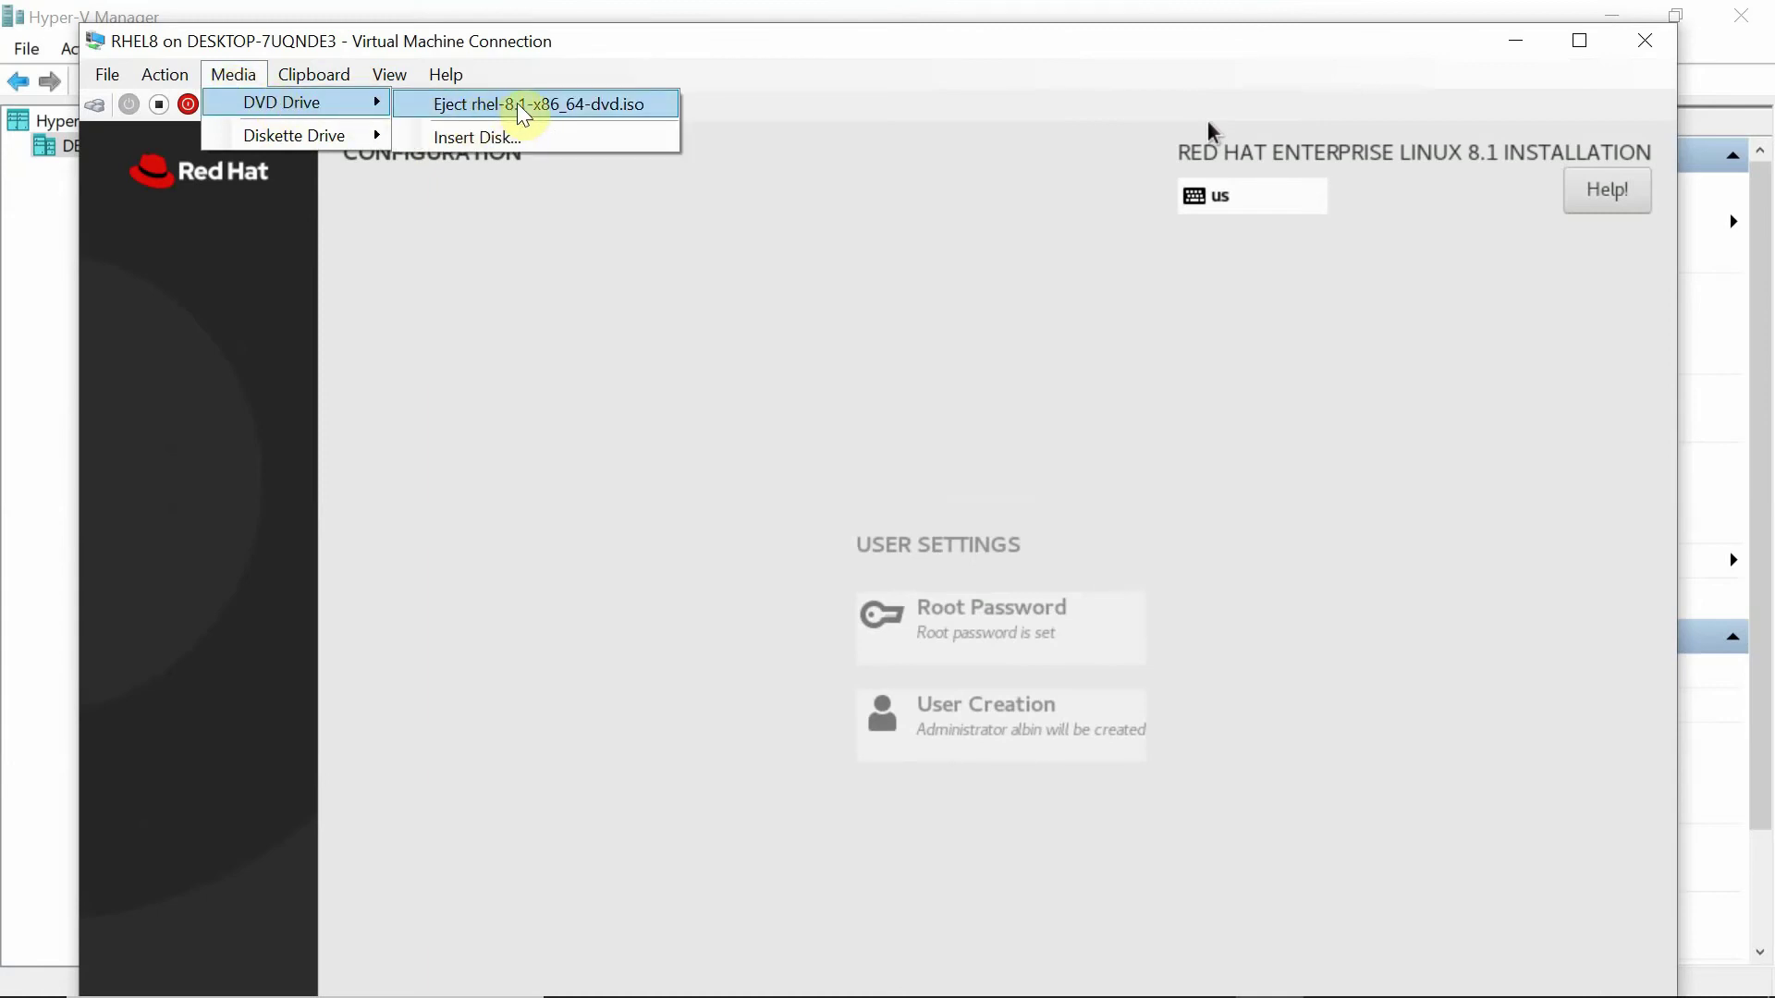
pyautogui.click(520, 109)
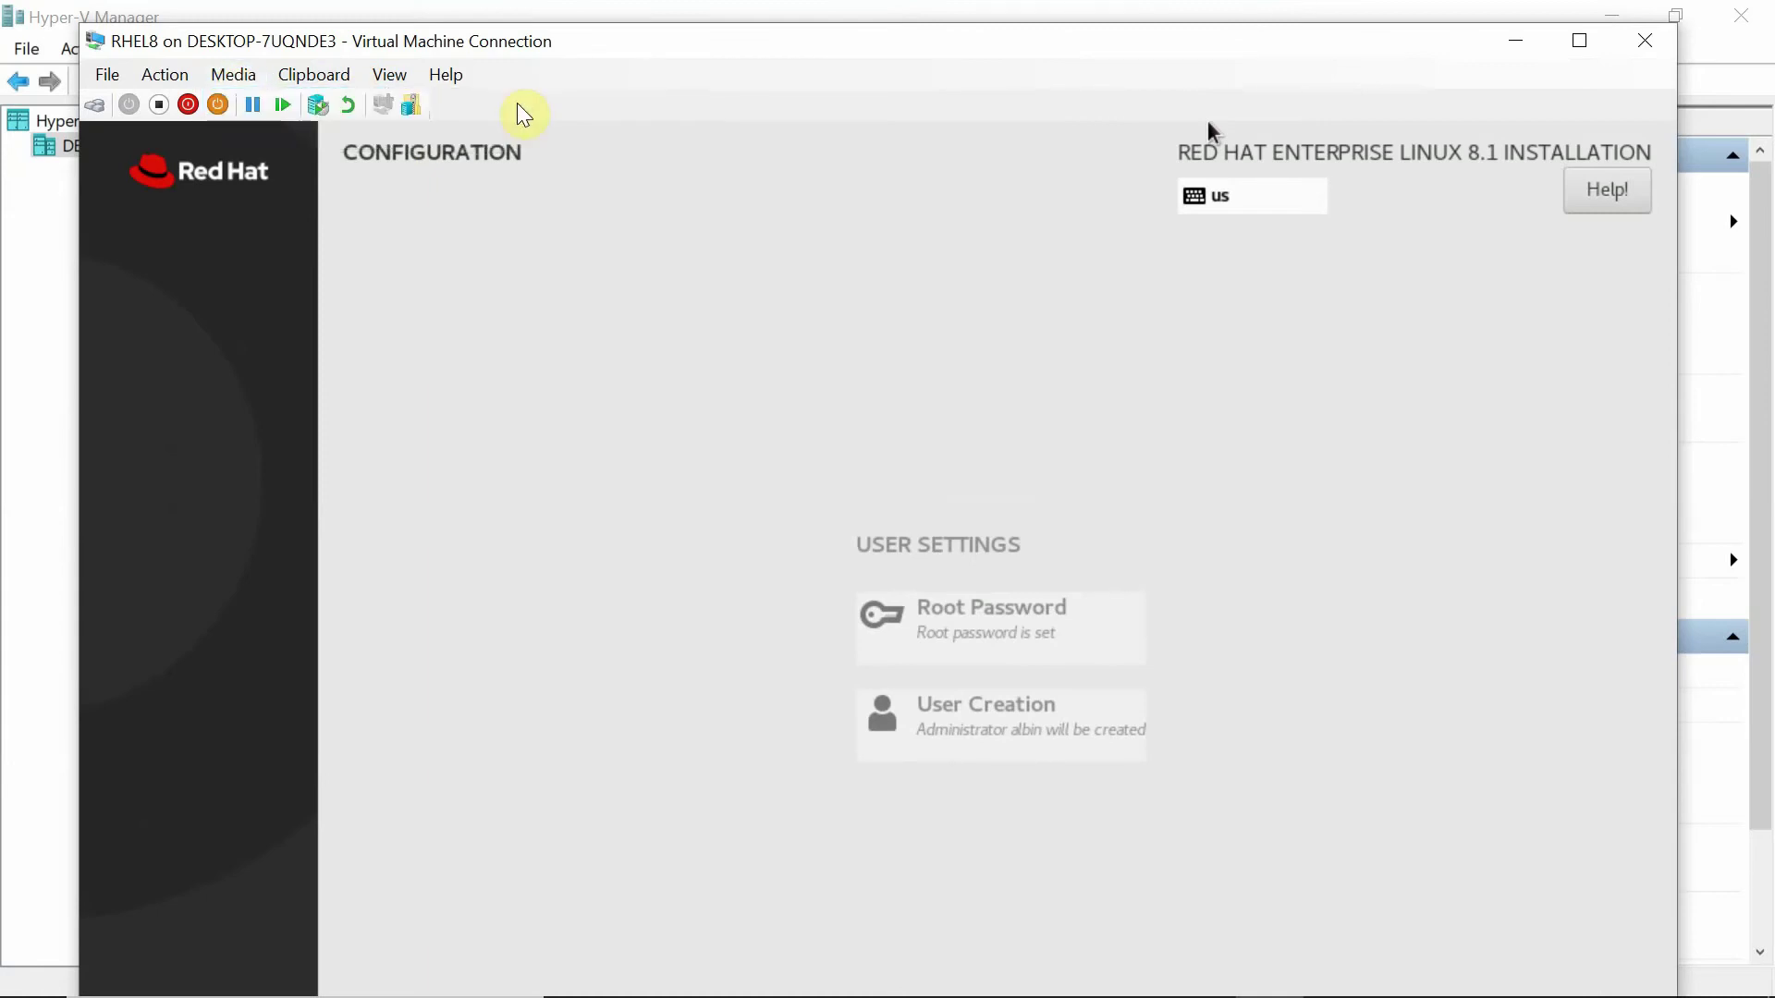
pyautogui.click(233, 74)
pyautogui.click(254, 80)
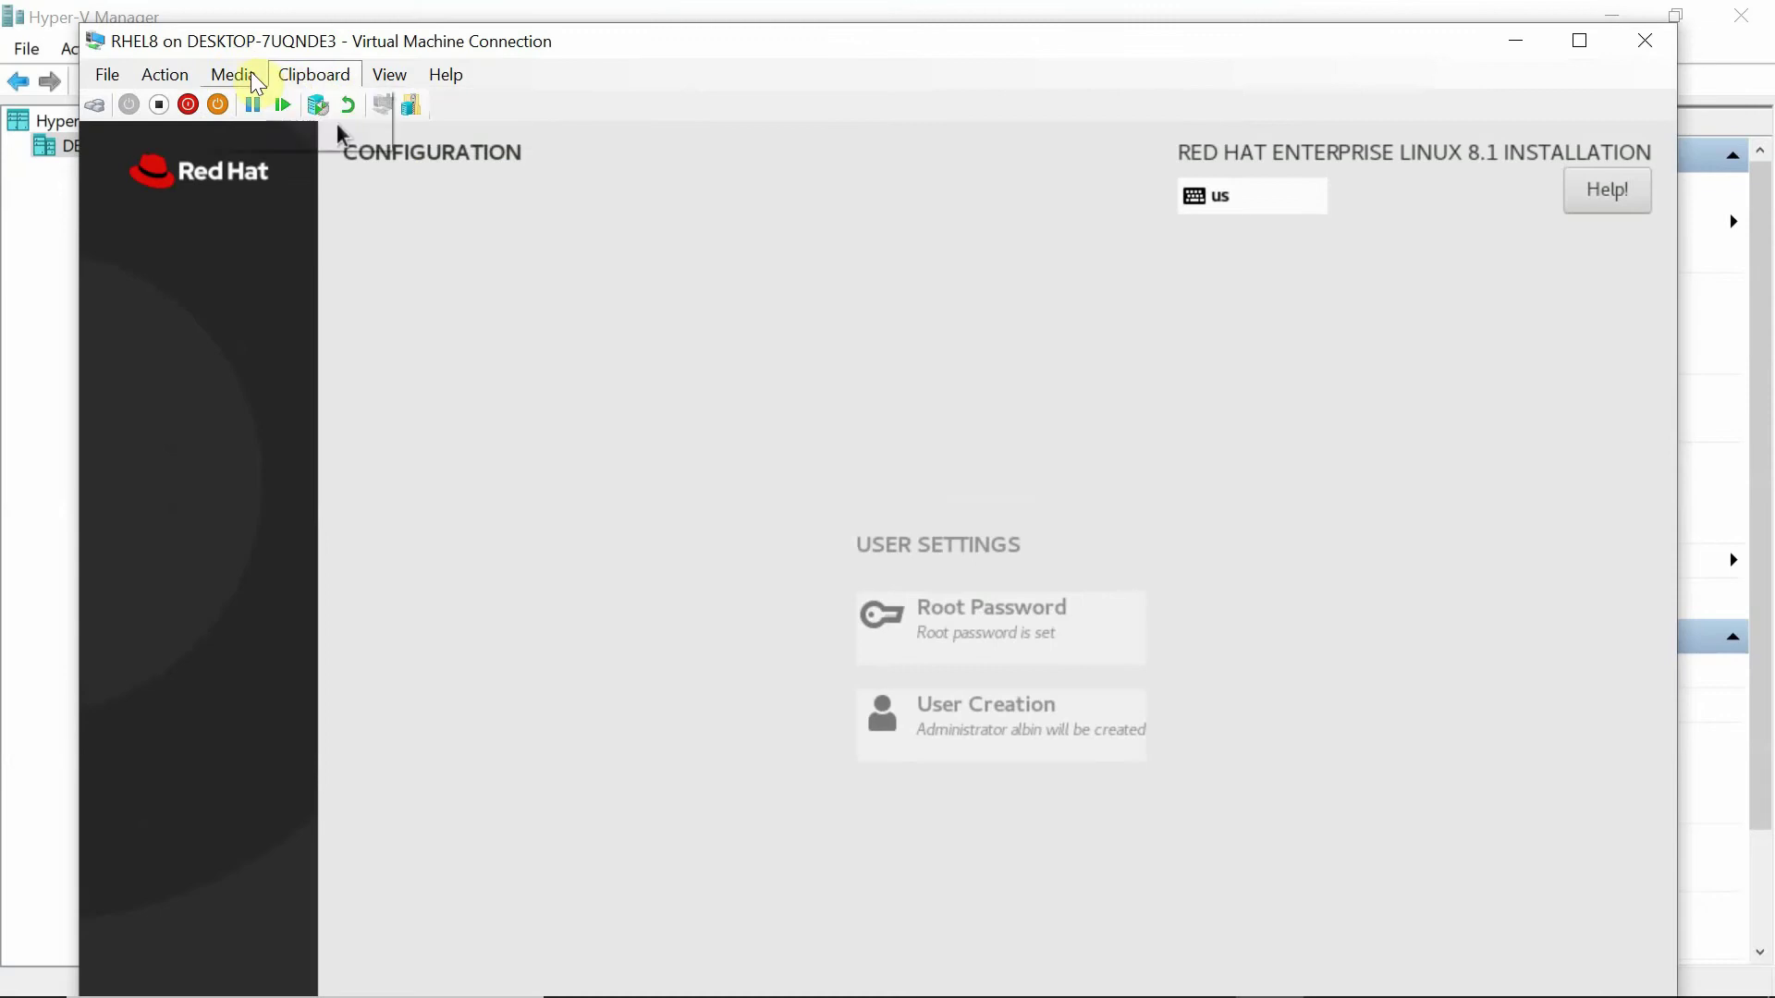
pyautogui.moveTo(282, 103)
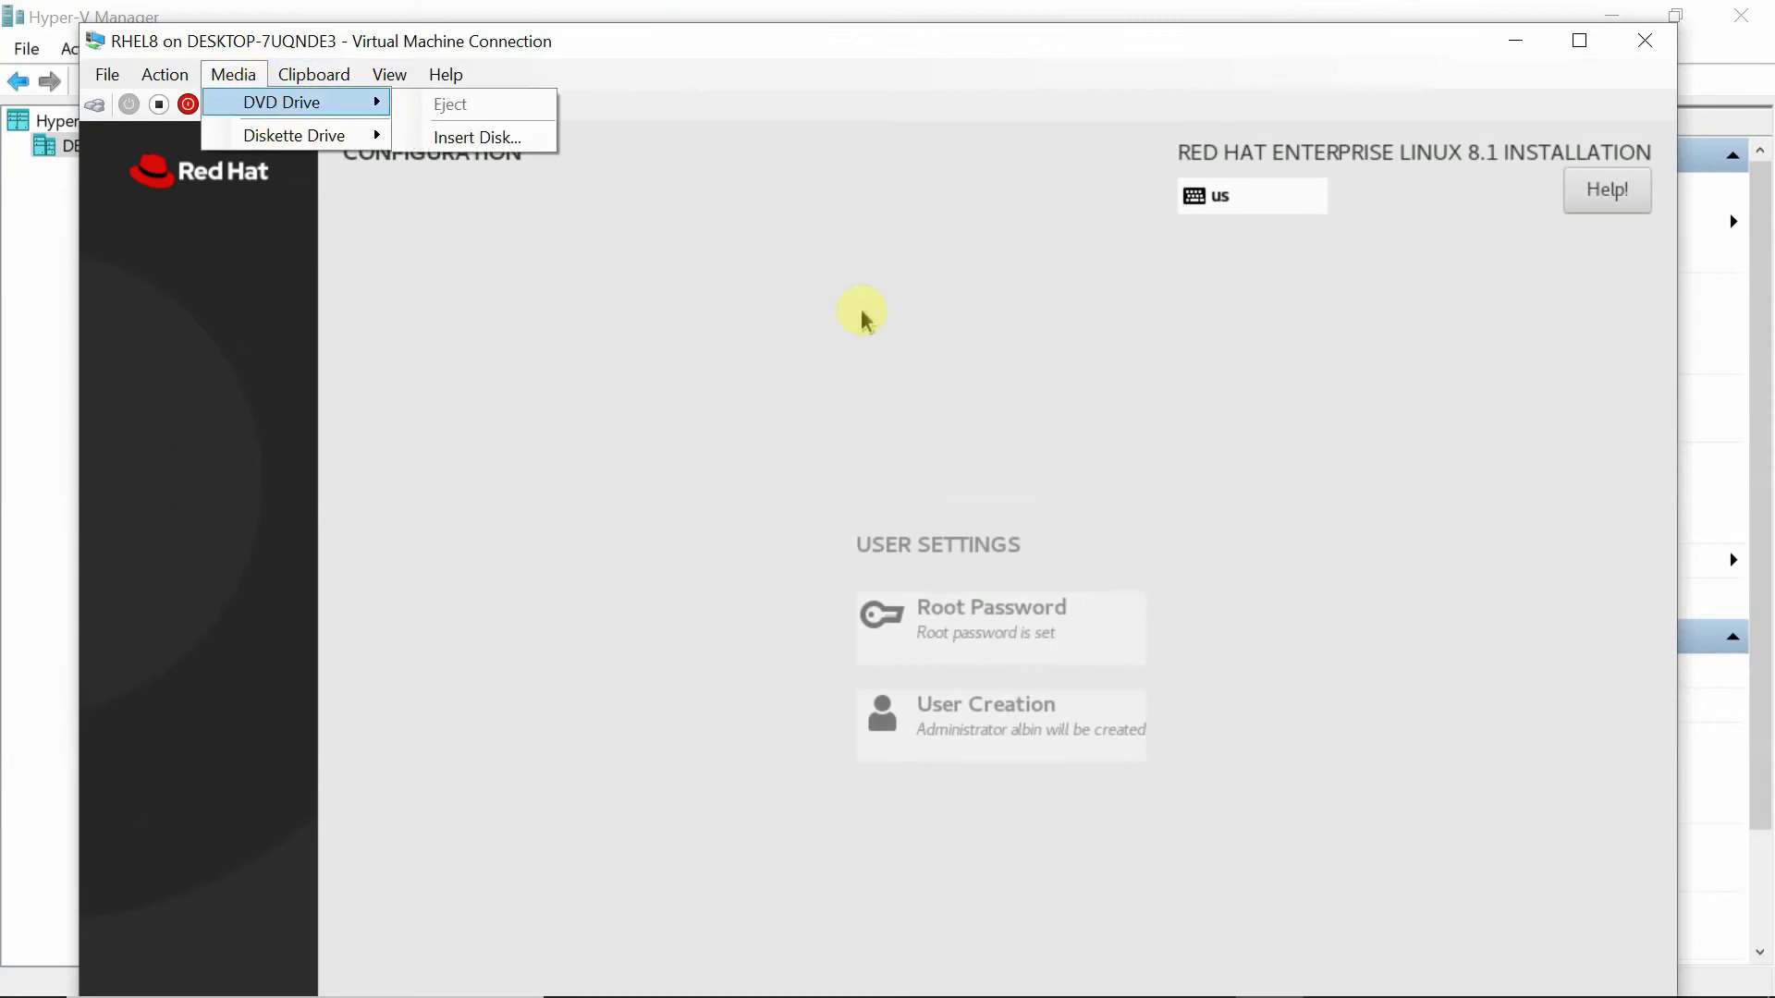
pyautogui.click(1586, 51)
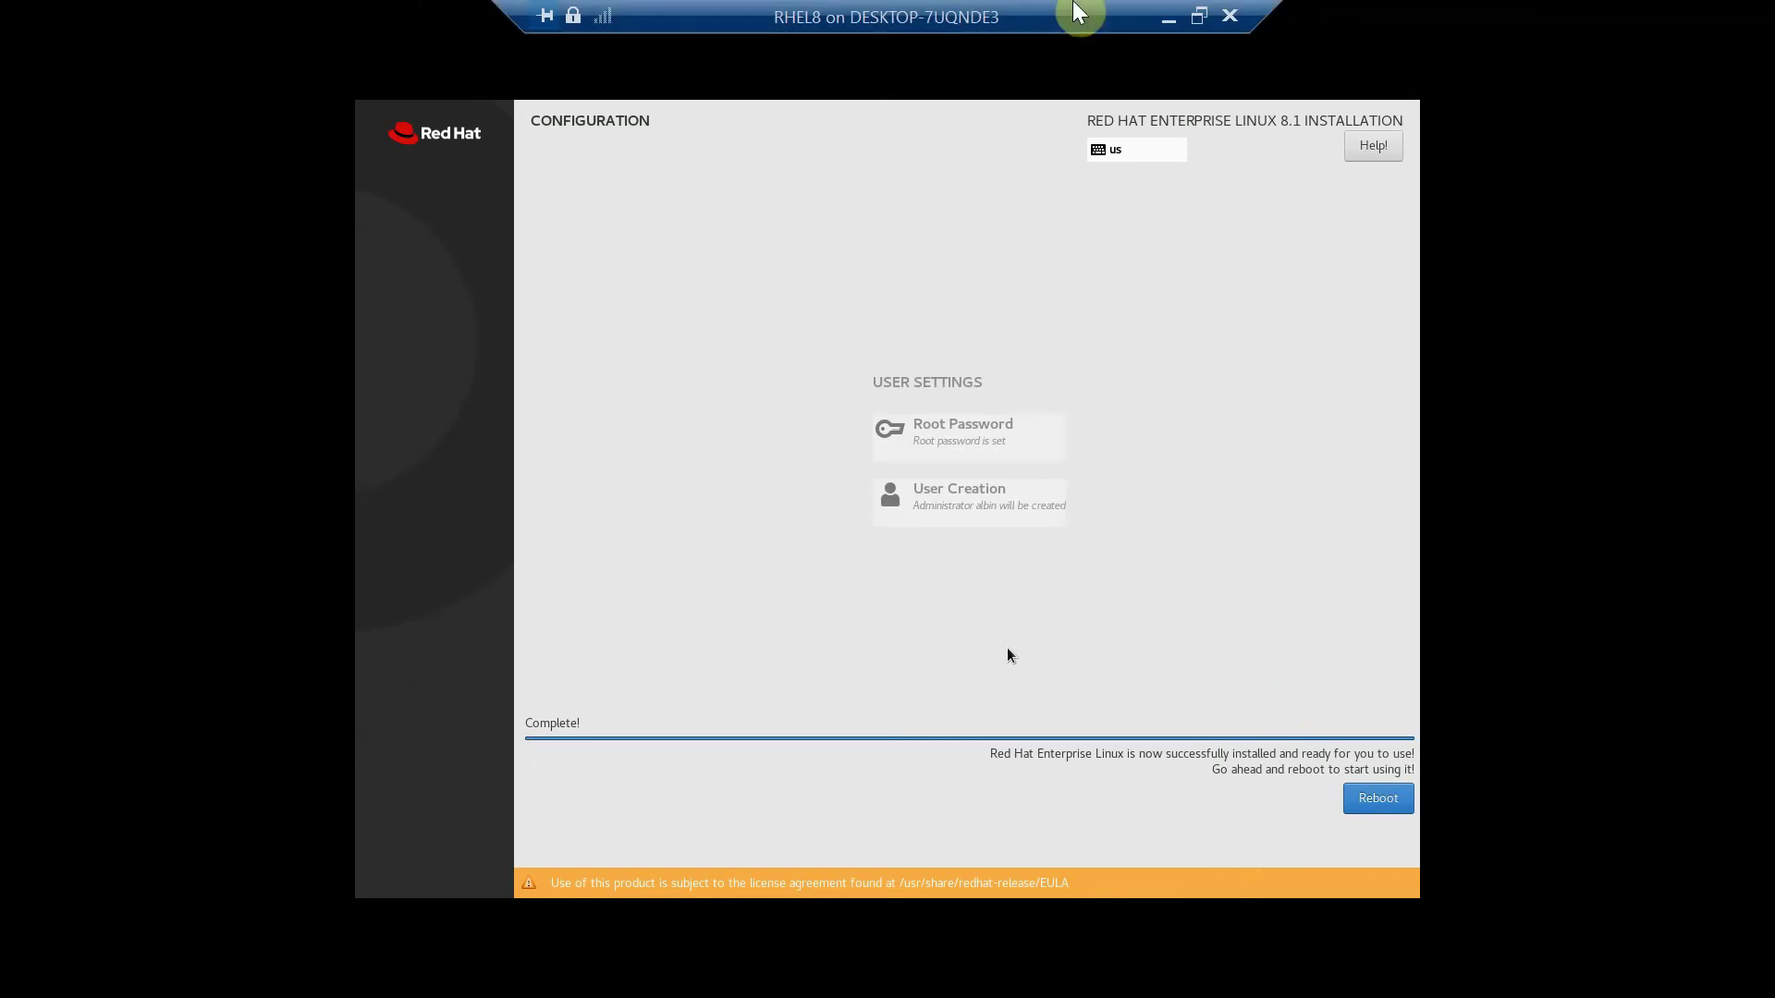
pyautogui.click(1168, 19)
# Turn off the RHEL8 virtual machine
pyautogui.click(1055, 574)
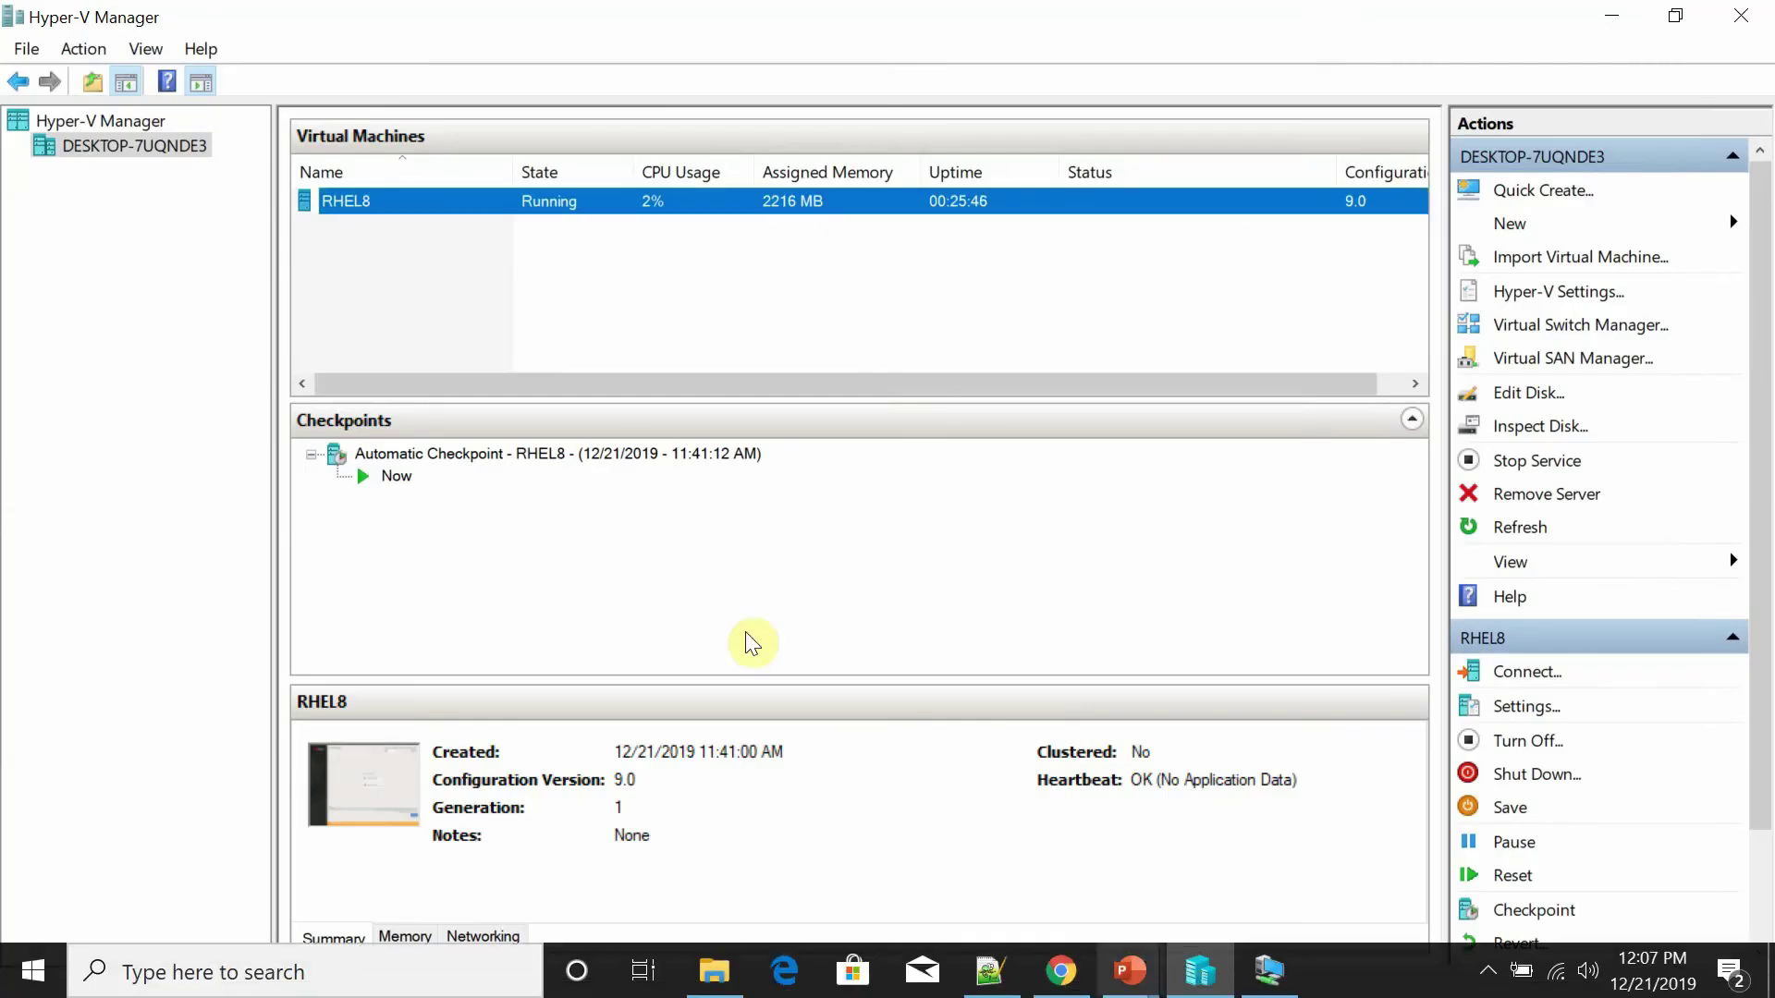
pyautogui.rightClick(610, 205)
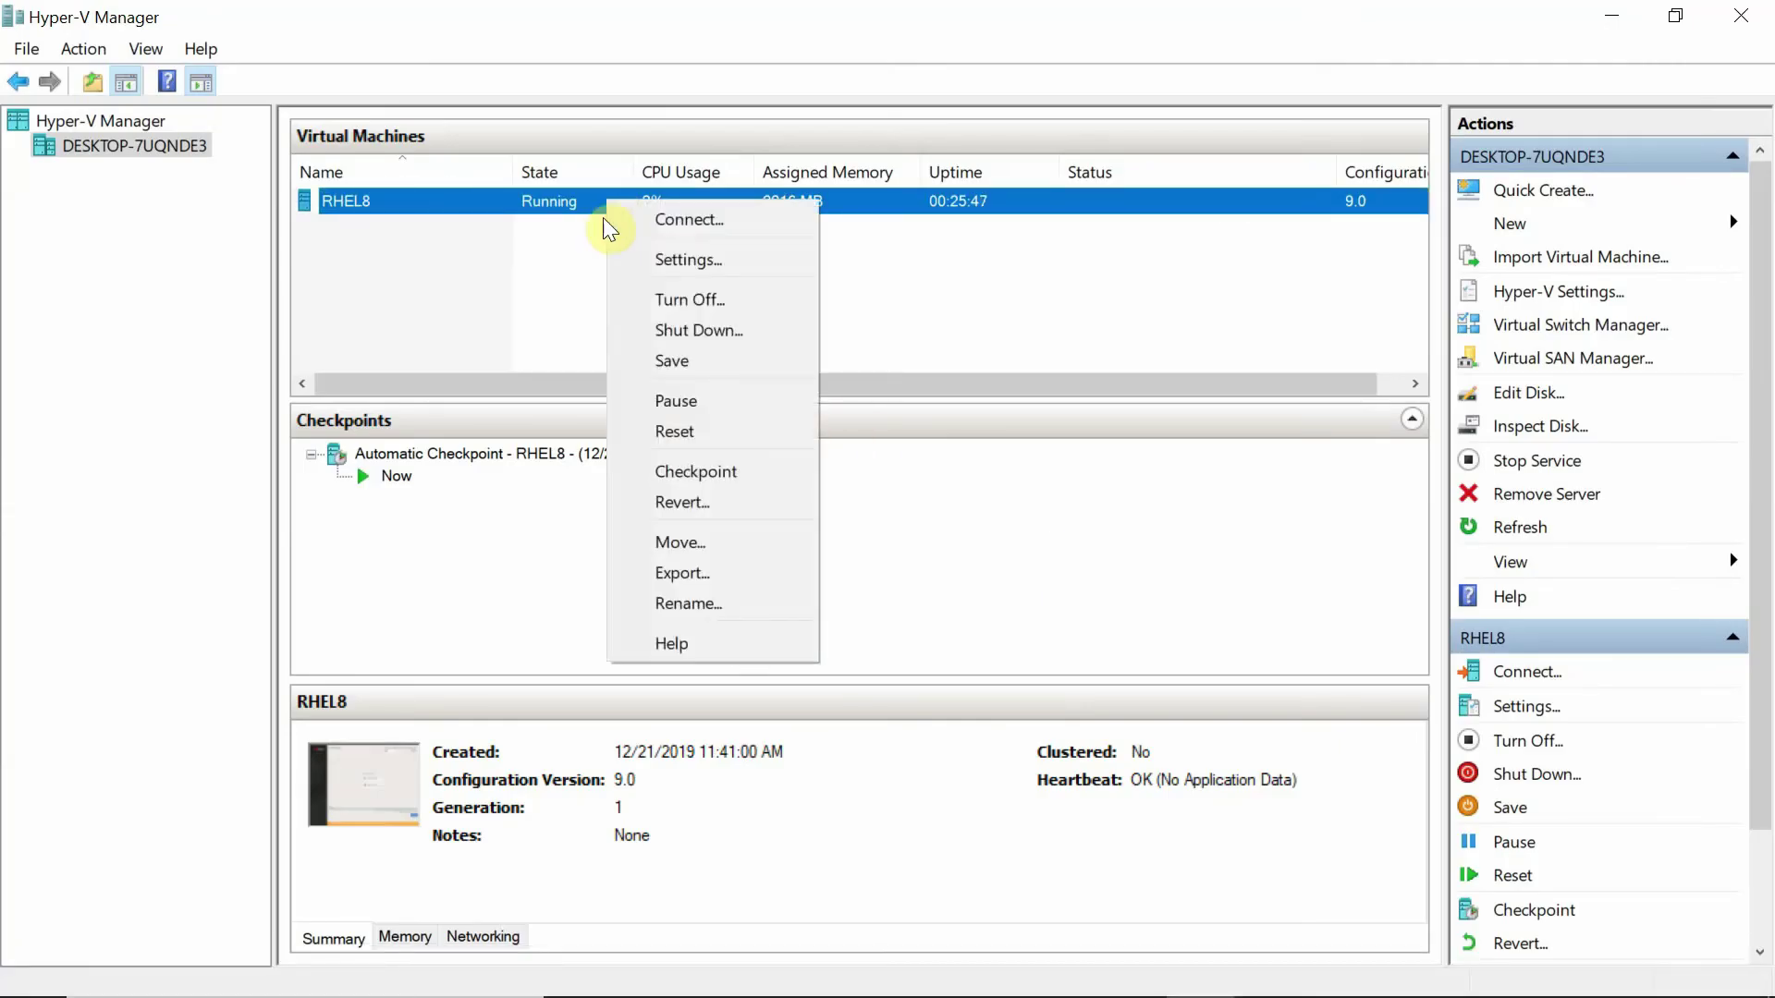
pyautogui.click(666, 298)
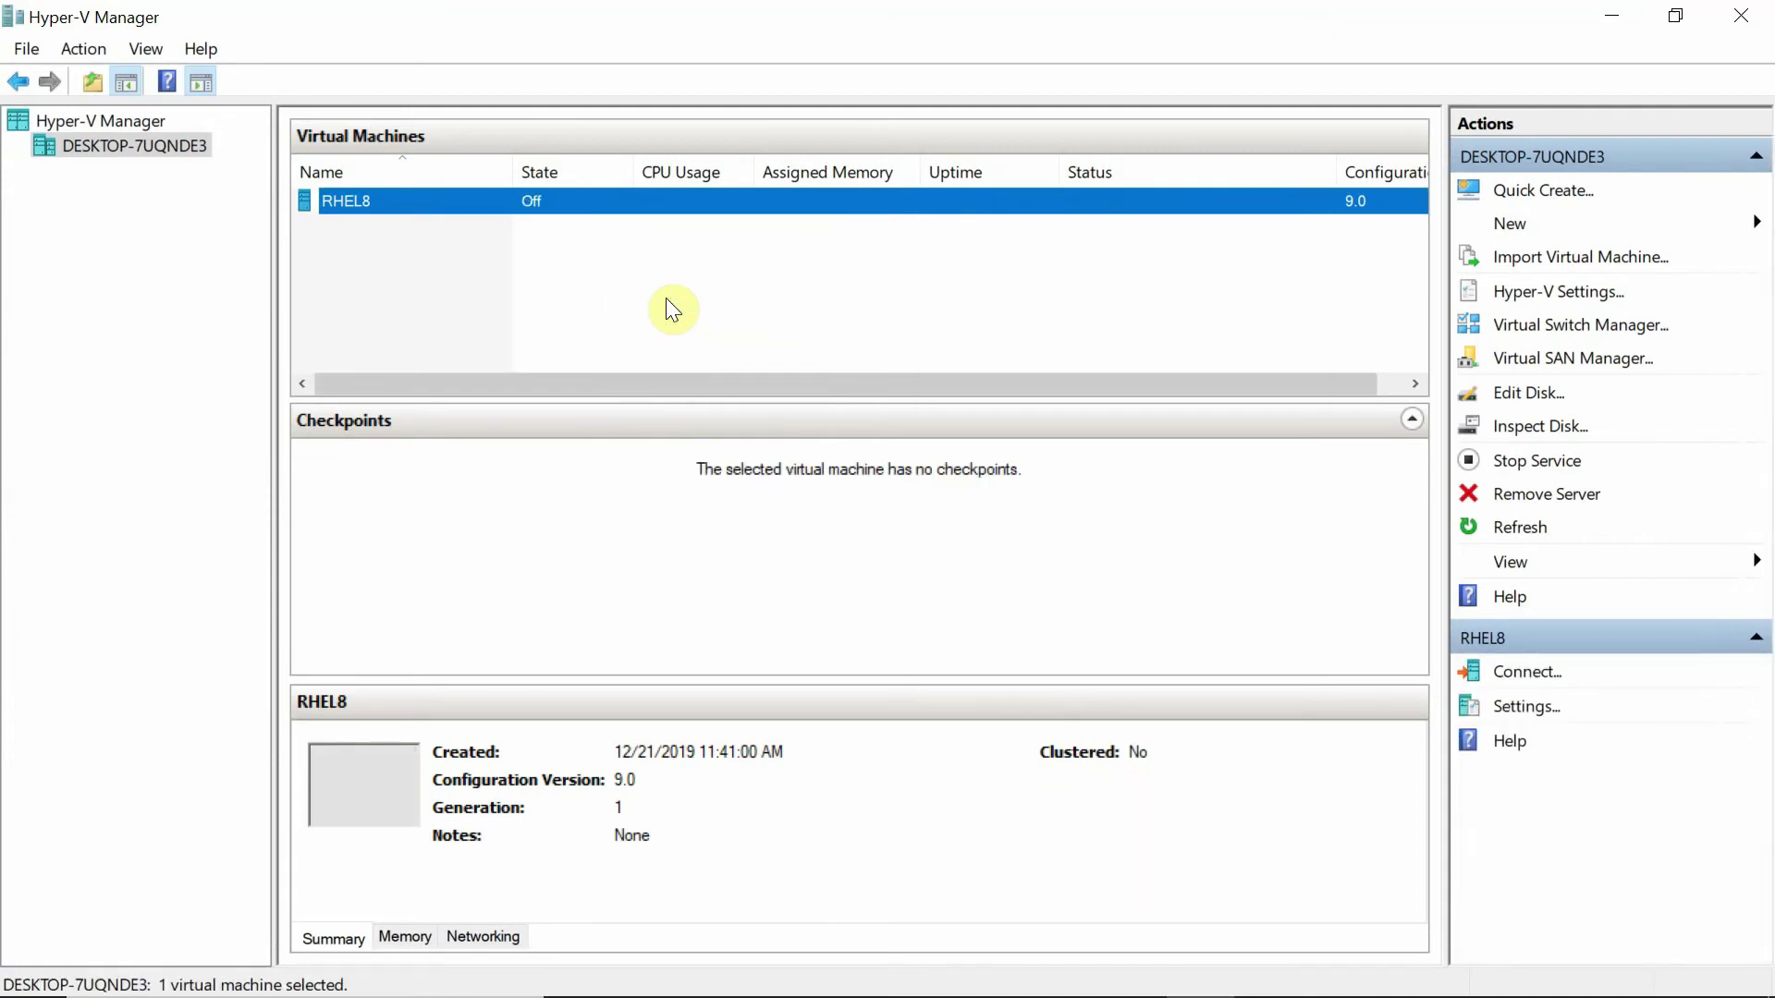
# Reconnect to RHEL8, start it, and view it full screen
pyautogui.rightClick(524, 196)
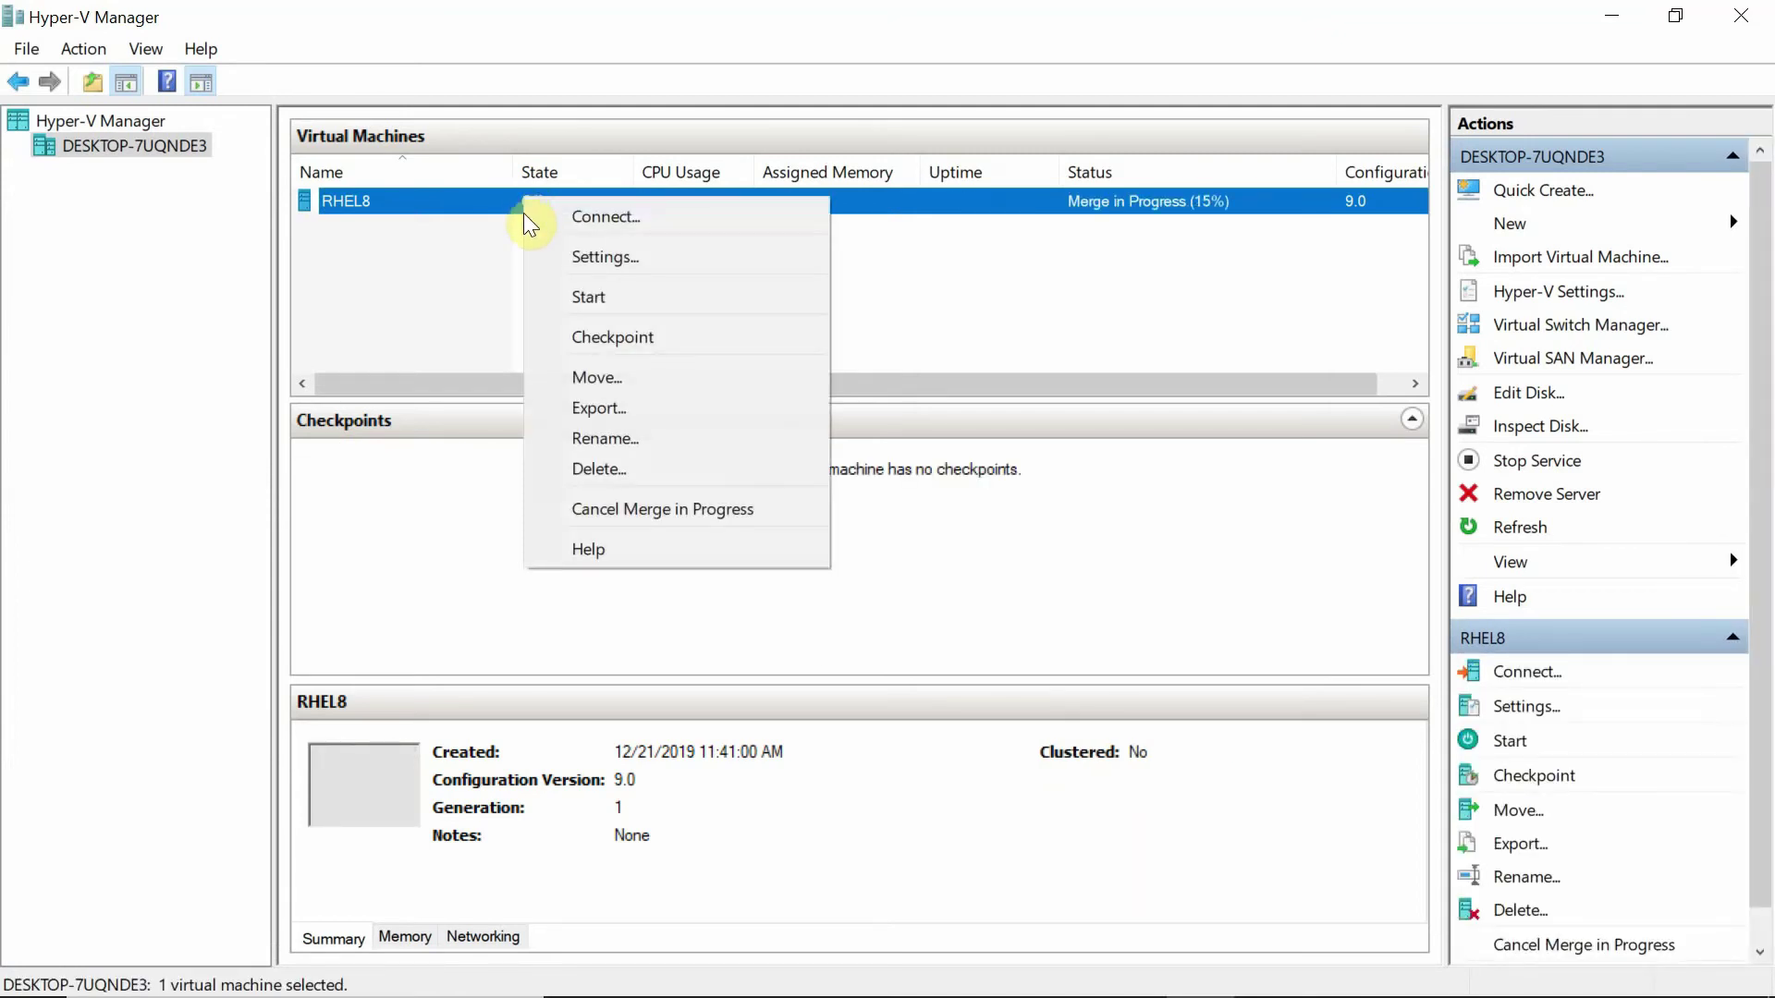
pyautogui.click(616, 217)
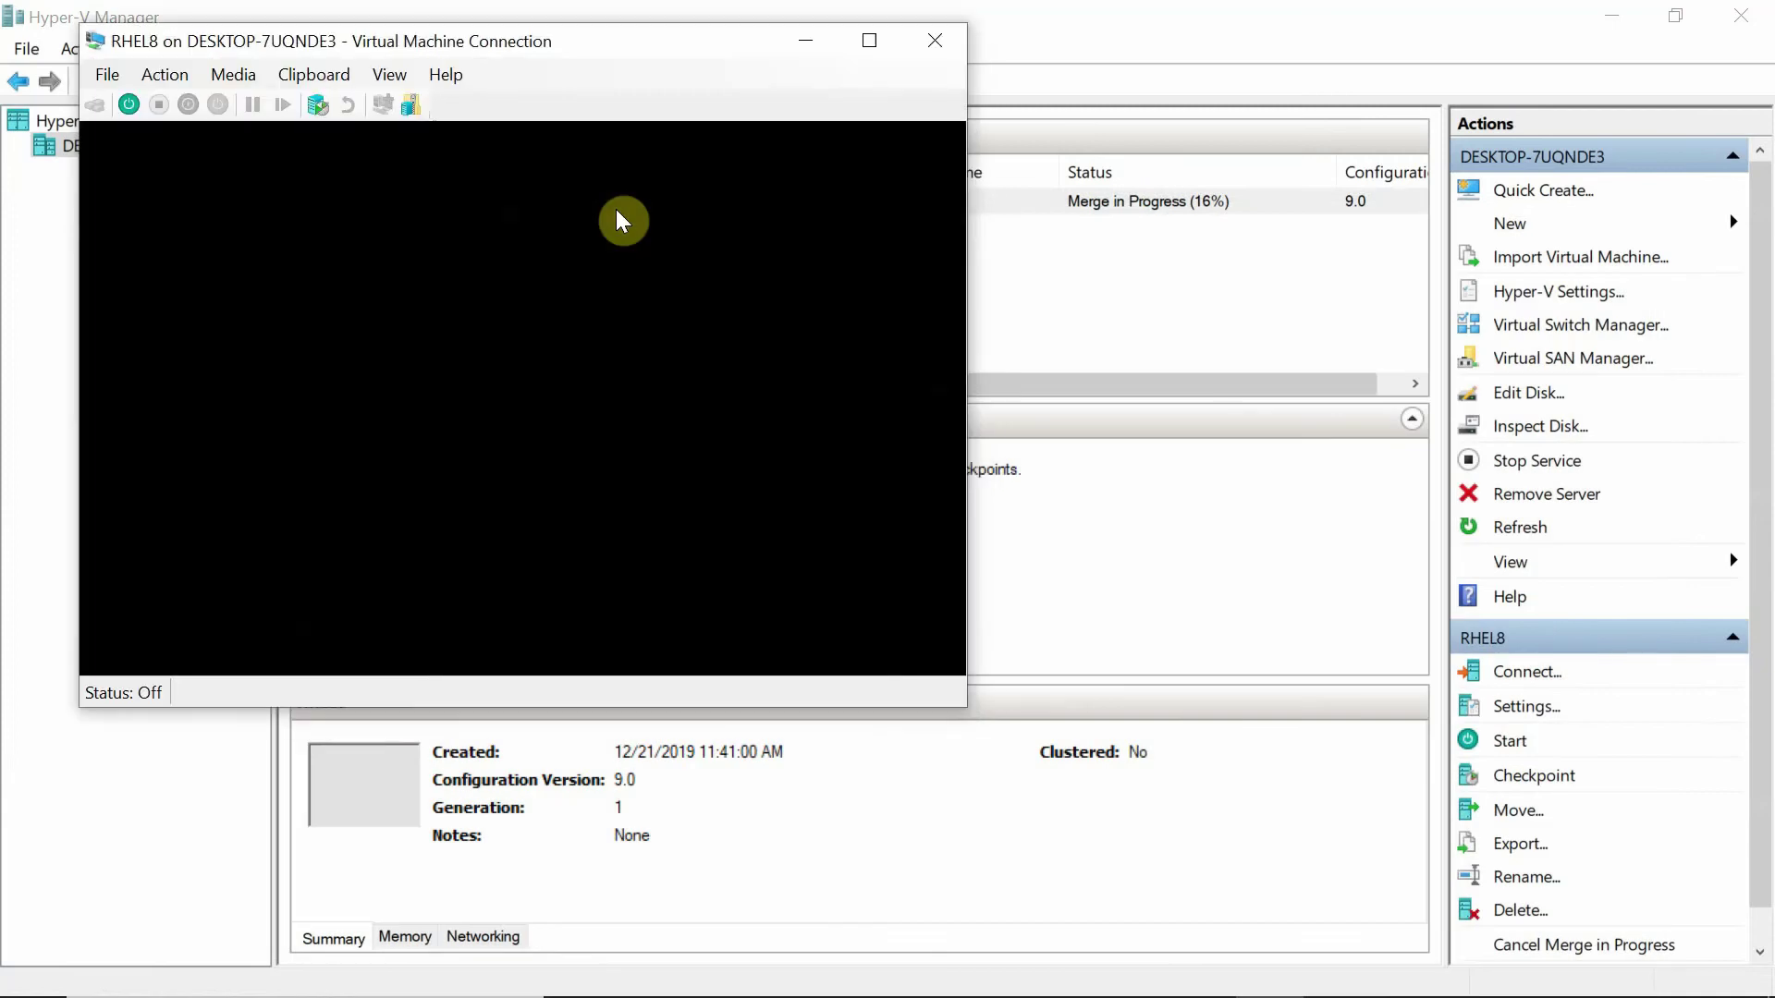
pyautogui.click(541, 435)
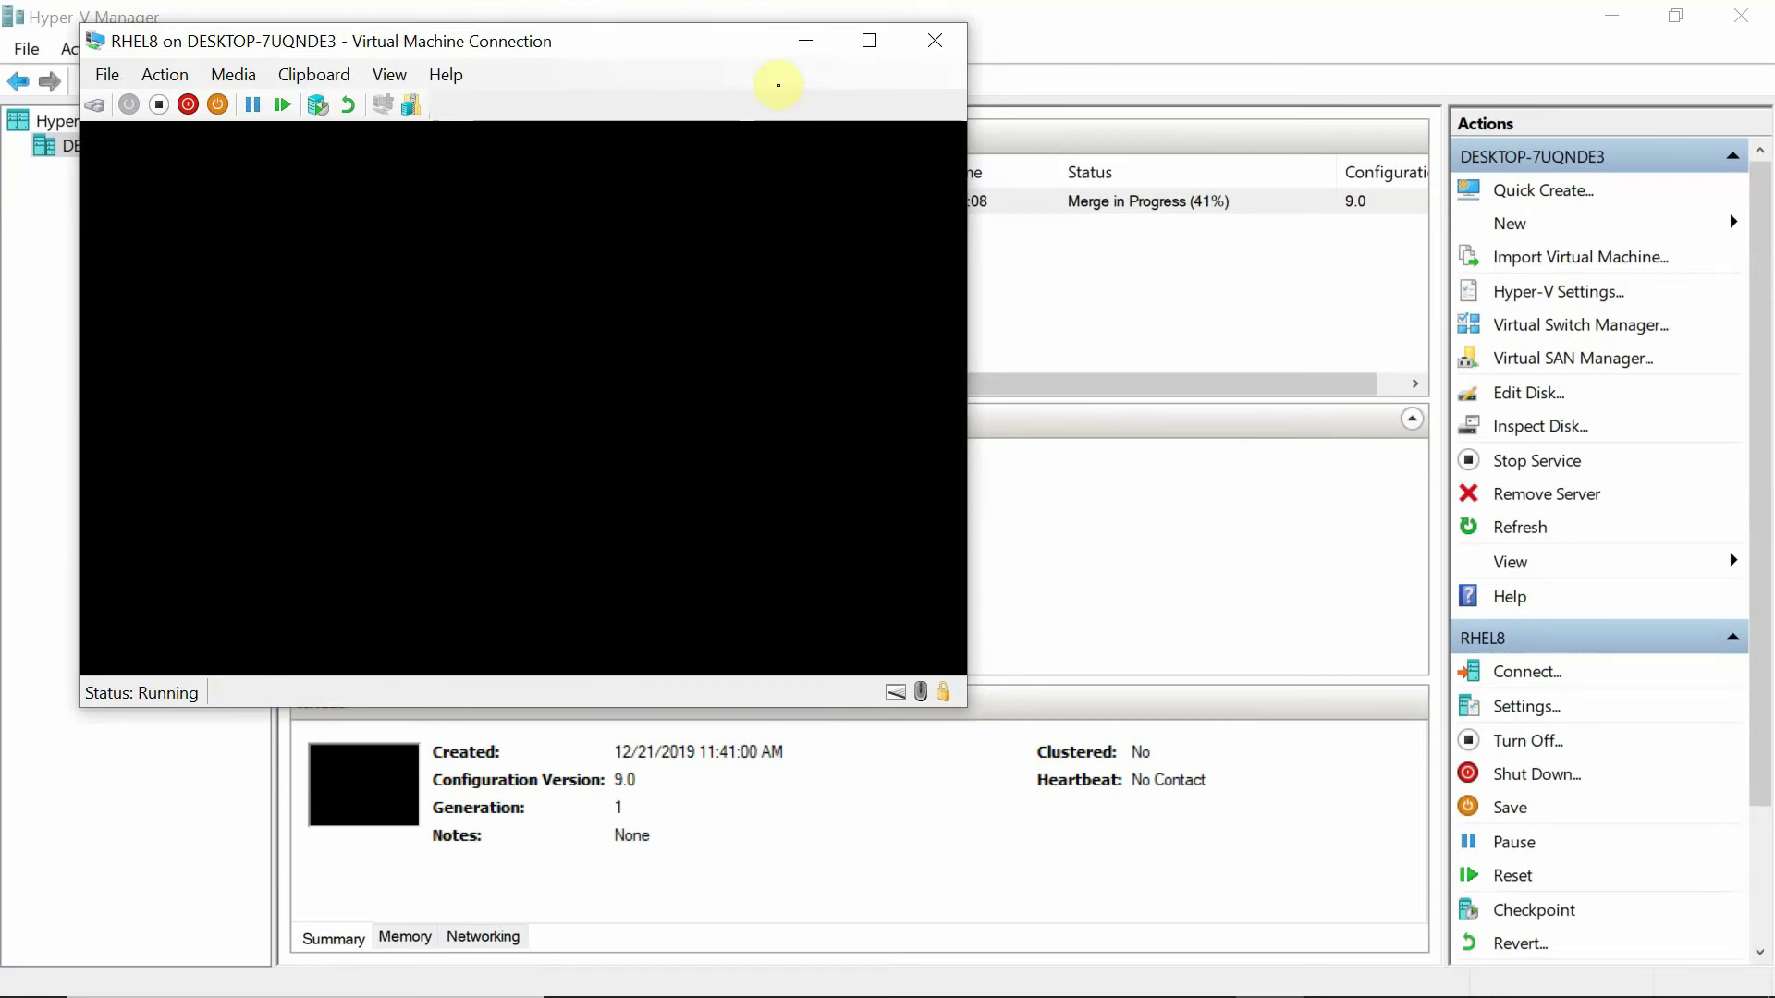
pyautogui.click(869, 40)
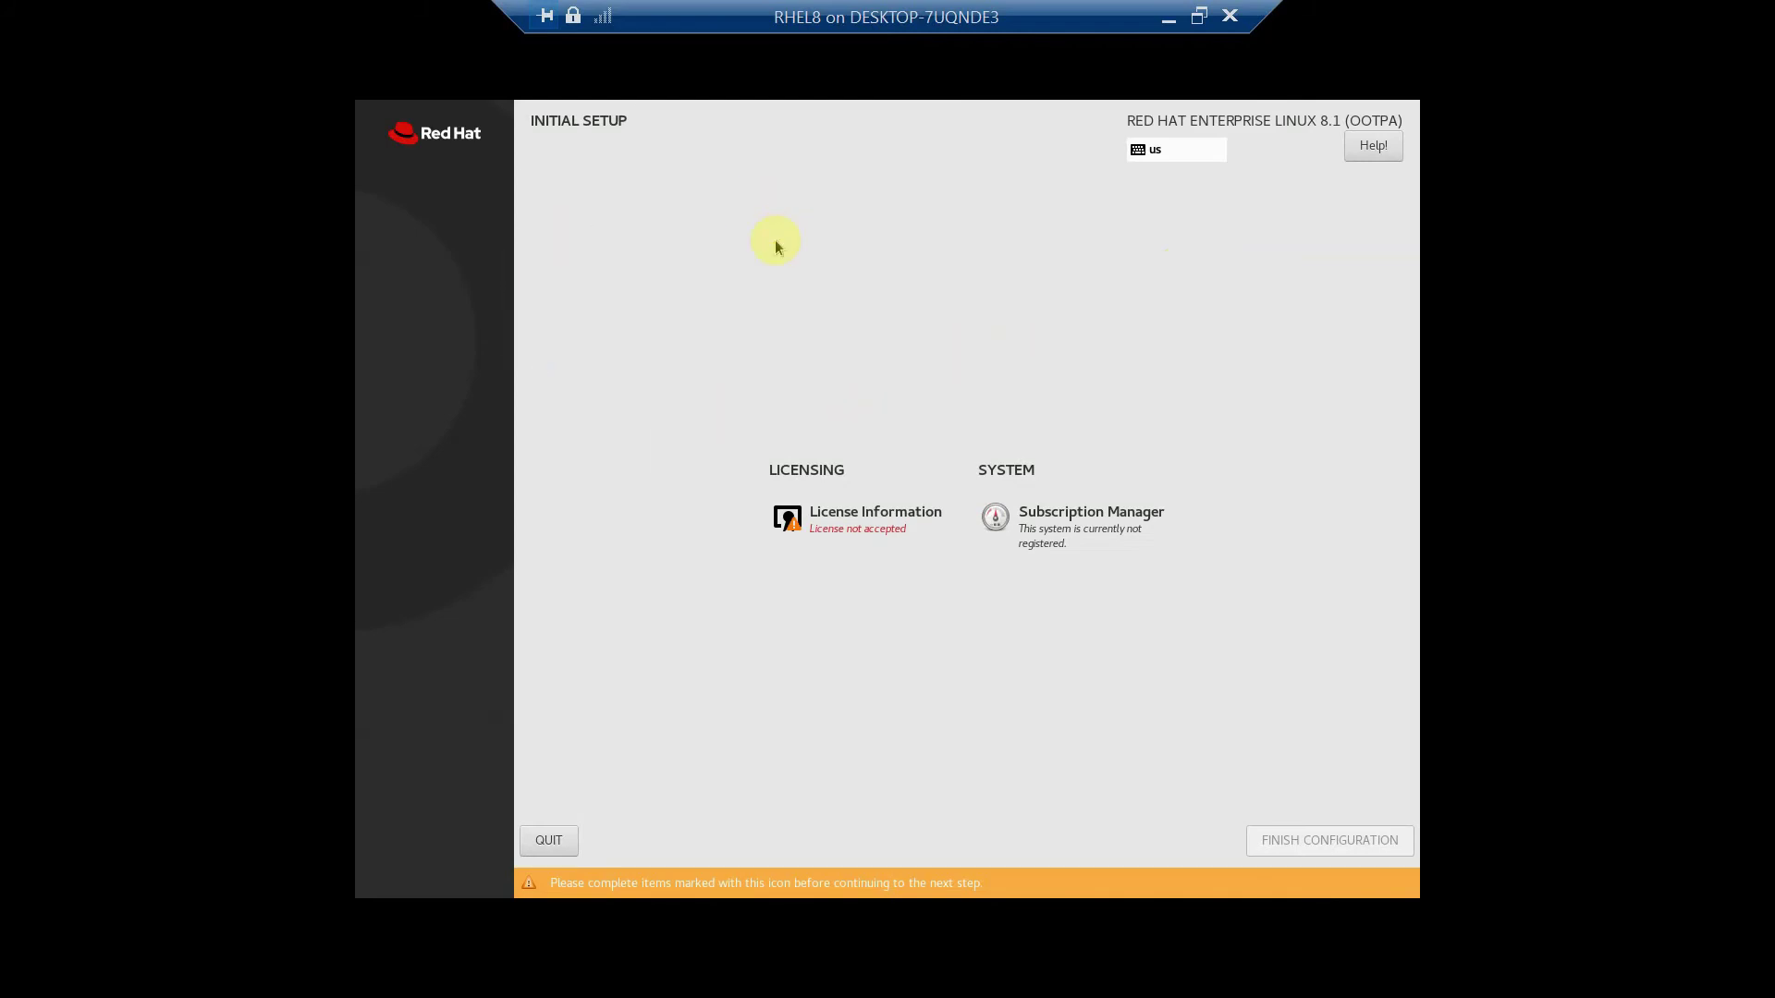
# Accept the RHEL 8.1 licence agreement in Initial Setup
pyautogui.click(839, 520)
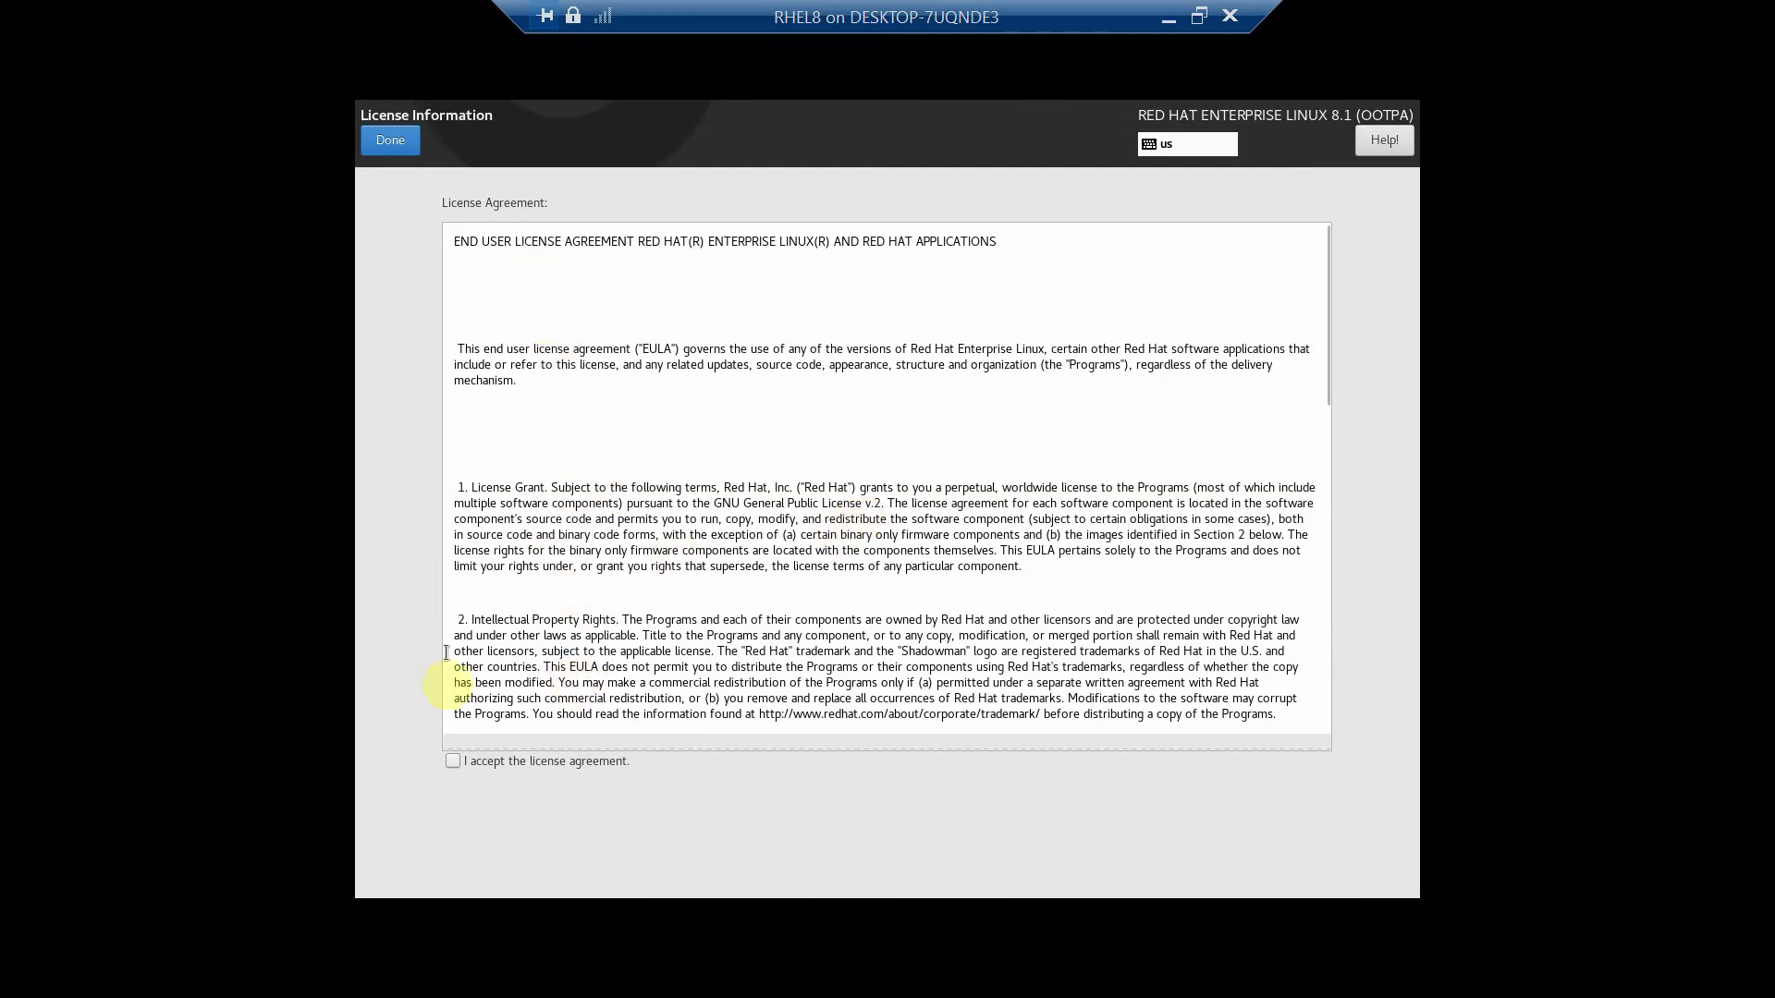
pyautogui.click(453, 761)
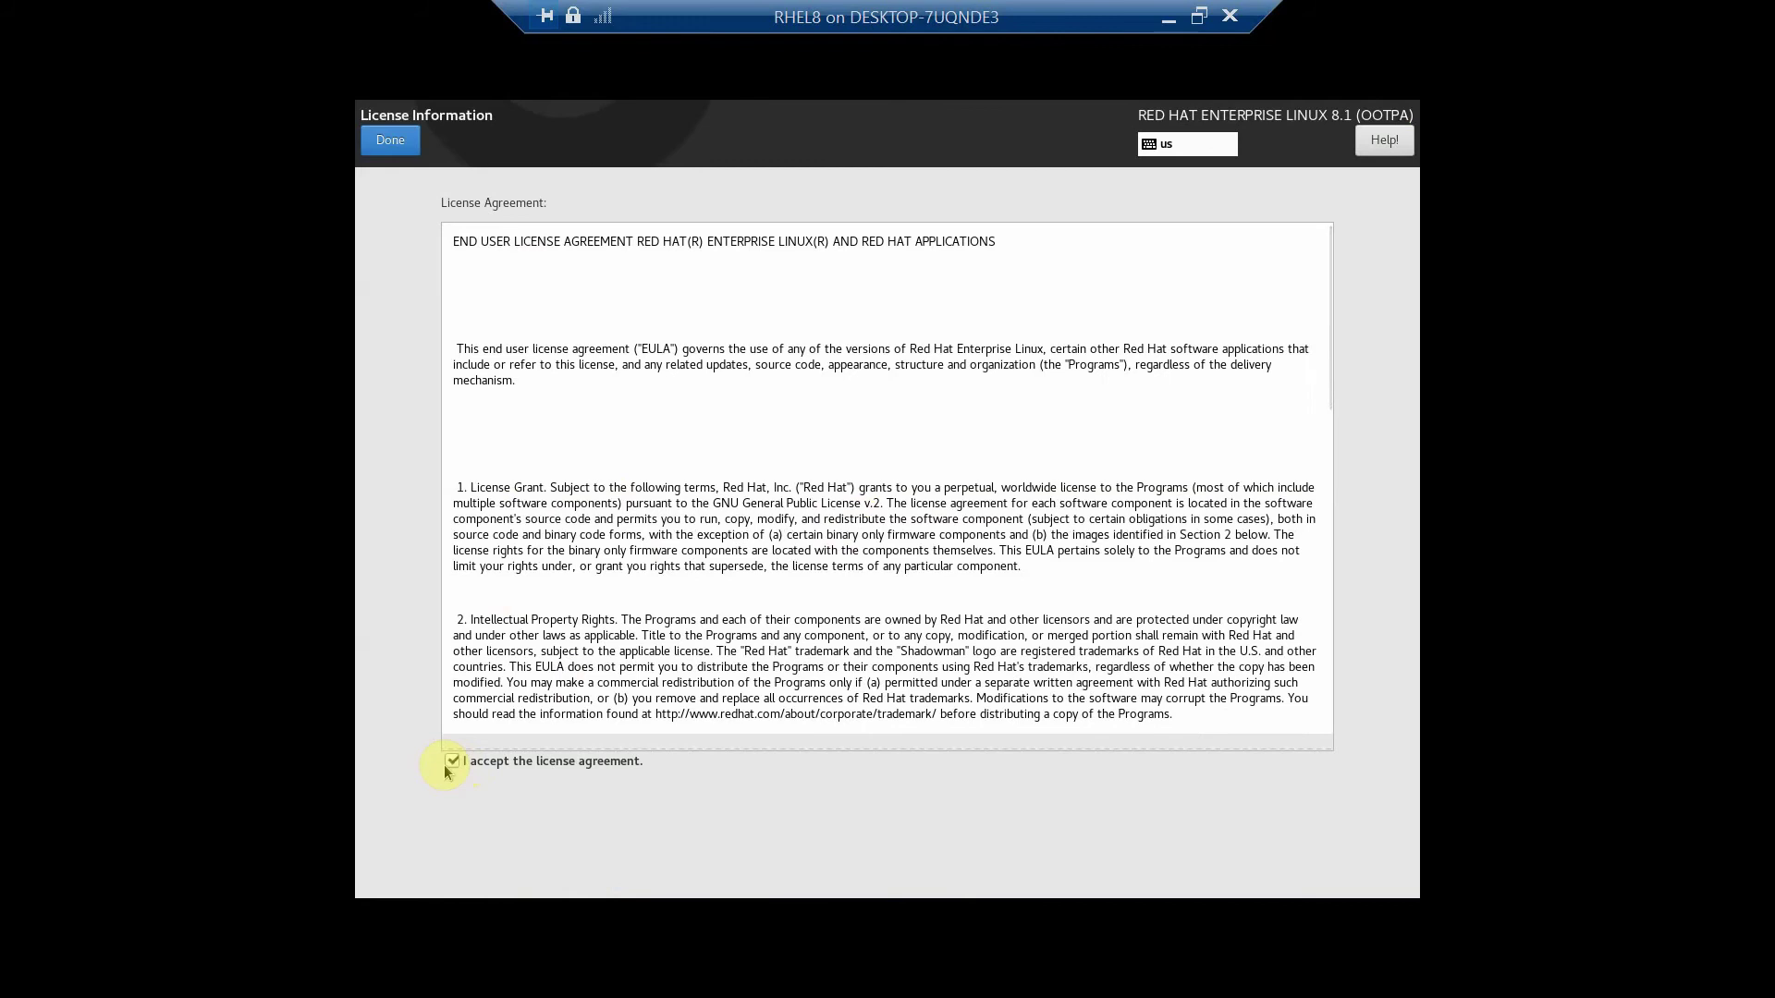
pyautogui.click(395, 145)
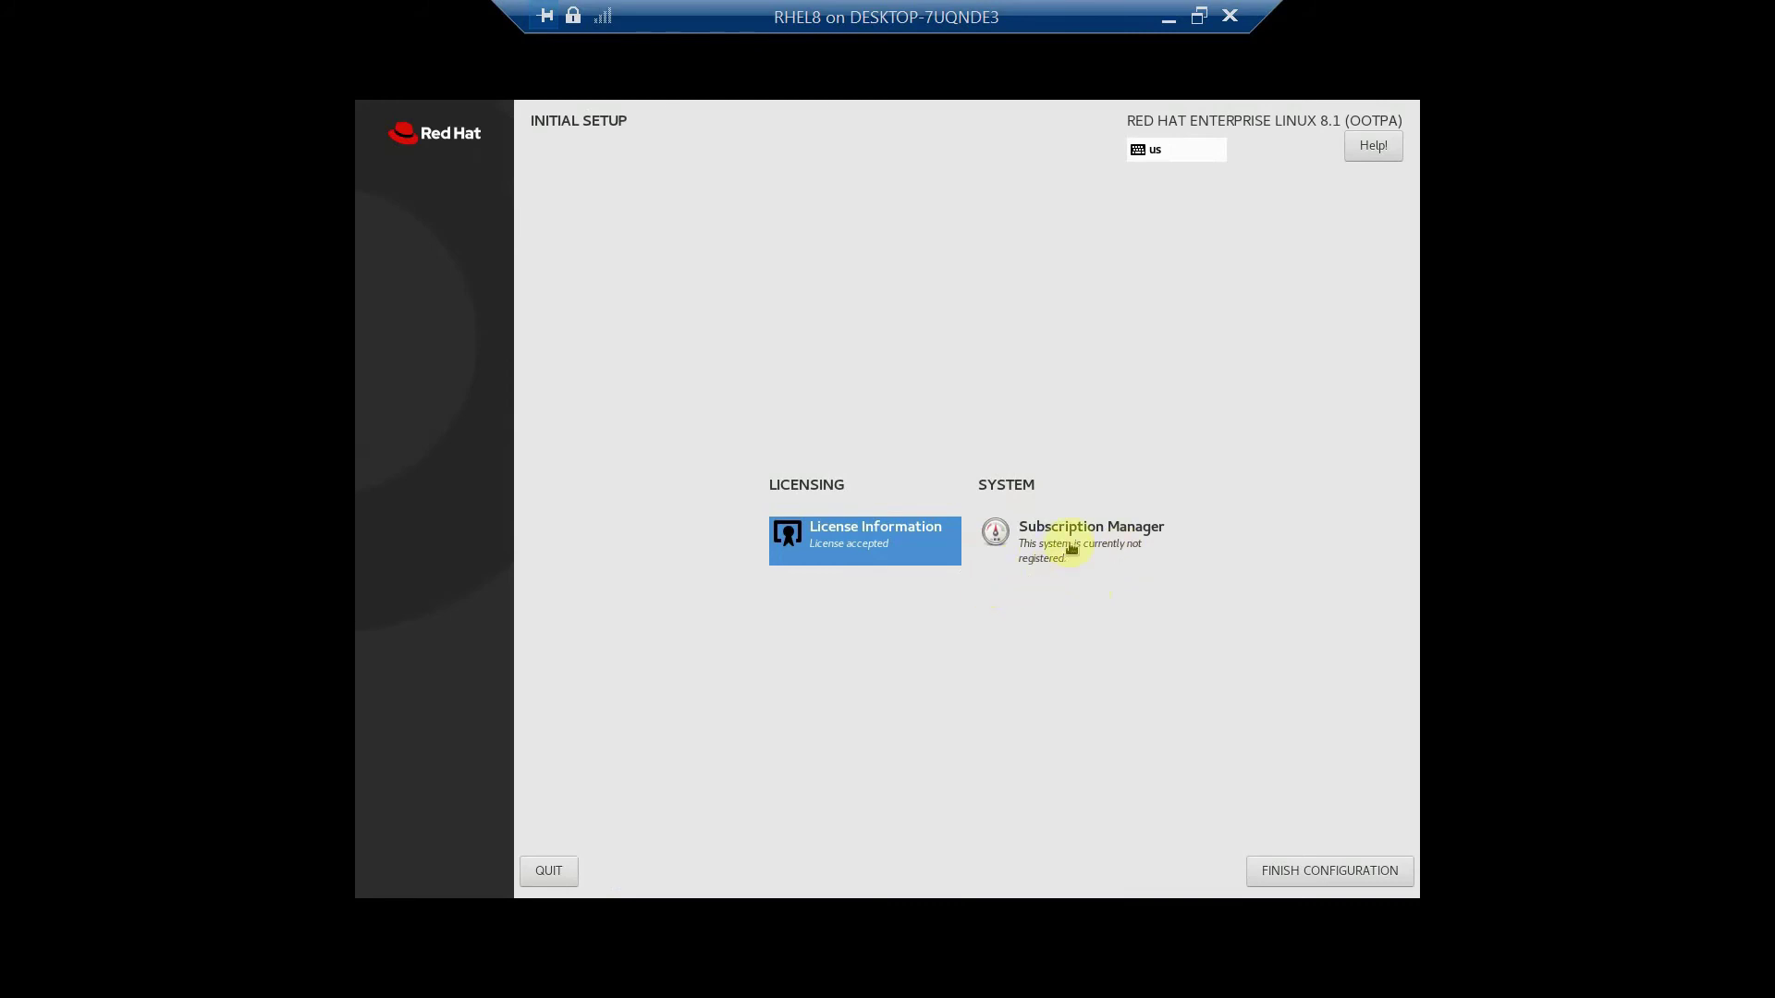
pyautogui.click(1073, 548)
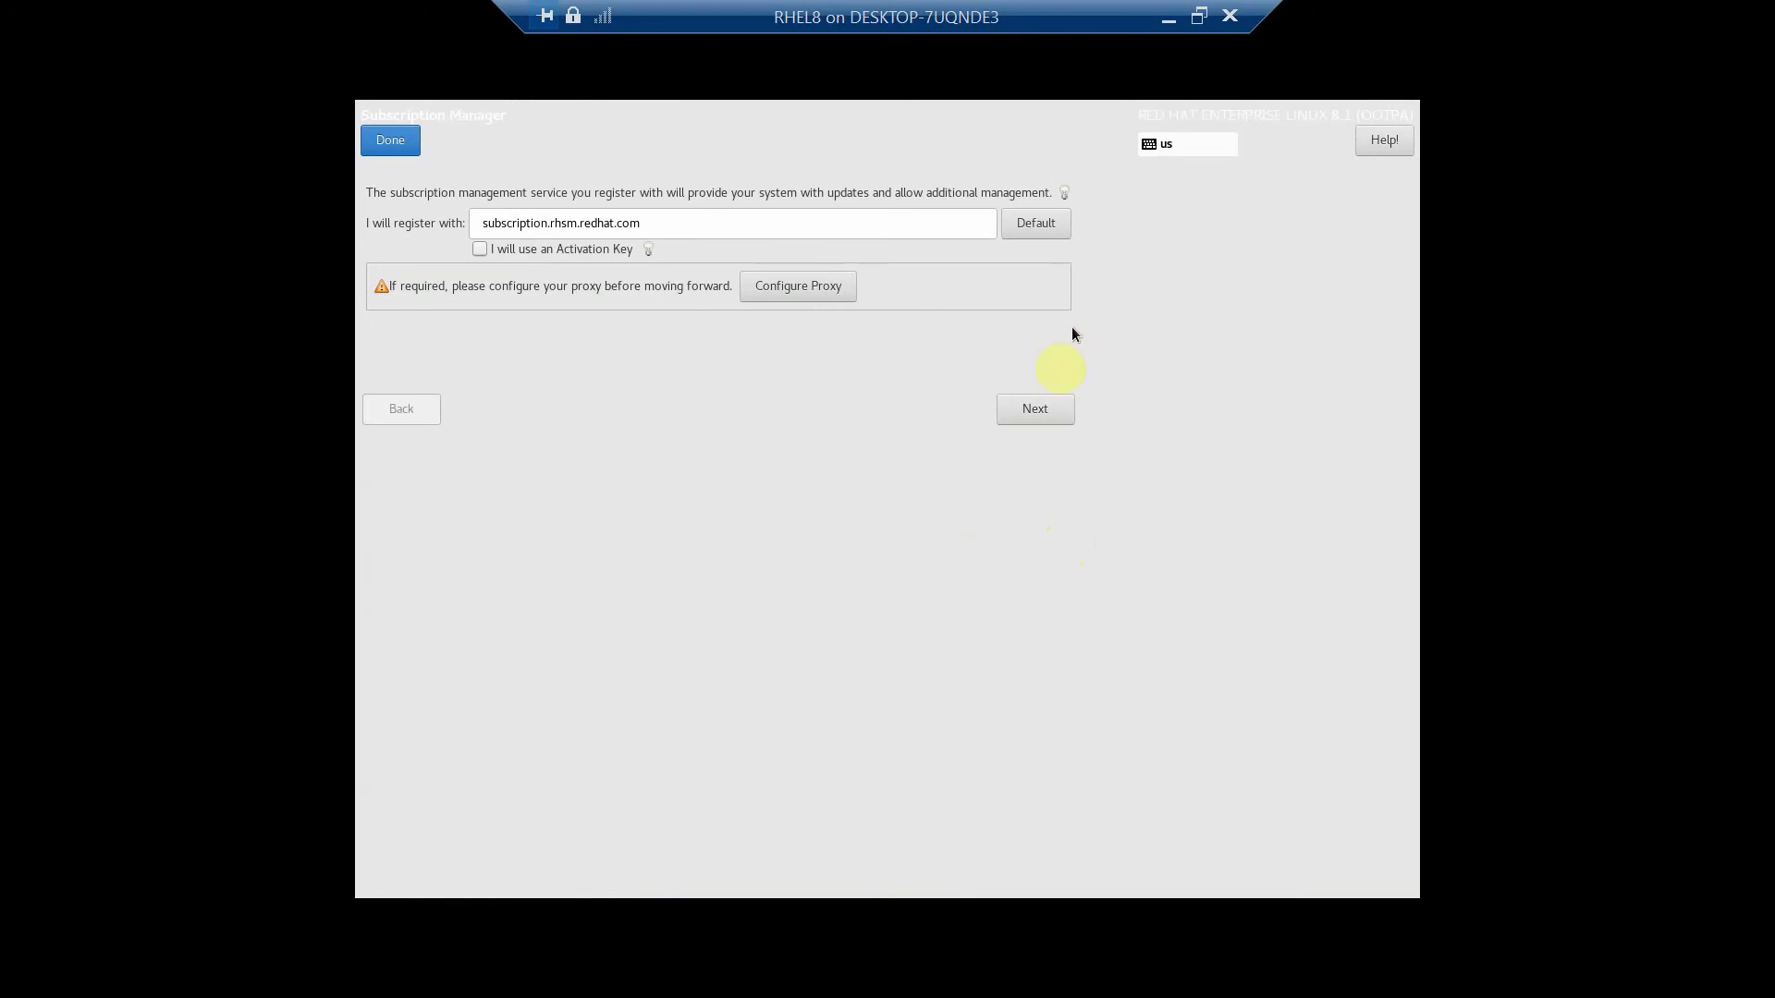
# Register with the Red Hat account login and attach the Red Hat Developer Subscription
pyautogui.click(1032, 410)
pyautogui.write('albin.issac')
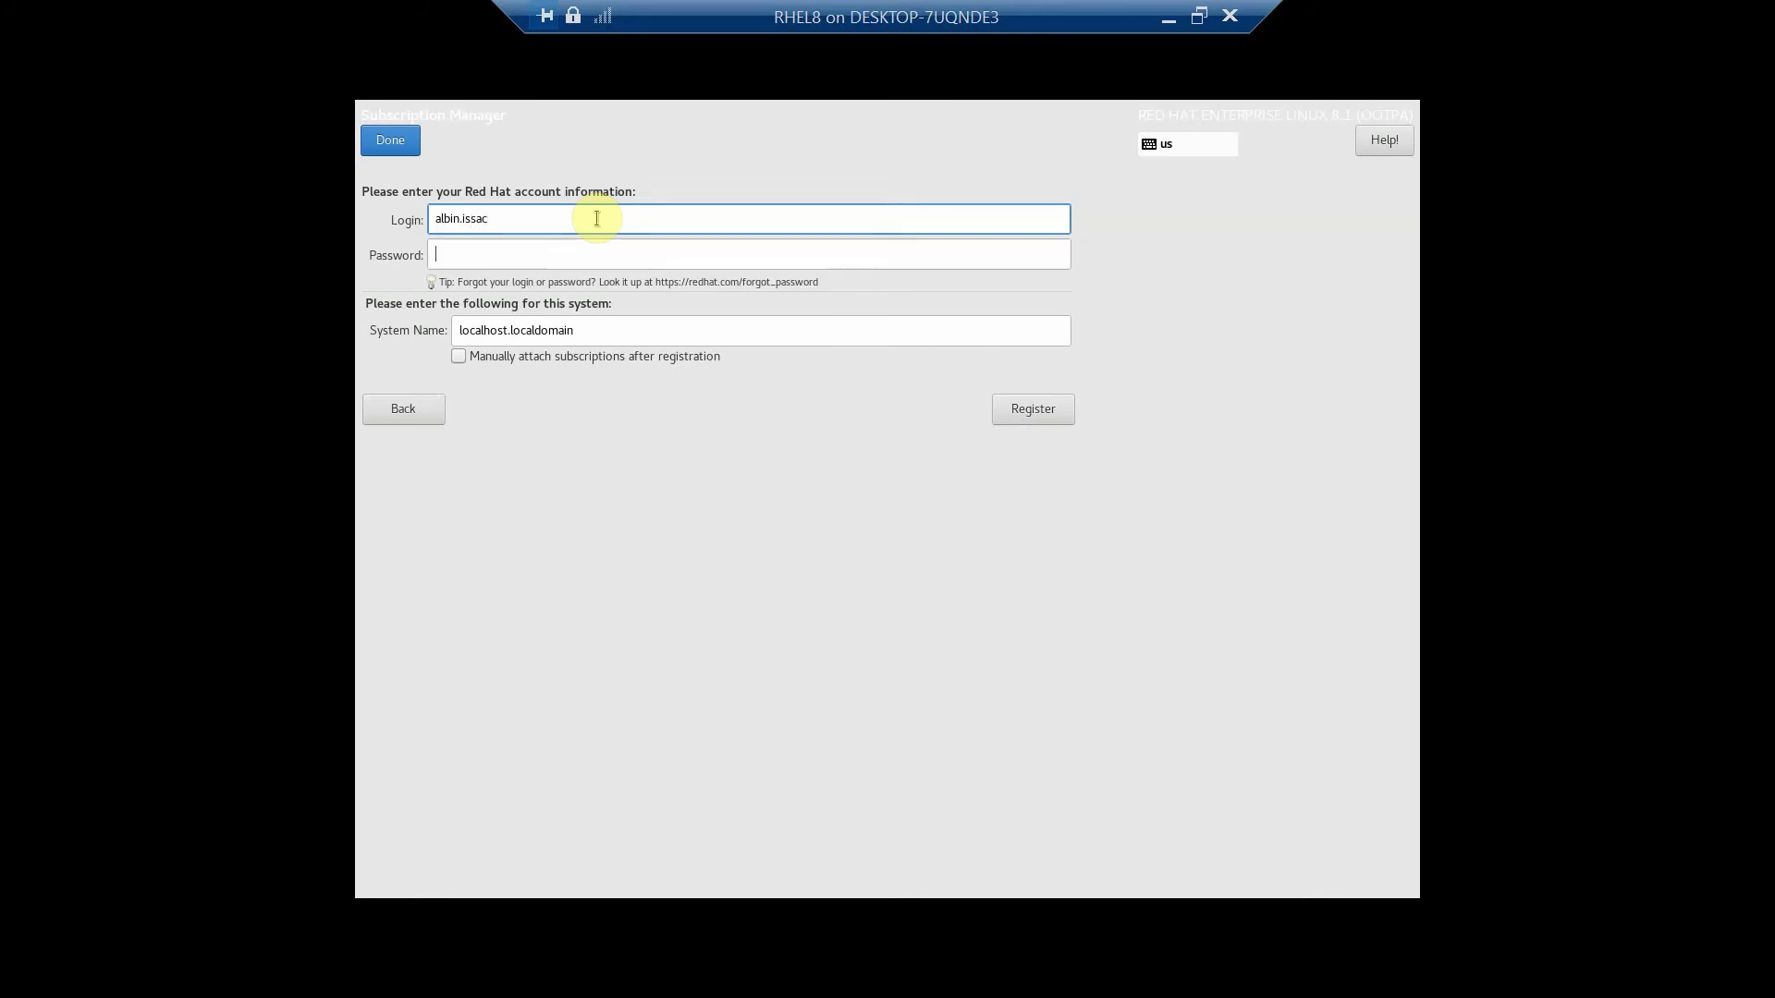
pyautogui.press('Tab')
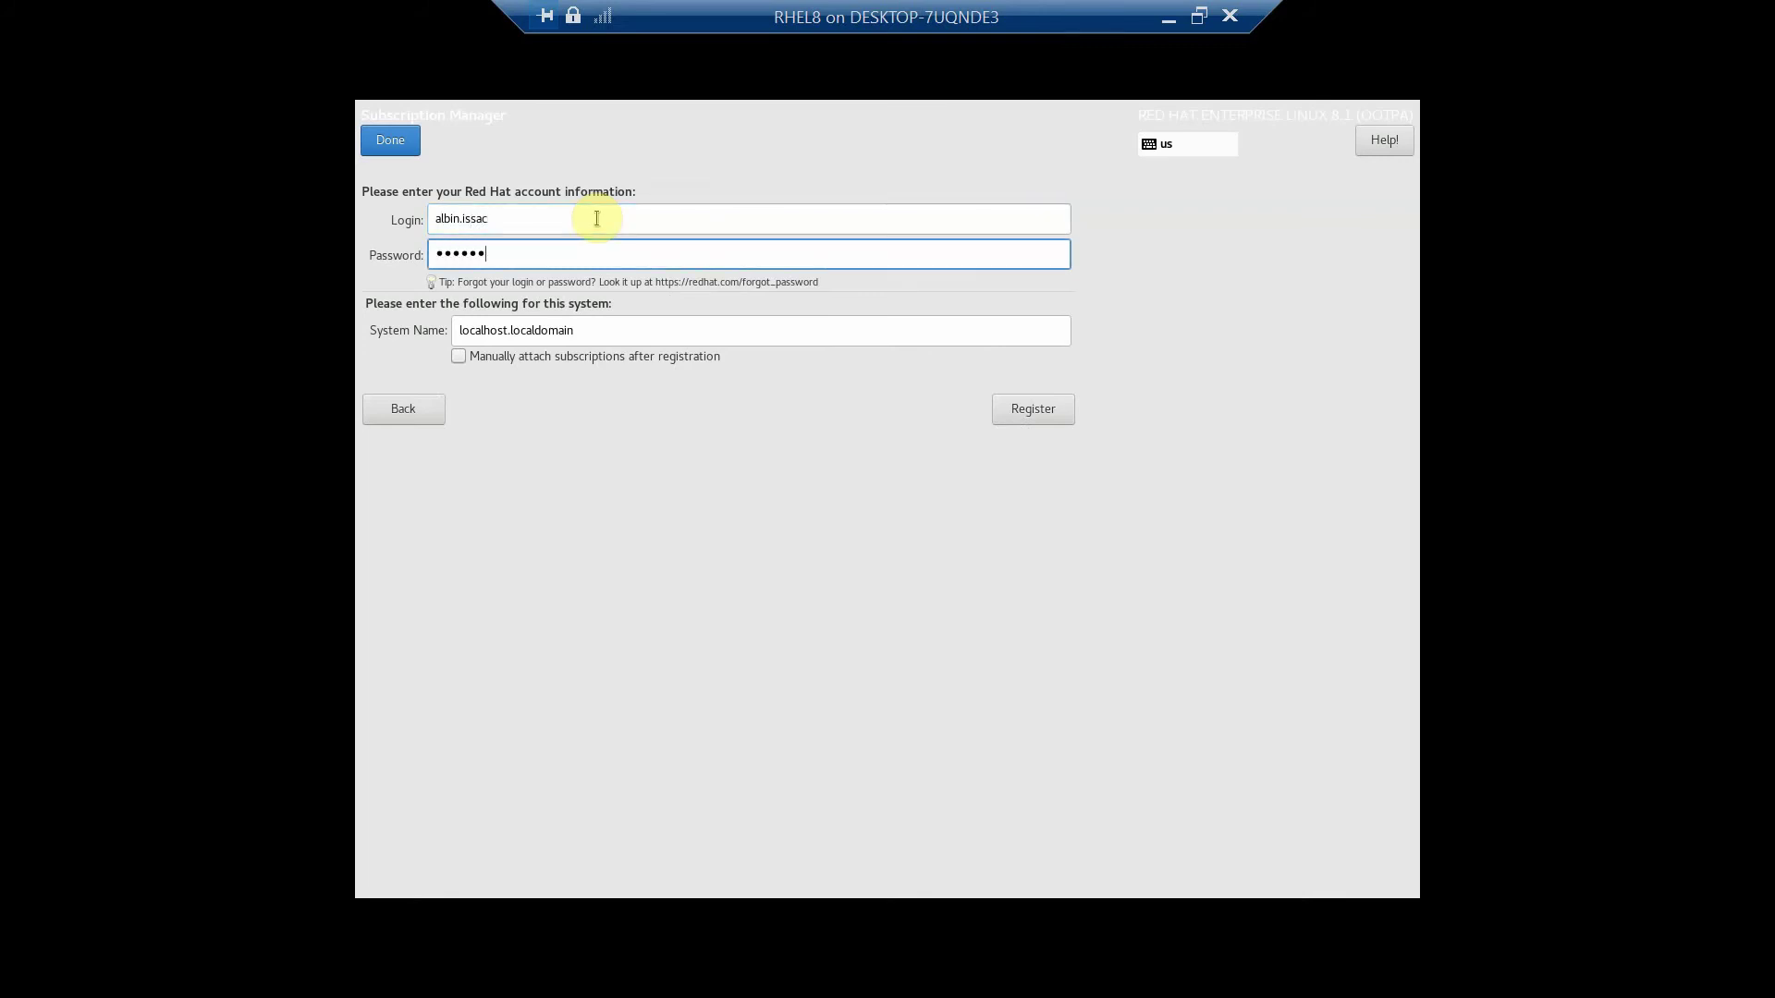
pyautogui.write('••')
pyautogui.click(1027, 410)
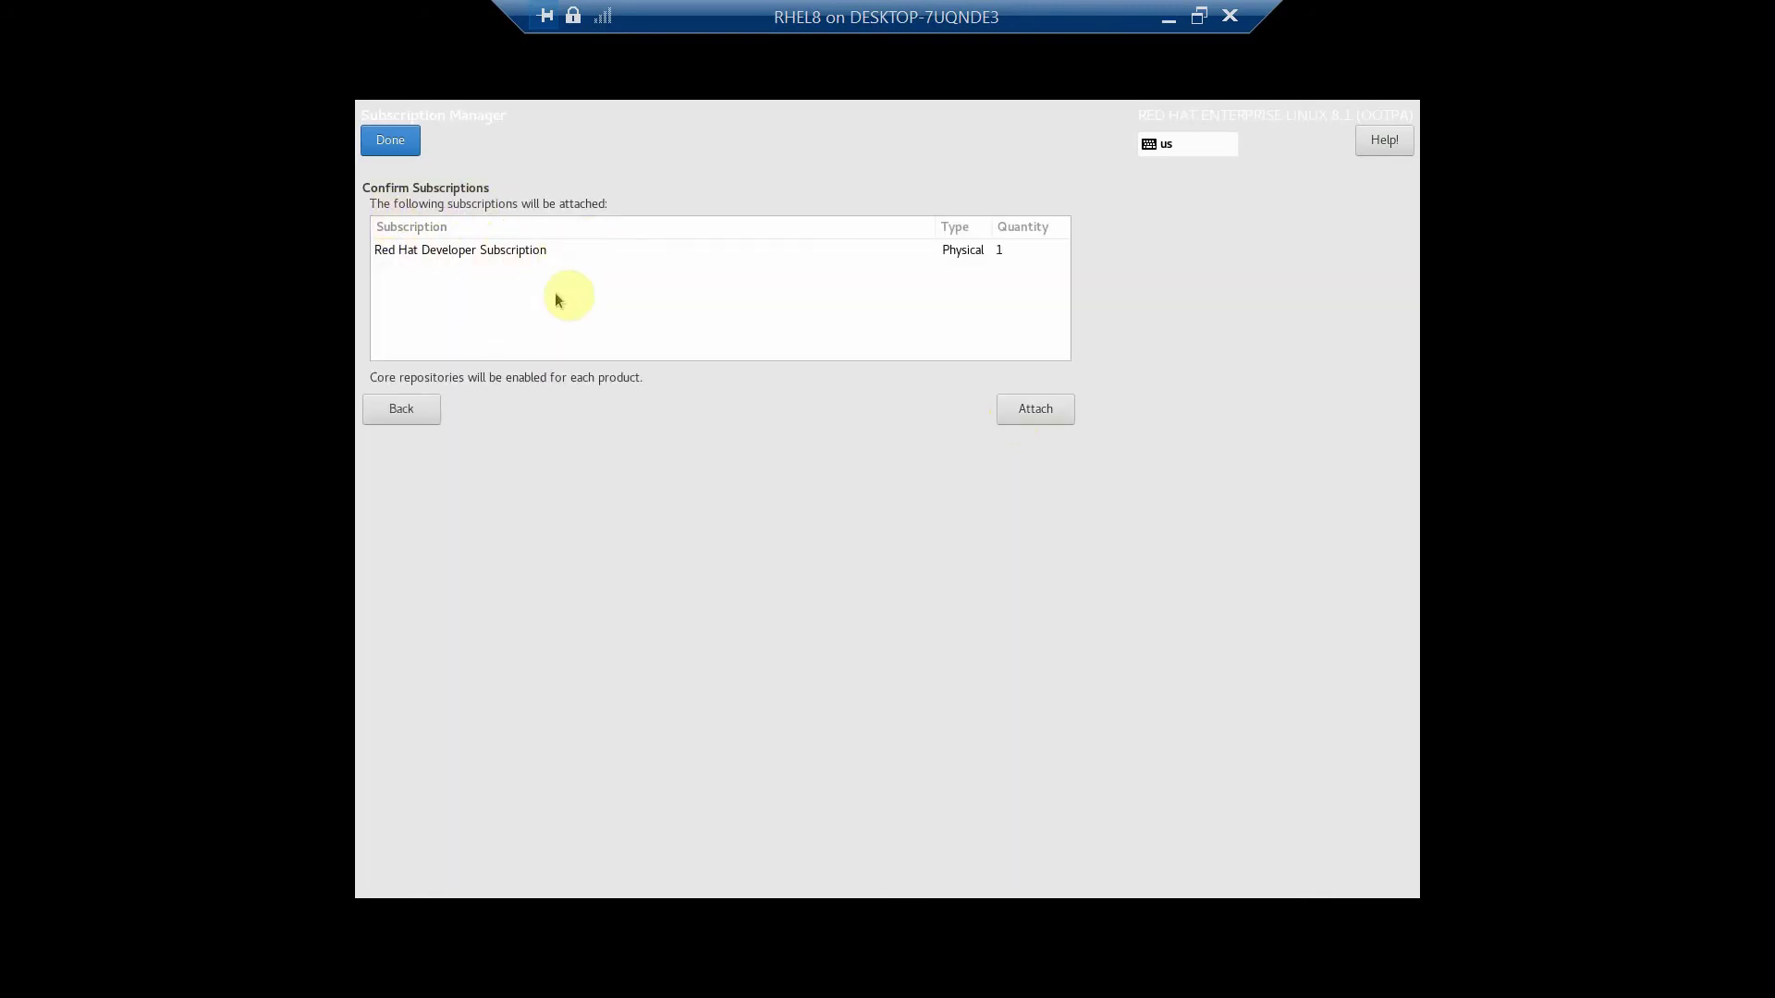
pyautogui.click(1036, 411)
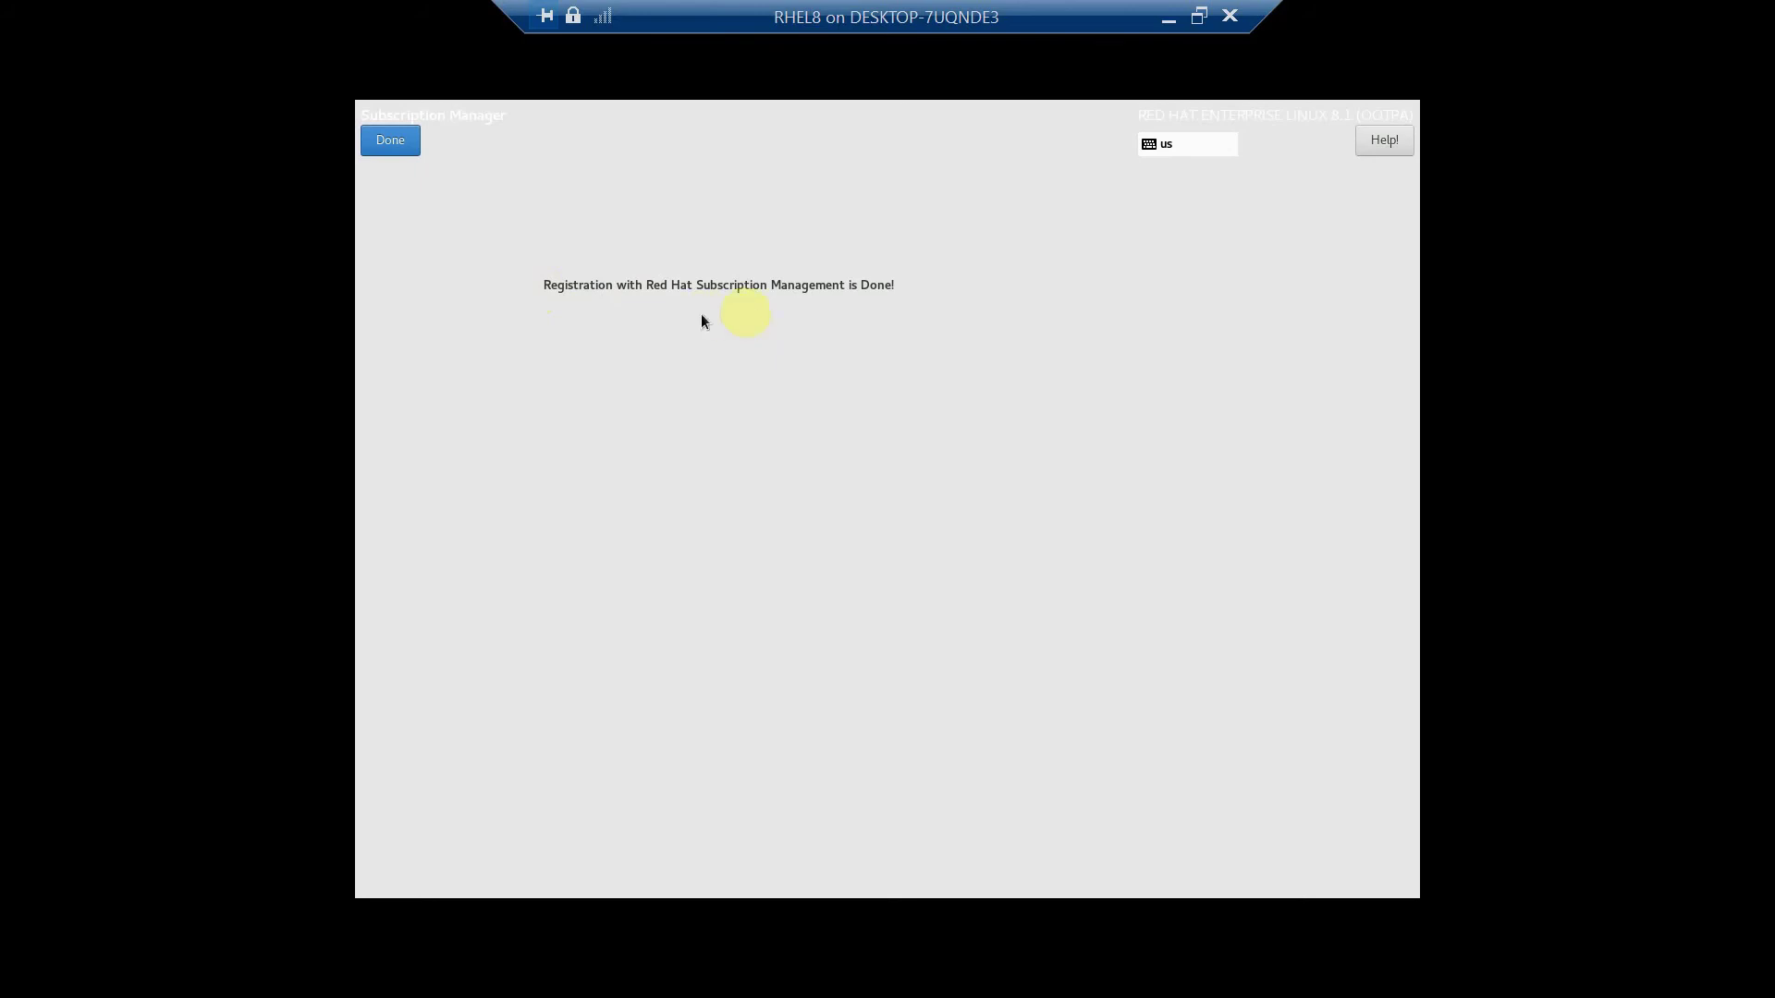
pyautogui.click(389, 139)
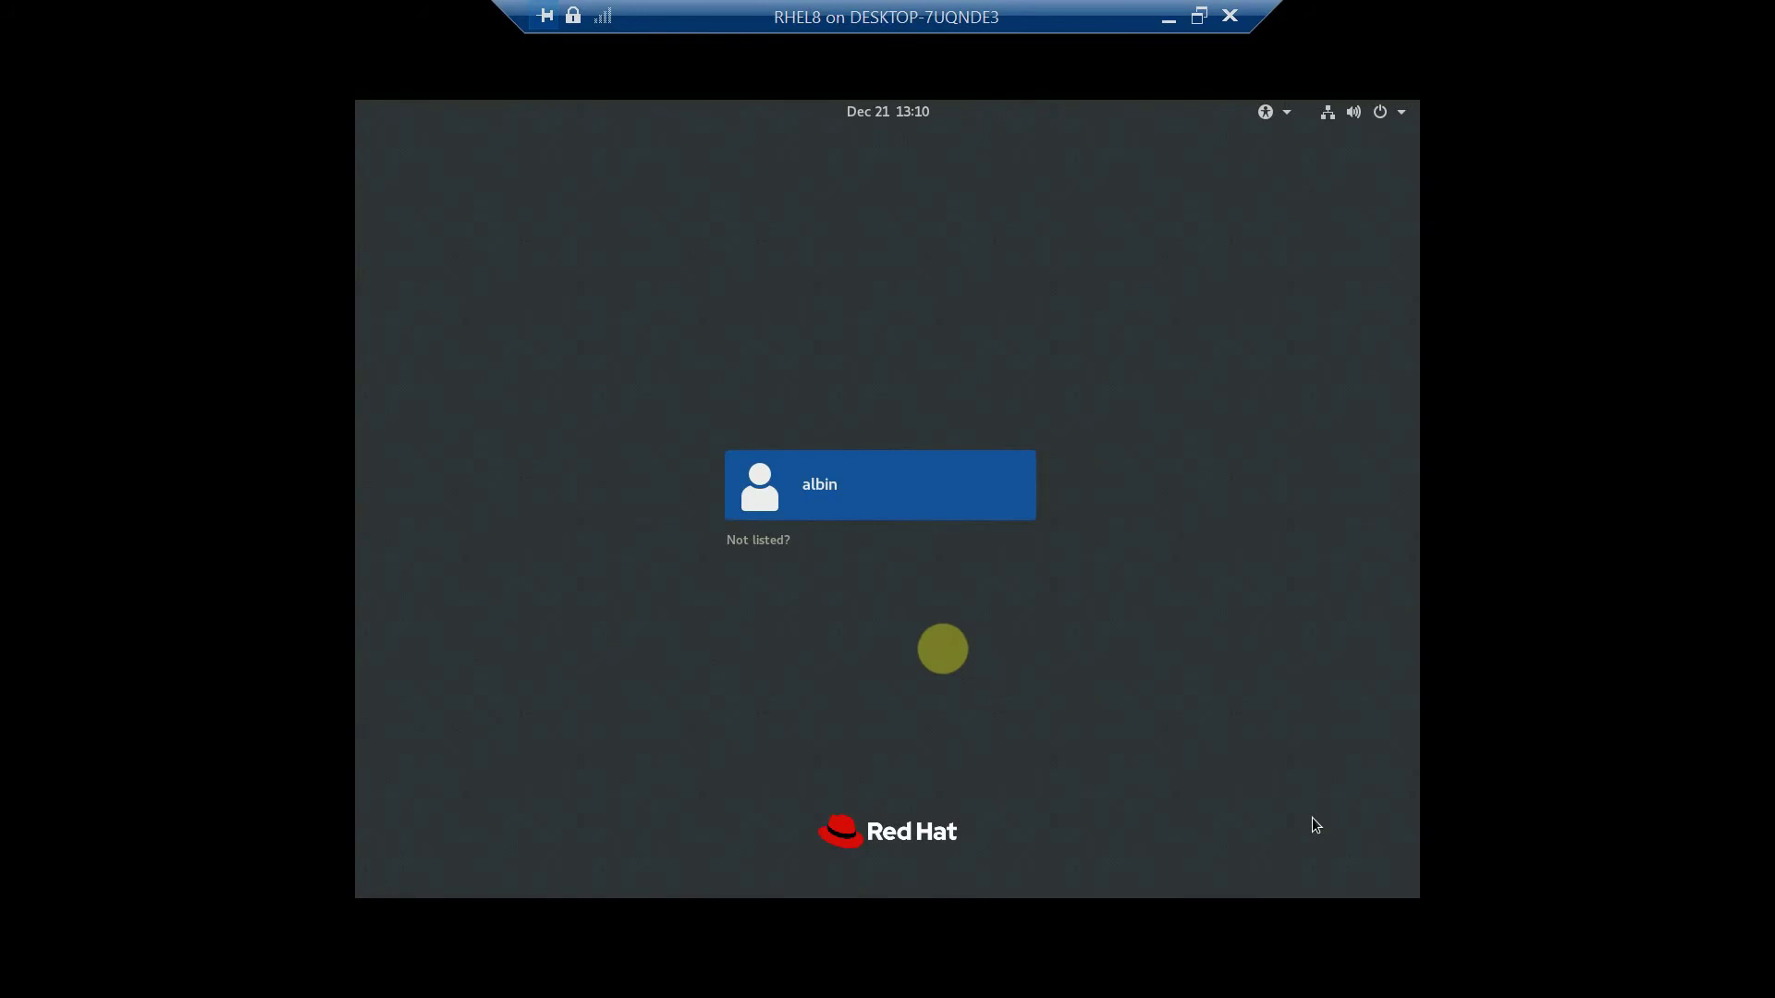
# Sign in as albin, launch Firefox and check its application menu
pyautogui.click(836, 484)
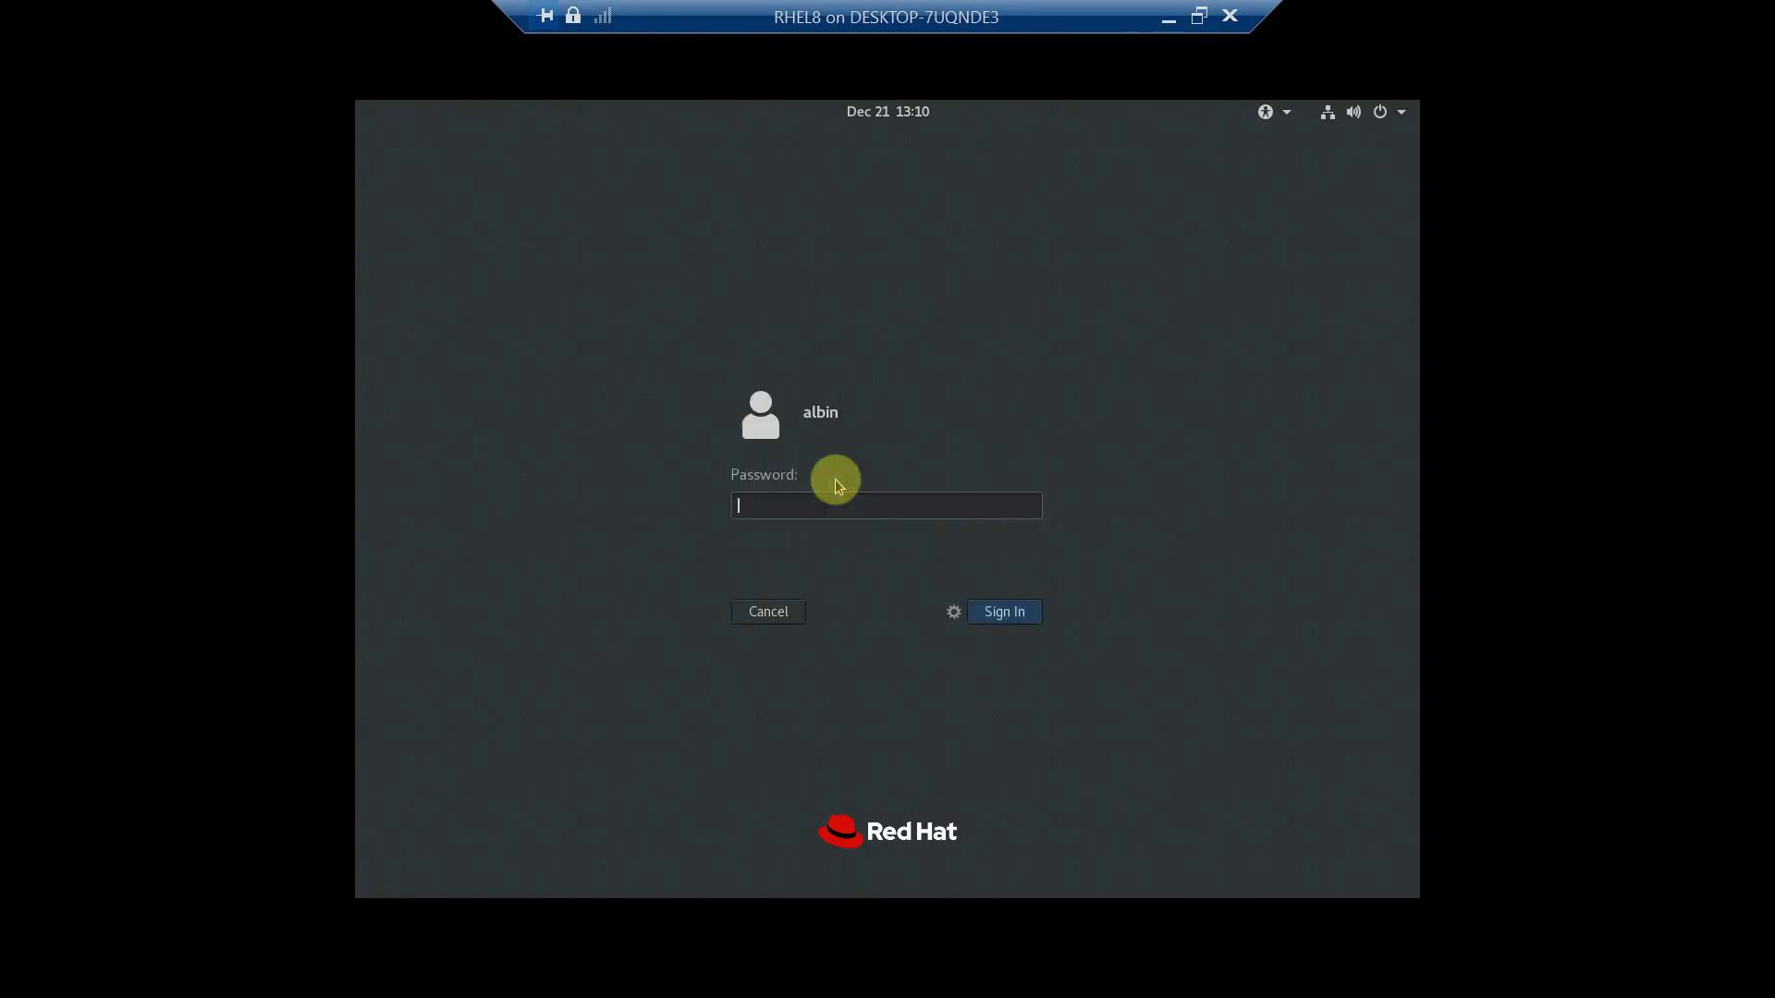
pyautogui.write('••••')
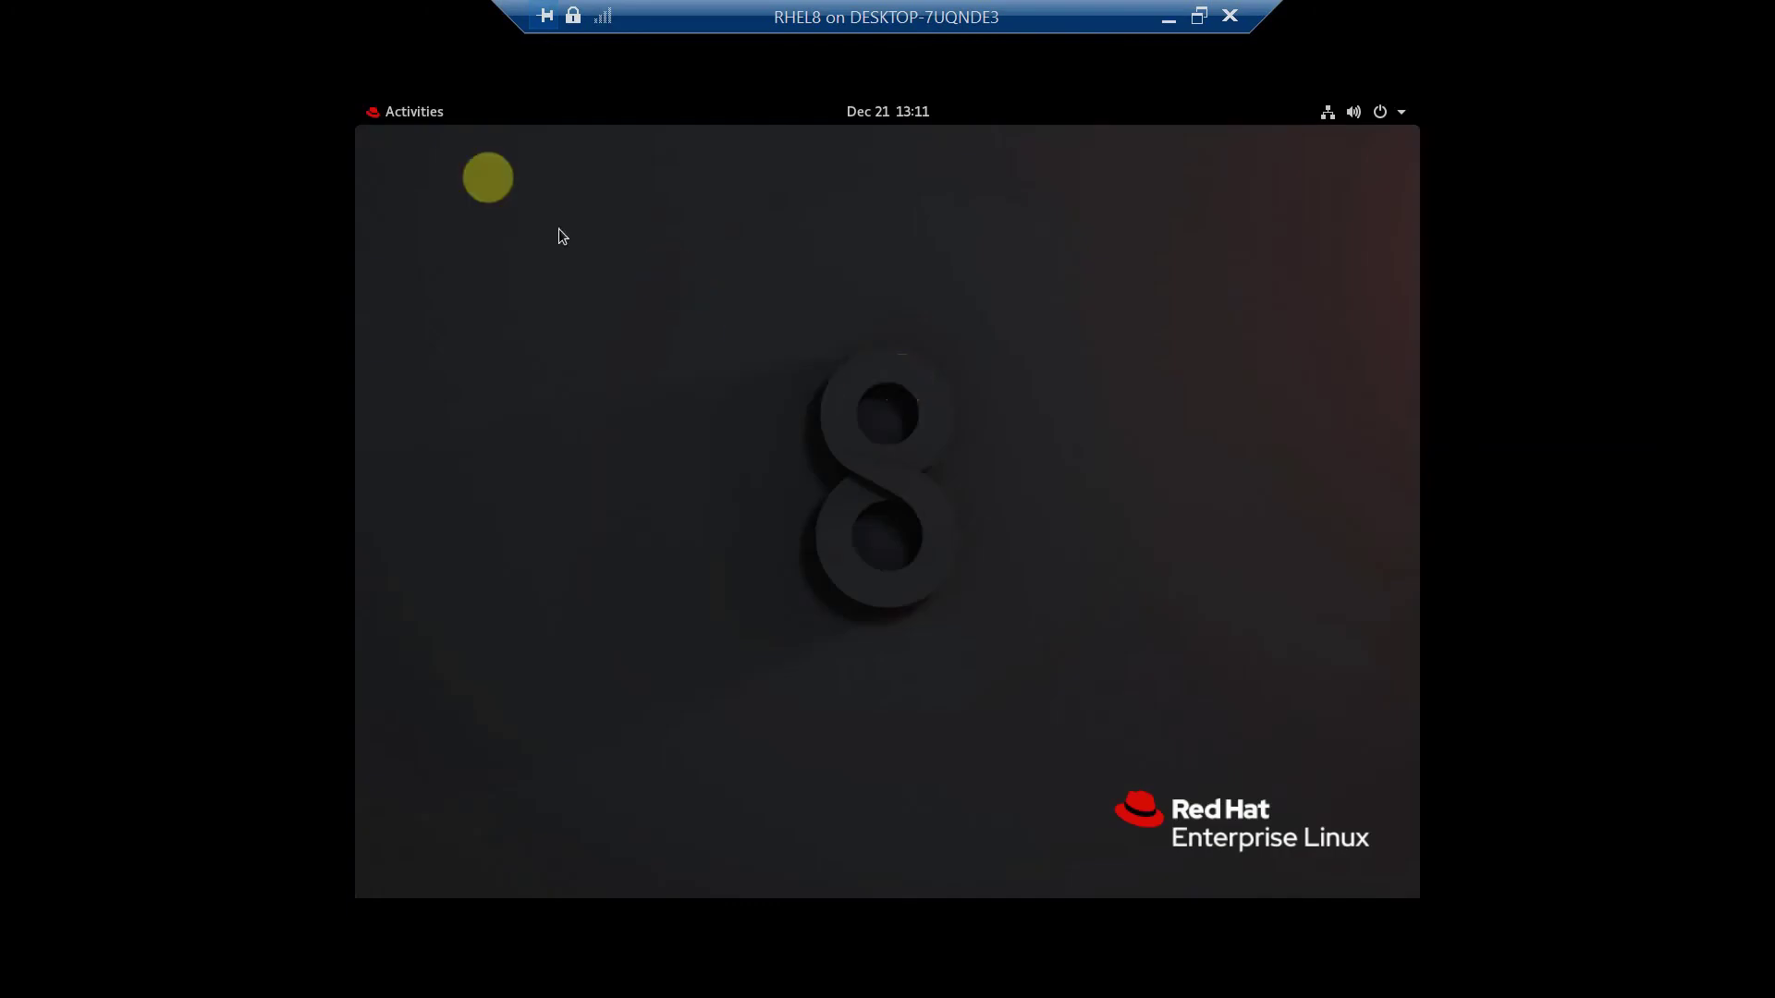
pyautogui.click(407, 123)
pyautogui.click(403, 256)
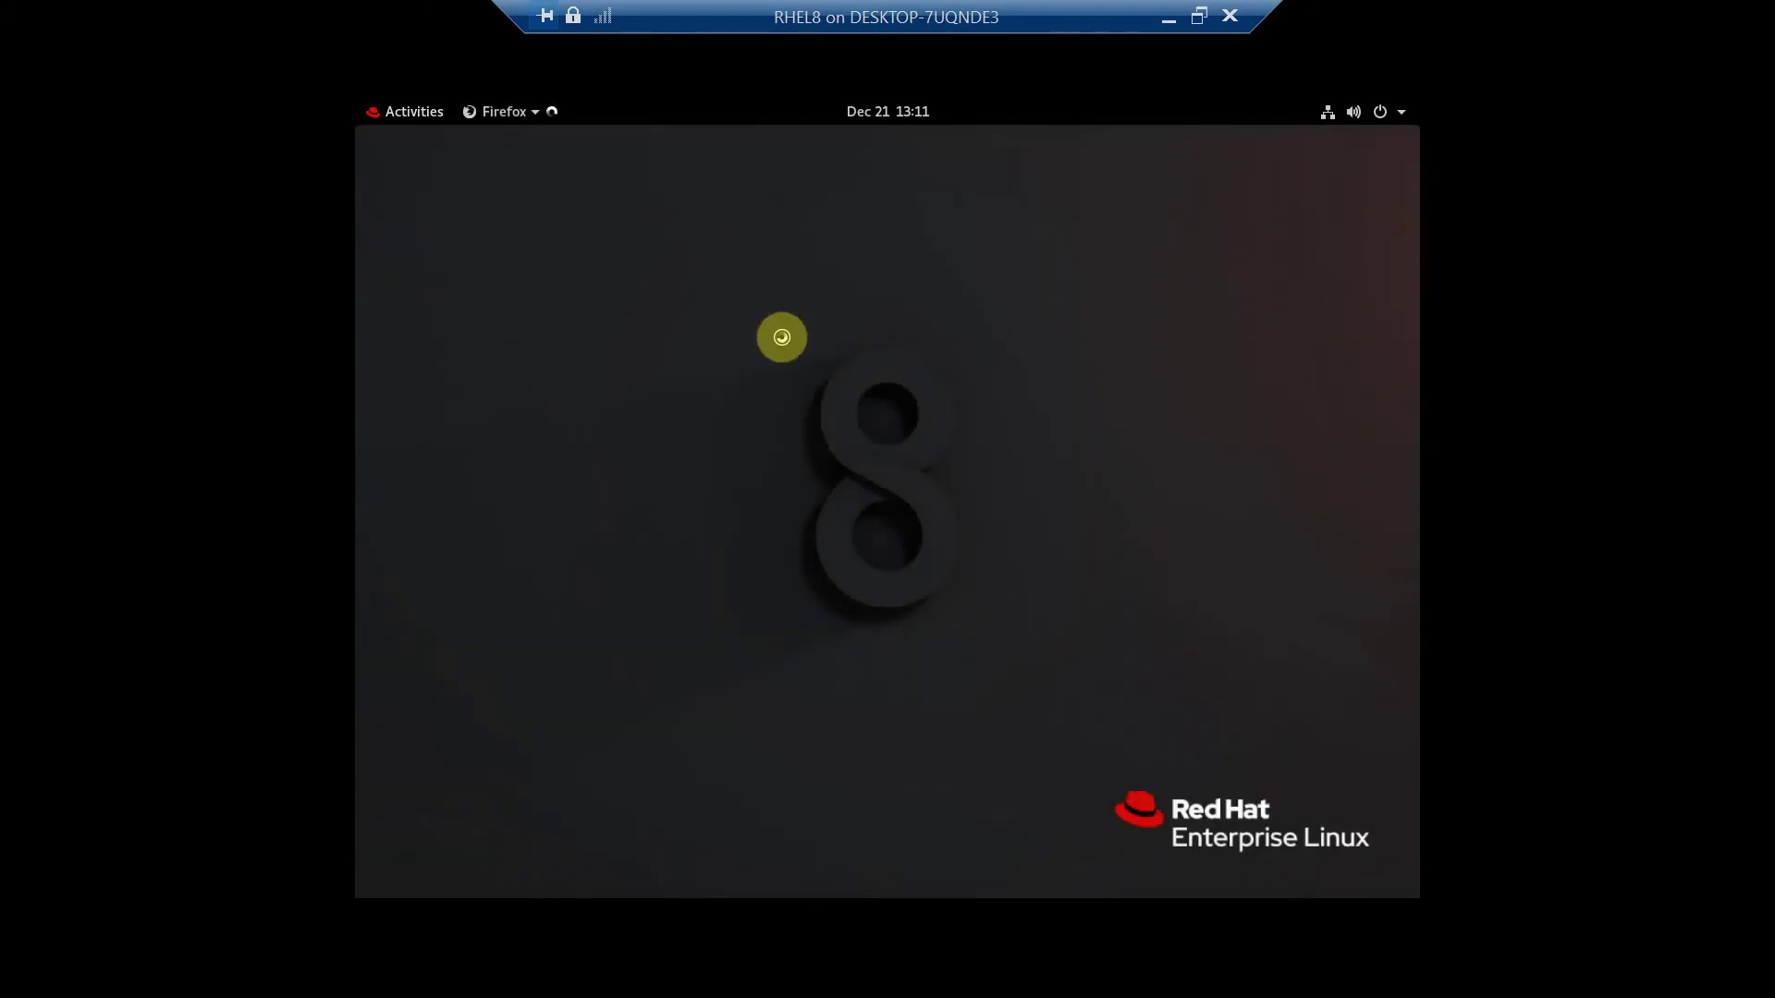
pyautogui.click(498, 116)
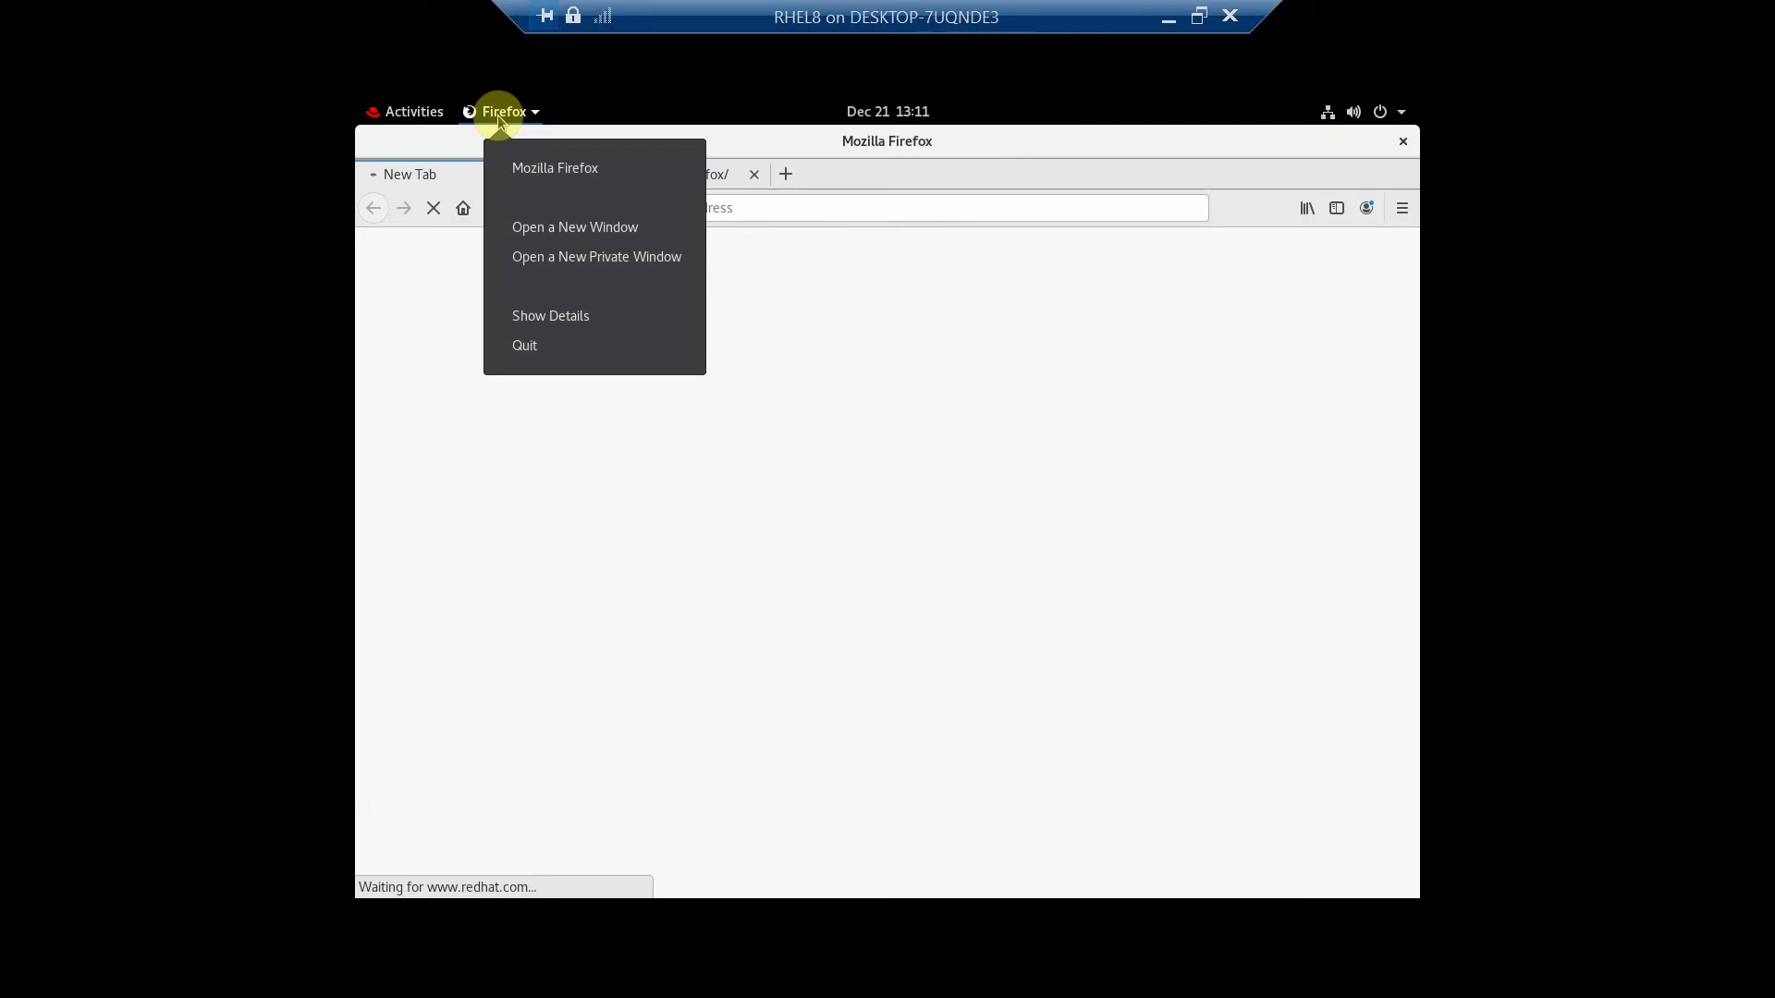
pyautogui.click(498, 115)
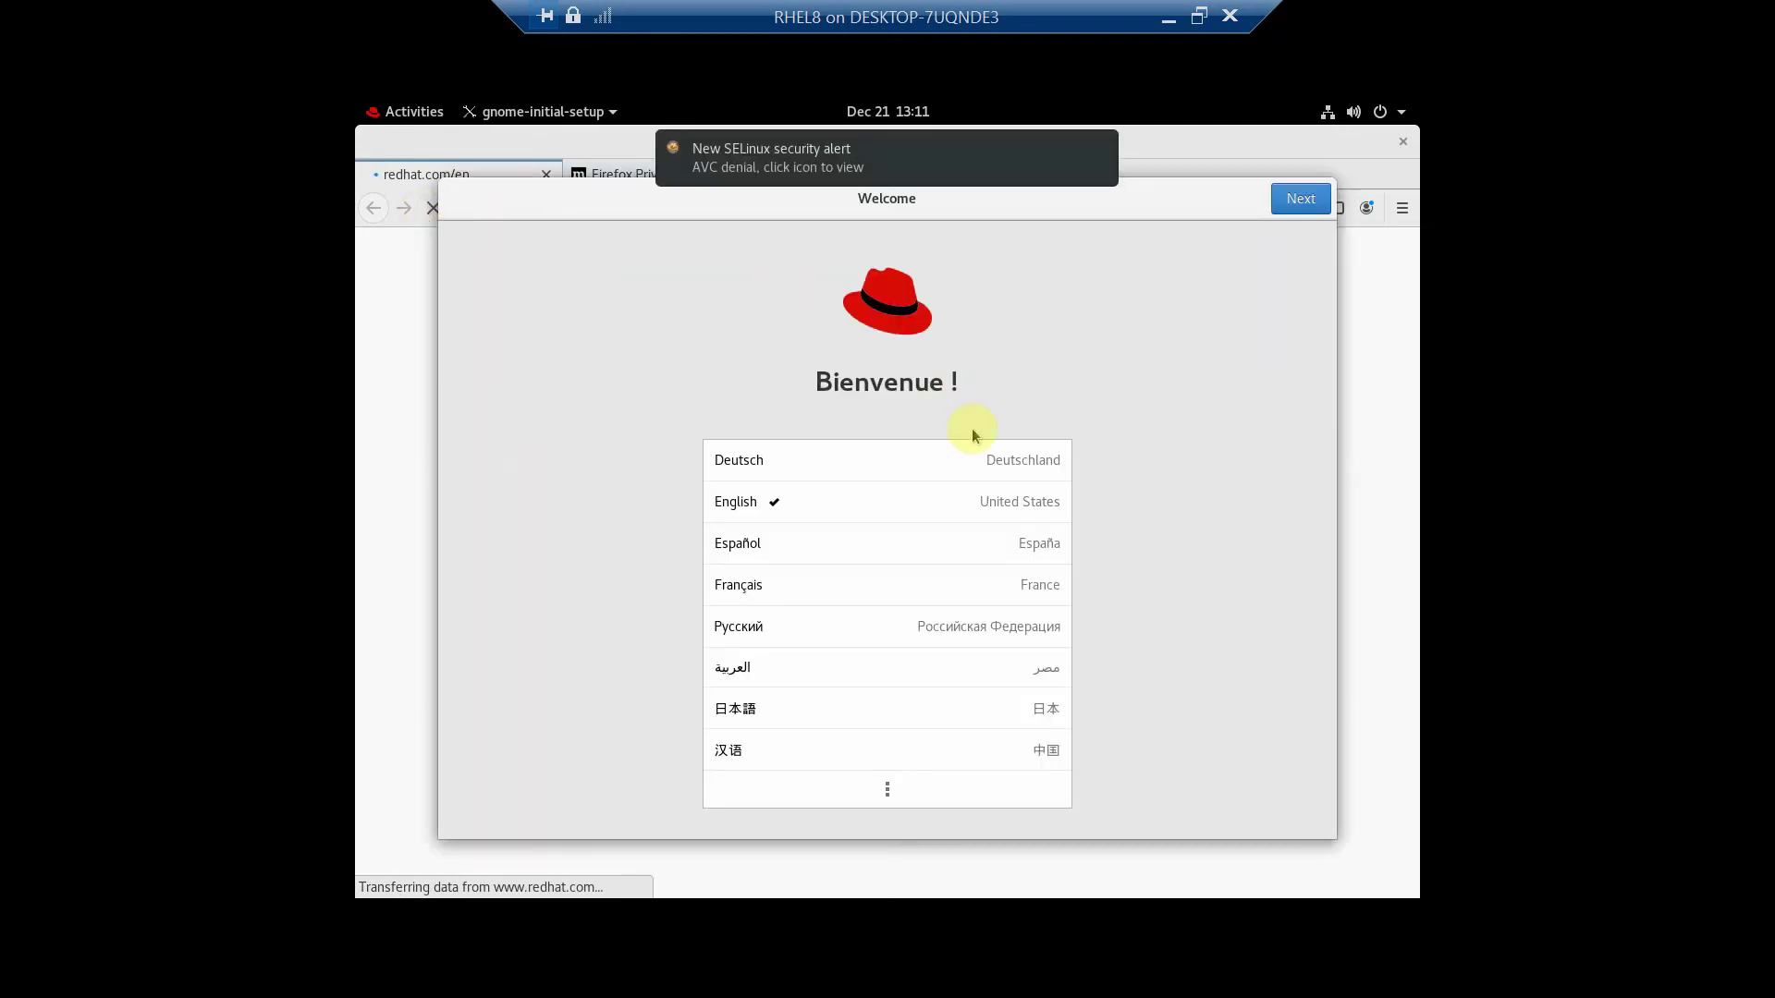
# Finish the welcome, typing and privacy pages, skip online accounts, and show Activities
pyautogui.click(1291, 200)
pyautogui.click(1294, 204)
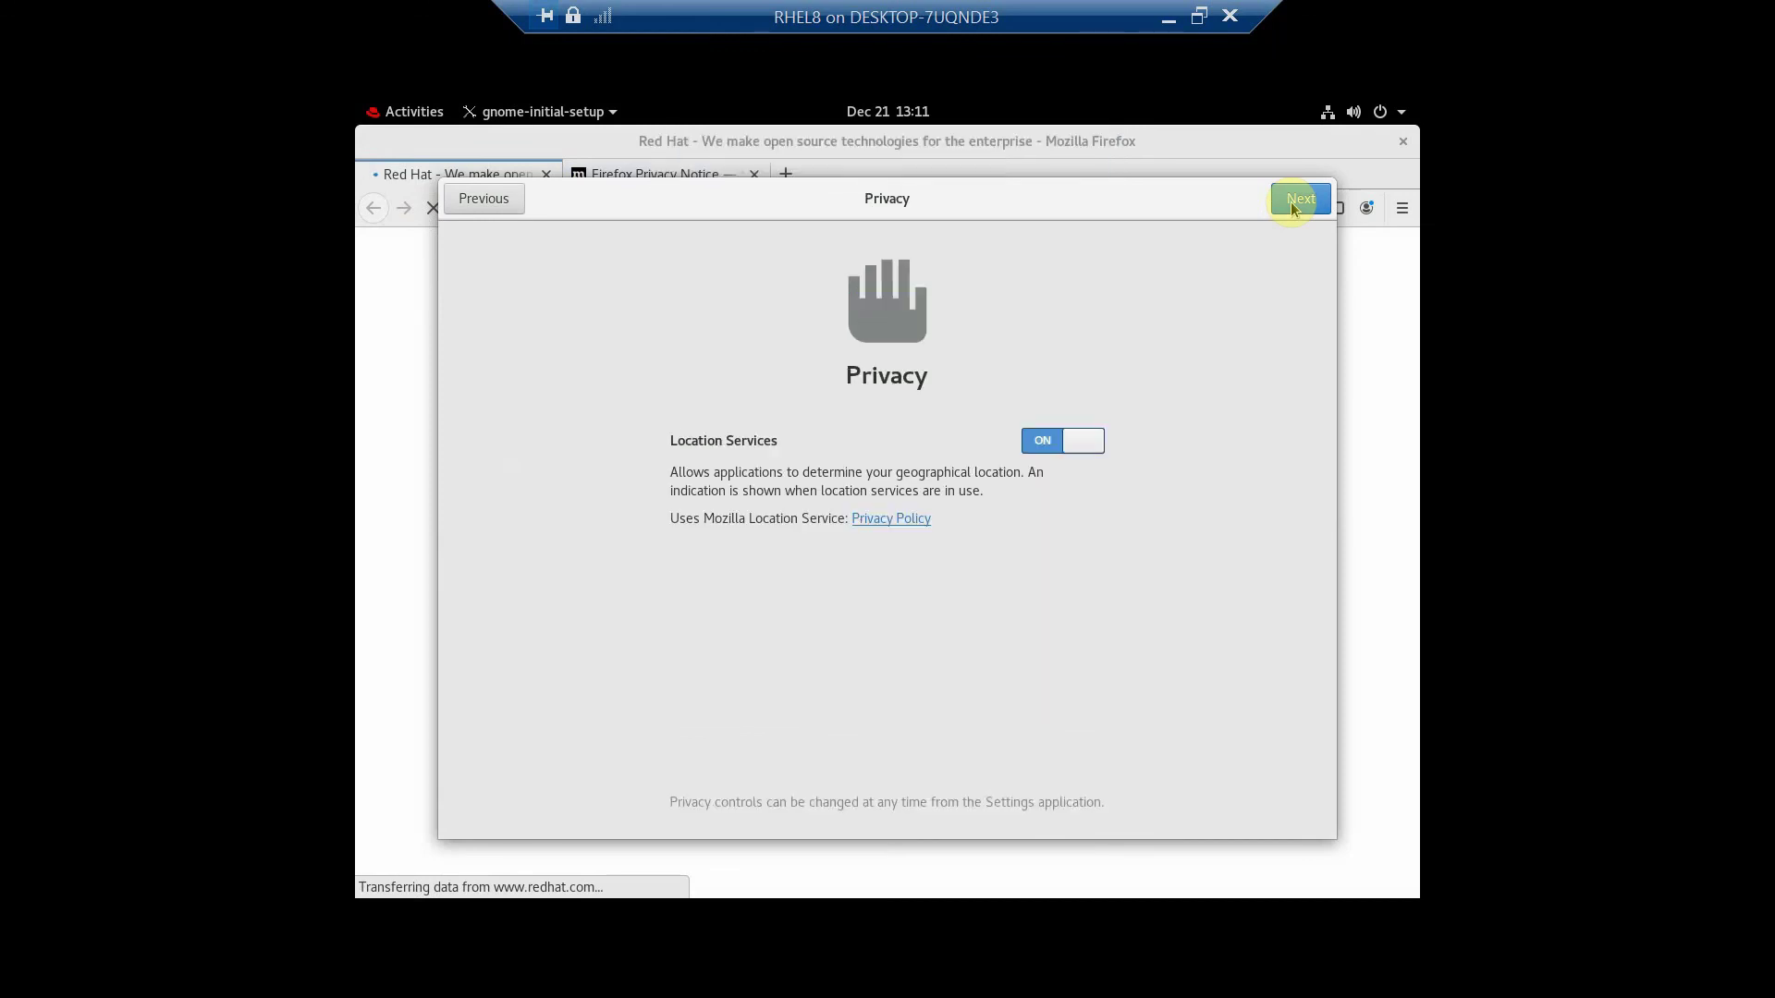
pyautogui.click(1293, 203)
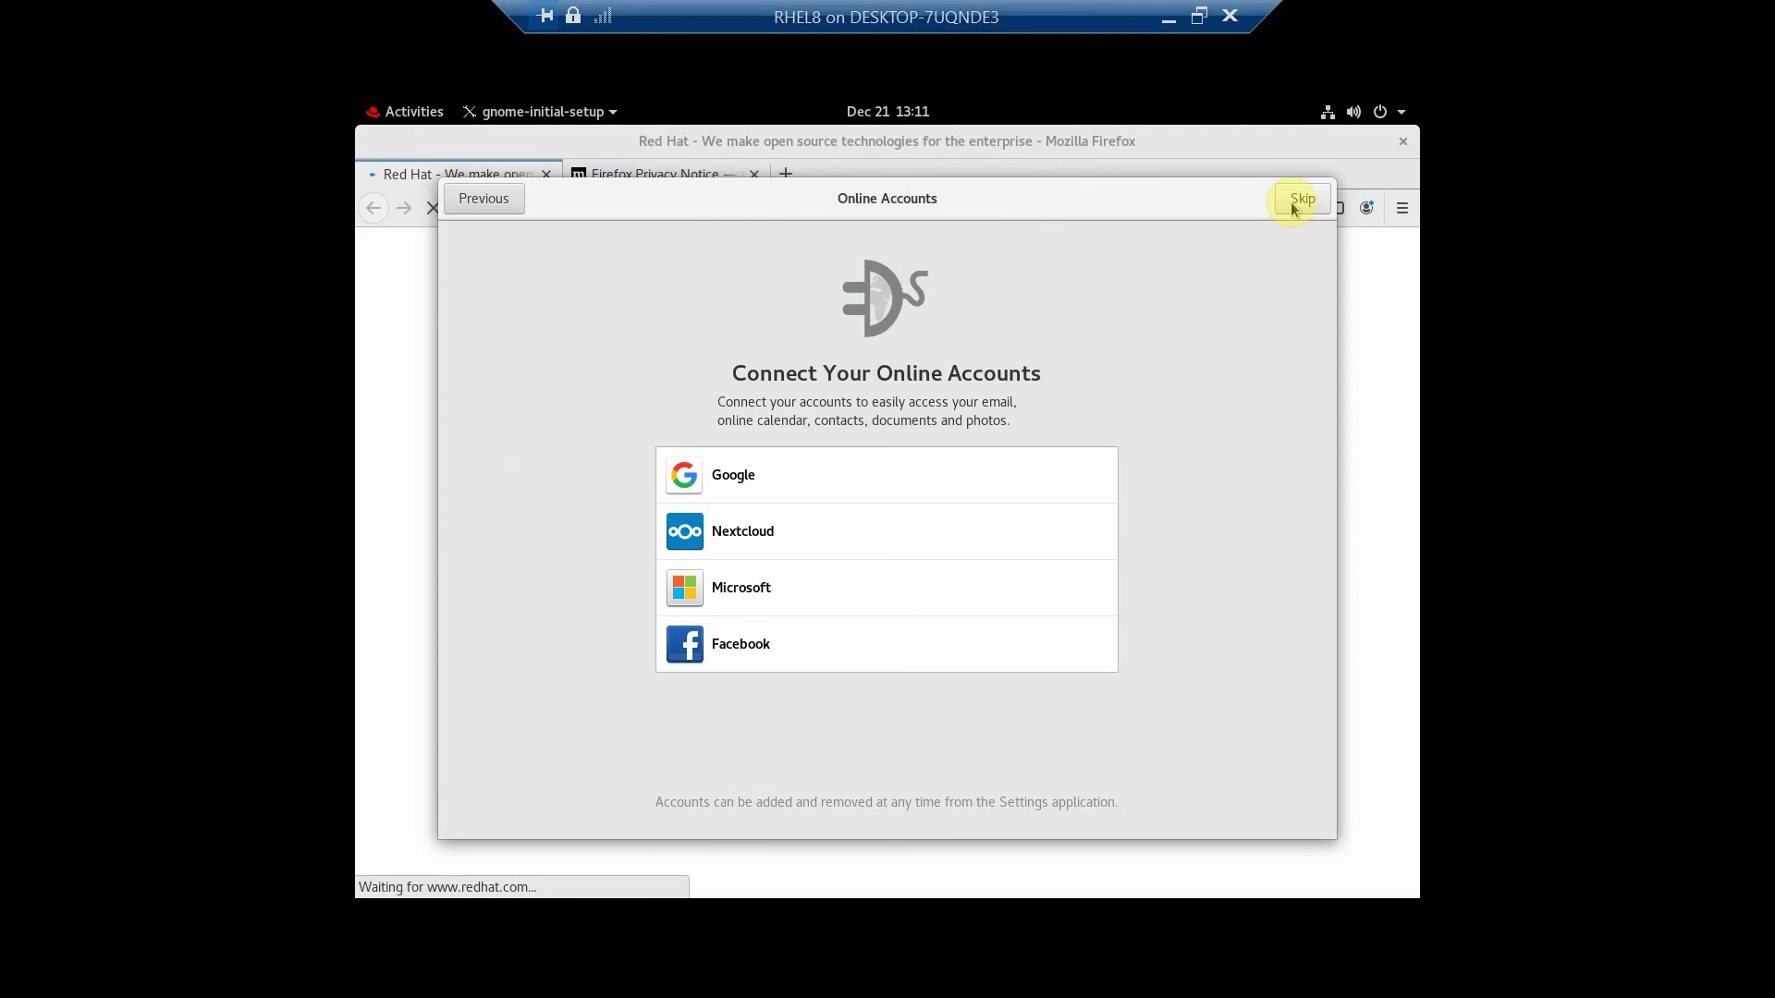
pyautogui.click(1293, 205)
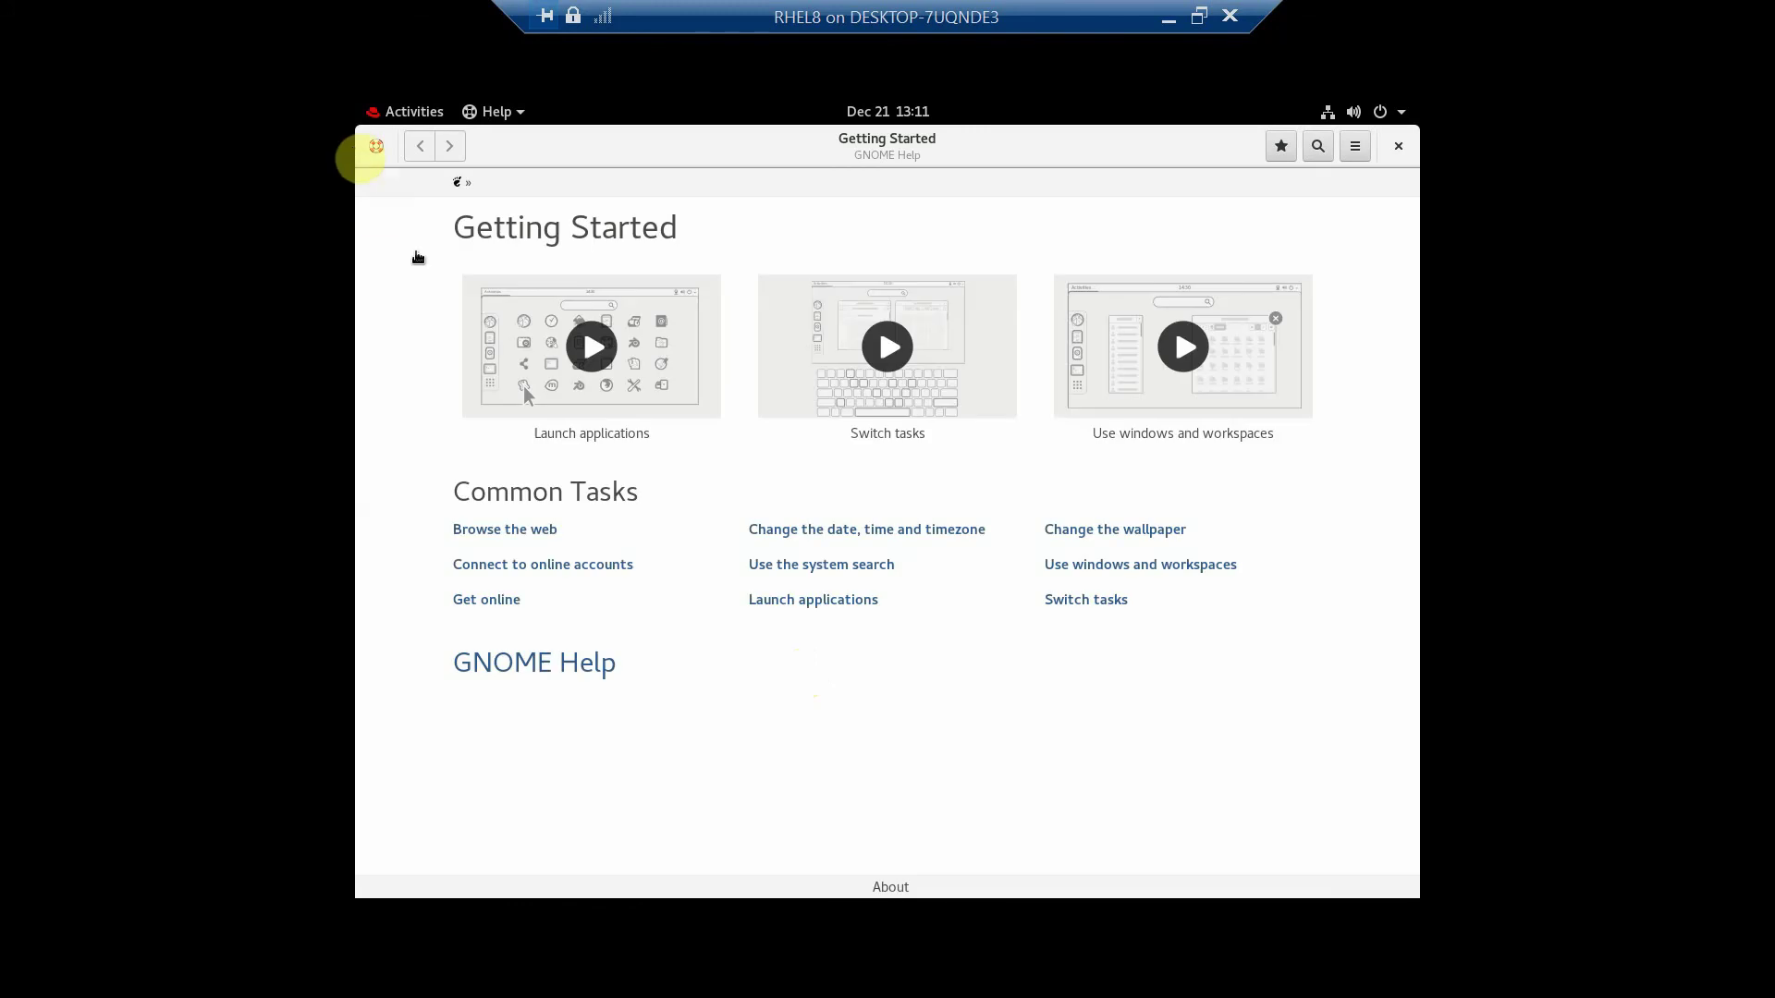
pyautogui.click(411, 111)
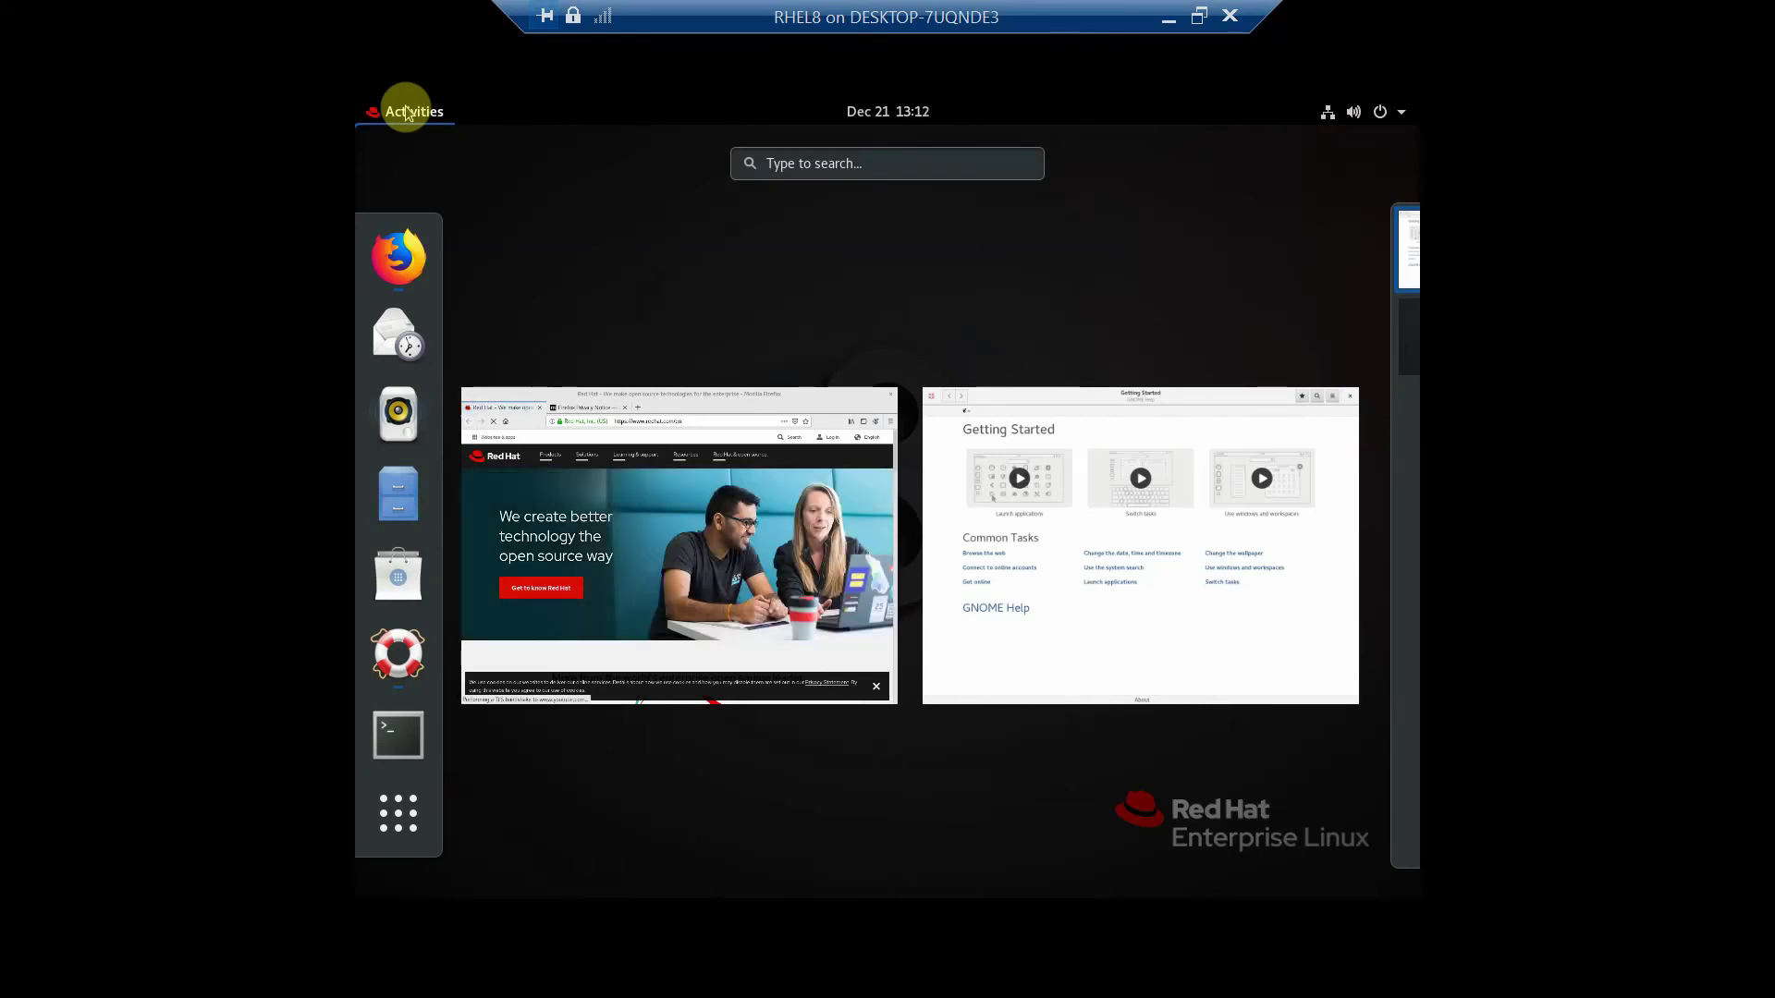
# Run sudo yum update in a terminal and supply the sudo password
pyautogui.click(399, 735)
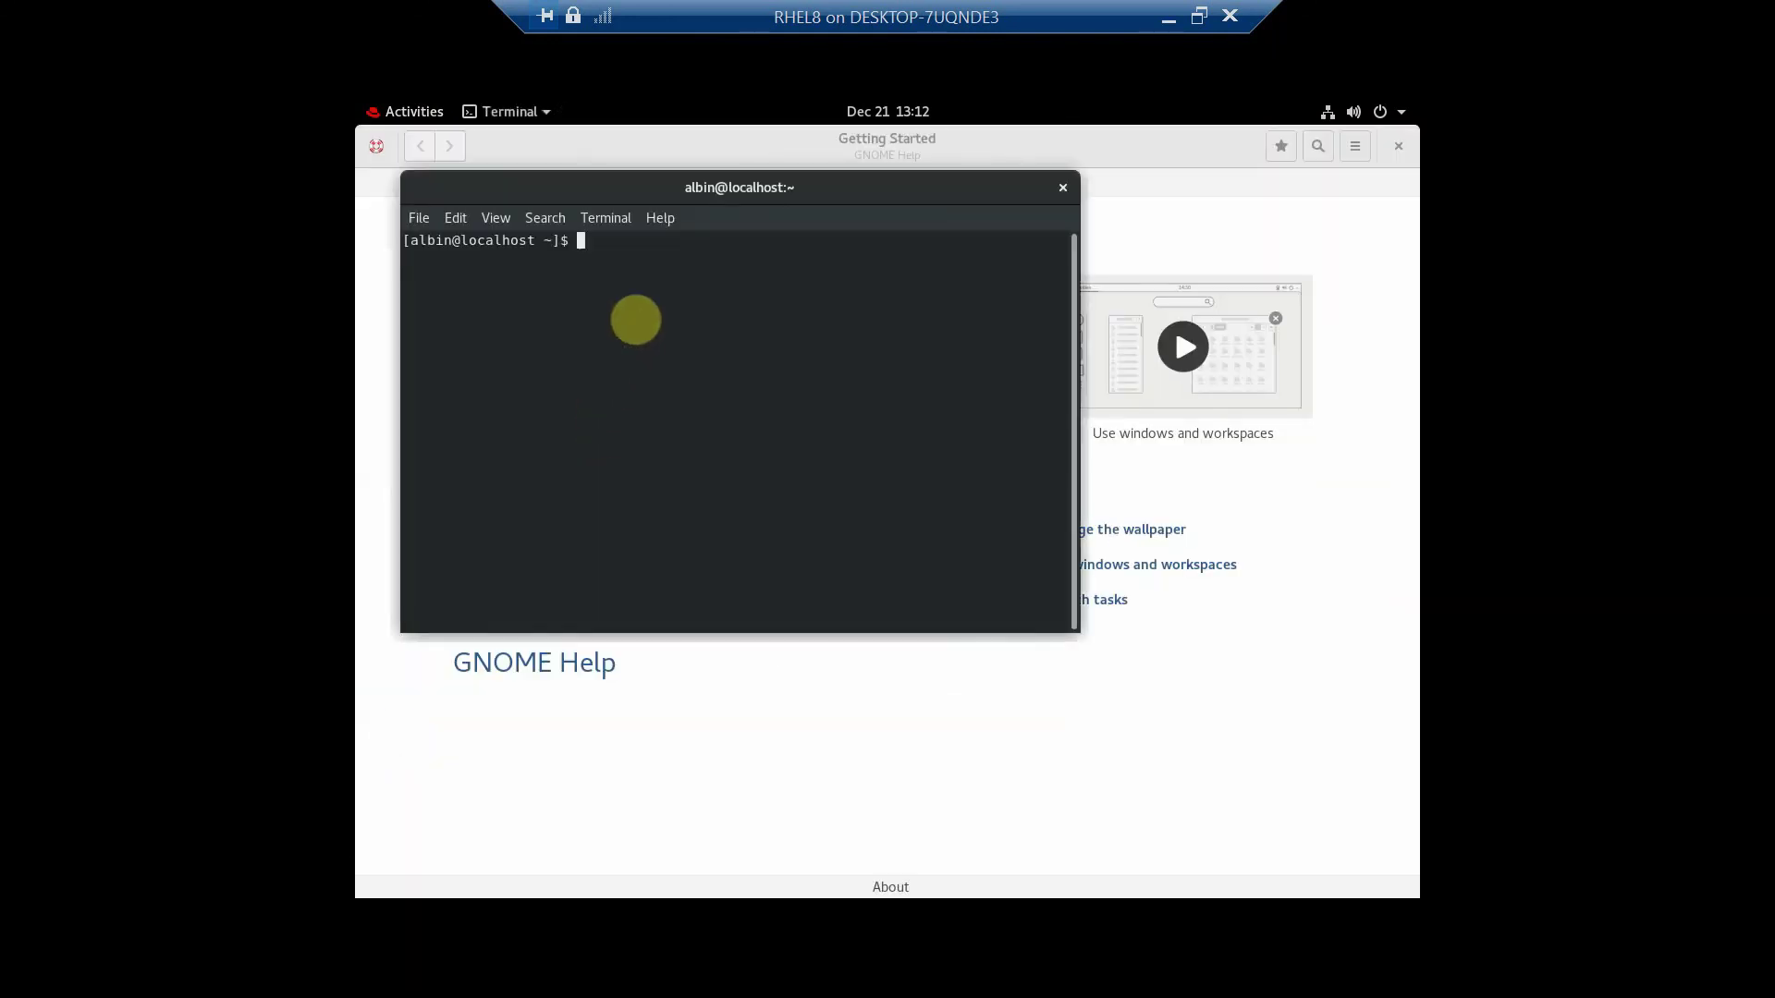
pyautogui.write('sudo yum ')
pyautogui.write('update')
pyautogui.press('Return')
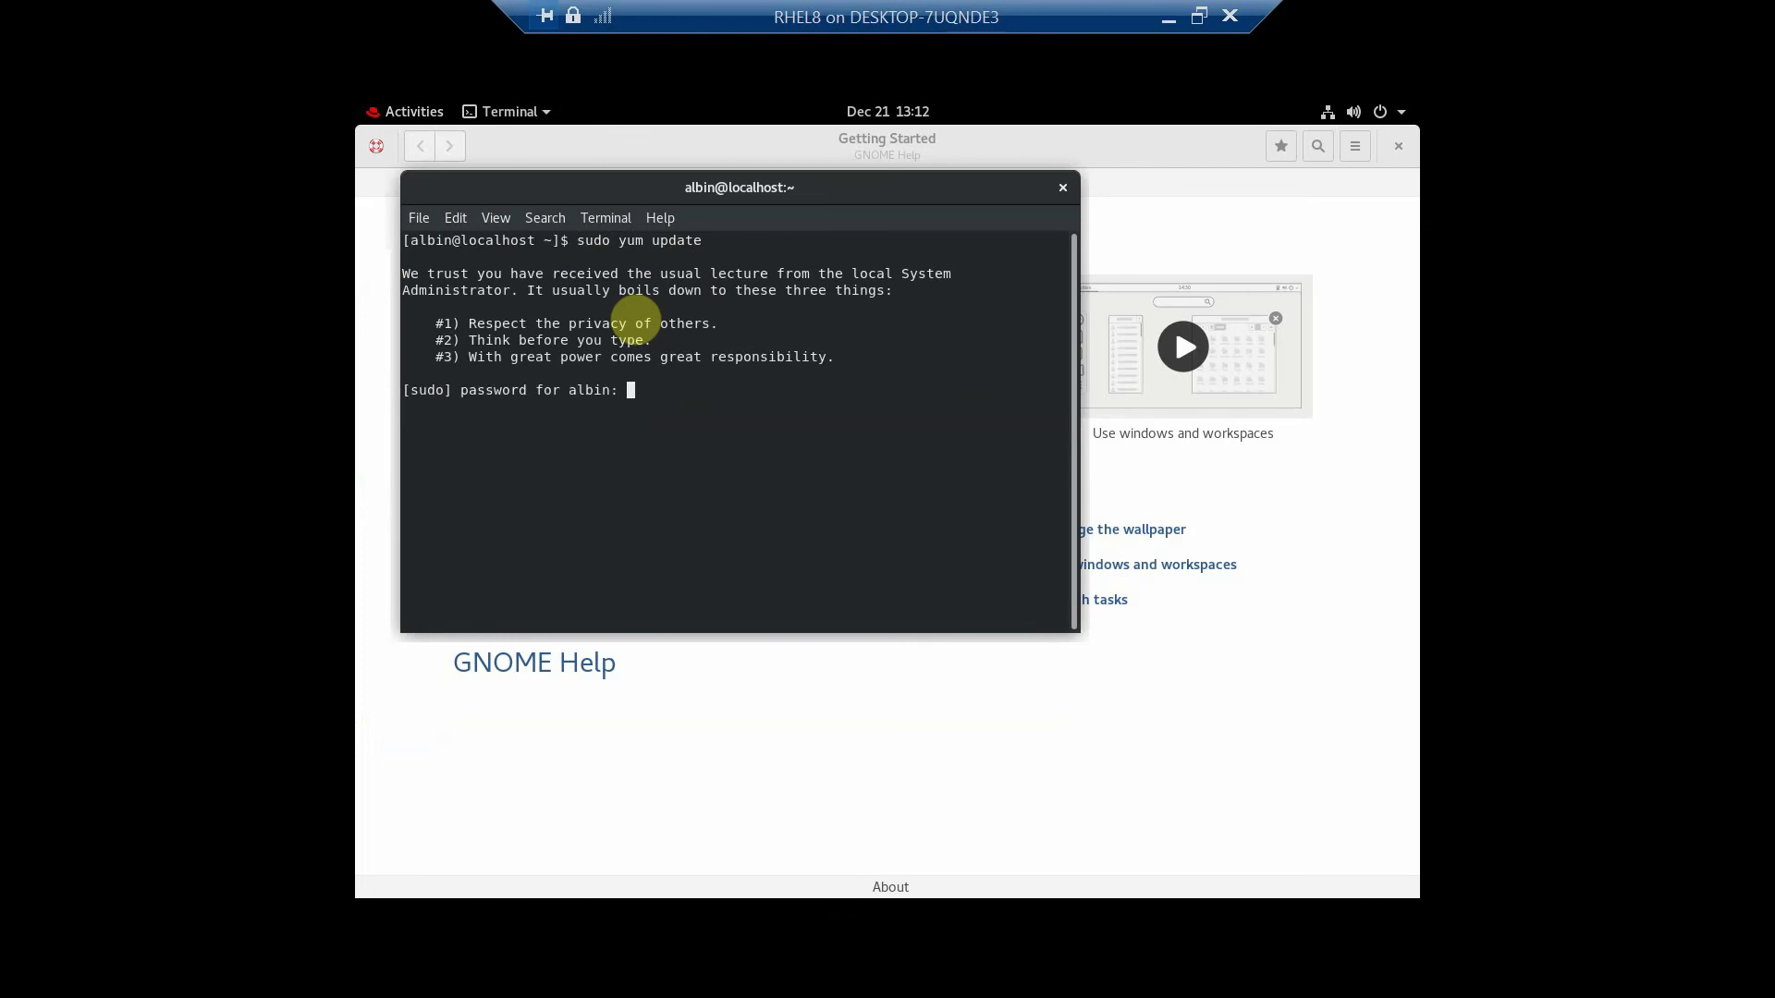
pyautogui.press('Return')
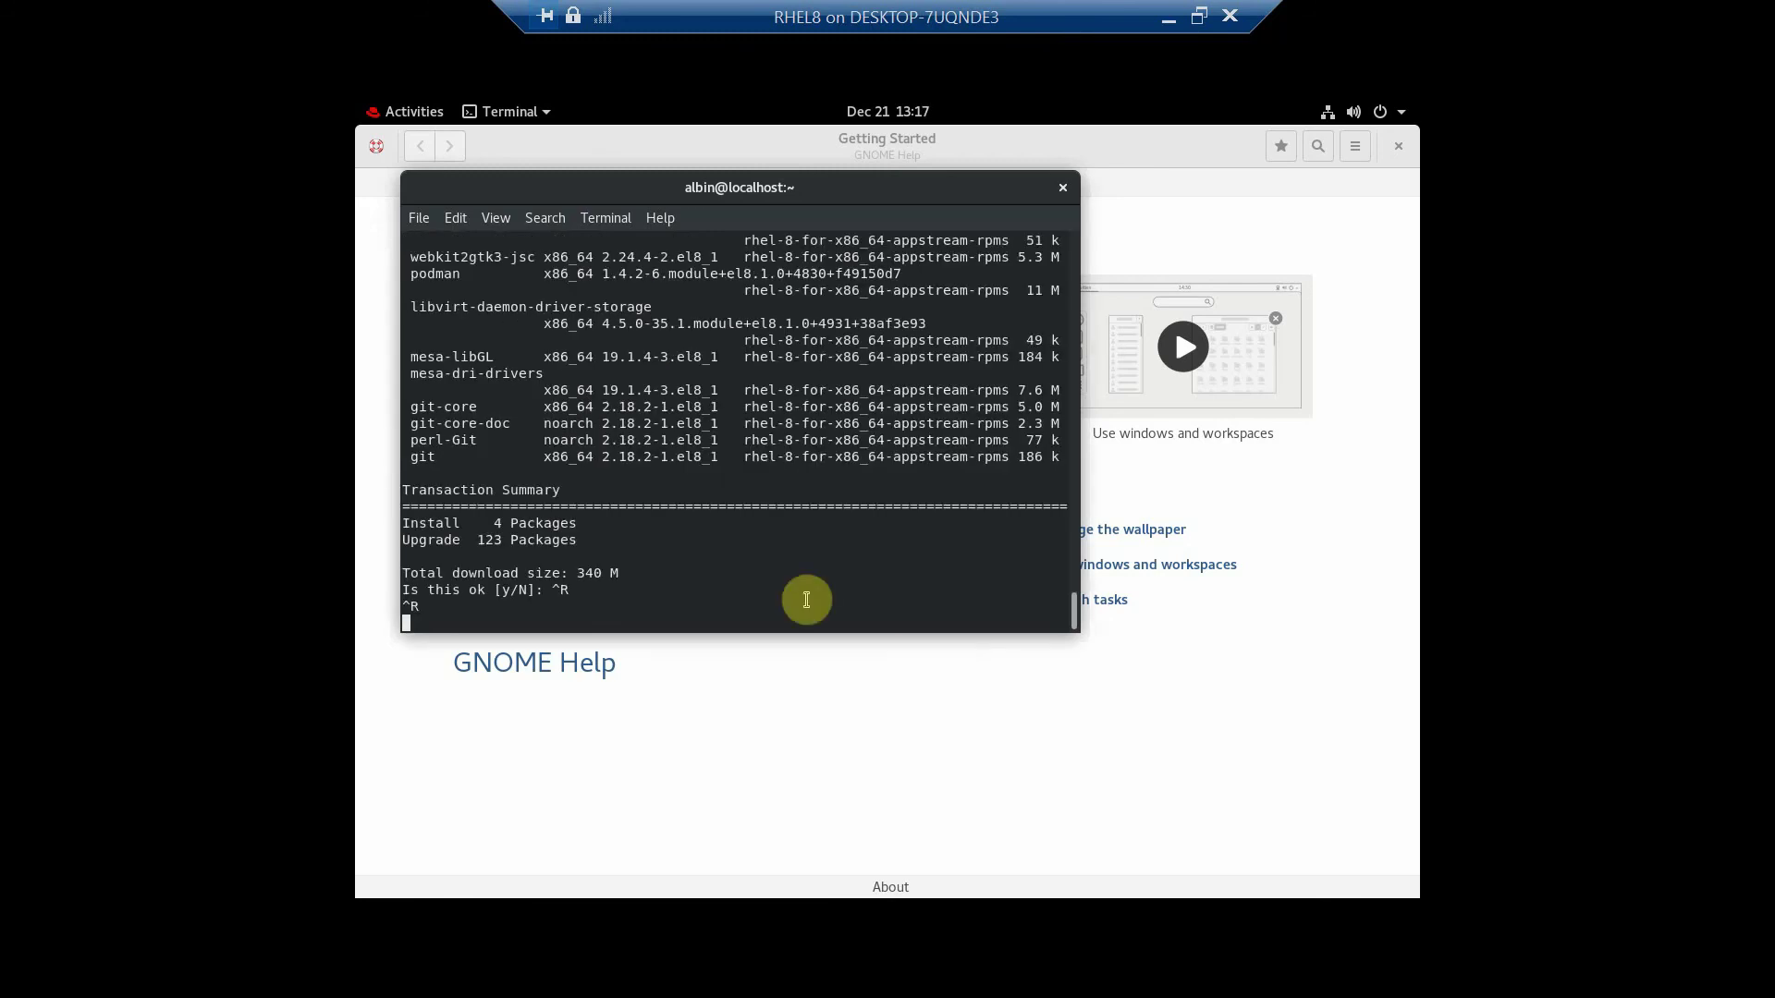
pyautogui.write('y')
# Answer y to the update transaction and both Red Hat GPG key imports
pyautogui.press('Return')
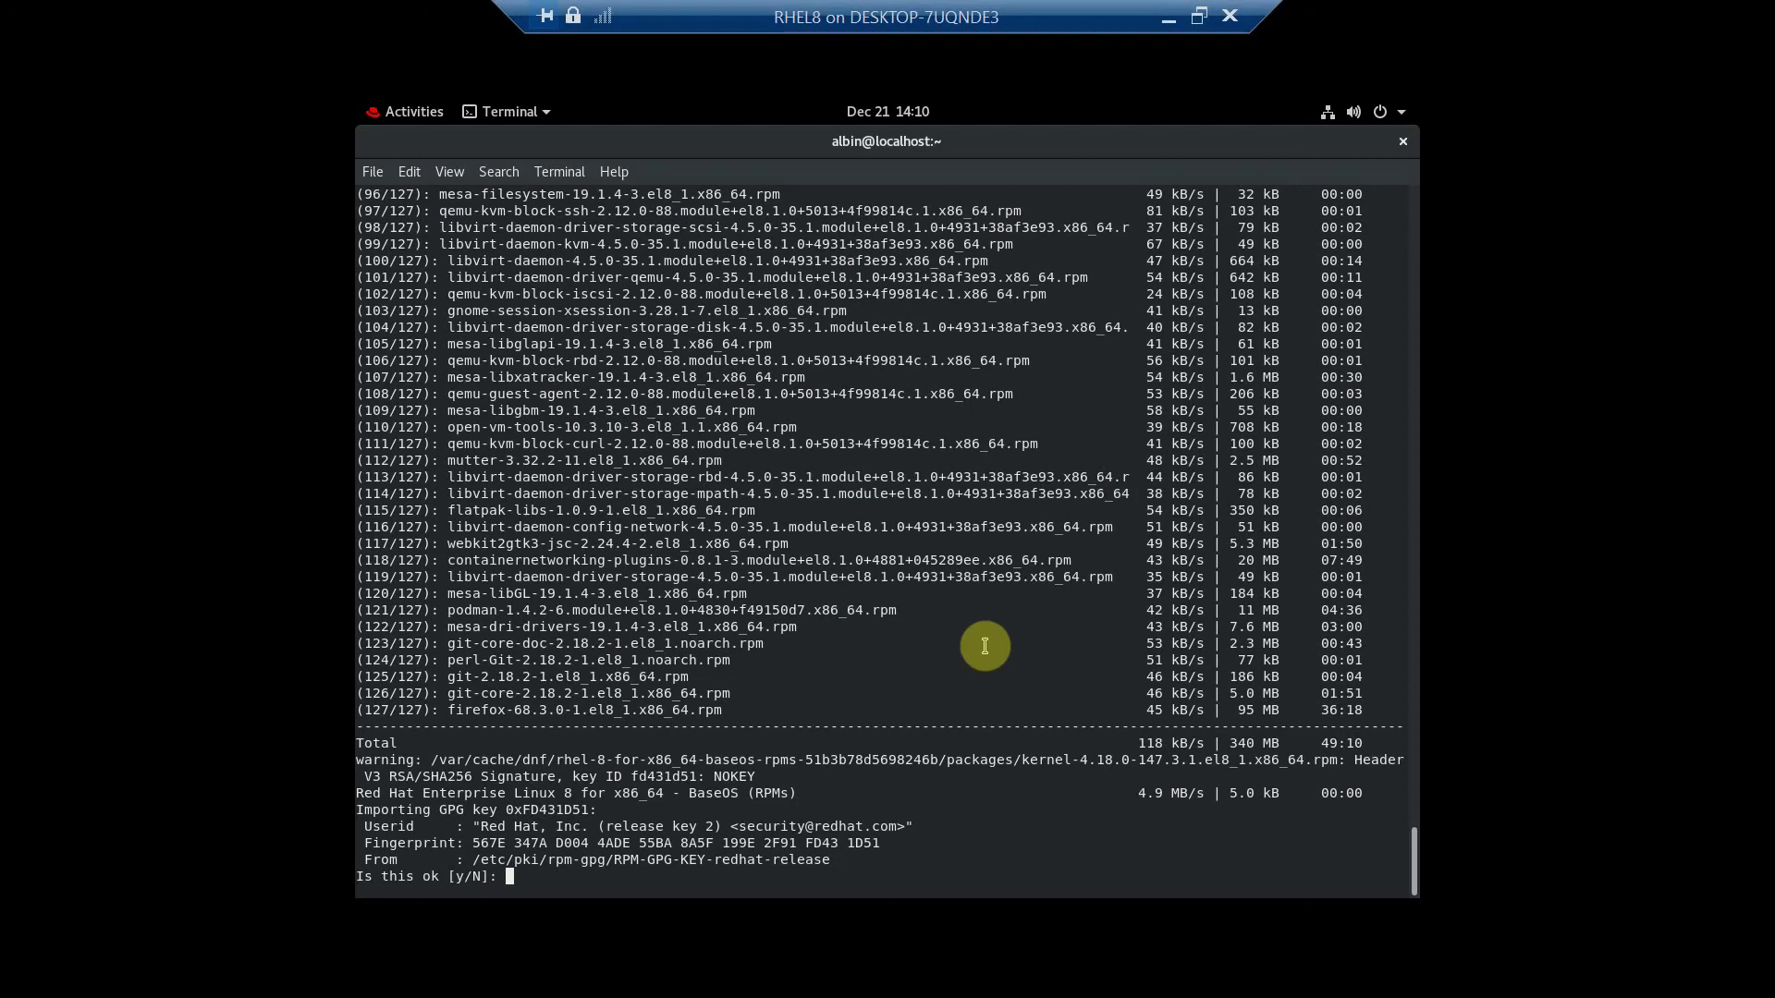
pyautogui.write('y')
pyautogui.press('Return')
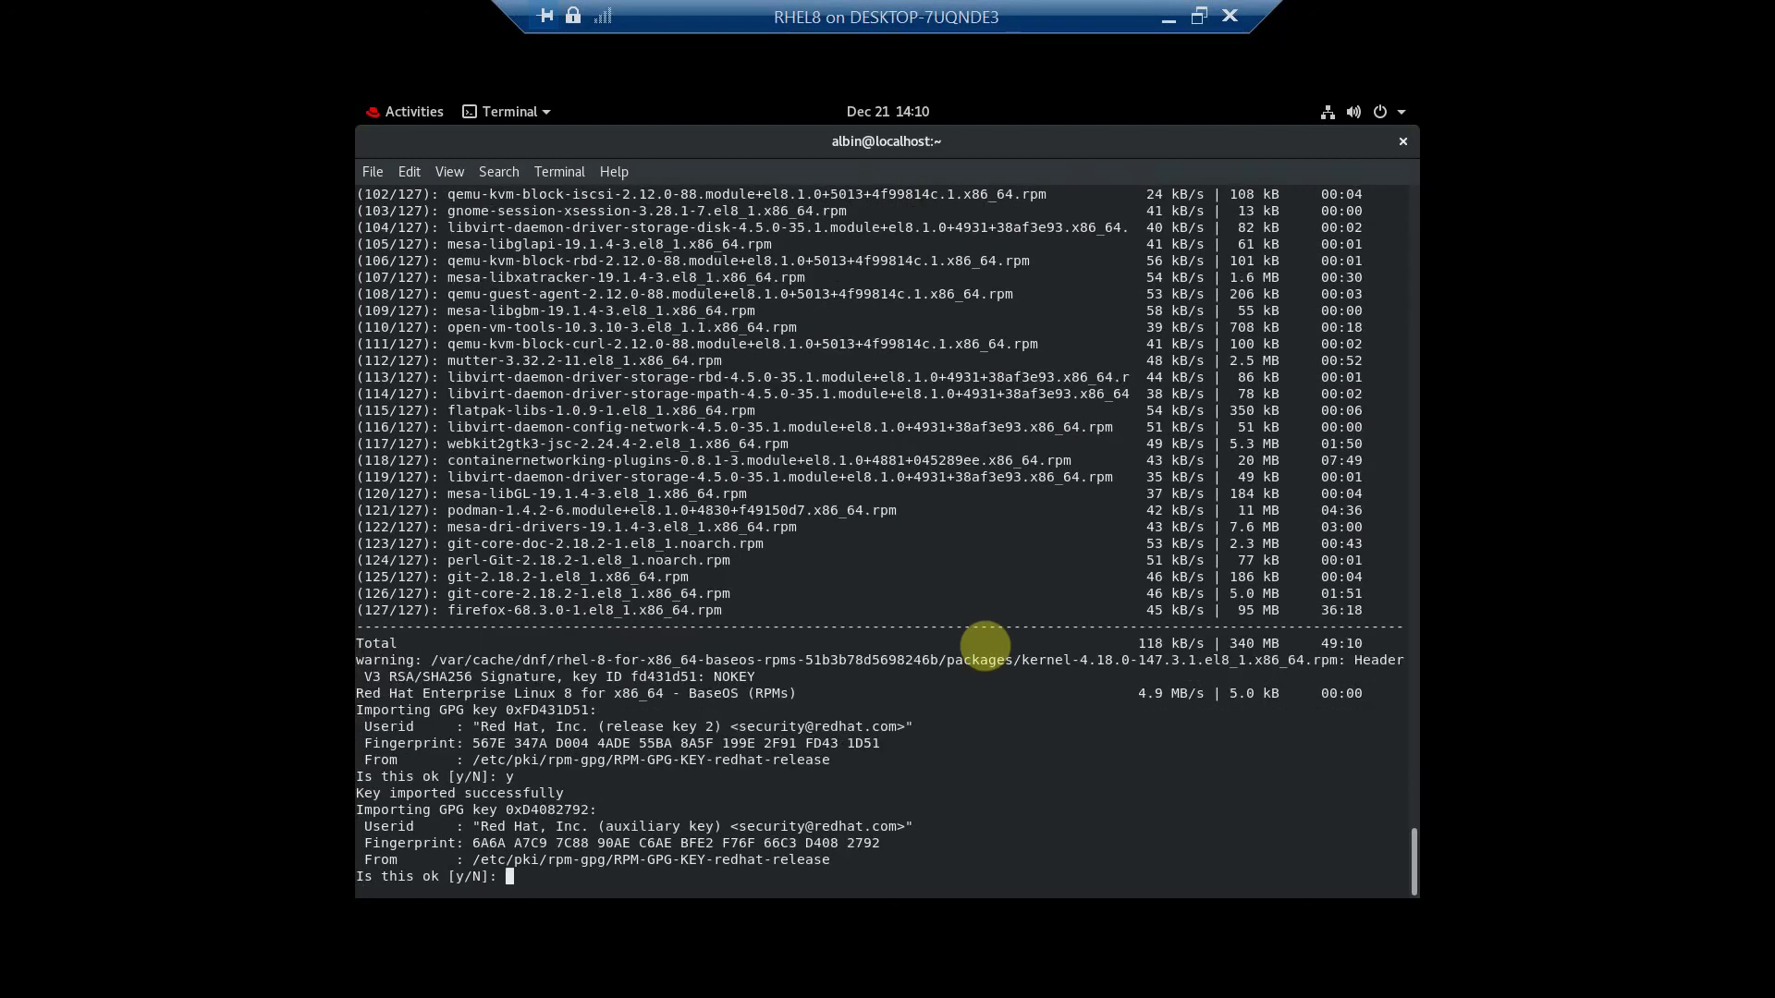
pyautogui.write('y')
pyautogui.press('Return')
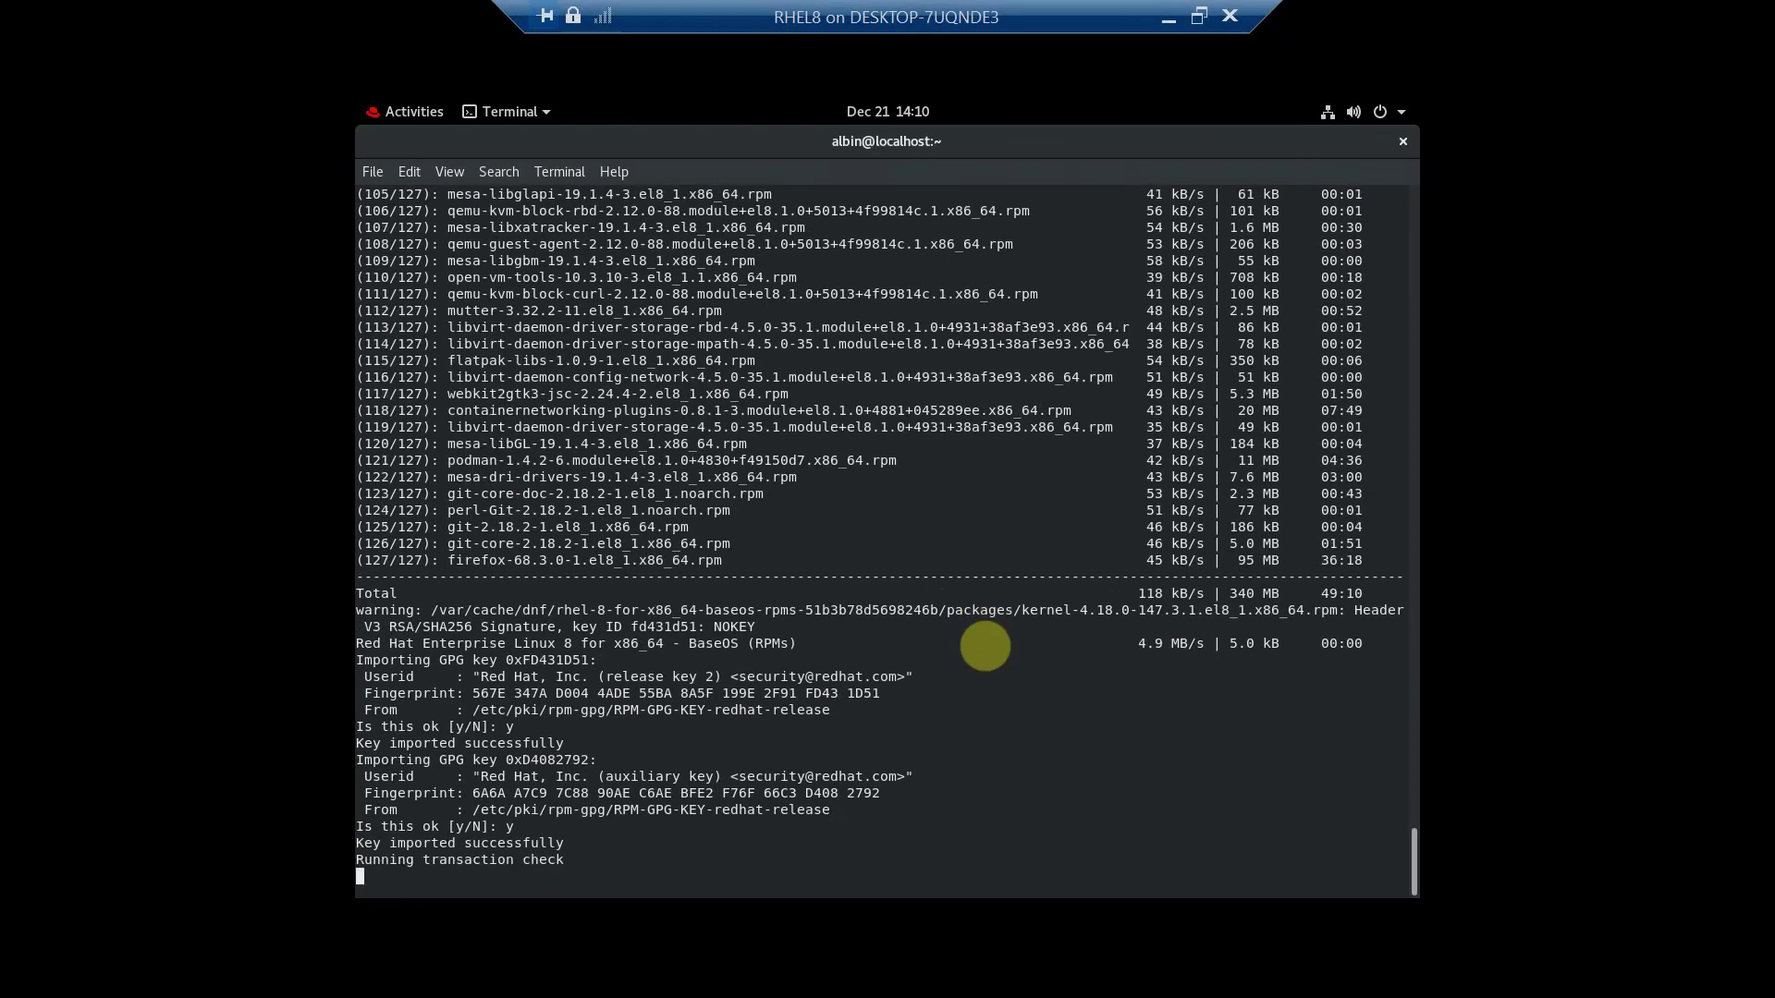